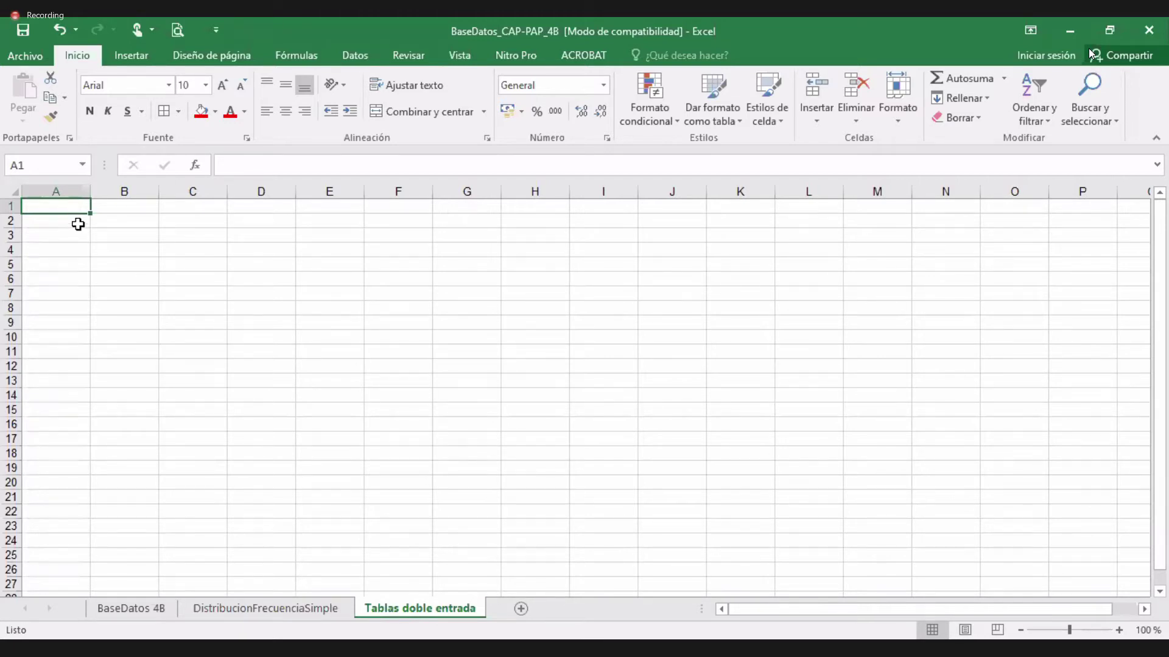
Step: Copy the Tabla 1 title from cell A2 of DistribucionFrecuenciaSimple into cell A2 of the Tablas doble entrada sheet
{"action": "left_click", "coordinate": [78, 224]}
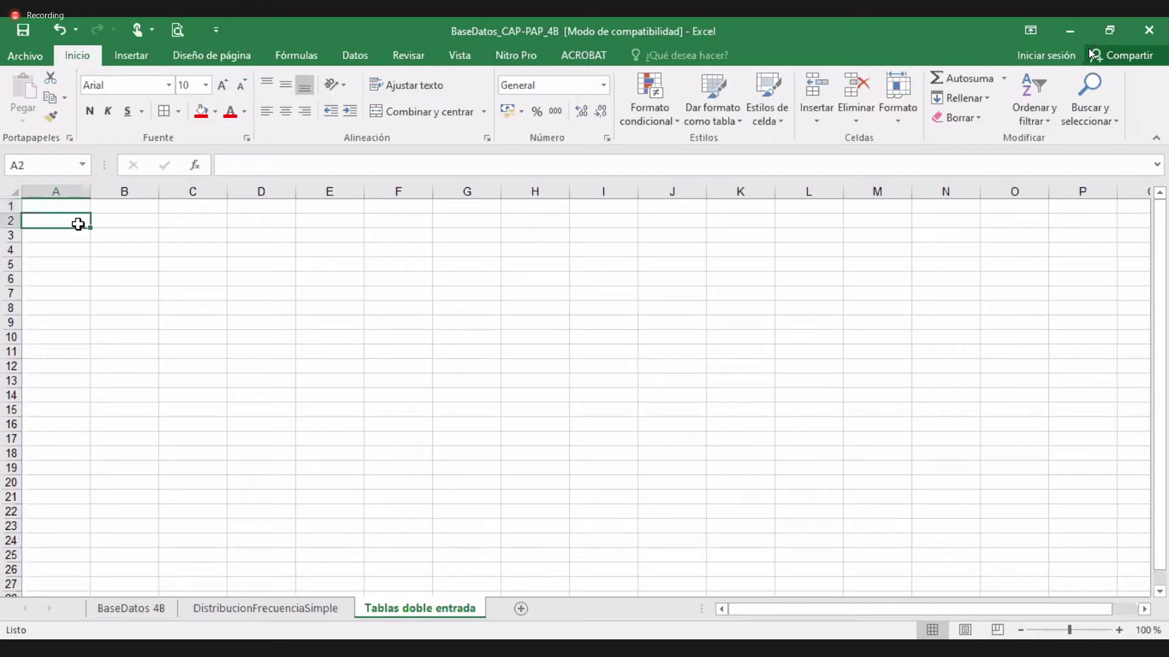
{"action": "left_click", "coordinate": [265, 610]}
{"action": "left_click", "coordinate": [23, 225]}
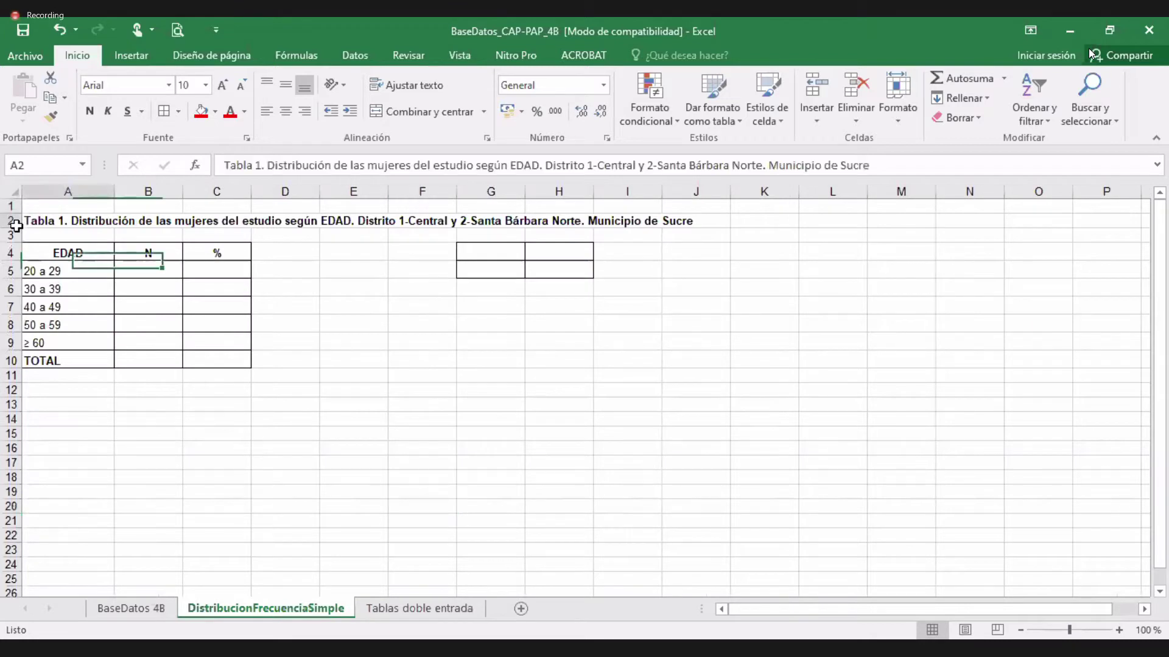
{"action": "key", "text": "ctrl+c"}
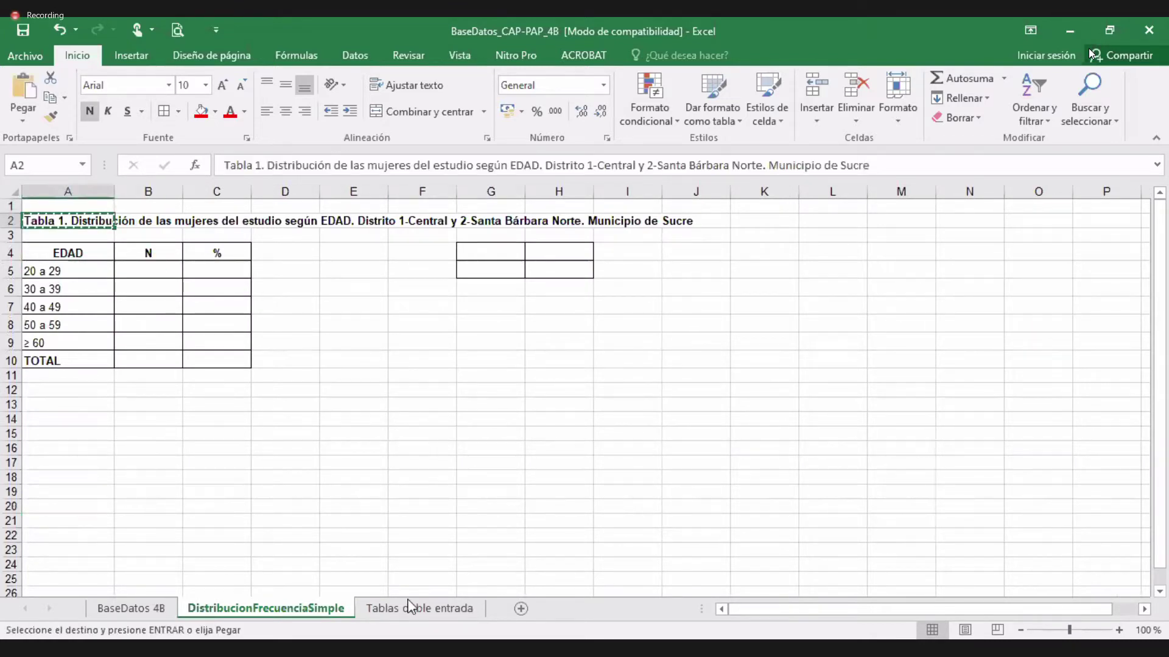
{"action": "left_click", "coordinate": [412, 608]}
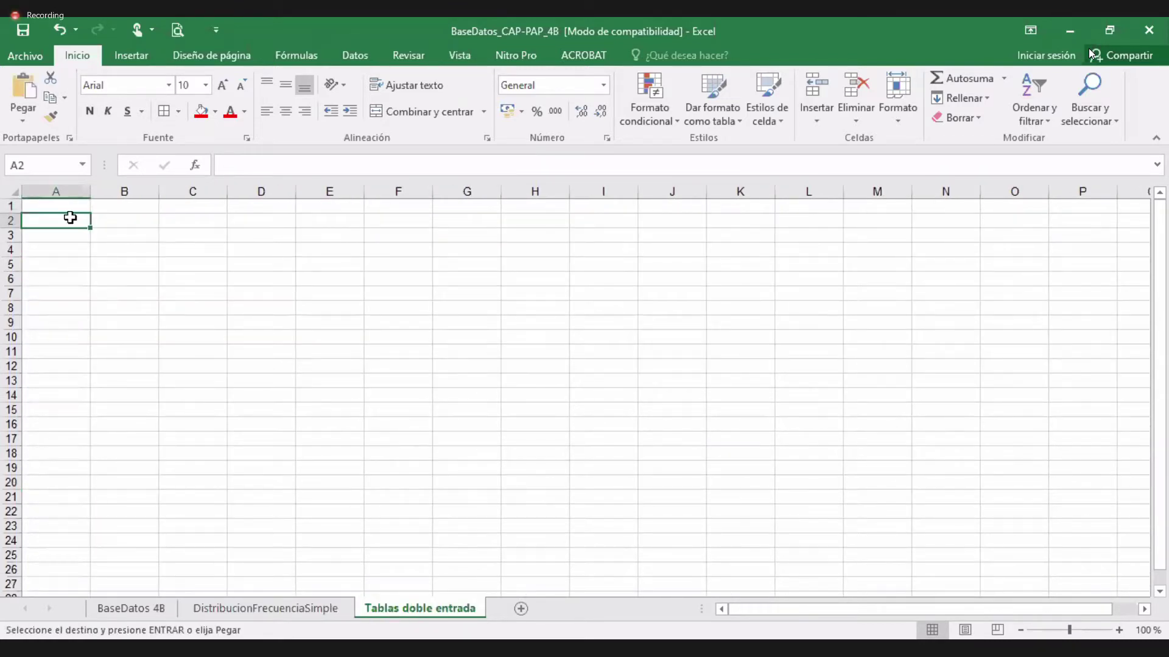
{"action": "key", "text": "ctrl+v"}
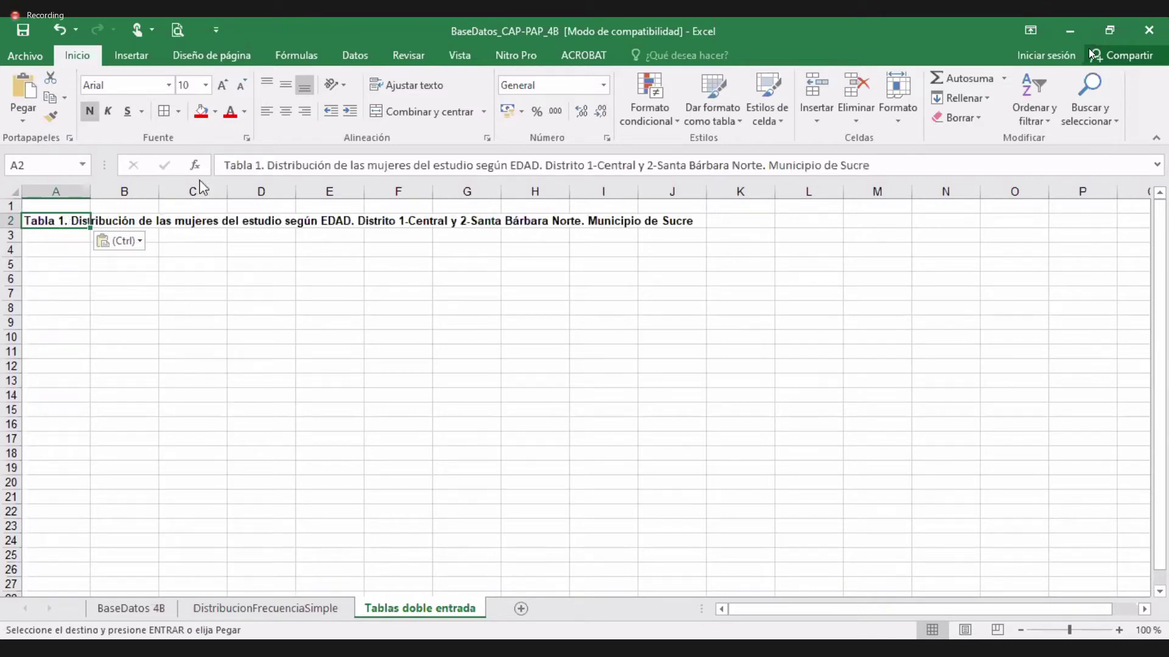
Step: In the pasted title, renumber the table as Tabla 14 and replace "Distribución de las mujeres del estudio según" with "Relación entre"
{"action": "left_click", "coordinate": [264, 165]}
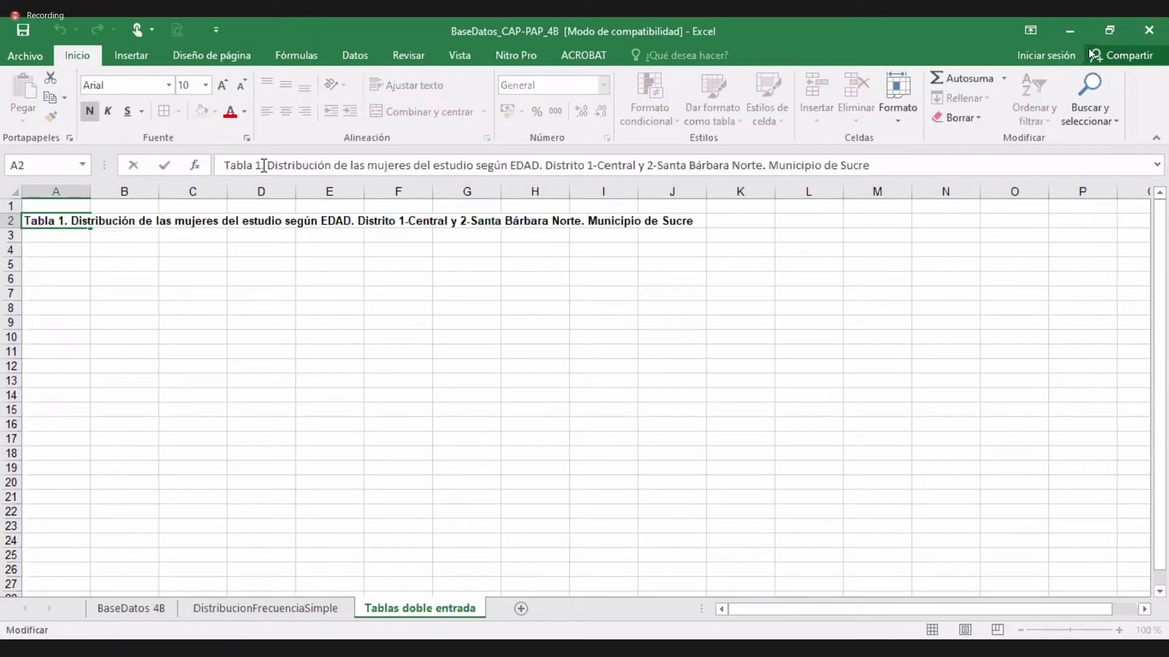
{"action": "type", "text": "4"}
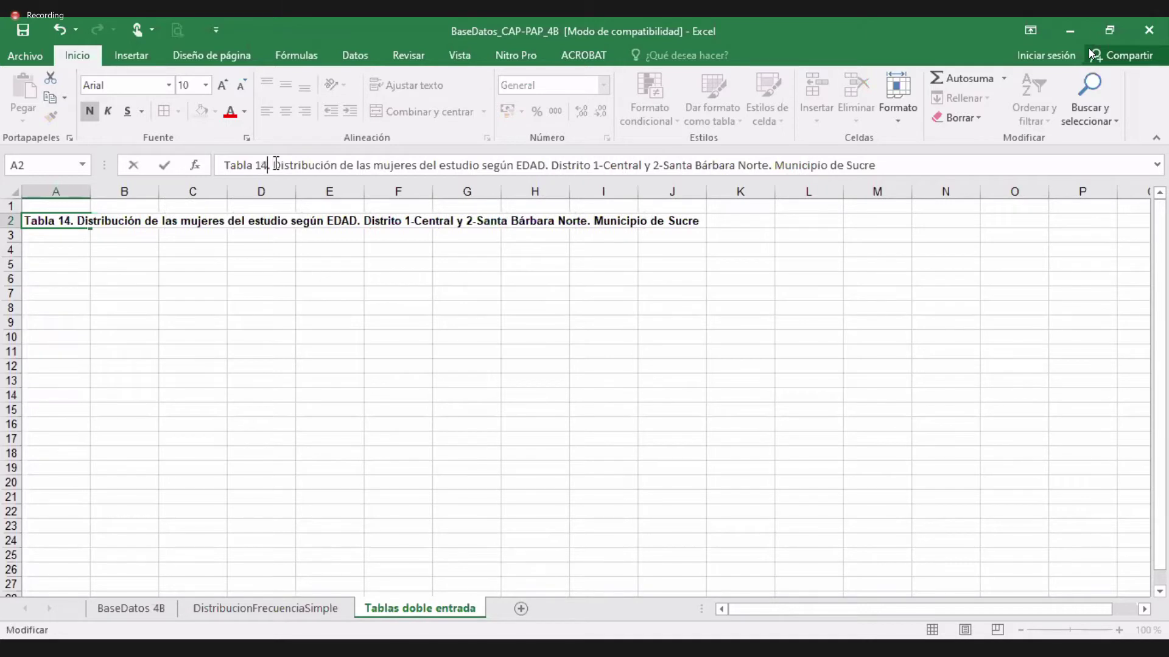
{"action": "left_click_drag", "start_coordinate": [272, 165], "coordinate": [515, 167]}
{"action": "type", "text": "Relació"}
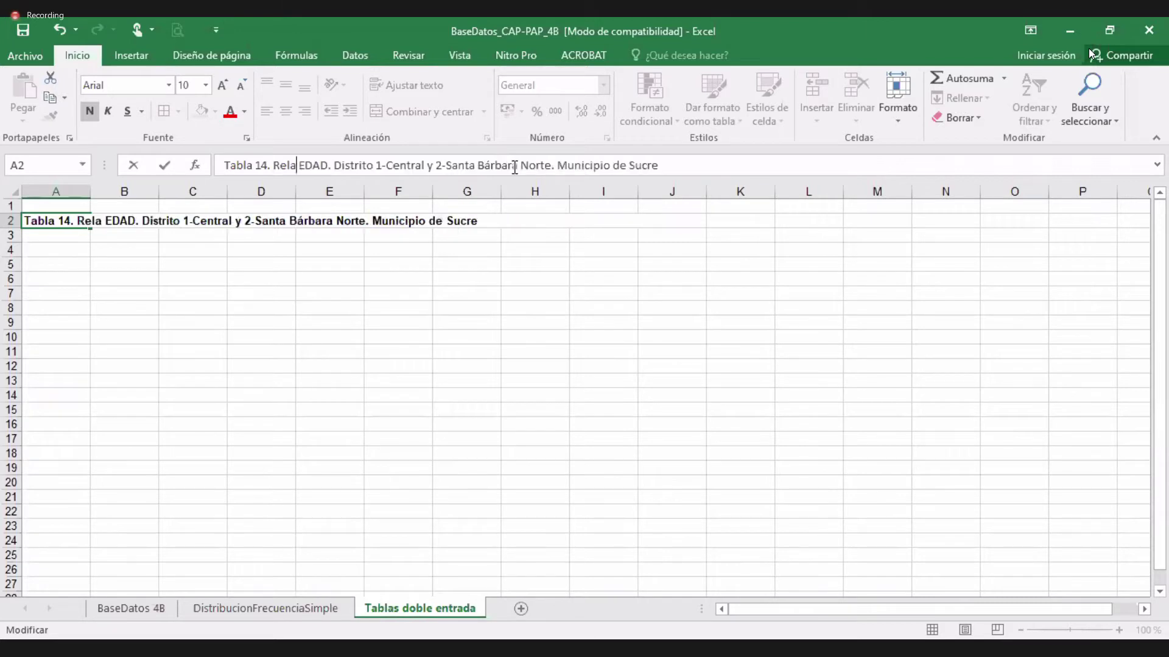
{"action": "type", "text": "n entr"}
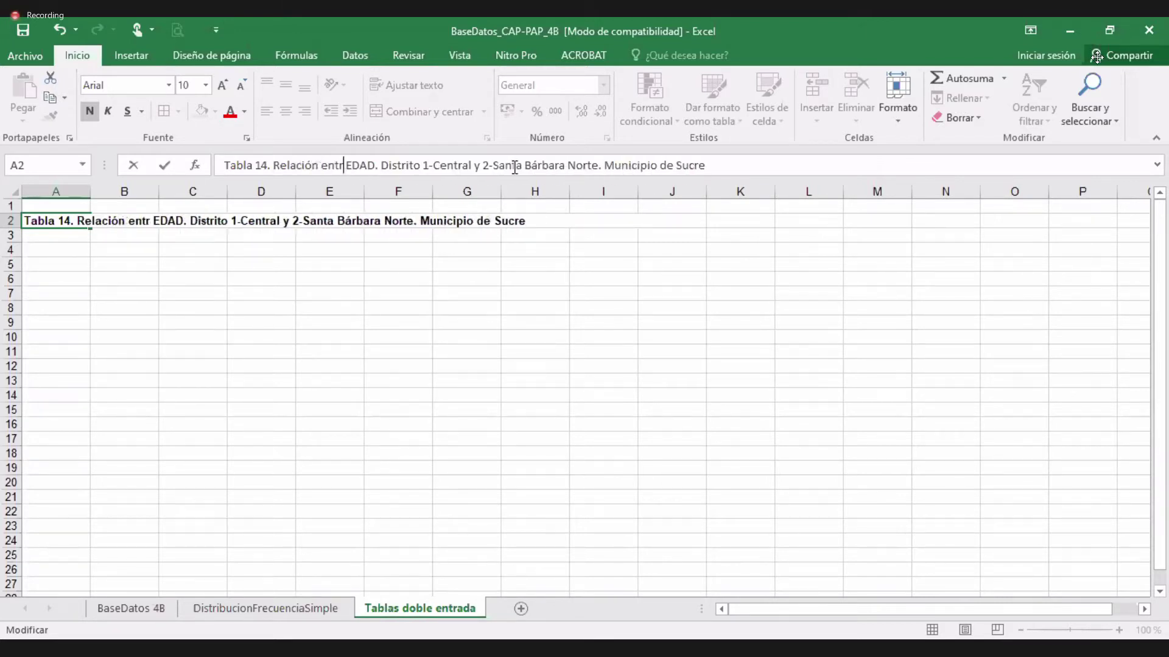
{"action": "type", "text": "e"}
Step: Insert "y Conocimeinto de l autilida de la prueba" after EDAD in the table title
{"action": "key", "text": "Right"}
{"action": "key", "text": "Right"}
{"action": "key", "text": "Right"}
{"action": "key", "text": "Right"}
{"action": "key", "text": "Right"}
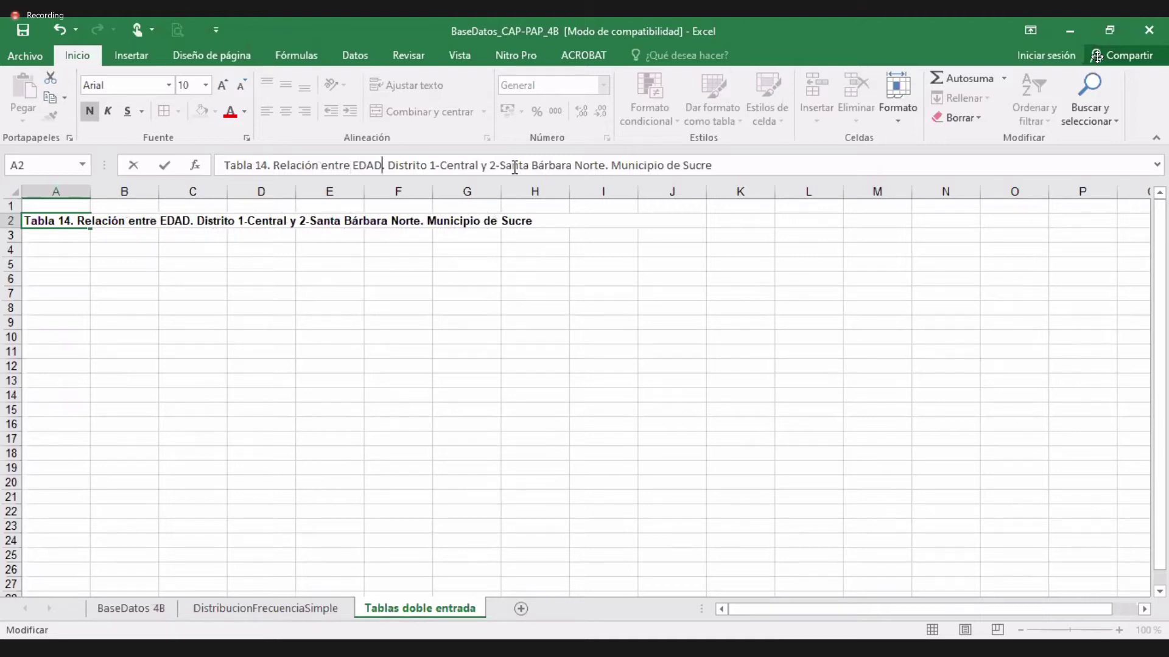
{"action": "type", "text": "y "}
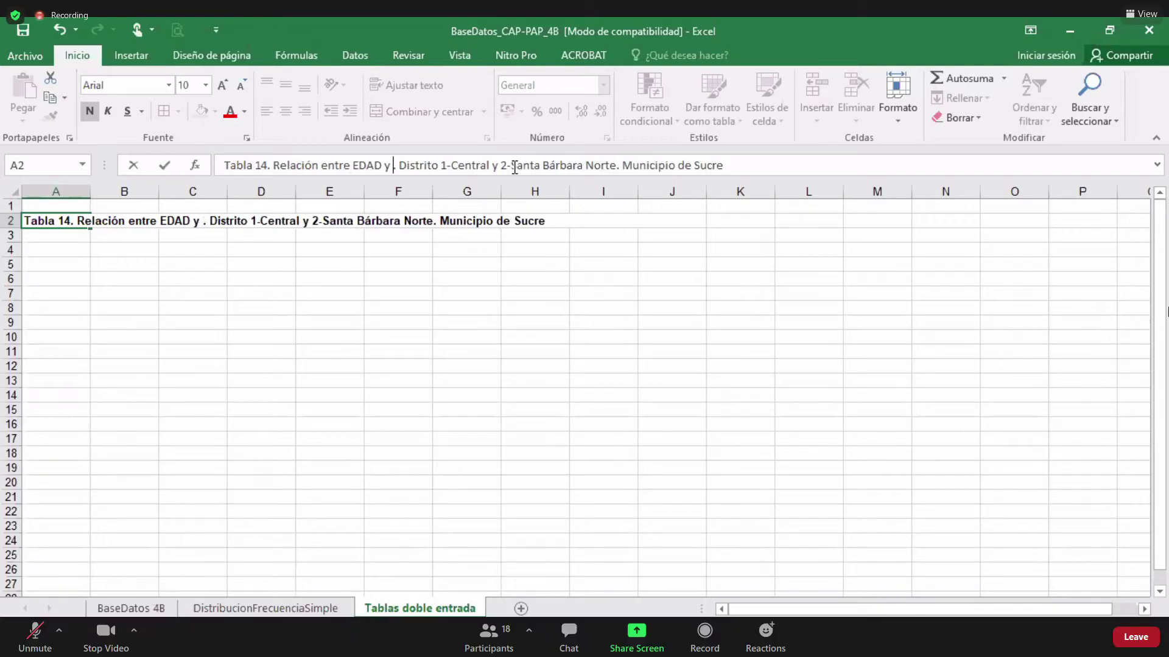
{"action": "type", "text": "Conocimeinto de "}
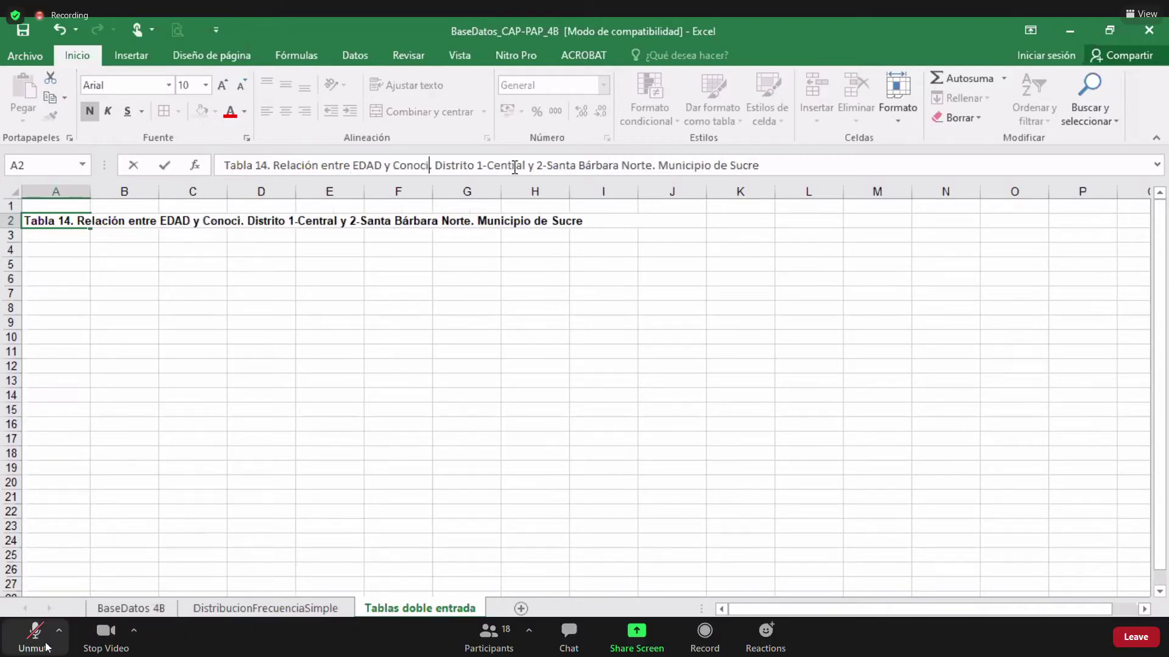
{"action": "type", "text": "l autilida de l"}
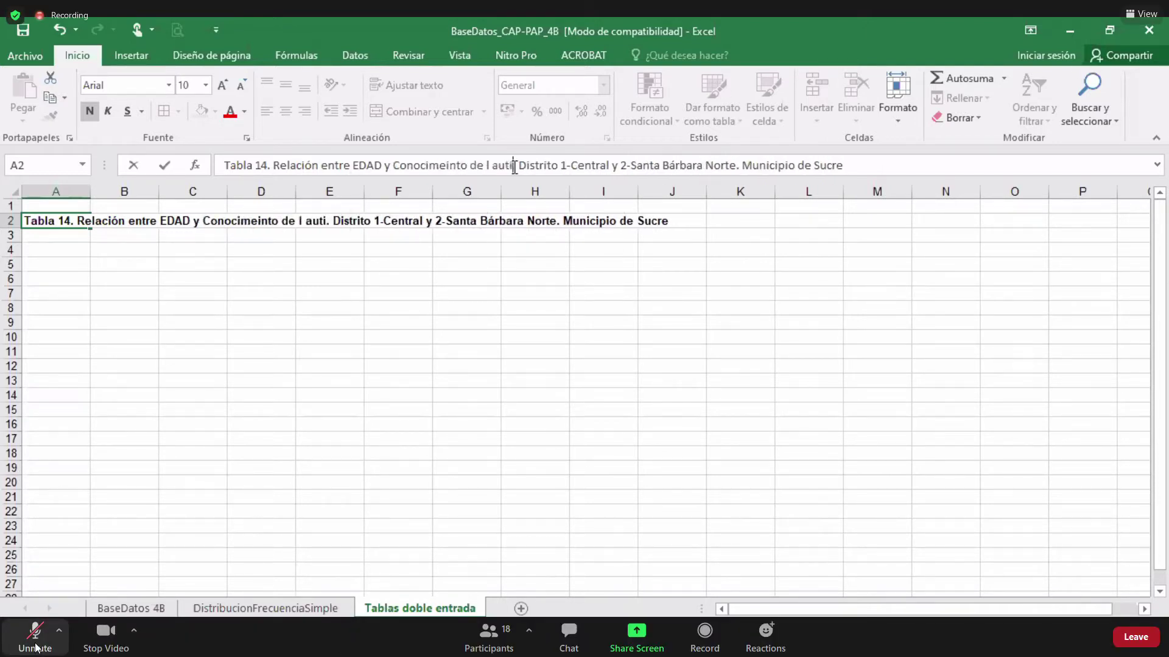
{"action": "type", "text": "a "}
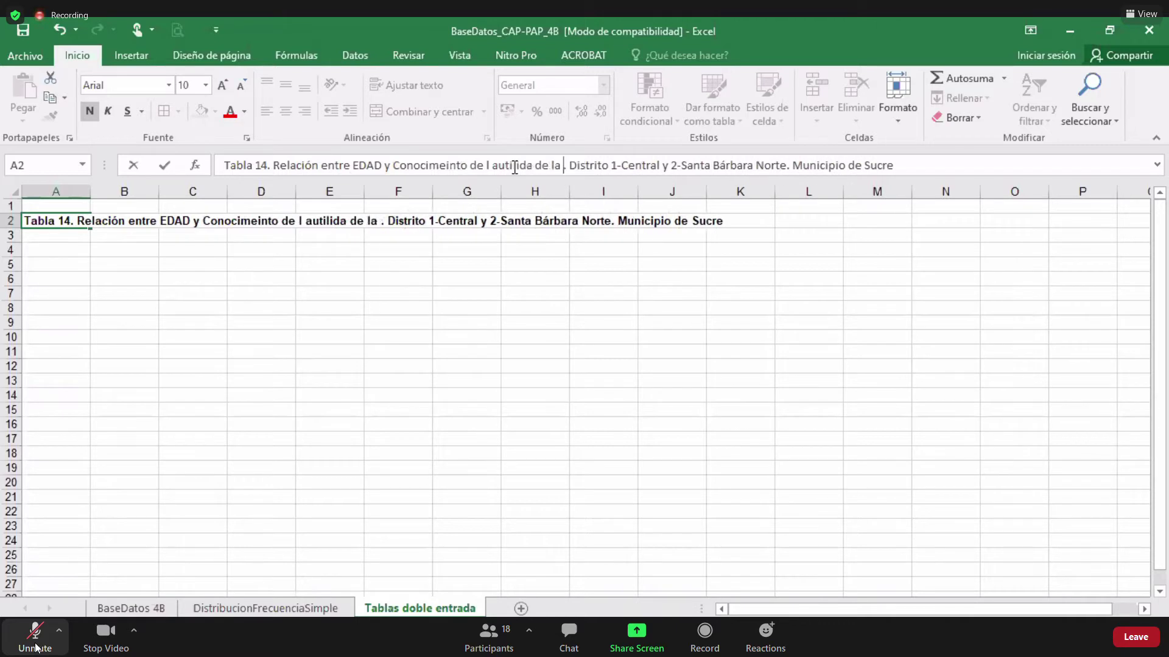
{"action": "type", "text": "prueba"}
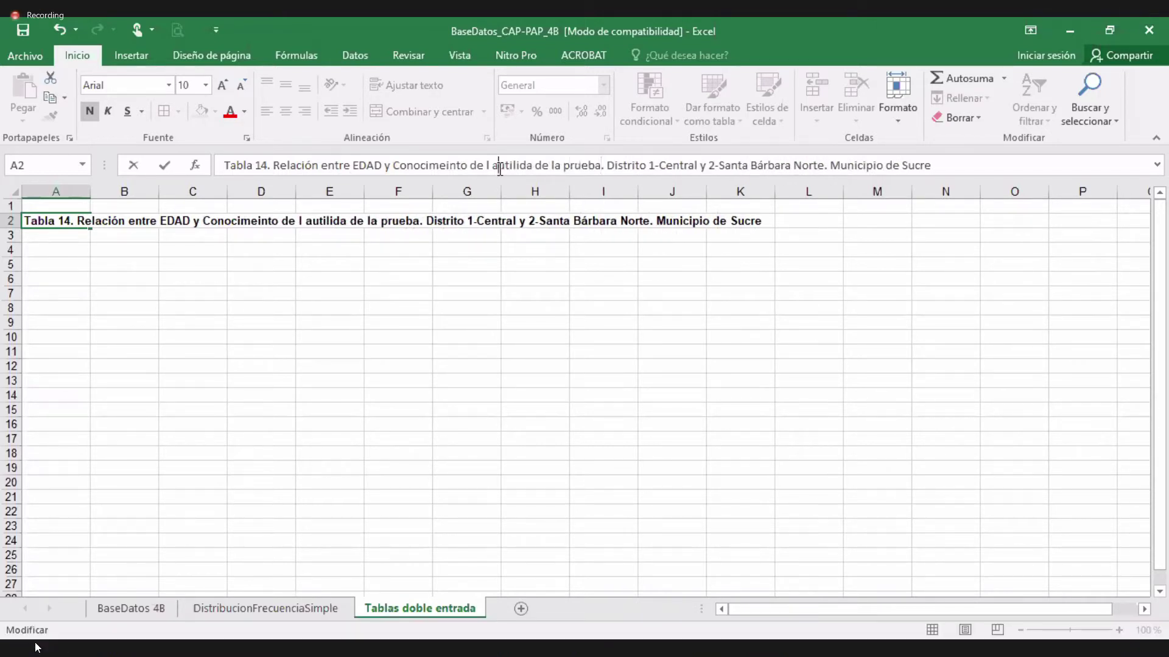
Step: Correct "l autilida" to "la utilida" in the title and add "del PAP" after "prueba"
{"action": "left_click", "coordinate": [500, 169]}
{"action": "key", "text": "BackSpace"}
{"action": "key", "text": "BackSpace"}
{"action": "type", "text": "a"}
{"action": "left_click", "coordinate": [601, 167]}
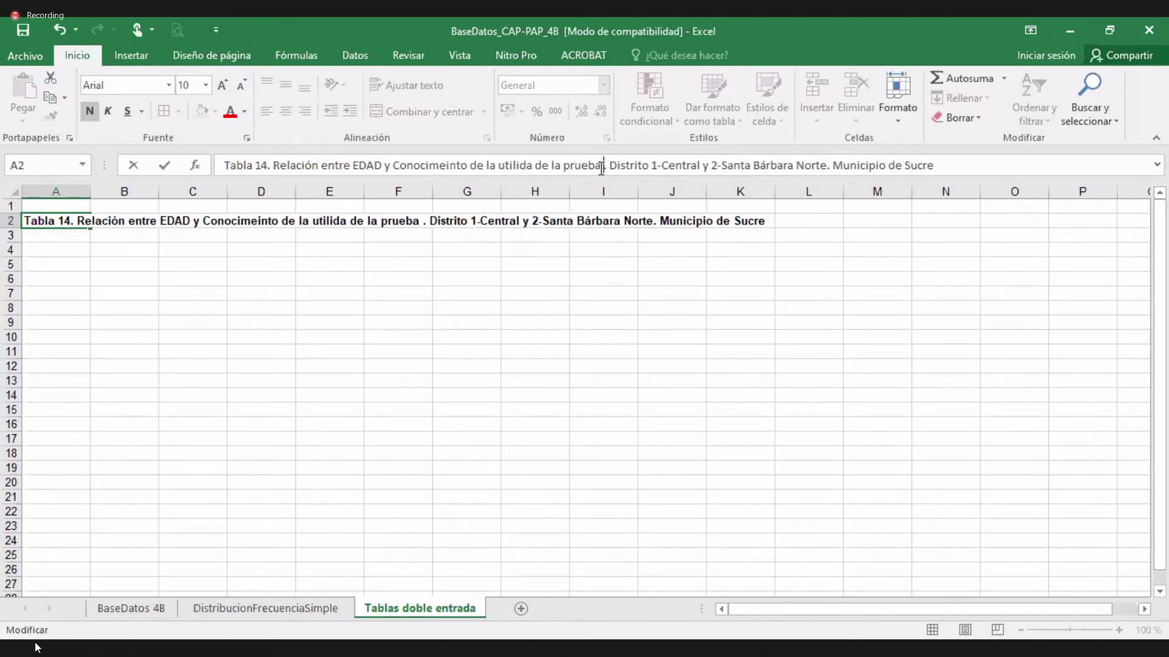
{"action": "type", "text": "del PAP"}
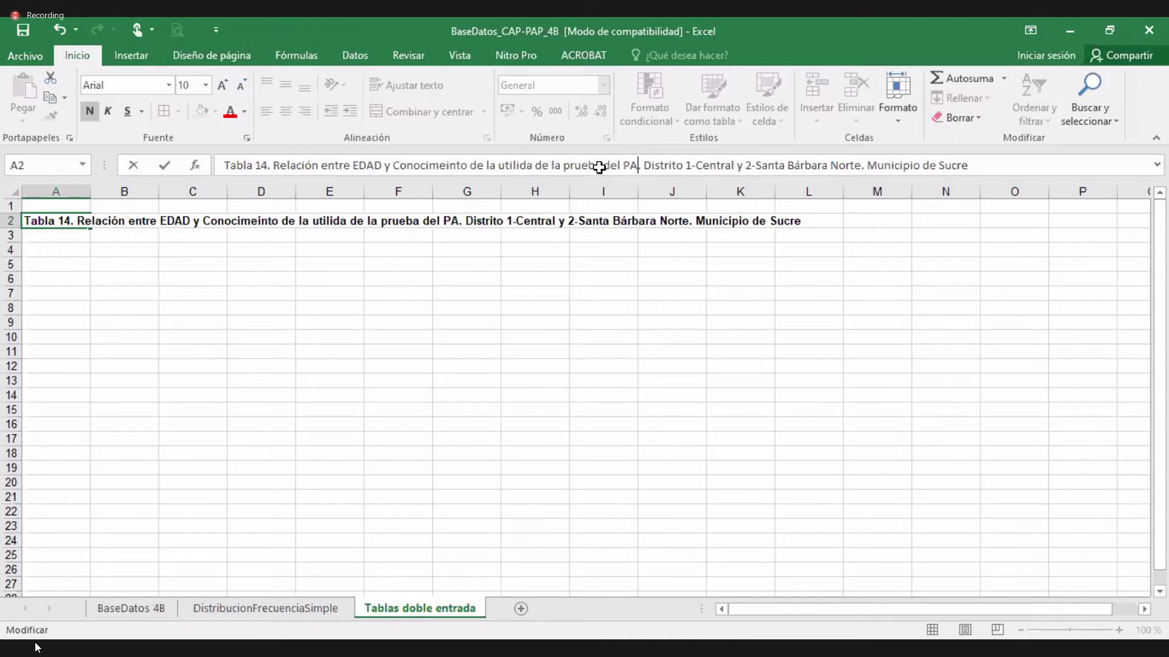
{"action": "left_click", "coordinate": [672, 366]}
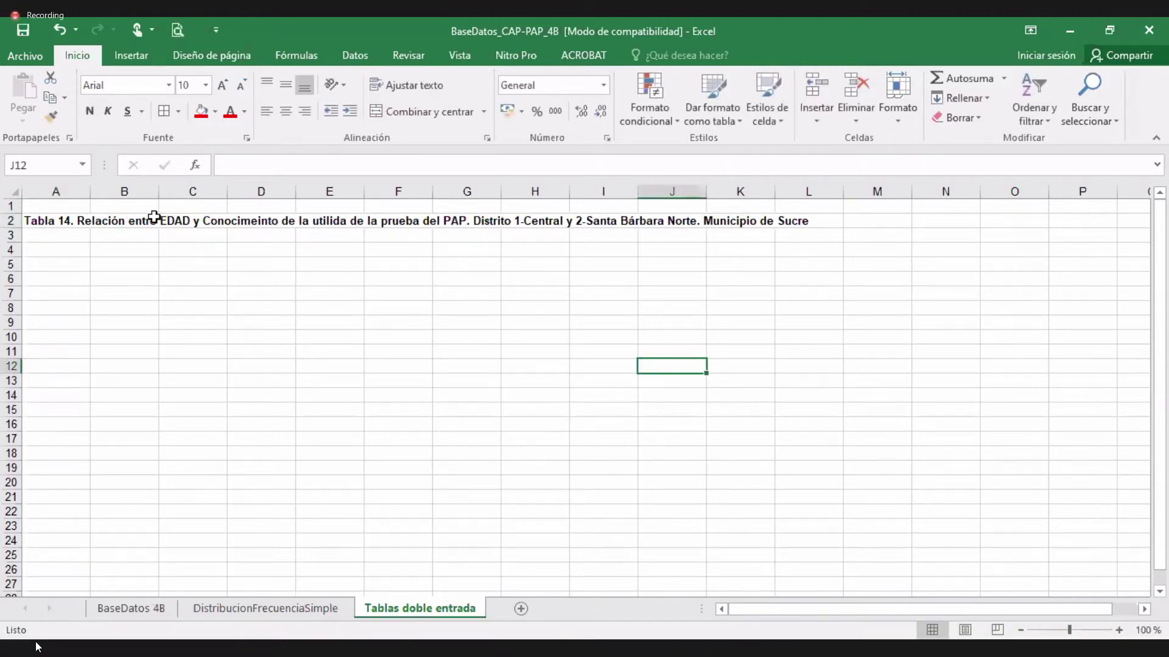
Step: Change the word EDAD in the A2 title to "Edad"
{"action": "double_click", "coordinate": [49, 221]}
{"action": "left_click", "coordinate": [384, 171]}
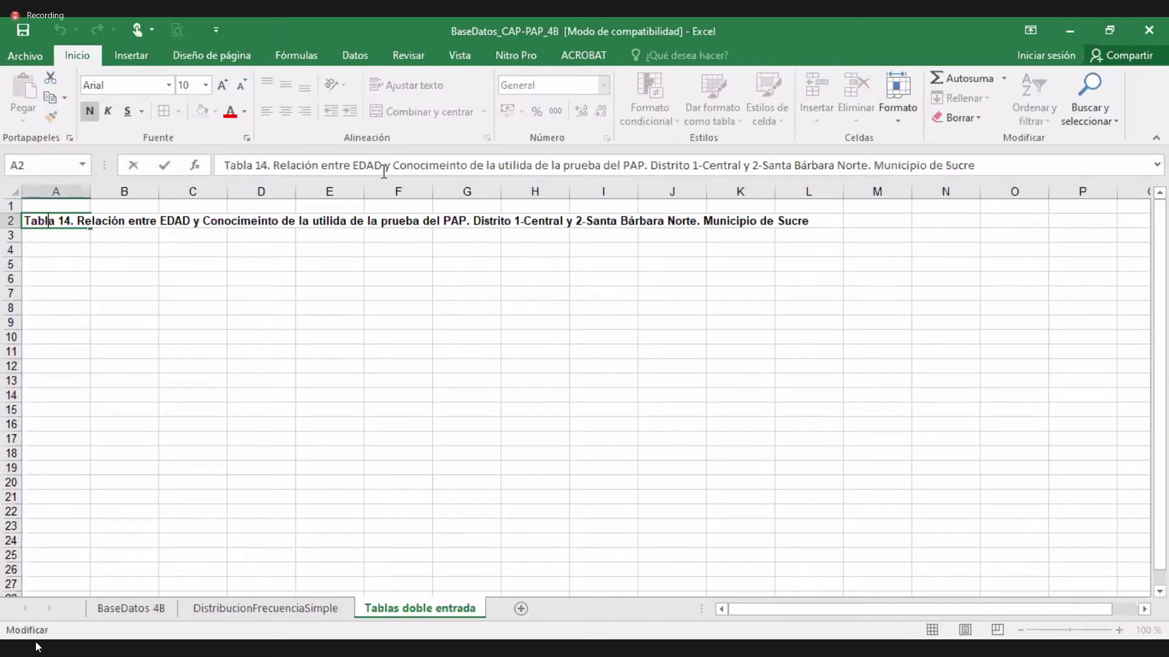
{"action": "key", "text": "BackSpace"}
{"action": "key", "text": "BackSpace"}
{"action": "key", "text": "BackSpace"}
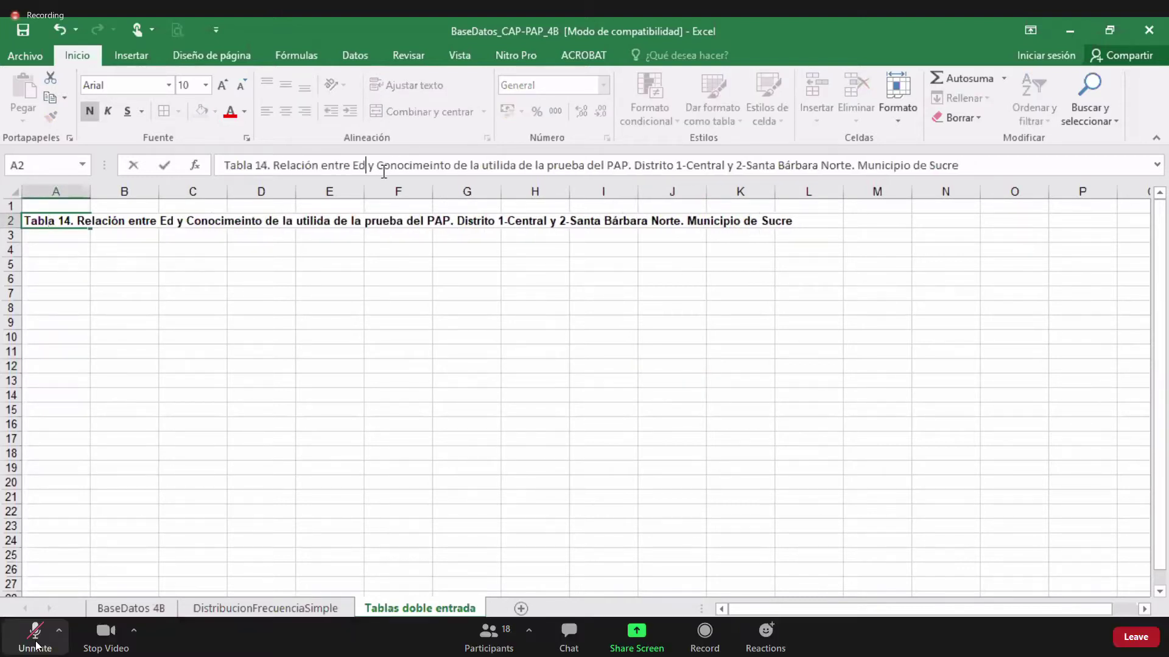
{"action": "type", "text": "das"}
{"action": "key", "text": "BackSpace"}
{"action": "type", "text": "d"}
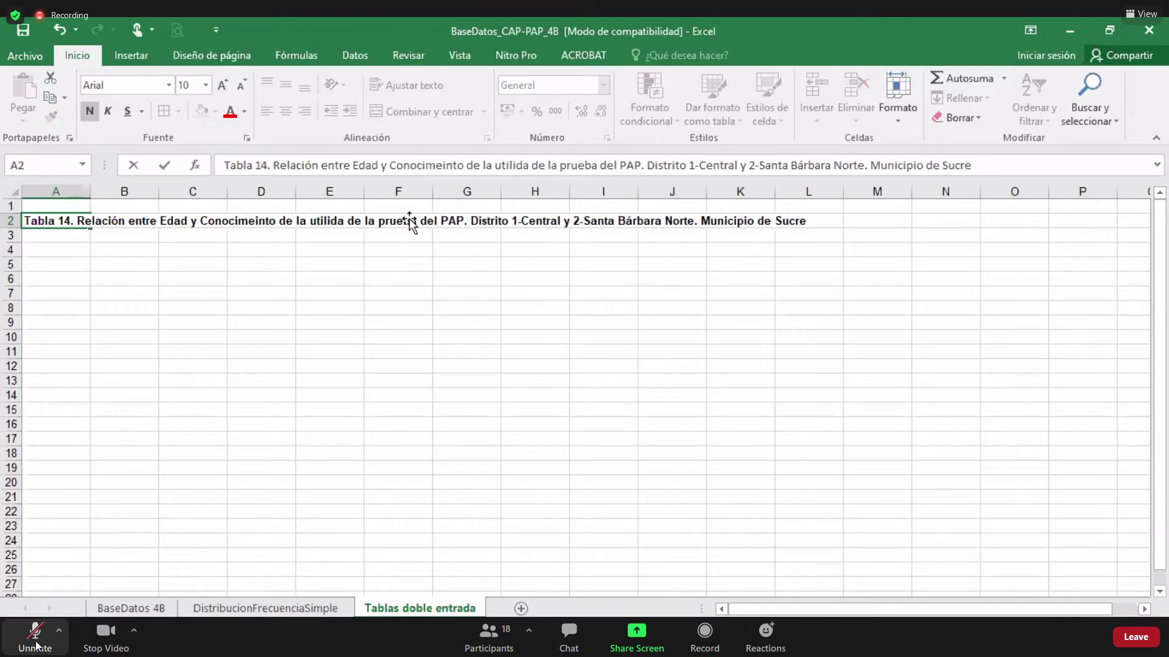
{"action": "left_click", "coordinate": [441, 282]}
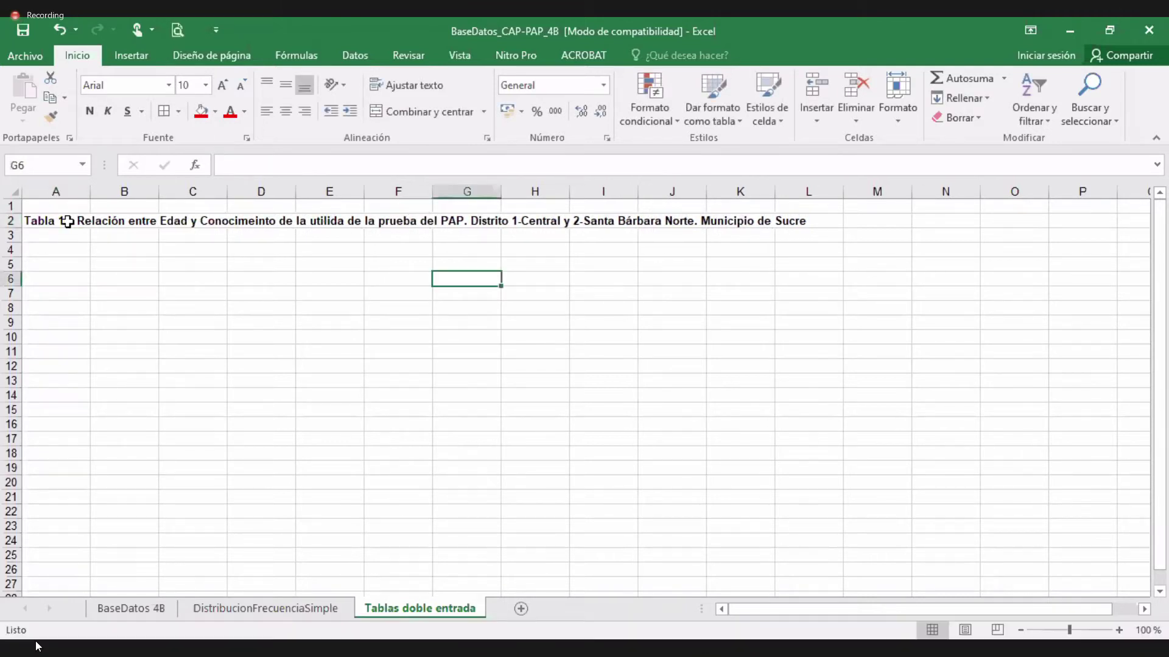
Step: Replace "de" with "sobre" after "Conocimeinto" in the A2 title
{"action": "left_click", "coordinate": [71, 222]}
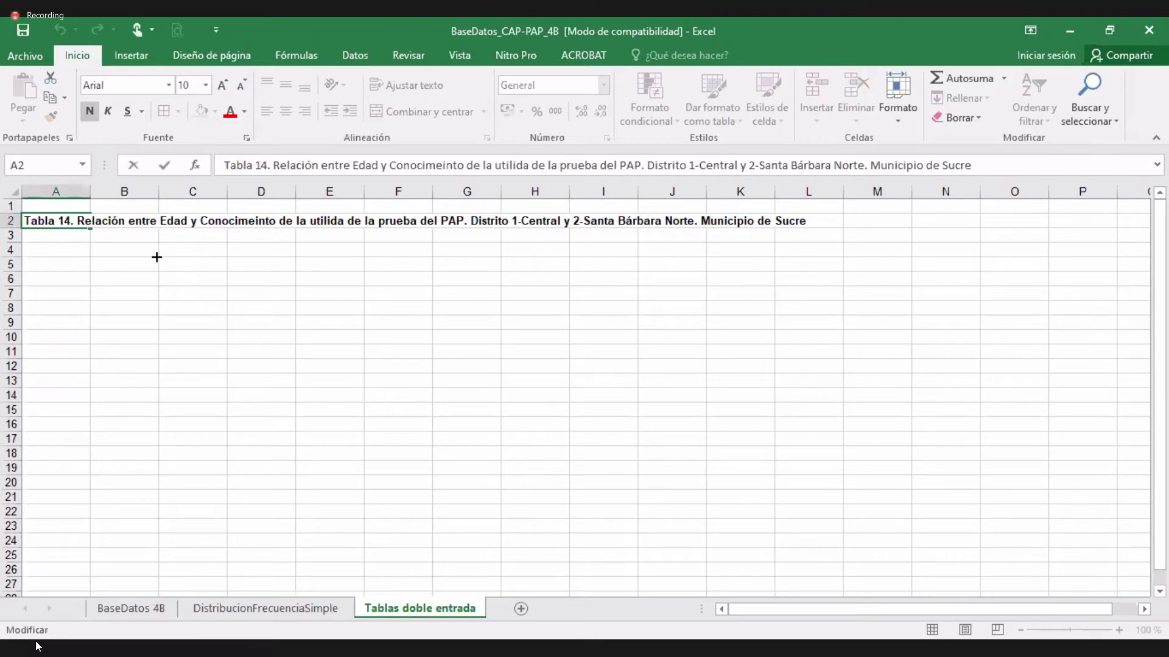
{"action": "left_click", "coordinate": [155, 256]}
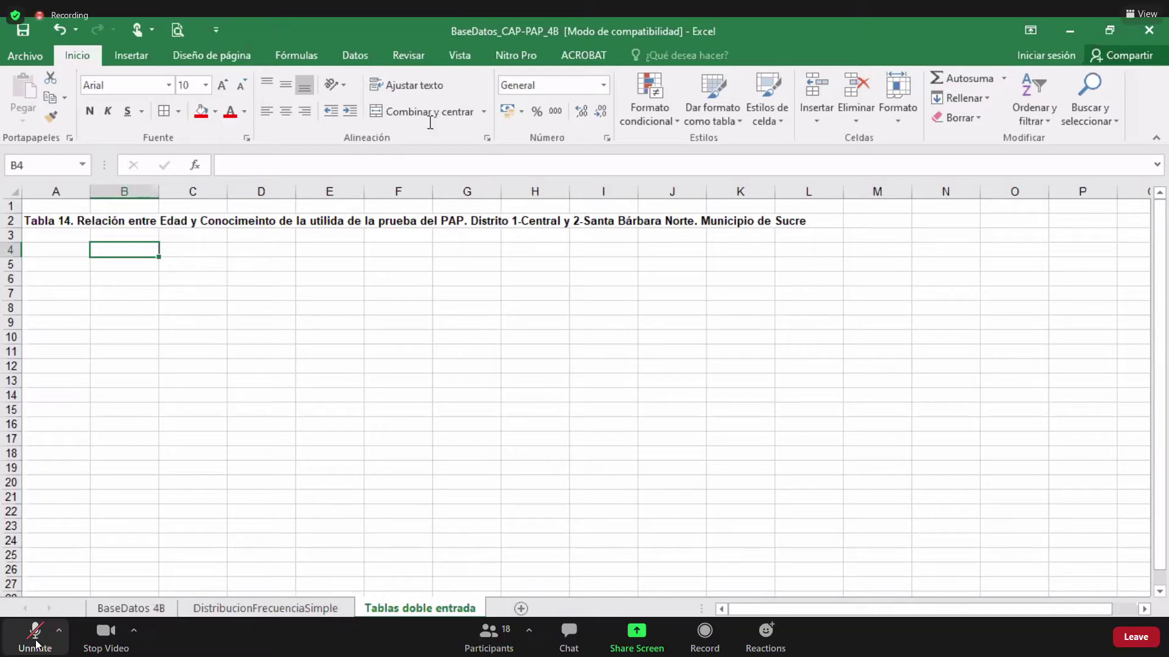
{"action": "double_click", "coordinate": [48, 220]}
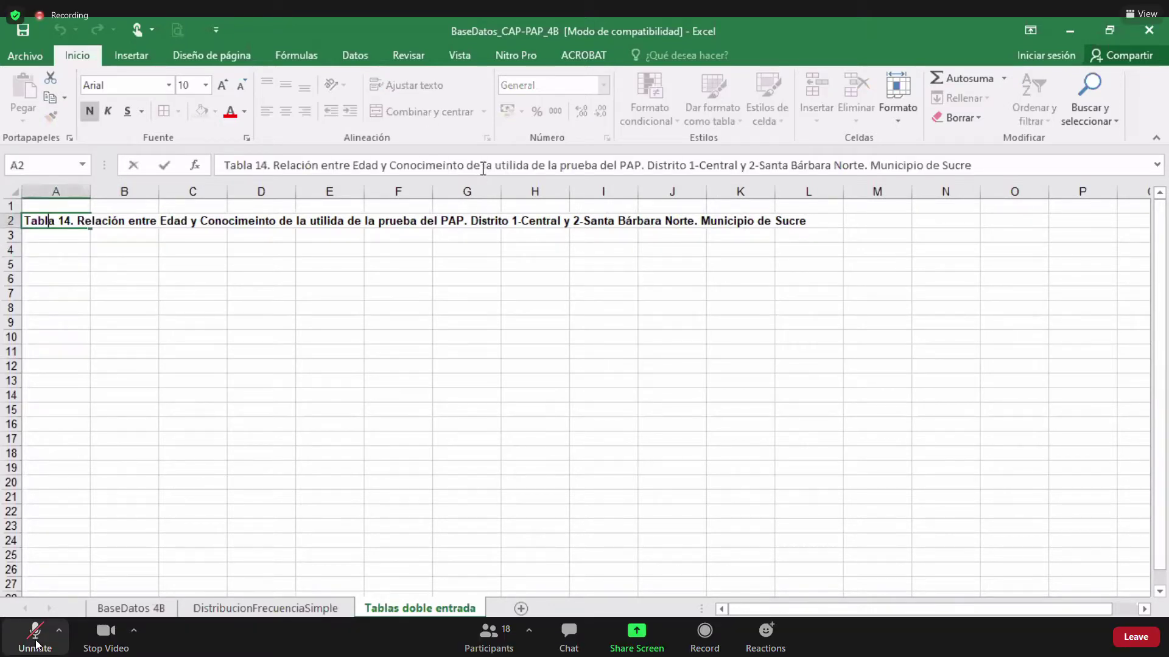
{"action": "double_click", "coordinate": [482, 166]}
{"action": "key", "text": "BackSpace"}
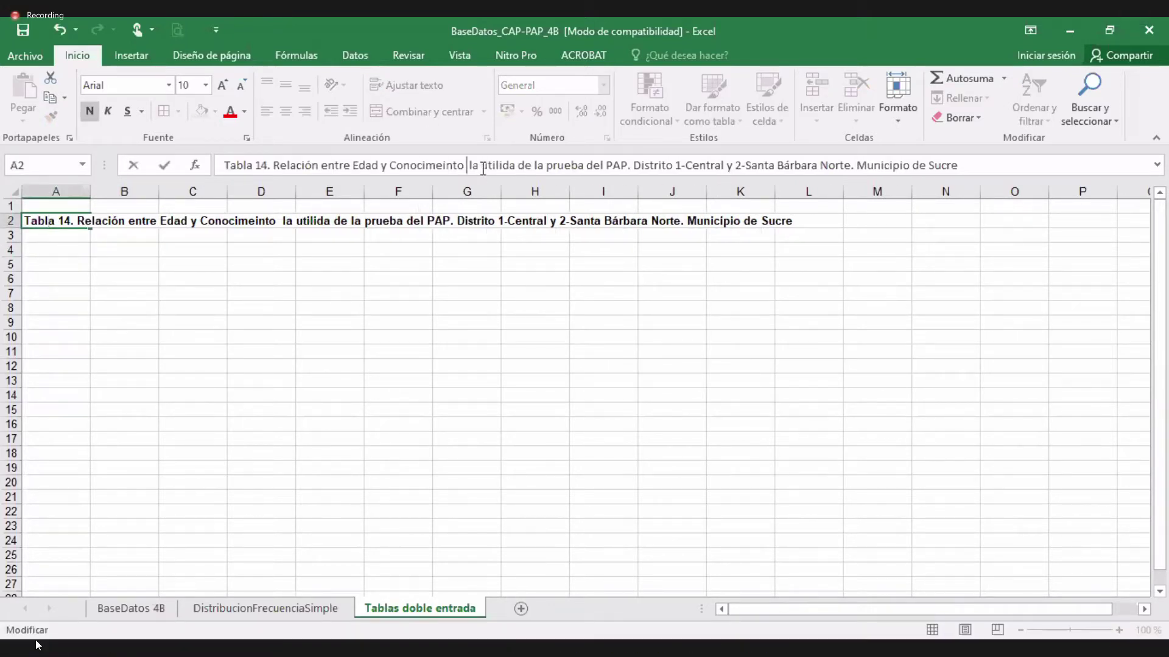
{"action": "type", "text": "sobre"}
{"action": "left_click", "coordinate": [534, 337]}
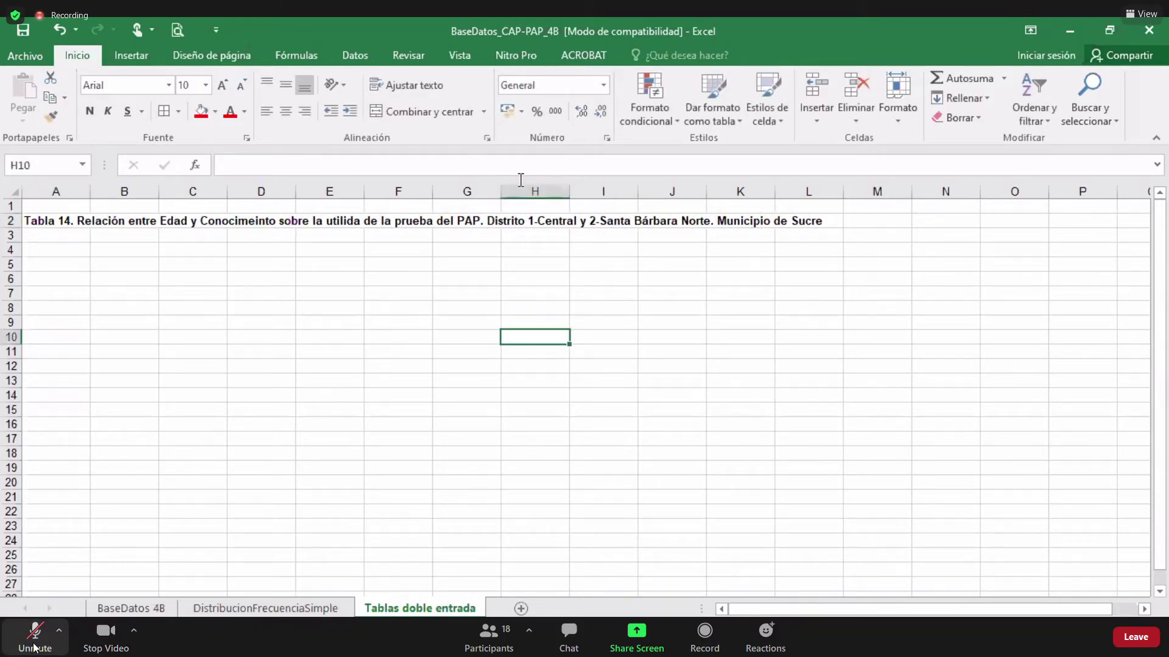
Step: Enter the heading "Edad" in cell A4
{"action": "left_click", "coordinate": [45, 249]}
{"action": "type", "text": "E"}
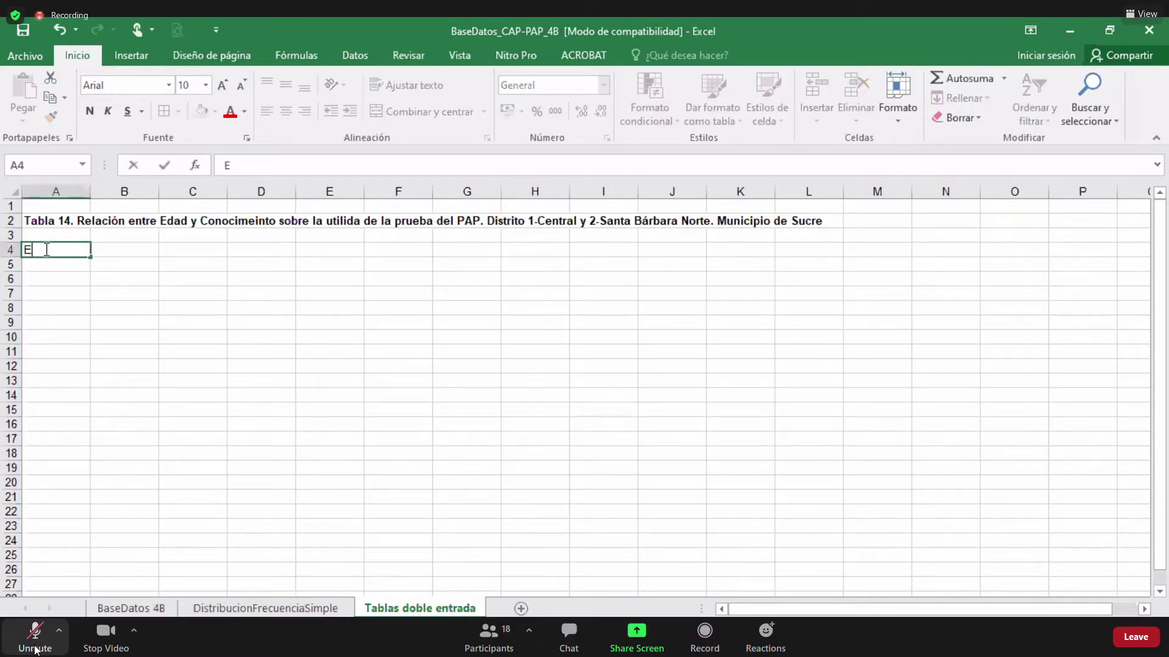
{"action": "type", "text": "dad"}
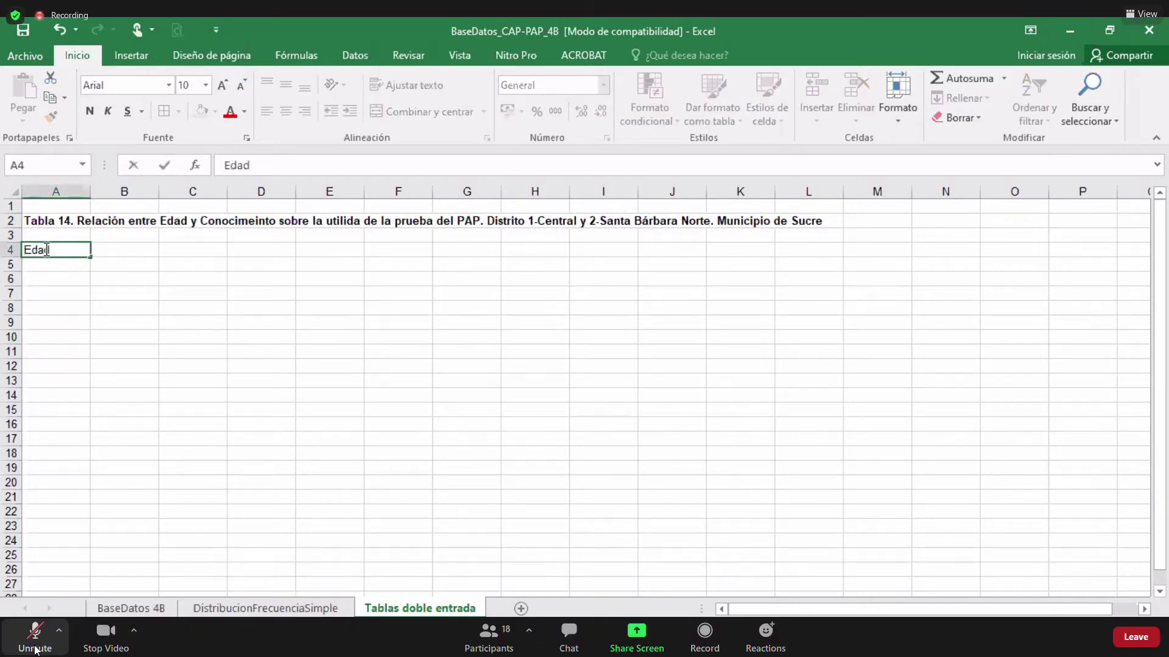
{"action": "left_click", "coordinate": [108, 249]}
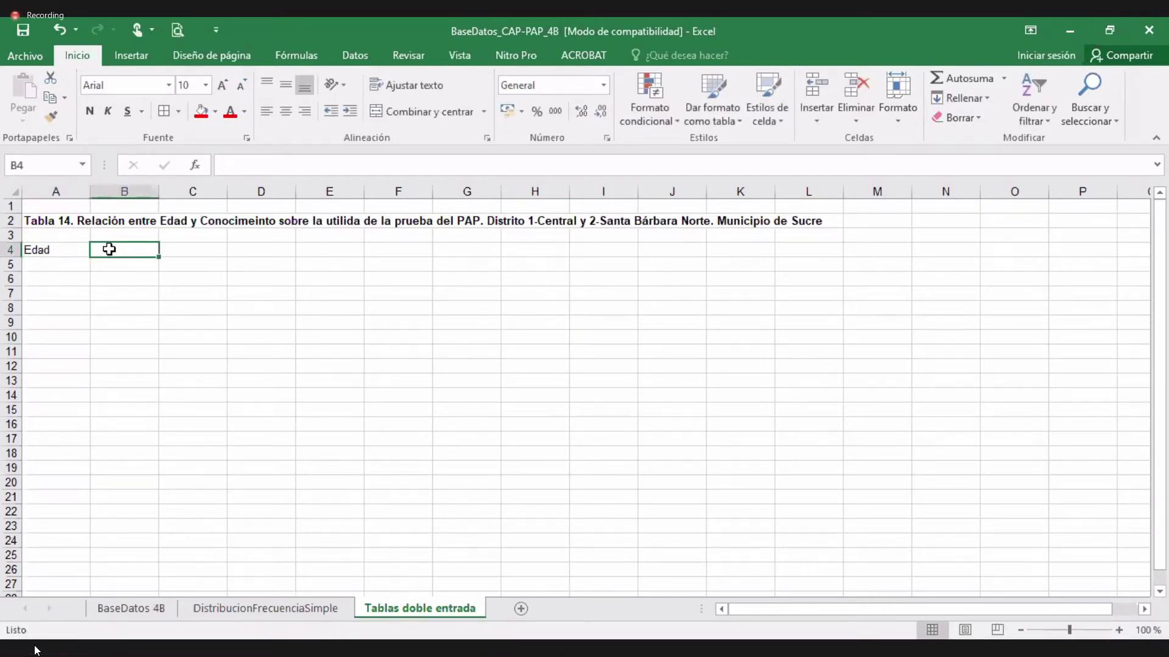
Step: Copy "Conocimeinto sobre la utilida de la prueba del PAP" from the A2 title into cell B4 as a heading
{"action": "left_click", "coordinate": [50, 219]}
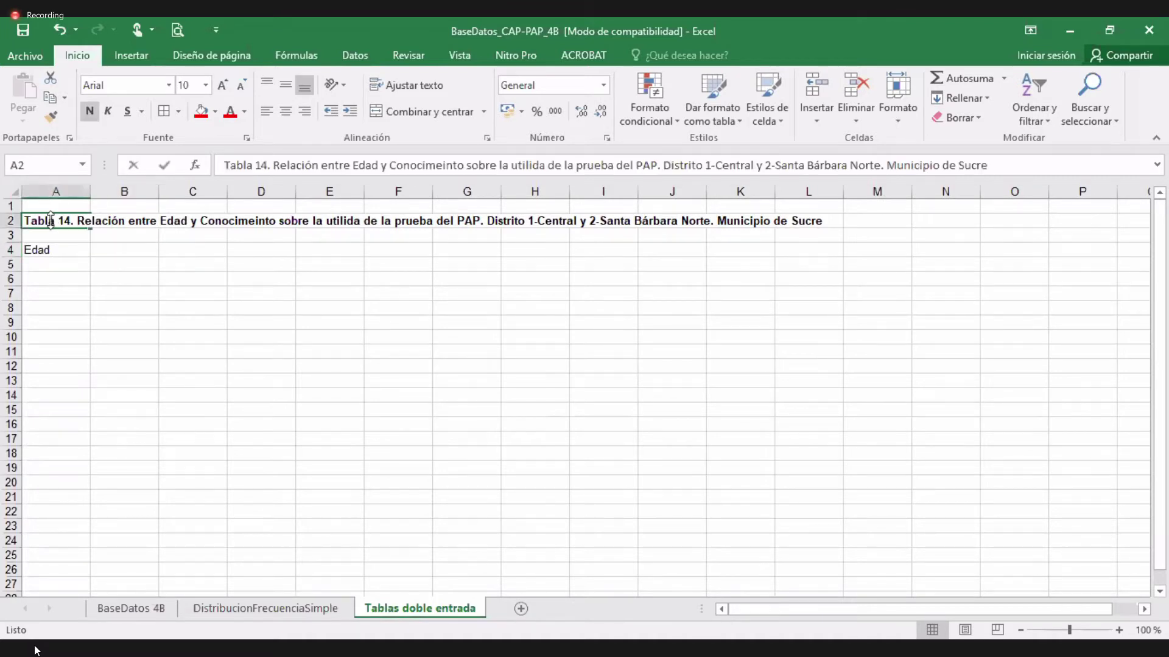
{"action": "left_click", "coordinate": [388, 165]}
{"action": "left_click", "coordinate": [704, 165], "text": "shift"}
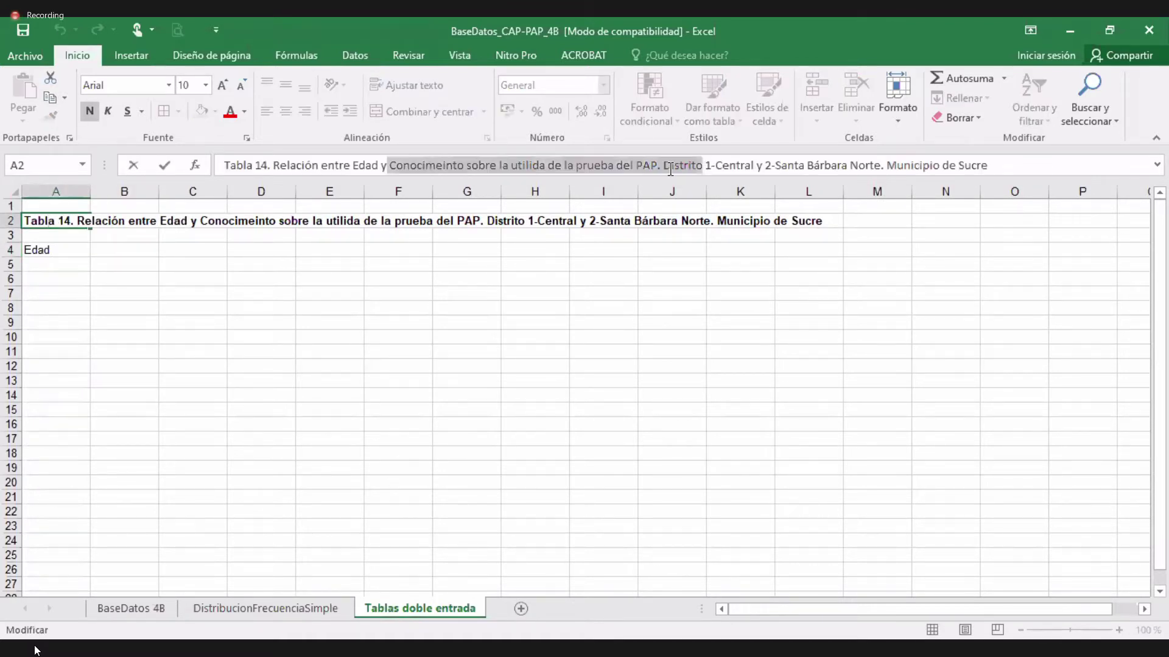
{"action": "left_click", "coordinate": [657, 165], "text": "shift"}
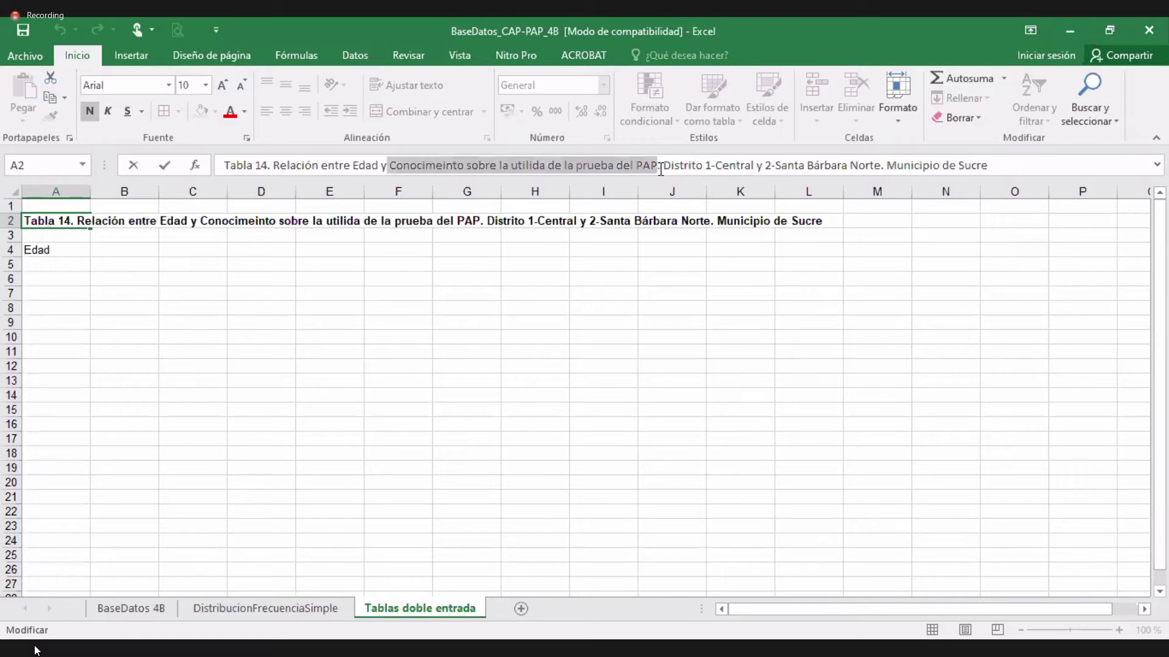
{"action": "key", "text": "ctrl+c"}
{"action": "left_click", "coordinate": [142, 250]}
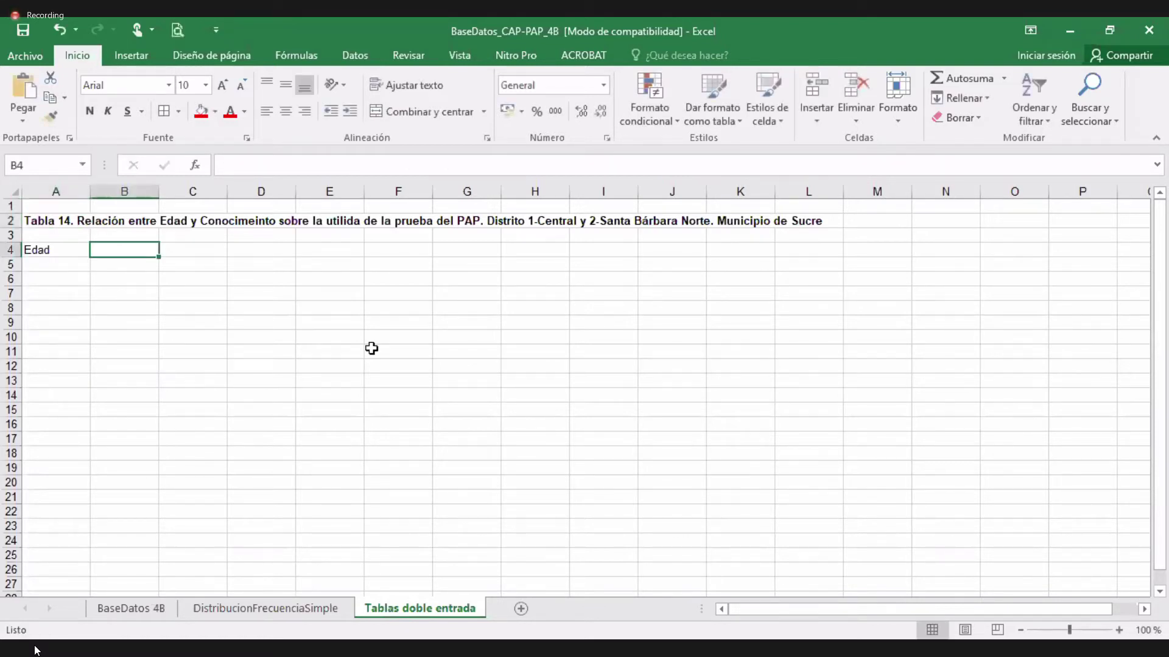
{"action": "key", "text": "ctrl+v"}
{"action": "left_click", "coordinate": [398, 351]}
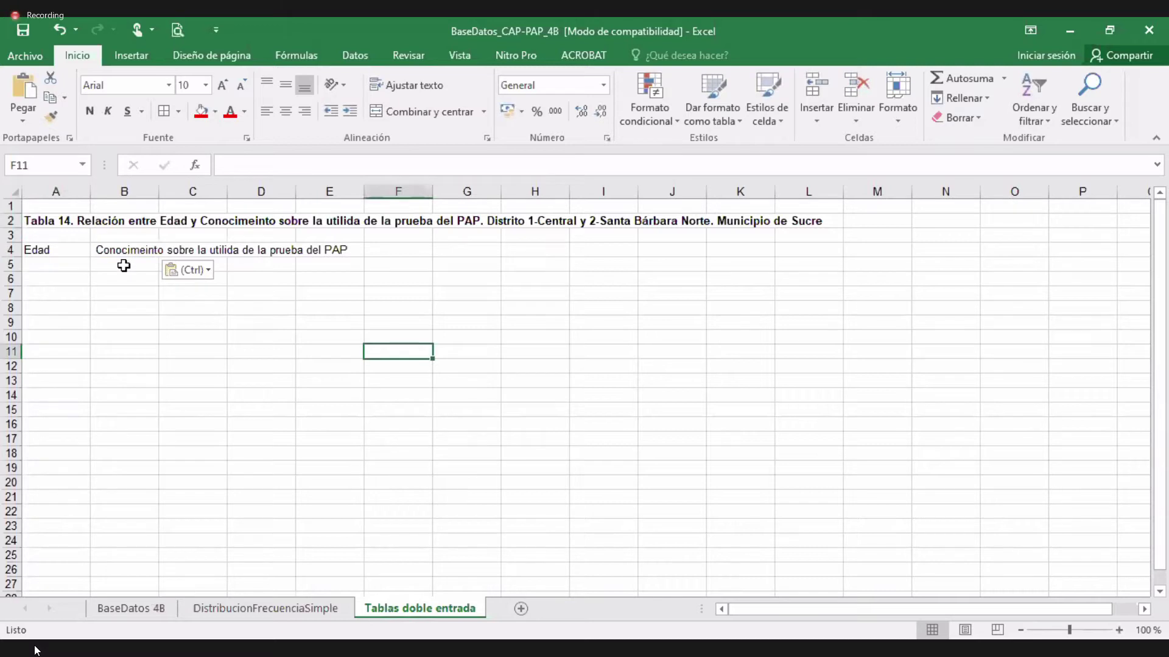
Step: Enter the subheadings "Inadecuado" in cell B5 and "Adecuado" in cell D5
{"action": "left_click", "coordinate": [124, 265]}
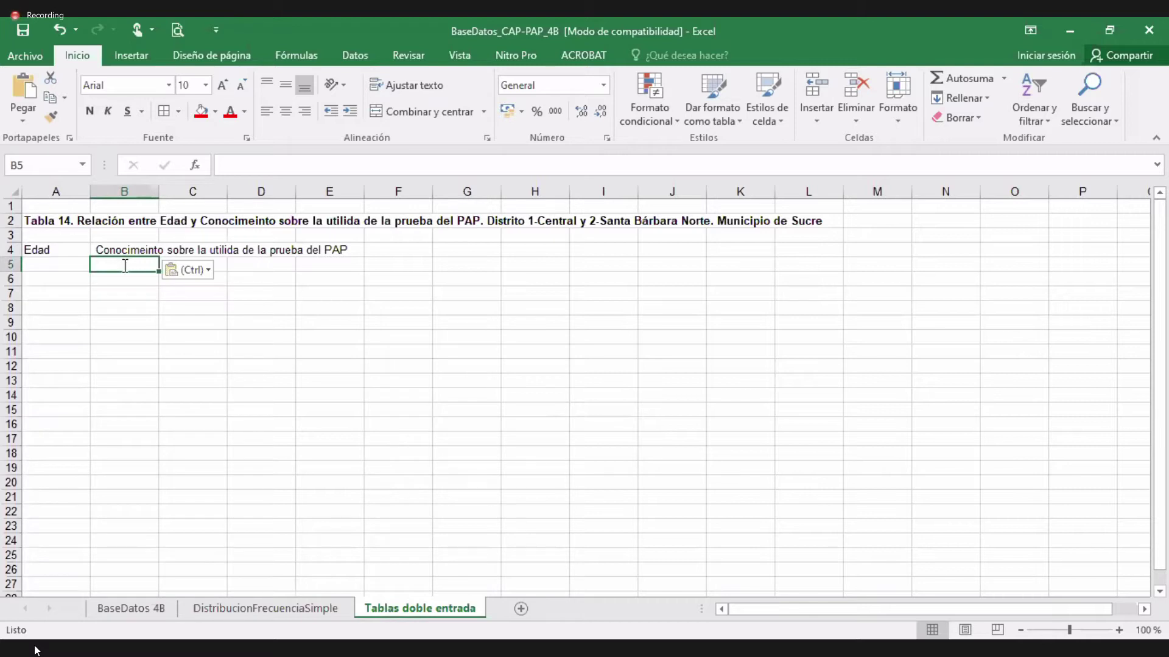
{"action": "type", "text": "Inadecuado"}
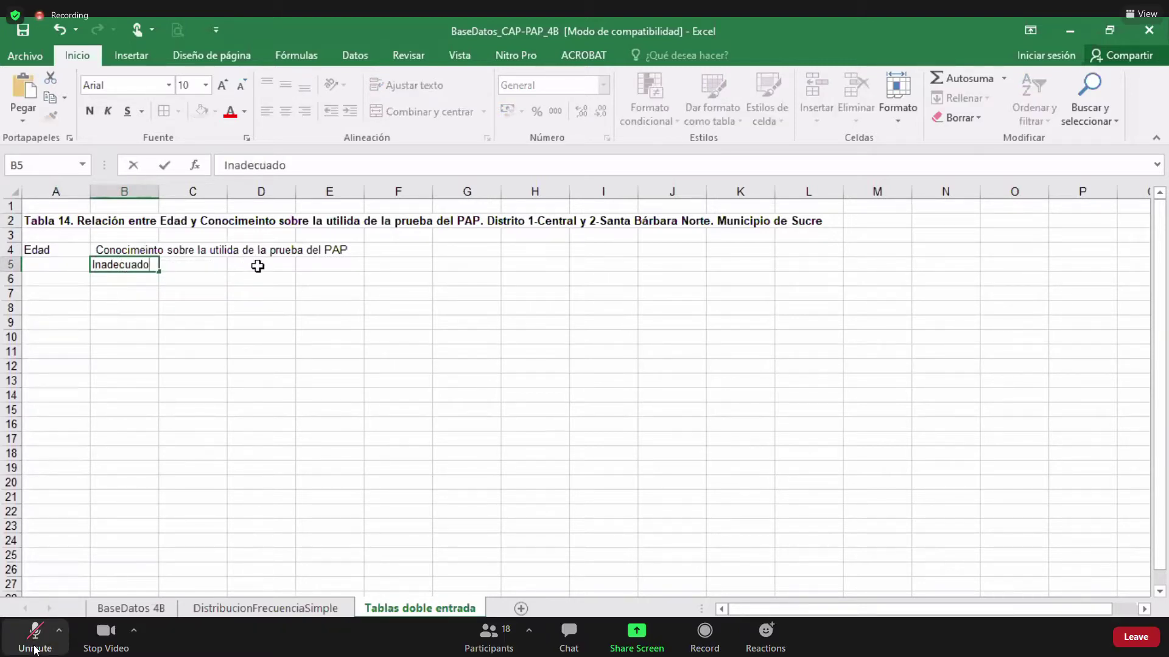
{"action": "left_click", "coordinate": [258, 266]}
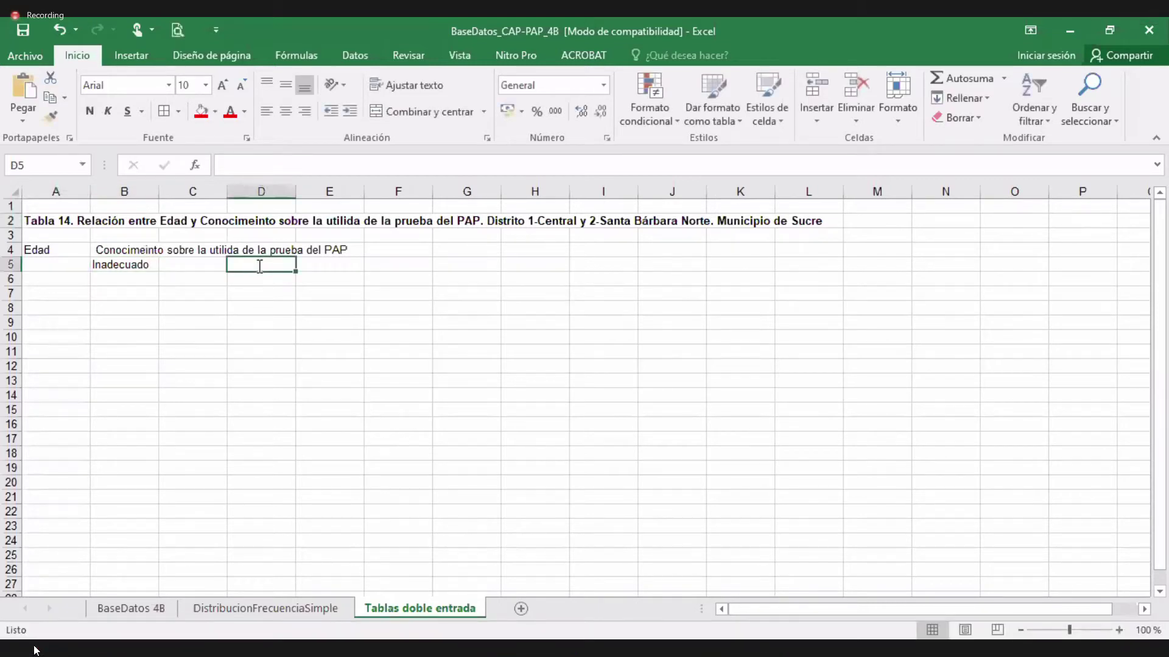
{"action": "type", "text": "Adecuado"}
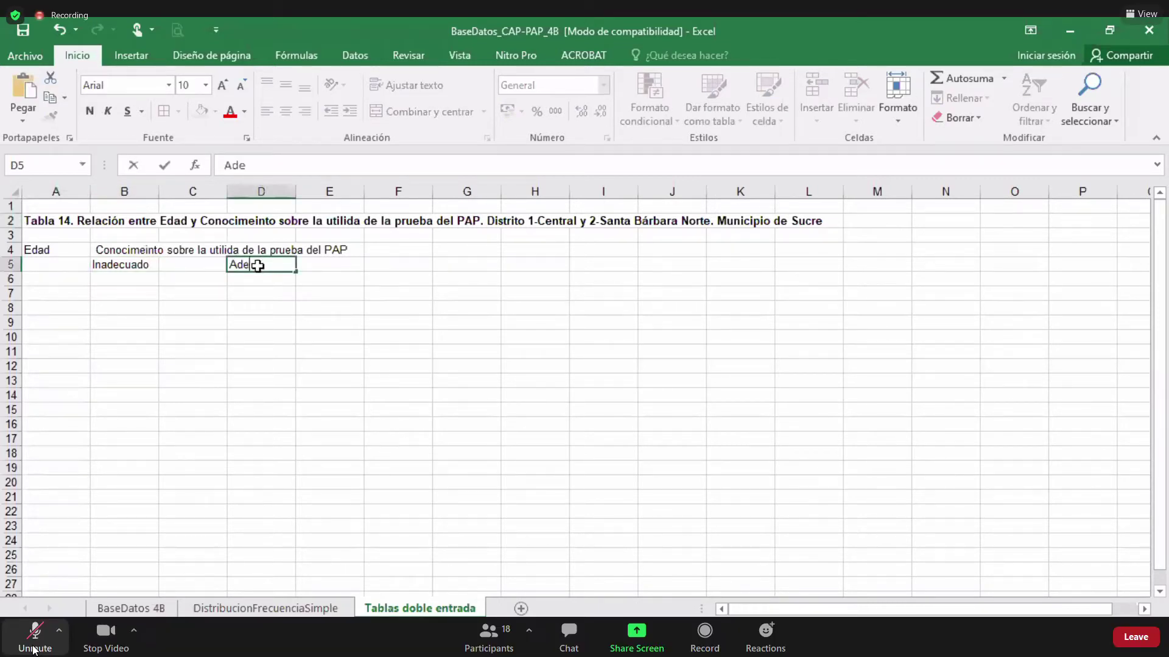
Step: Enter "N" in B6 and "%" in C6, and copy both into D6:E6 under Adecuado
{"action": "left_click", "coordinate": [116, 278]}
{"action": "type", "text": "N"}
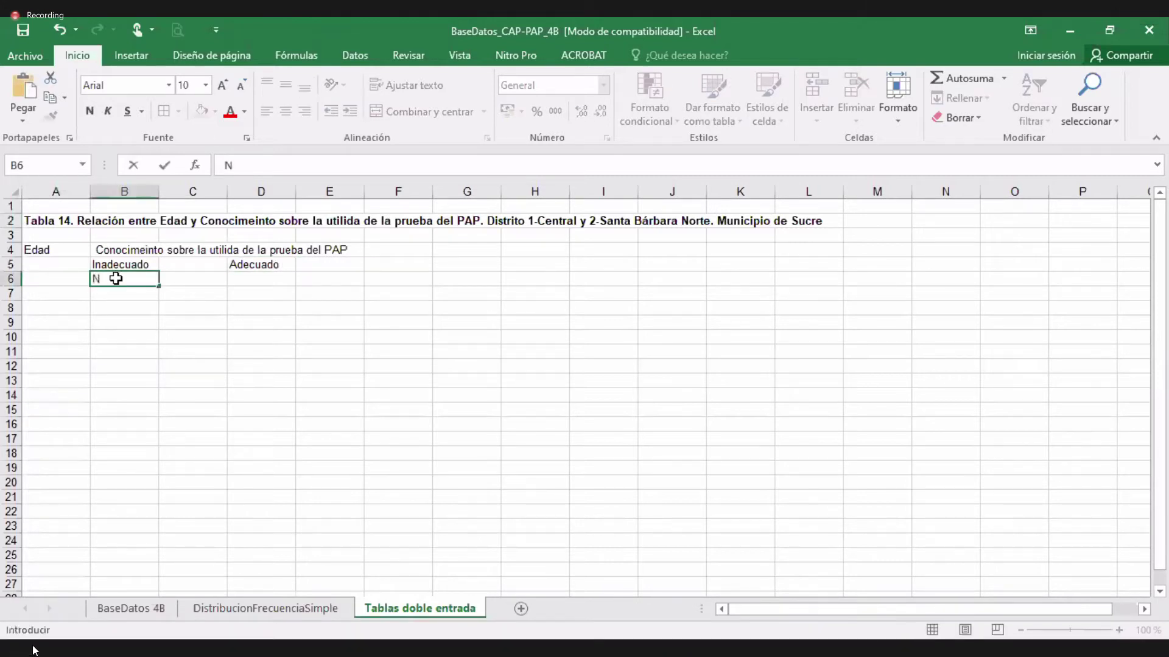
{"action": "key", "text": "Tab"}
{"action": "type", "text": "%"}
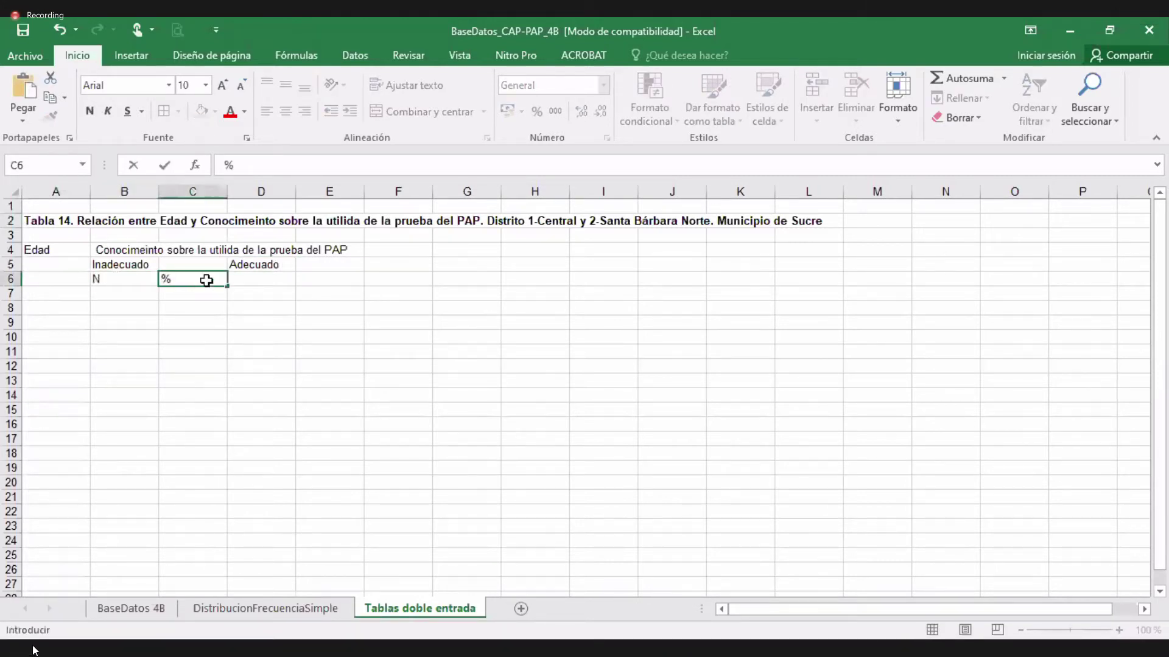
{"action": "key", "text": "shift+Tab"}
{"action": "key", "text": "shift+Right"}
{"action": "key", "text": "ctrl+c"}
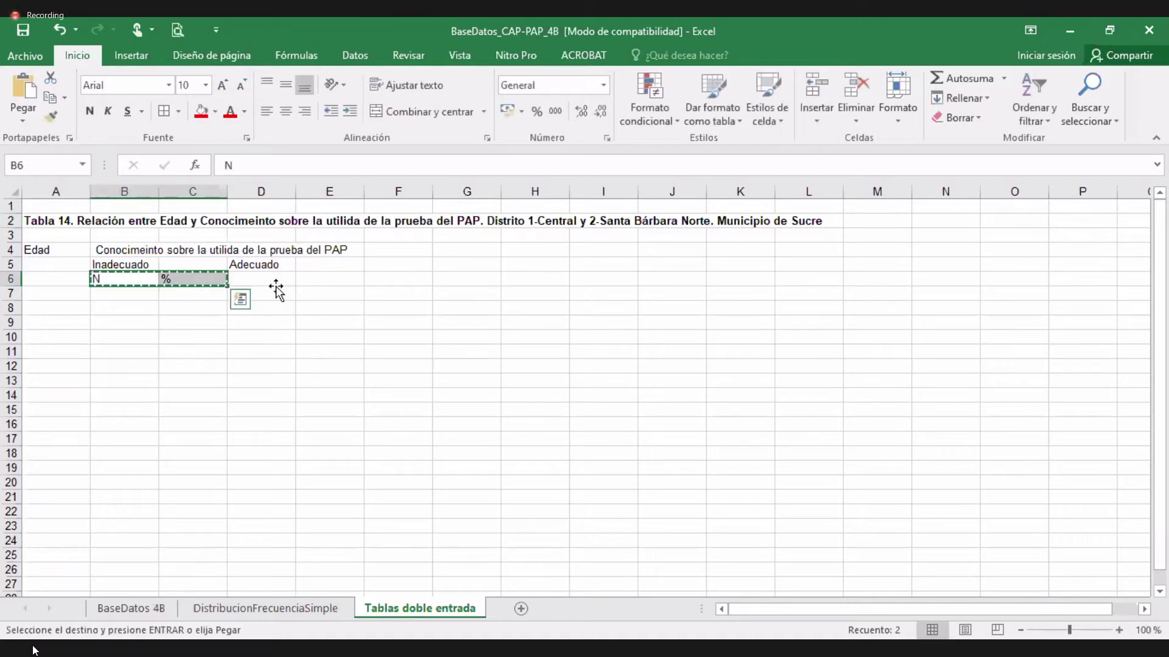
{"action": "left_click", "coordinate": [275, 284]}
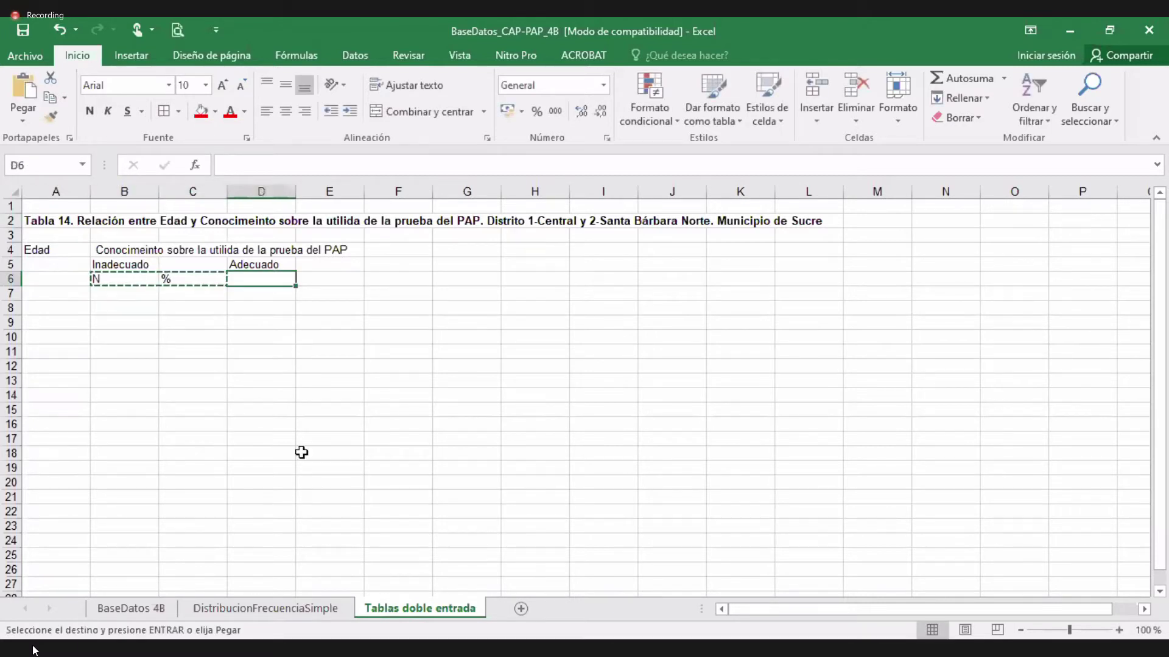
{"action": "key", "text": "ctrl+v"}
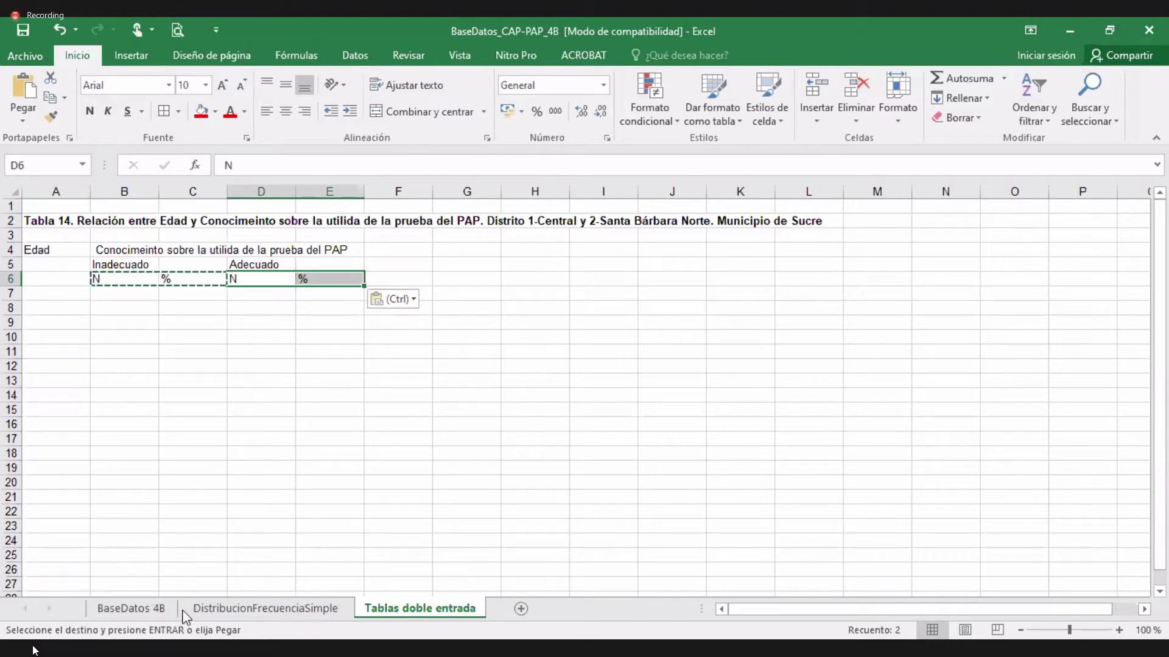
Step: Copy the age ranges from "20 a 29" through "TOTAL" in the DistribucionFrecuenciaSimple sheet into A7:A12 of Tablas doble entrada
{"action": "left_click", "coordinate": [131, 608]}
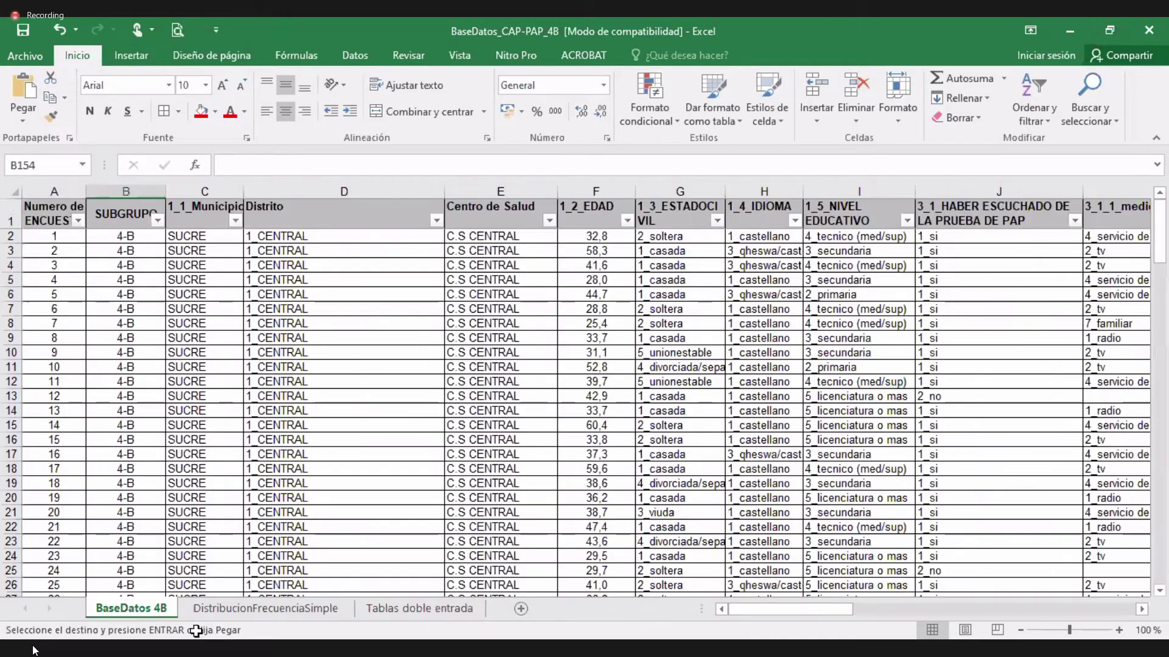
{"action": "left_click", "coordinate": [265, 608]}
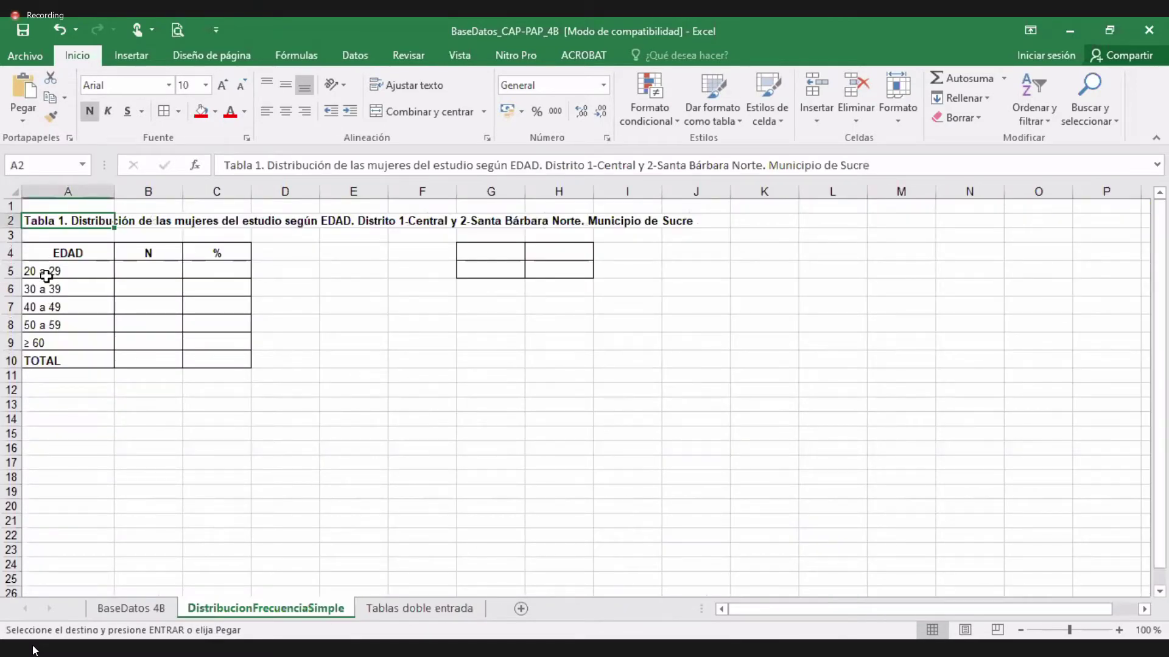
{"action": "left_click_drag", "start_coordinate": [47, 276], "coordinate": [57, 361]}
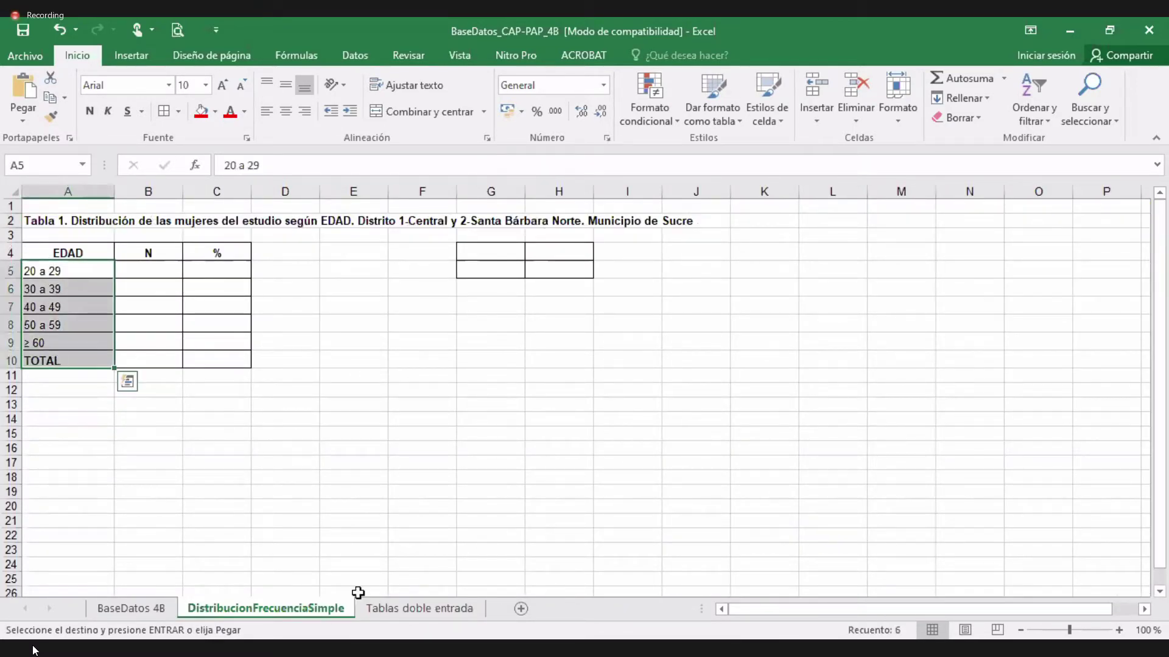
{"action": "key", "text": "ctrl+c"}
{"action": "left_click", "coordinate": [361, 599]}
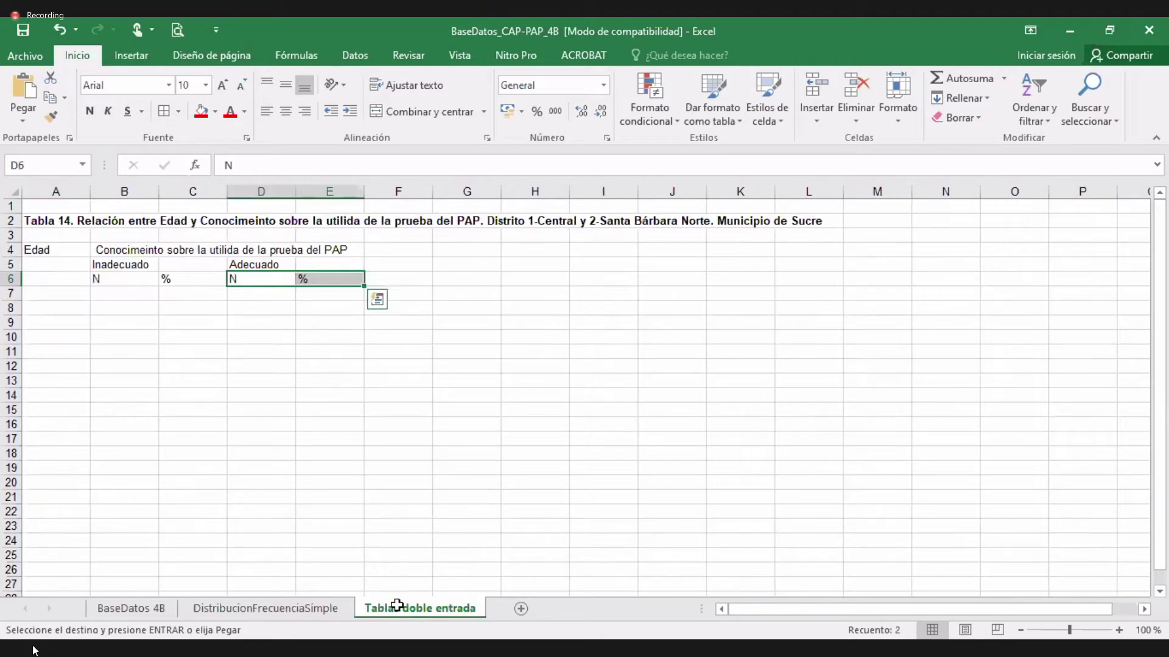
{"action": "left_click", "coordinate": [57, 294]}
{"action": "key", "text": "ctrl+v"}
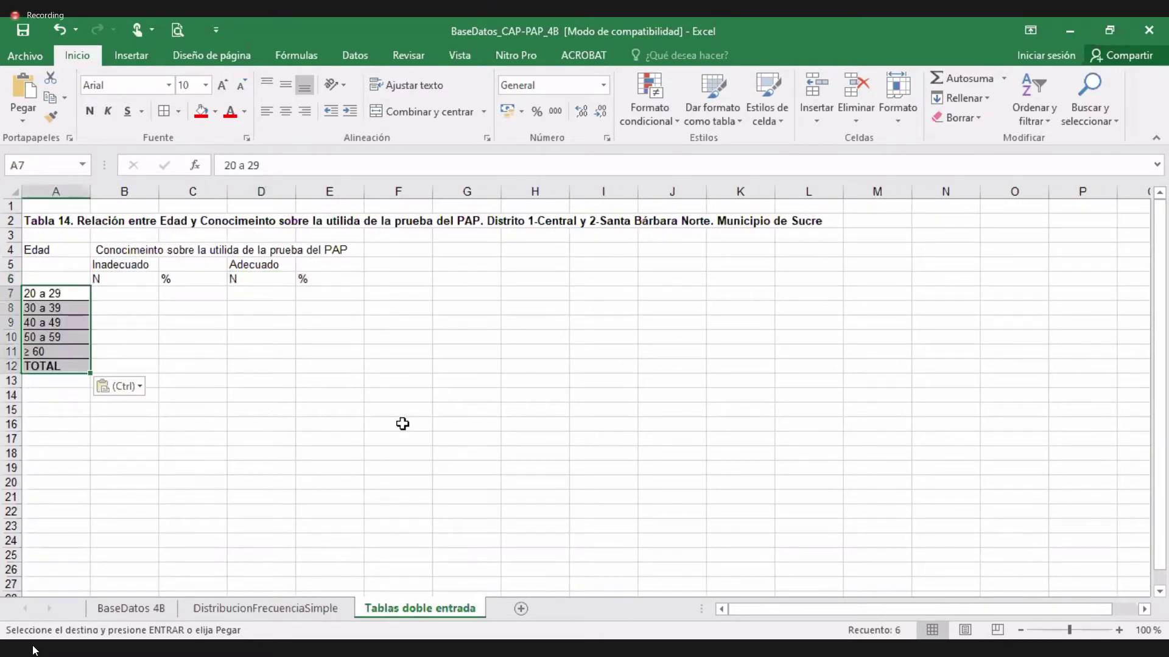
{"action": "left_click", "coordinate": [402, 424]}
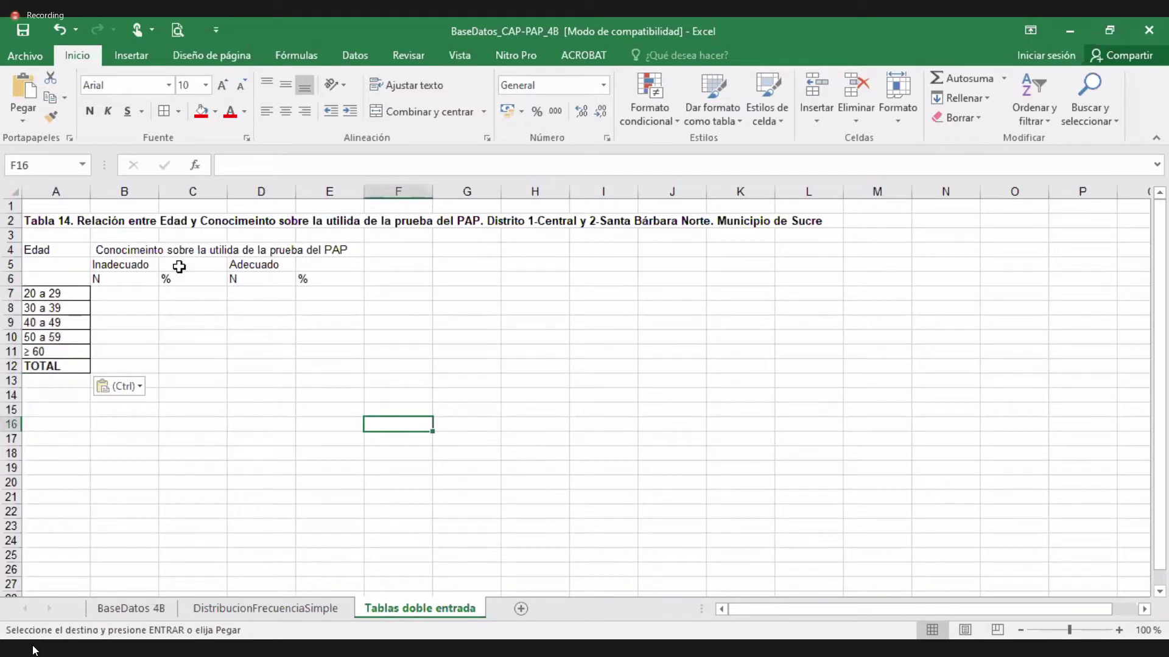
Step: Apply all borders to the table range A4:E12
{"action": "left_click_drag", "start_coordinate": [36, 249], "coordinate": [329, 293]}
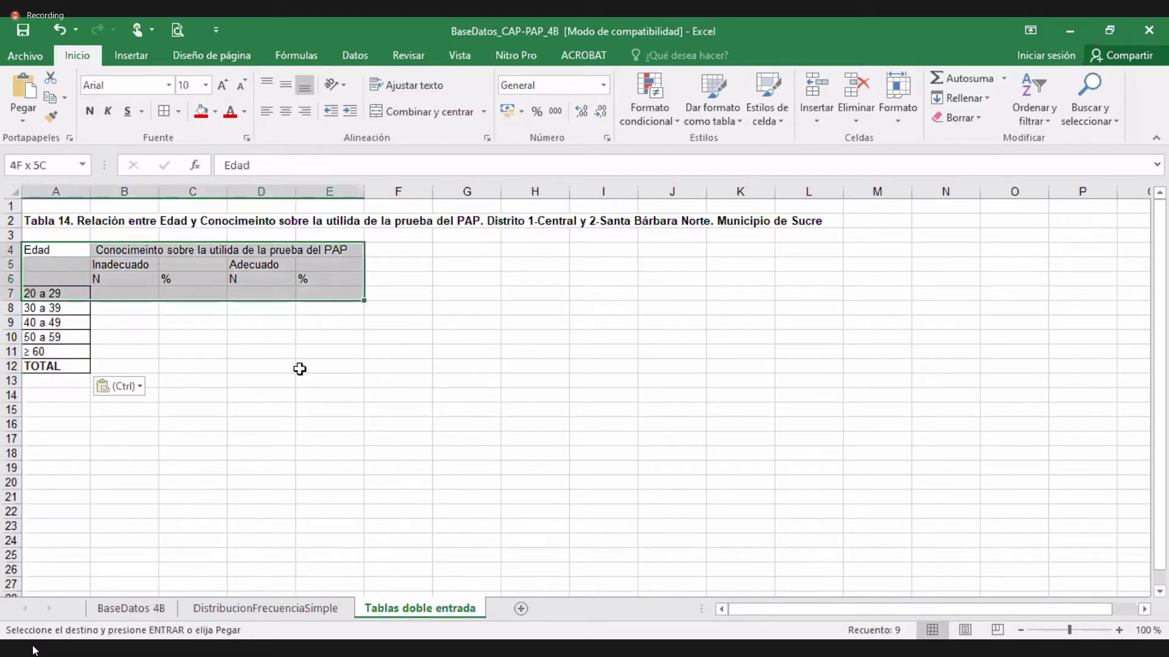
{"action": "left_click_drag", "start_coordinate": [300, 368], "coordinate": [301, 369]}
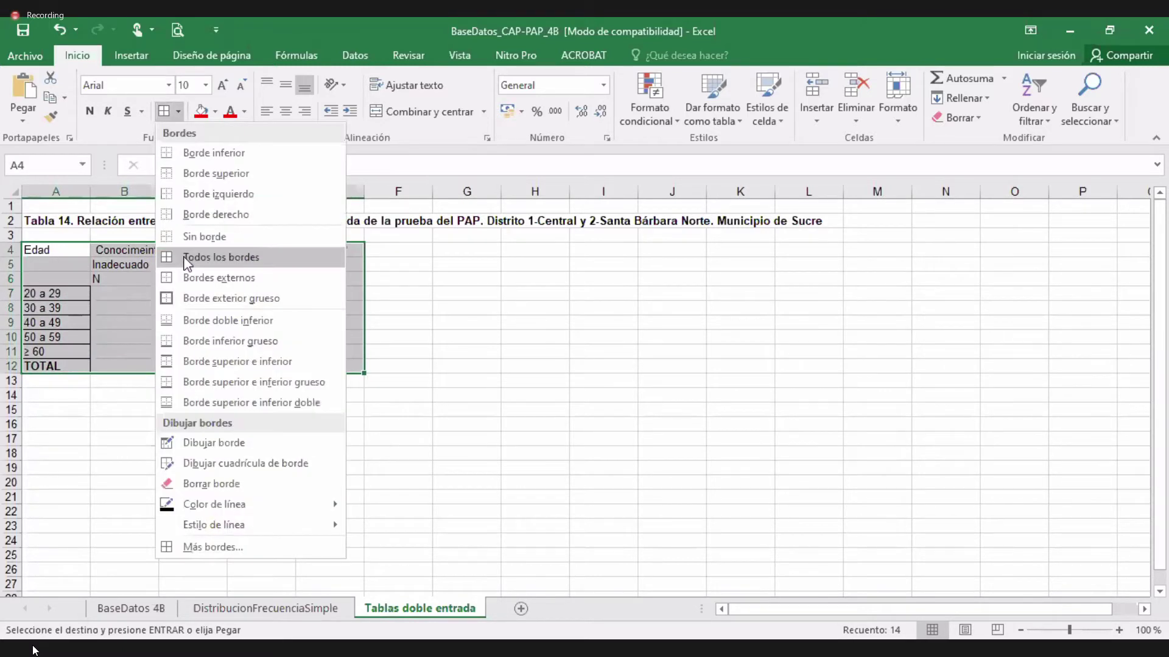
{"action": "left_click", "coordinate": [183, 257]}
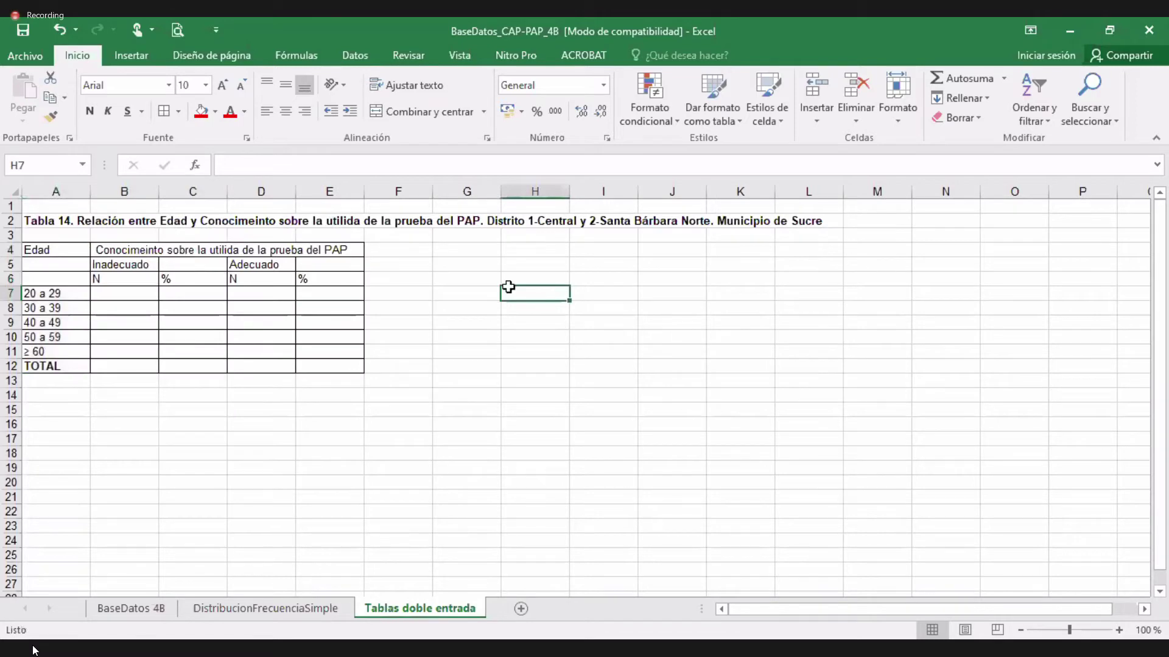
Step: Merge and center cells A4:A6 containing the Edad heading
{"action": "scroll", "coordinate": [126, 212], "scroll_direction": "up", "scroll_amount": 1}
{"action": "scroll", "coordinate": [71, 279], "scroll_direction": "up", "scroll_amount": 1}
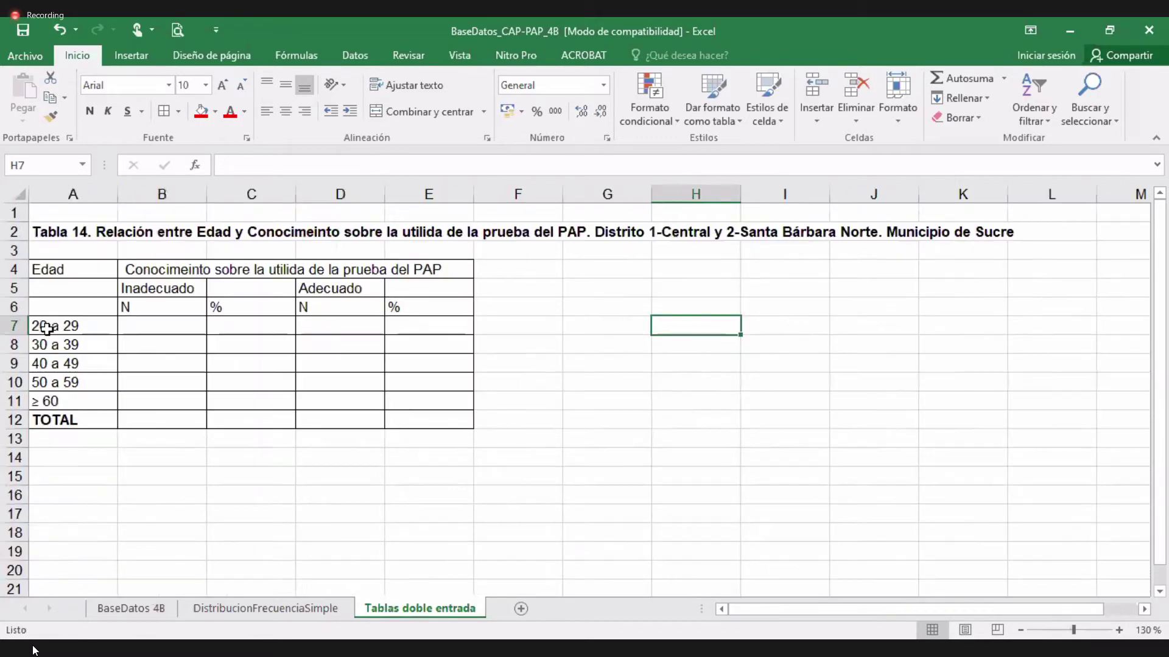
{"action": "left_click", "coordinate": [73, 270]}
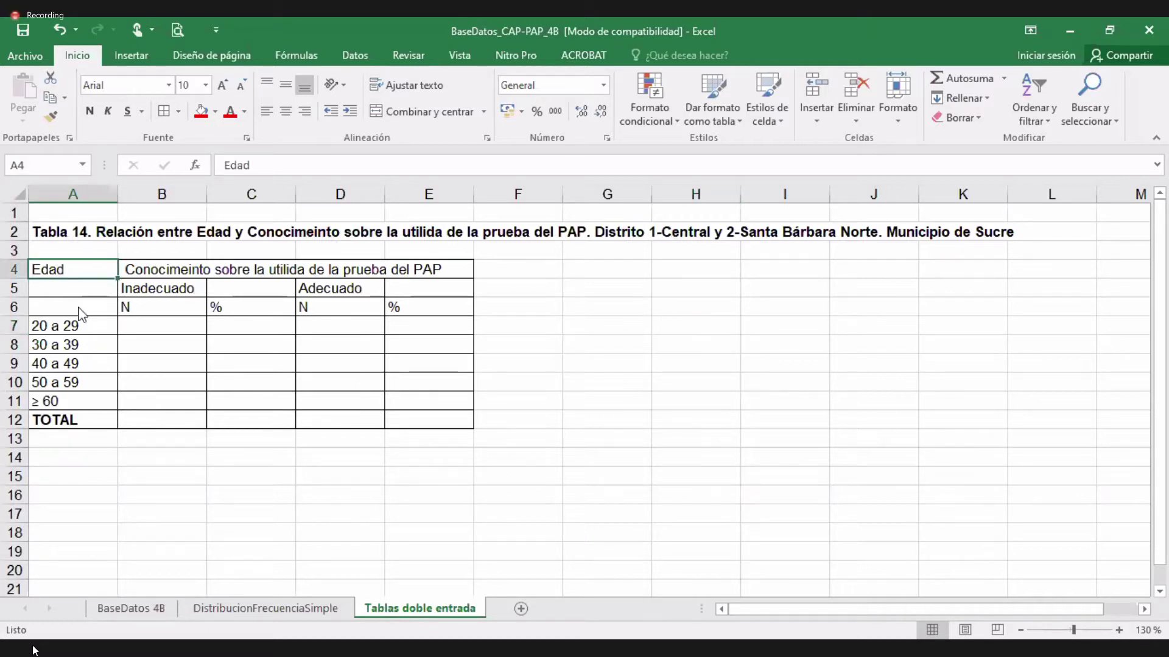
{"action": "left_click", "coordinate": [78, 307], "text": "shift"}
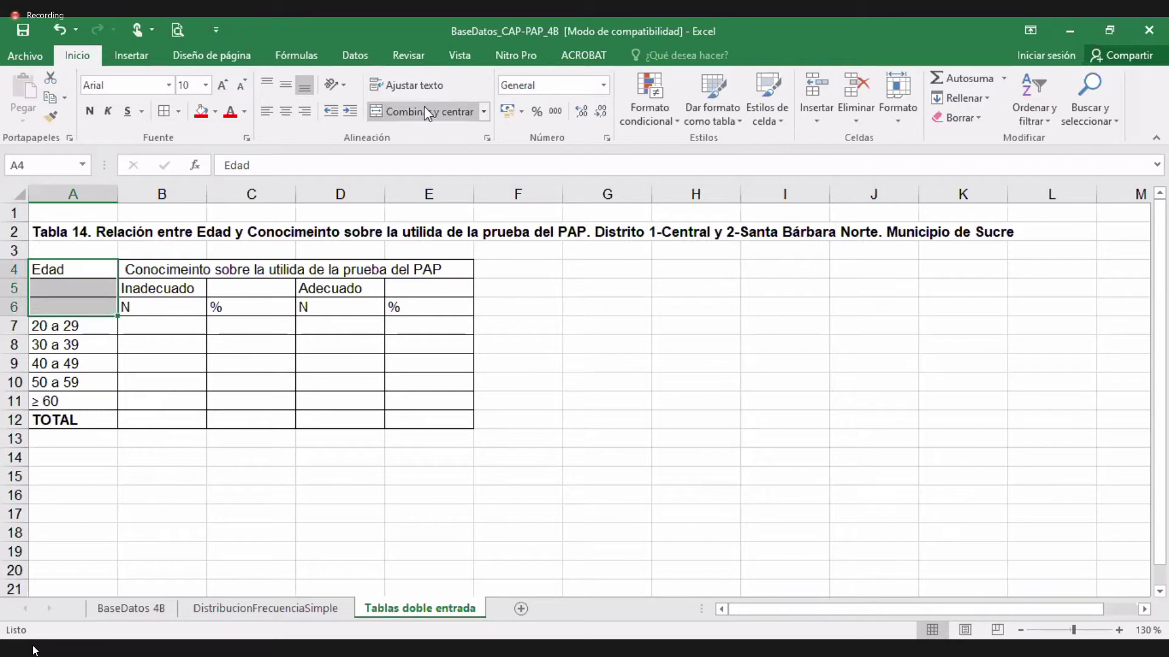
{"action": "left_click", "coordinate": [425, 110]}
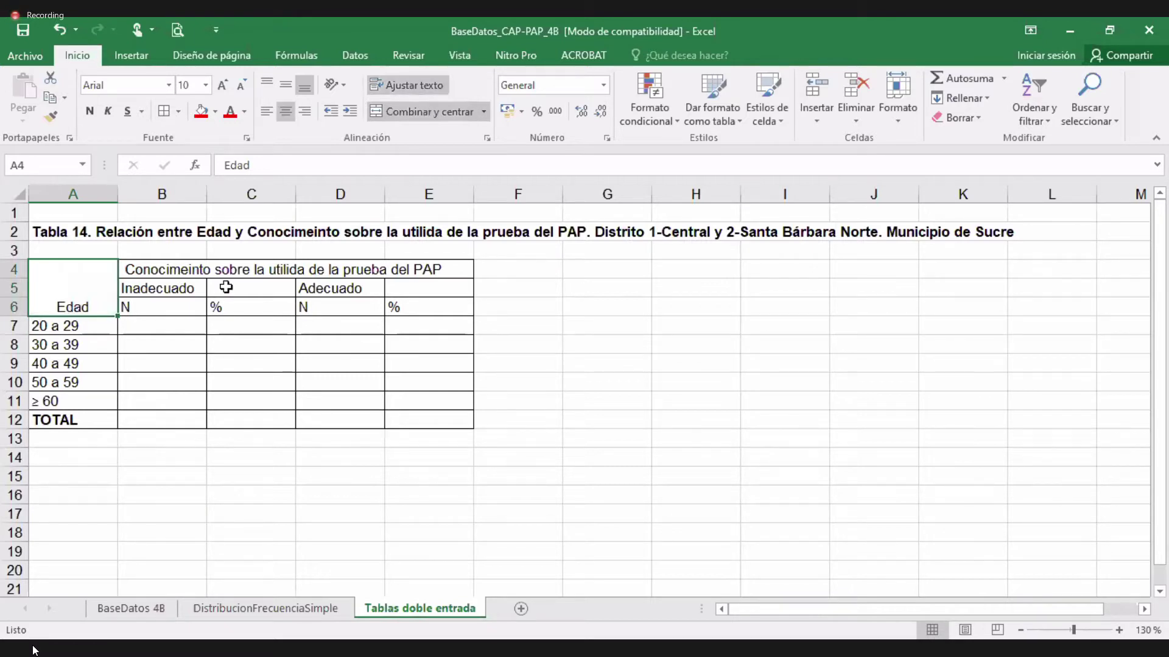
{"action": "left_click", "coordinate": [429, 457]}
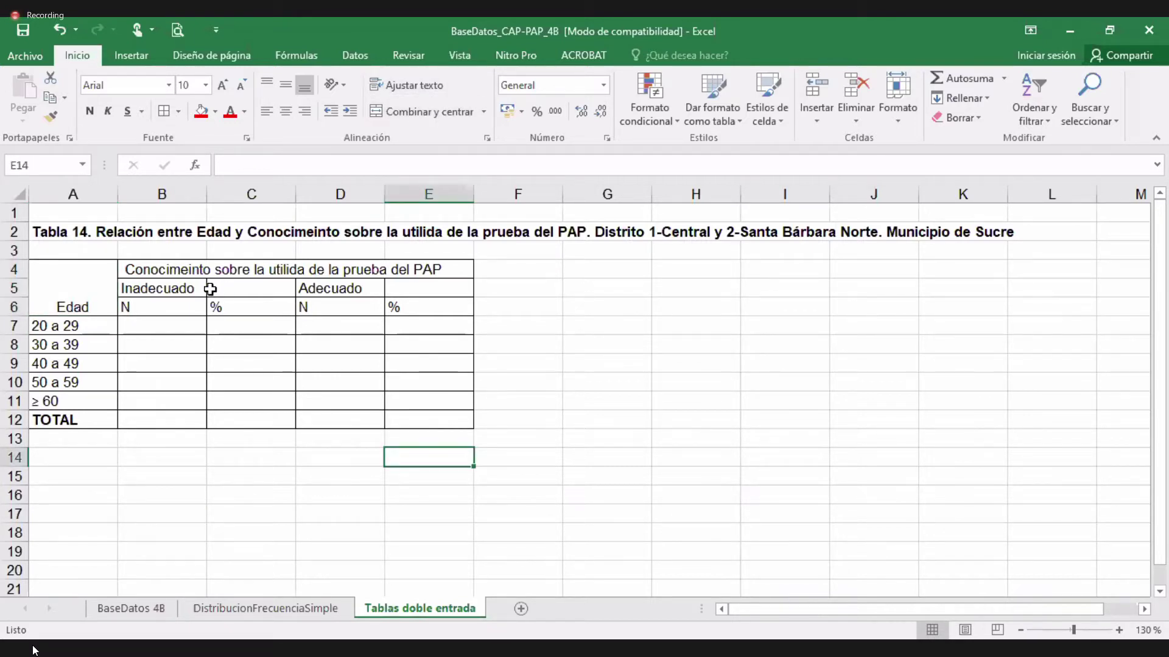
Step: Merge and center the Inadecuado heading across B5:C5 and the Adecuado heading across D5:E5
{"action": "left_click", "coordinate": [183, 289]}
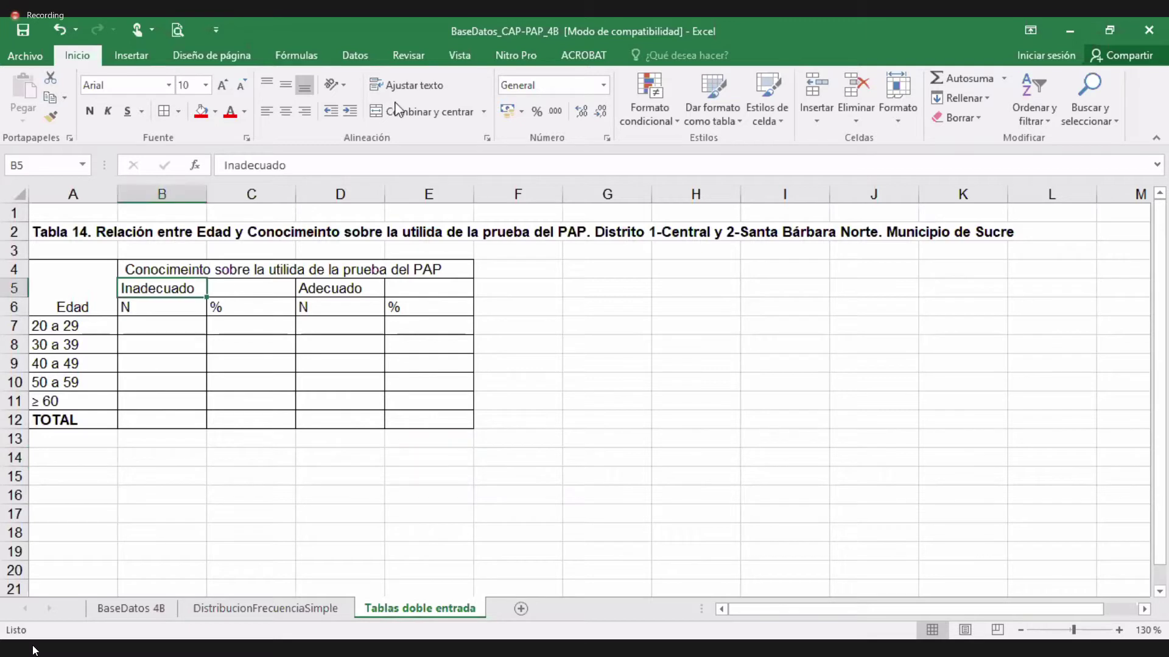
{"action": "key", "text": "shift+Right"}
{"action": "left_click_drag", "start_coordinate": [359, 286], "coordinate": [391, 290]}
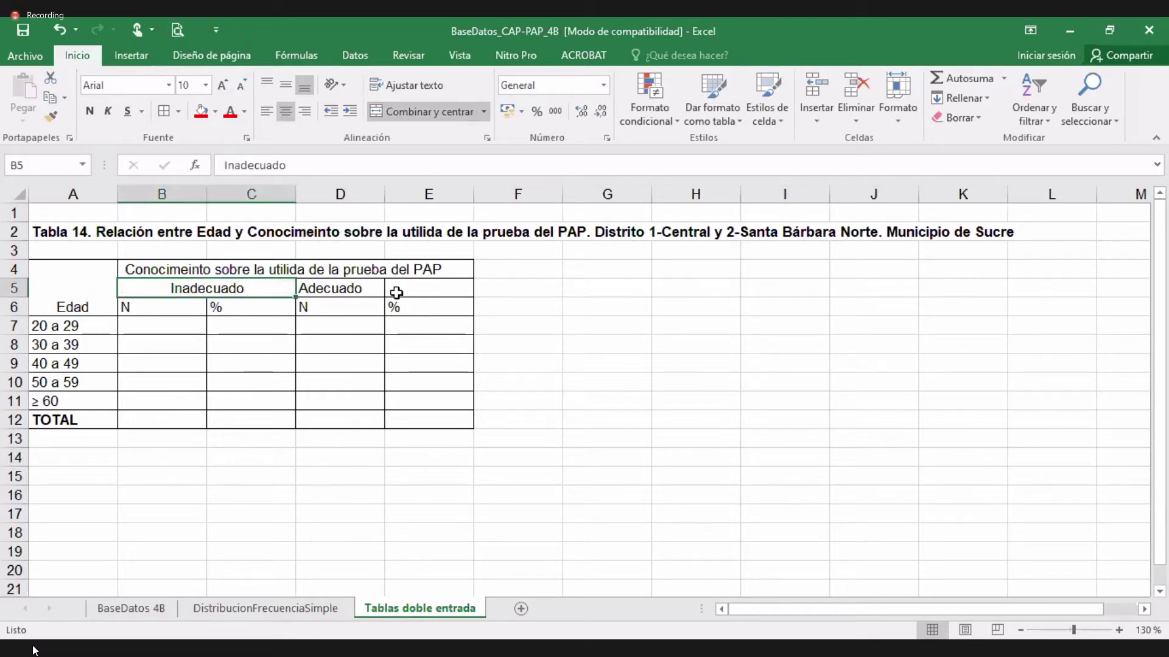
{"action": "left_click", "coordinate": [442, 115]}
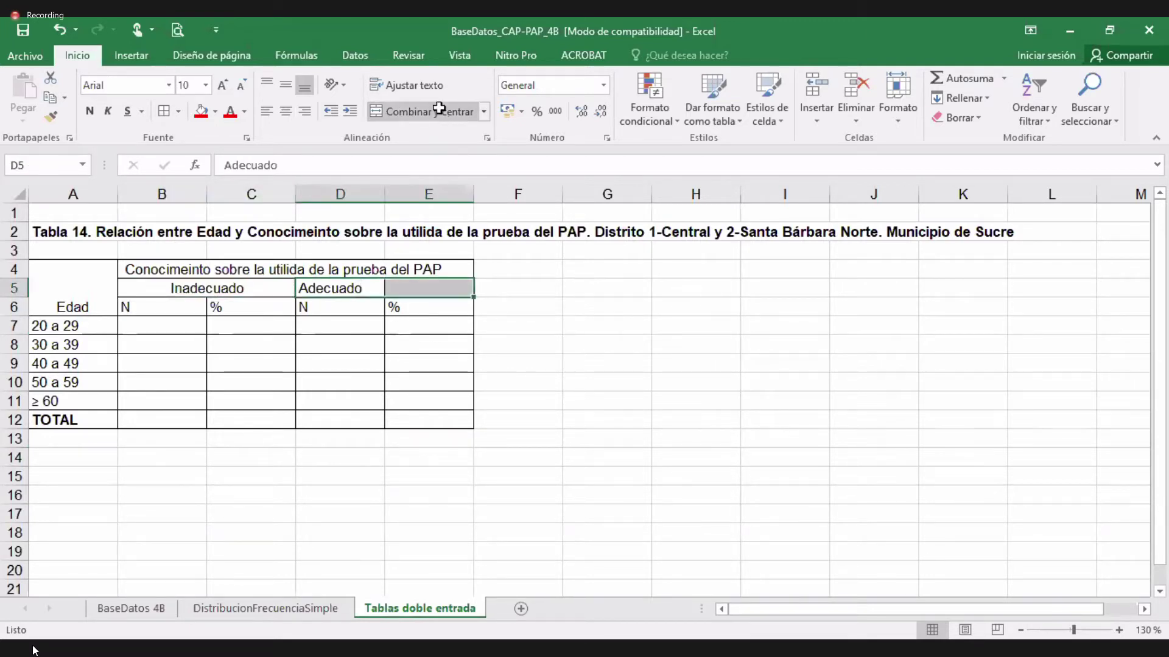
Step: Merge and center the knowledge heading in row 4 across B4:E4
{"action": "double_click", "coordinate": [175, 273]}
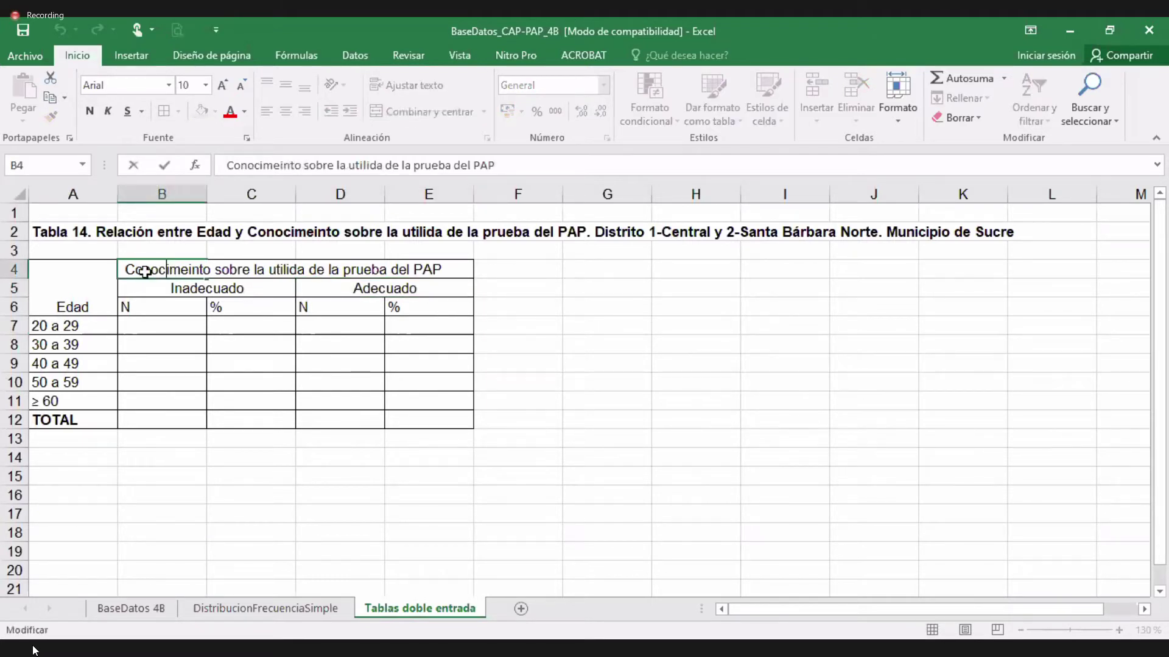
{"action": "left_click", "coordinate": [544, 323]}
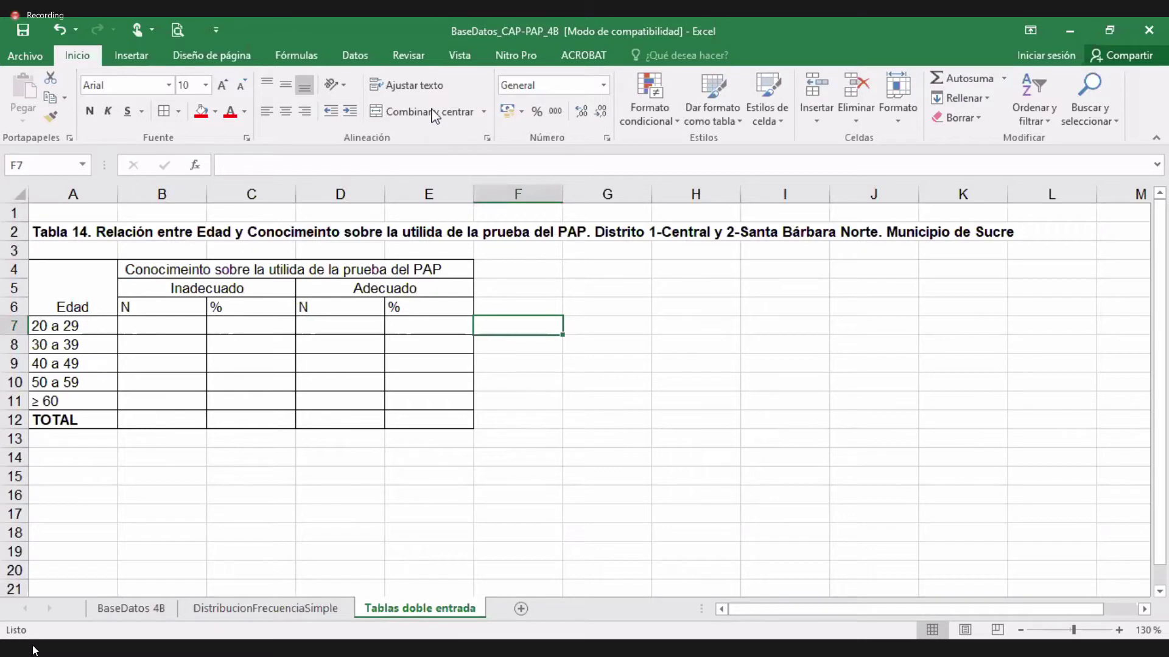
{"action": "key", "text": "ctrl+z"}
{"action": "key", "text": "ctrl+y"}
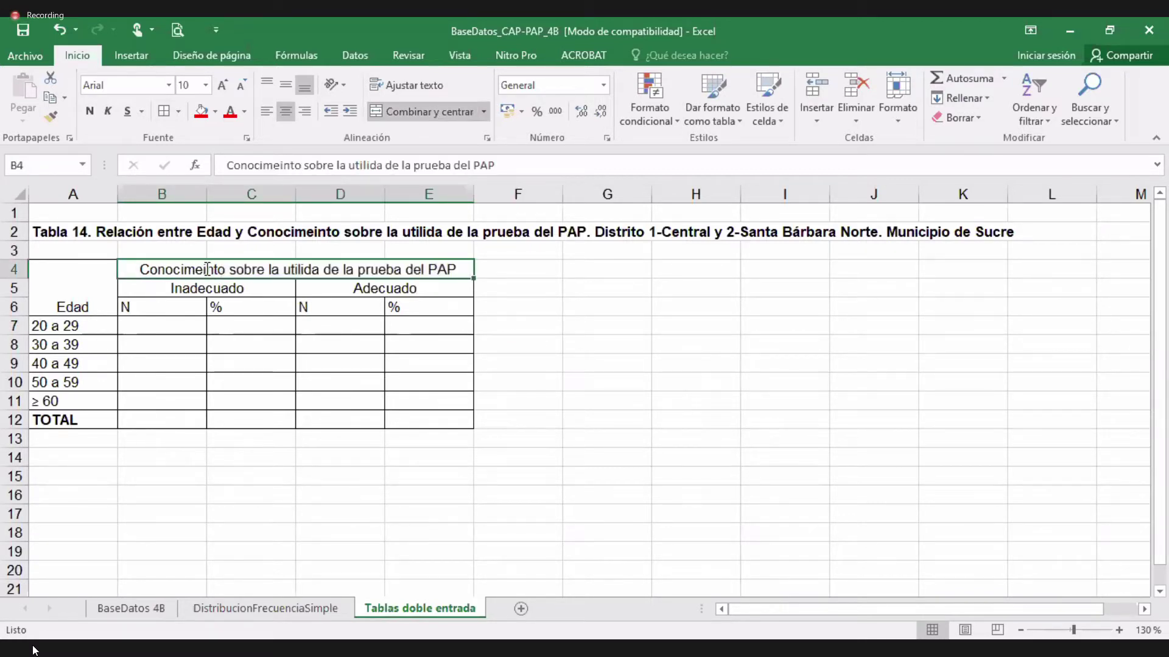
Step: Correct the spelling of the first word in the B4 heading to "Conocimiento"
{"action": "double_click", "coordinate": [208, 269]}
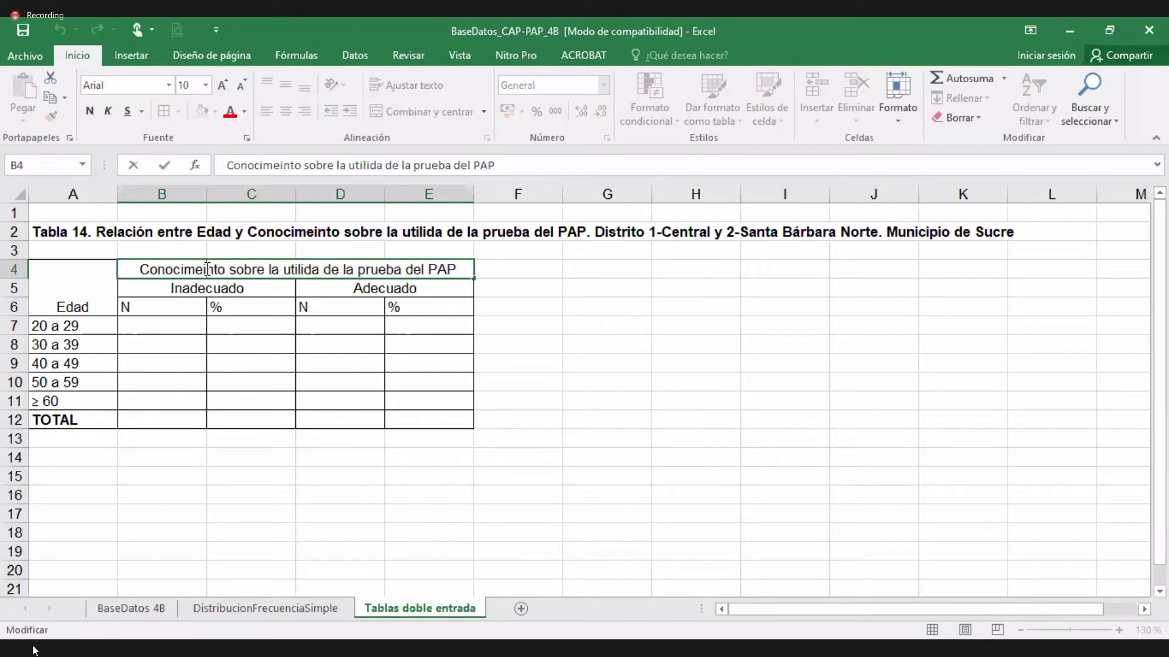
{"action": "key", "text": "BackSpace"}
{"action": "key", "text": "Delete"}
{"action": "type", "text": "i"}
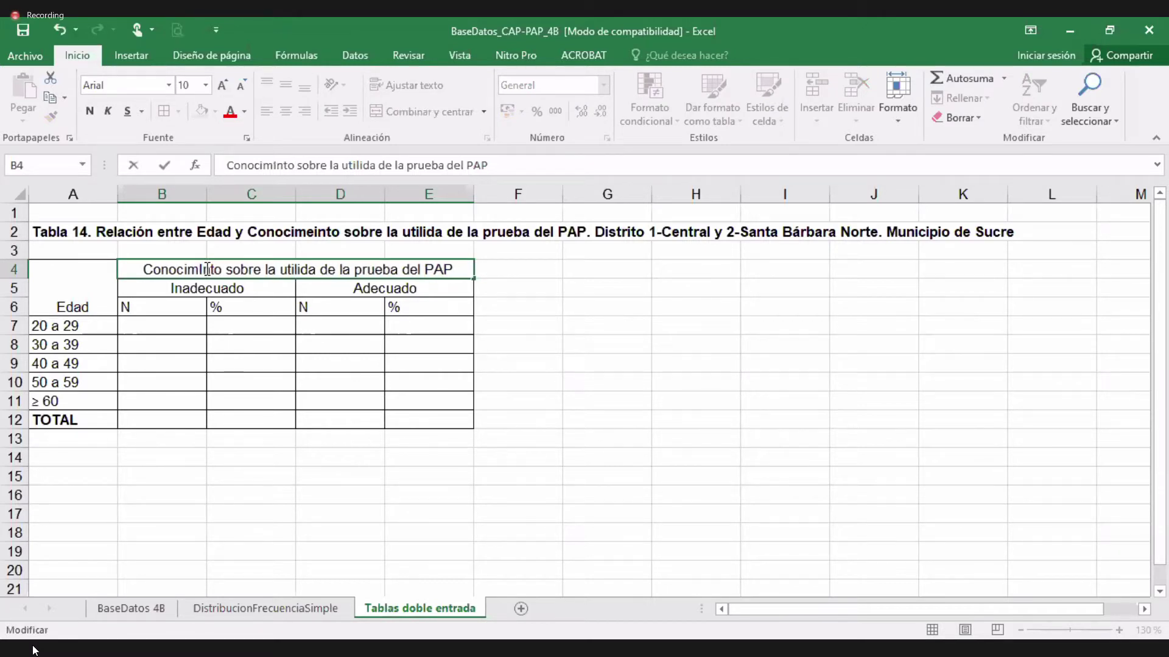
{"action": "key", "text": "BackSpace"}
{"action": "type", "text": "ien"}
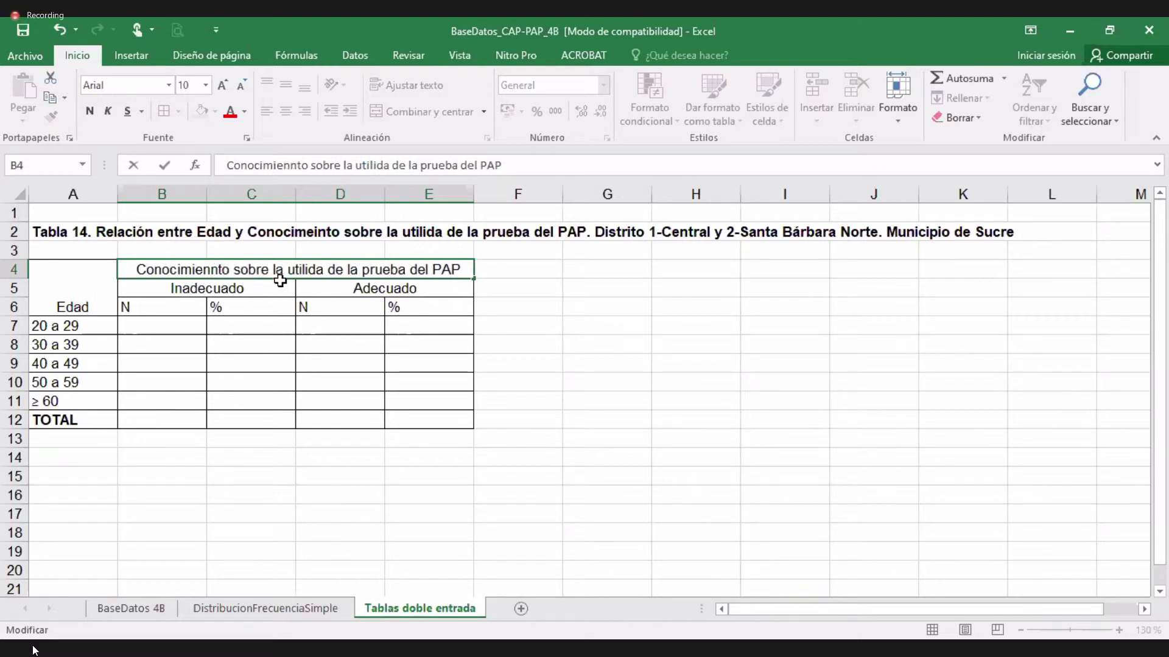
{"action": "key", "text": "BackSpace"}
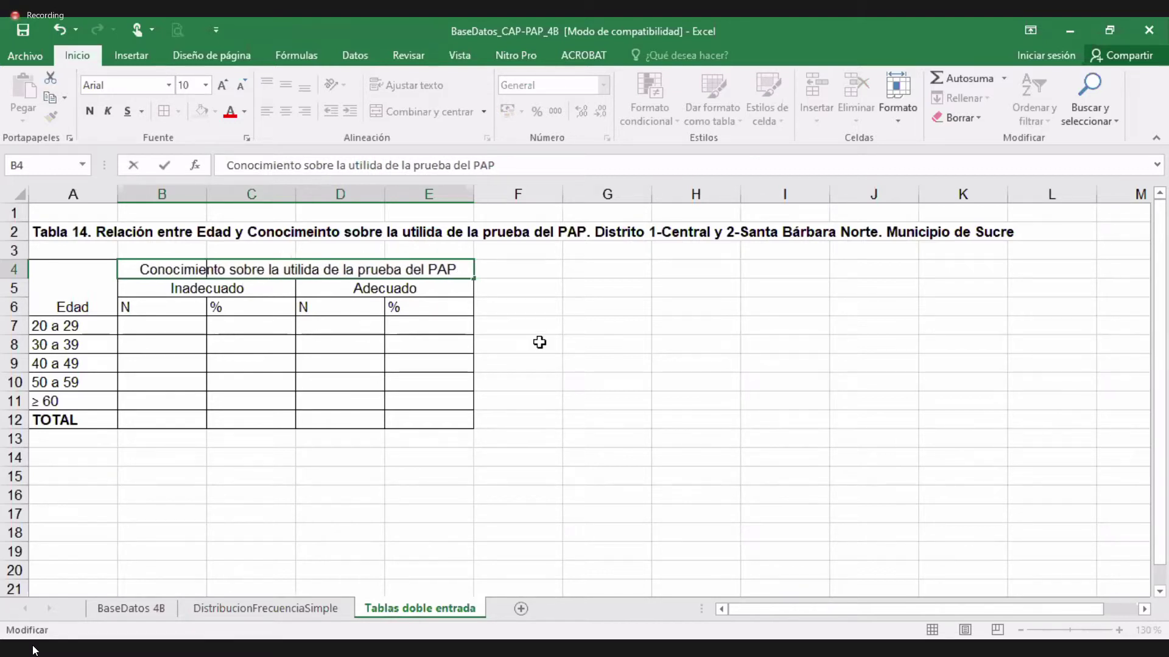
{"action": "left_click", "coordinate": [539, 343]}
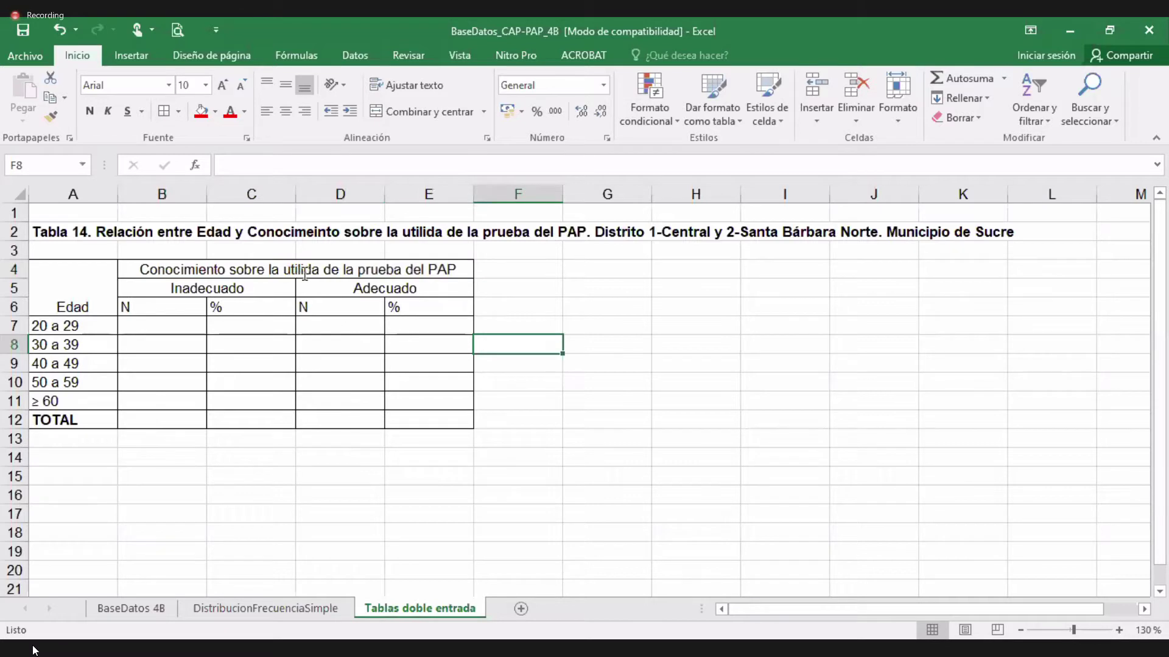
Step: Correct "utilida" to "utilidad" in the B4 heading
{"action": "left_click", "coordinate": [319, 276]}
{"action": "double_click", "coordinate": [319, 275]}
{"action": "type", "text": "d"}
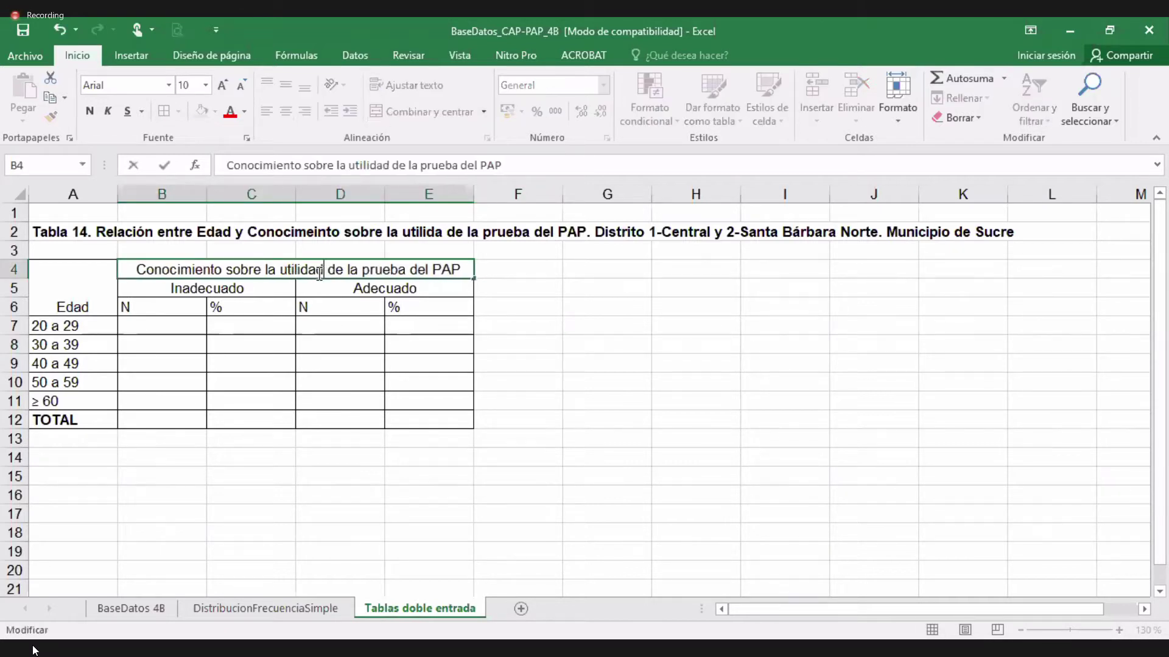
Step: Make the table headings in A4:E6 bold and center them both horizontally and vertically
{"action": "left_click", "coordinate": [566, 288]}
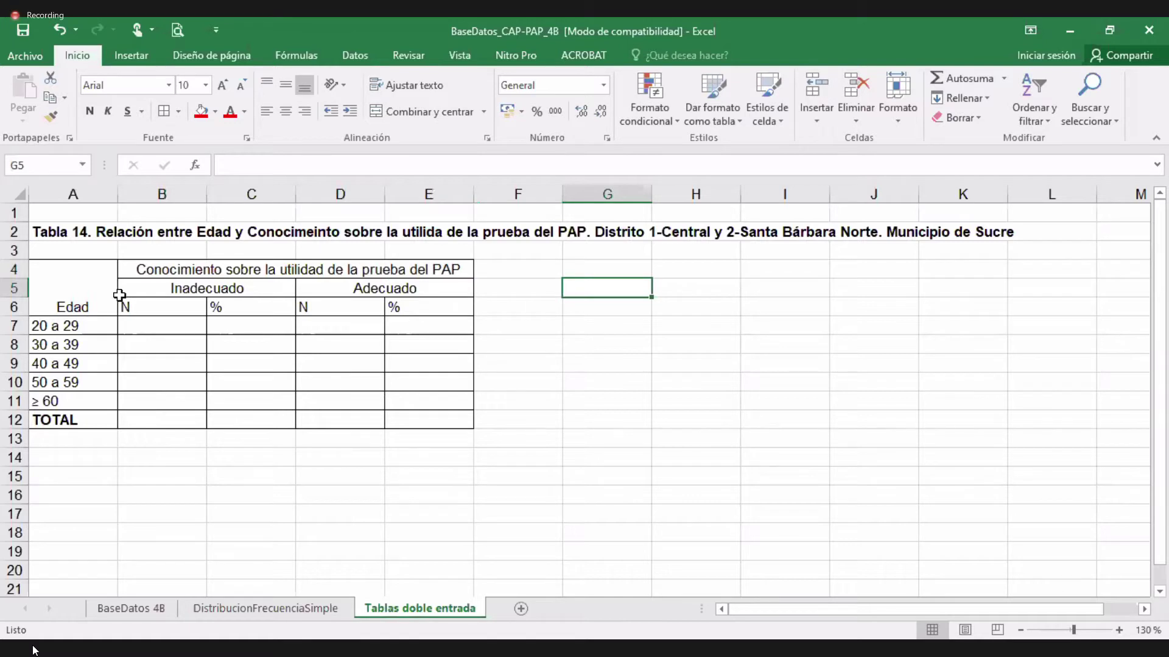
{"action": "left_click_drag", "start_coordinate": [73, 293], "coordinate": [427, 308]}
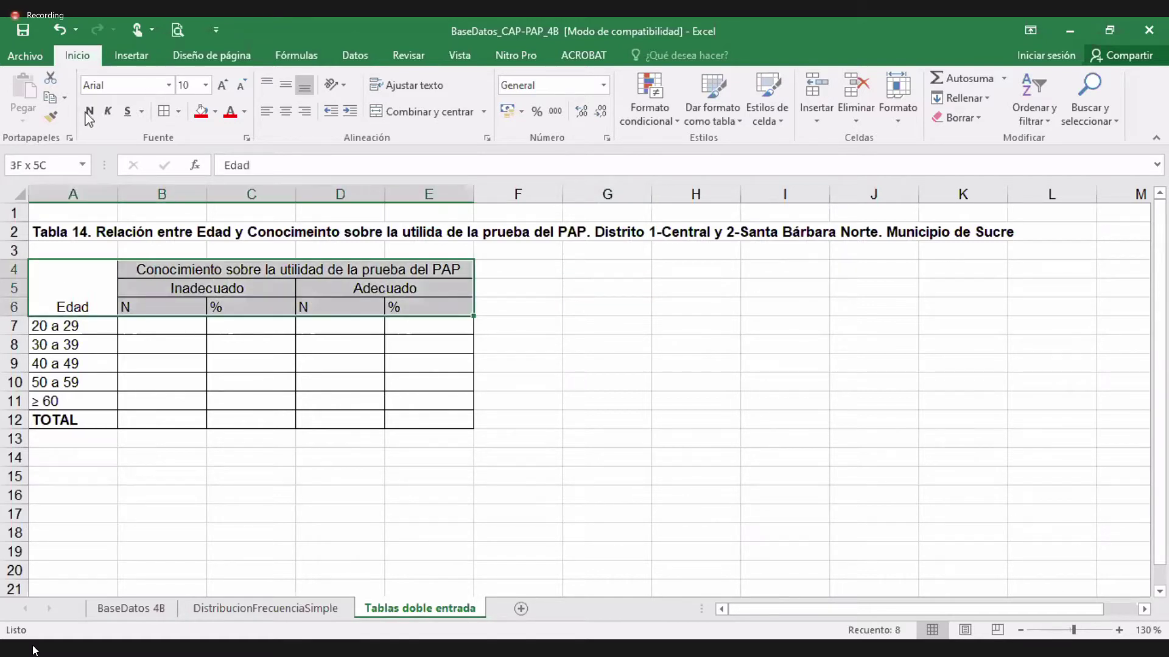
{"action": "left_click", "coordinate": [89, 112]}
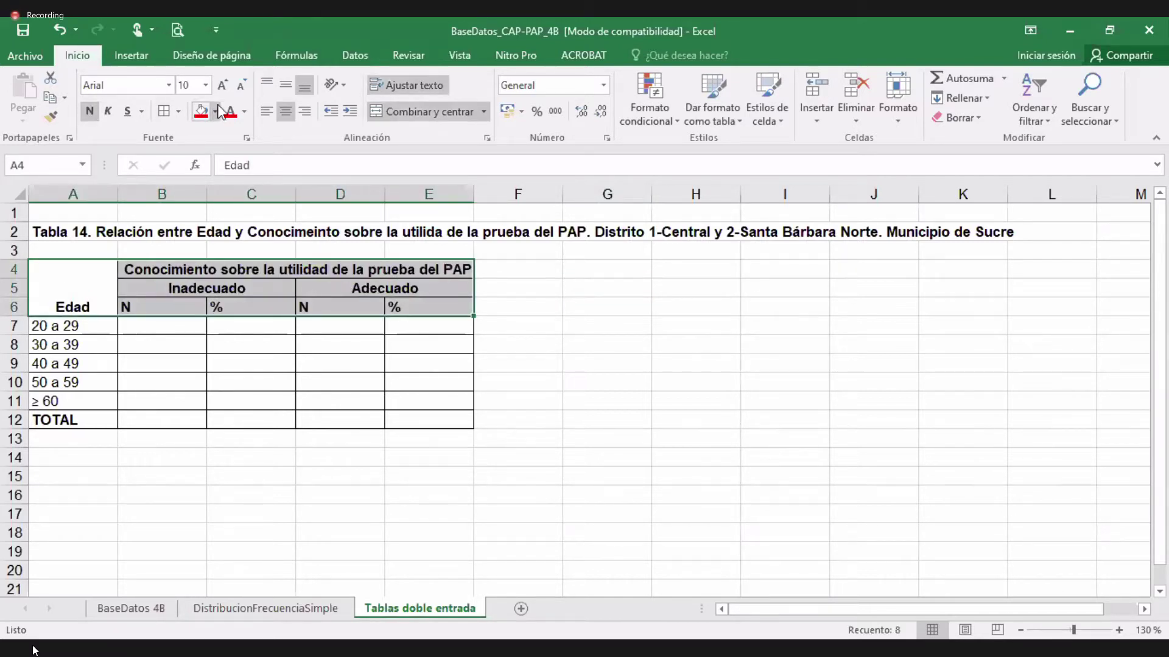
{"action": "double_click", "coordinate": [292, 117]}
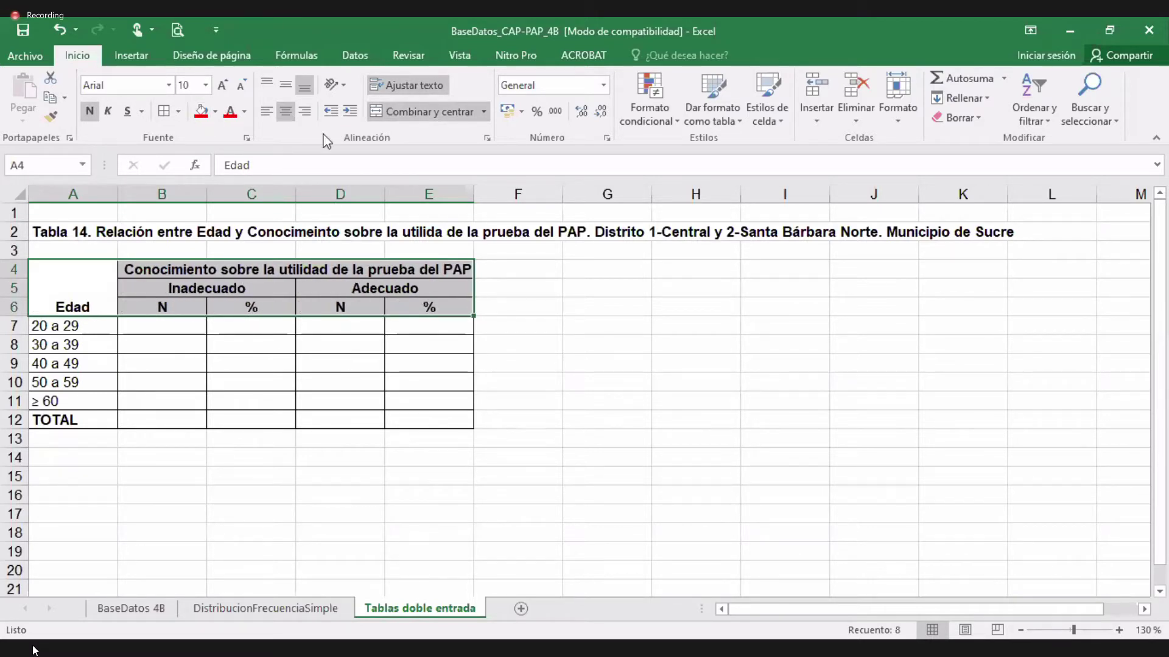
{"action": "left_click", "coordinate": [287, 87]}
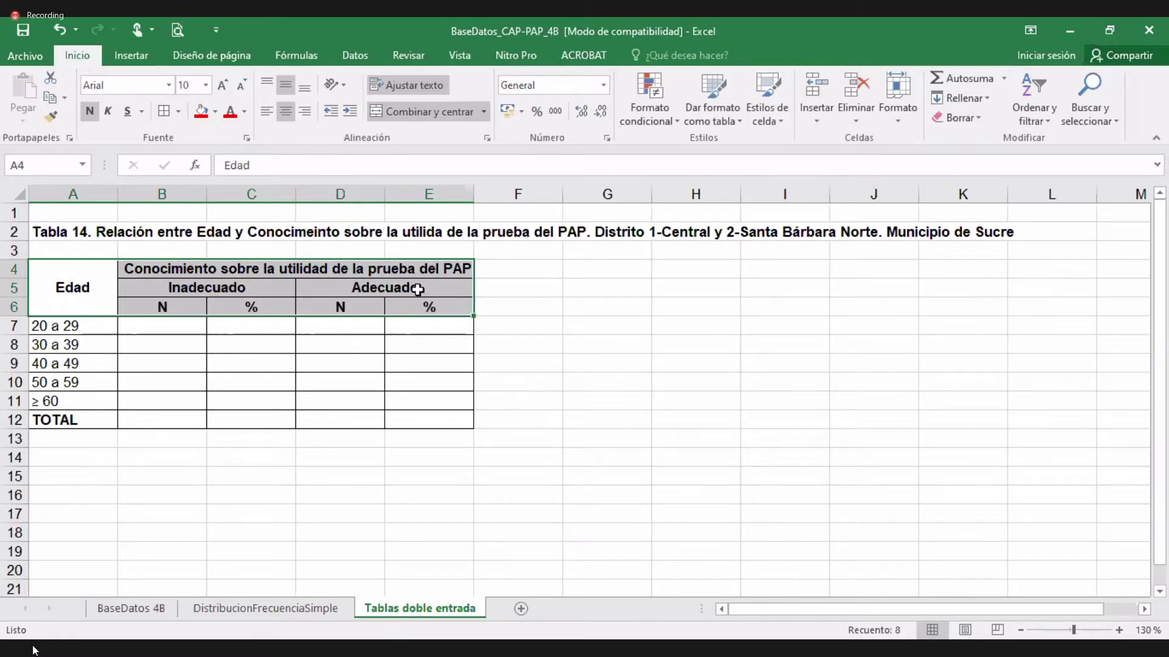
{"action": "left_click", "coordinate": [605, 397]}
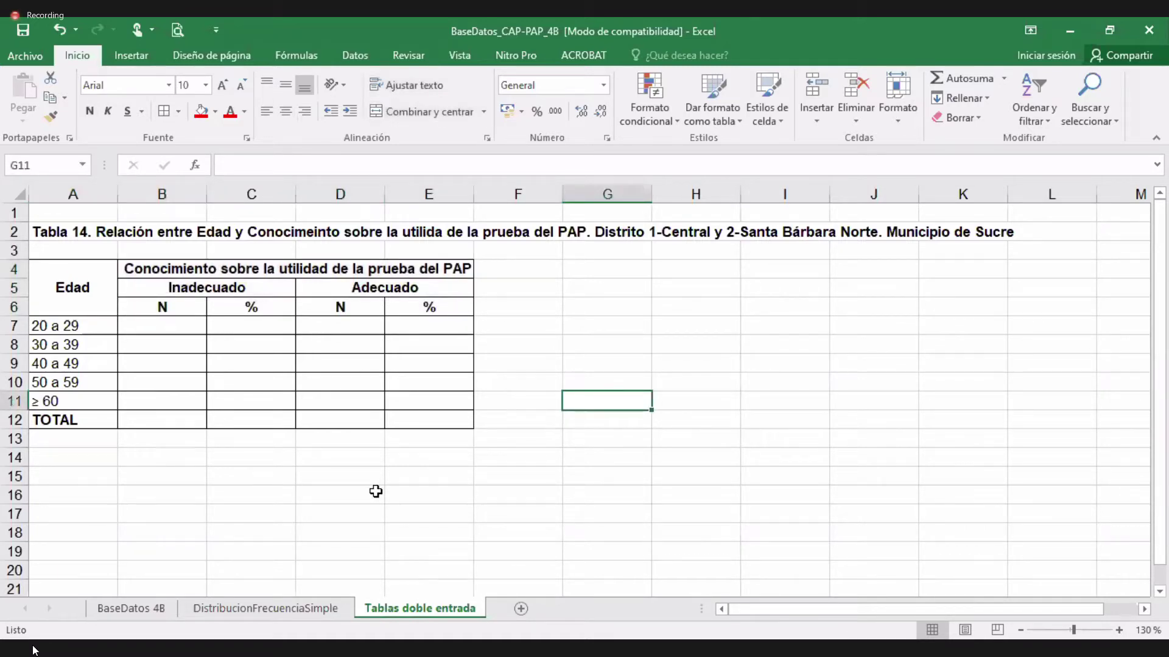
Step: Wrap the text of the knowledge heading in B4 and autofit the height of row 4
{"action": "scroll", "coordinate": [376, 491], "scroll_direction": "up", "scroll_amount": 1, "text": "ctrl"}
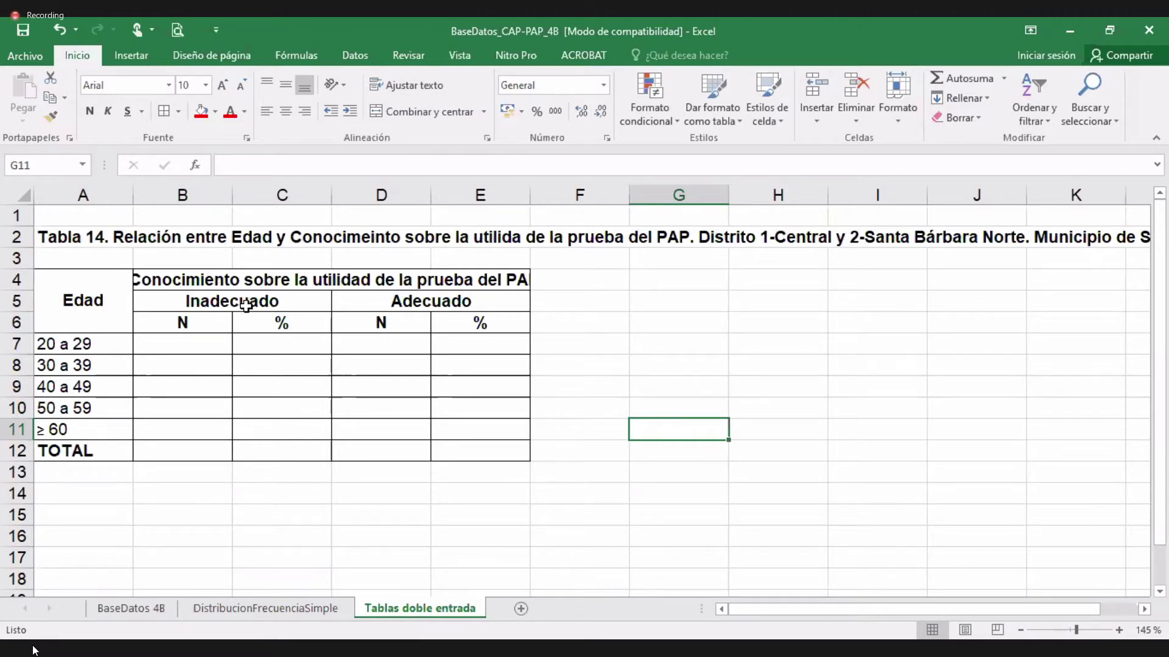
{"action": "left_click", "coordinate": [282, 277]}
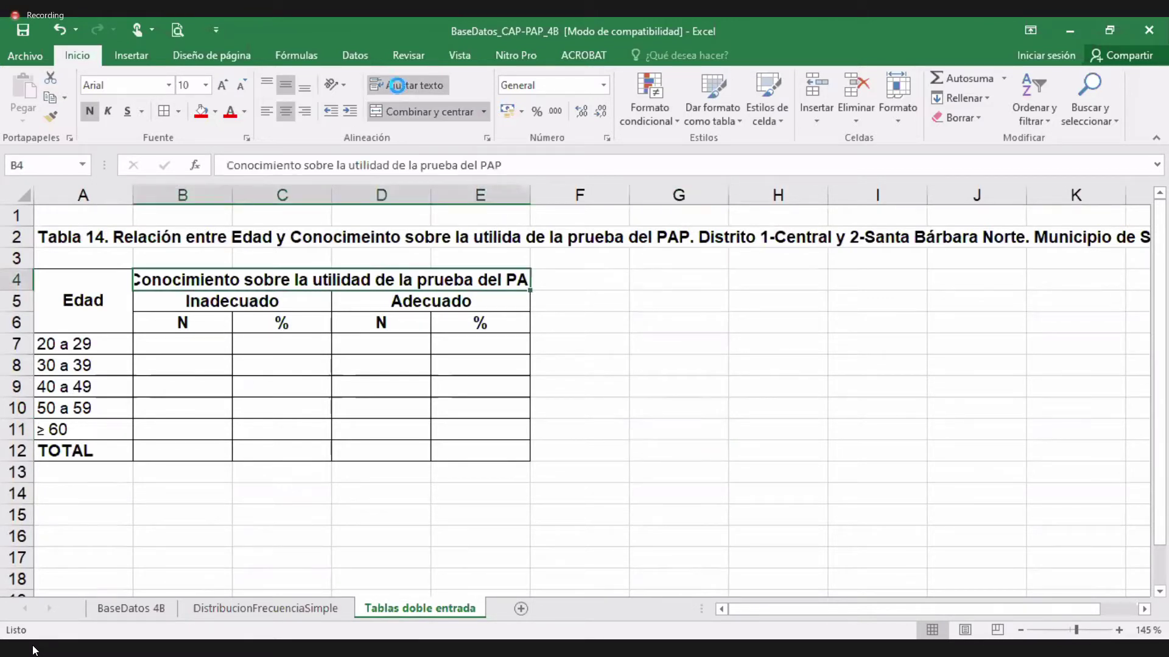
{"action": "left_click", "coordinate": [397, 86]}
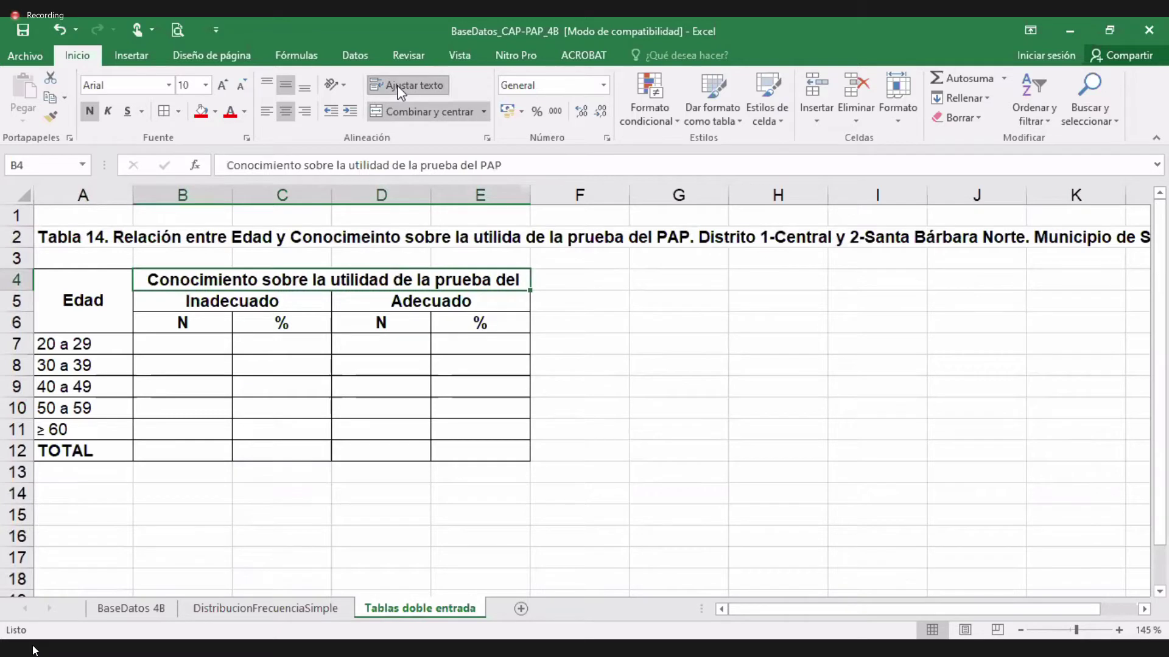
{"action": "left_click", "coordinate": [397, 85]}
{"action": "left_click", "coordinate": [431, 84]}
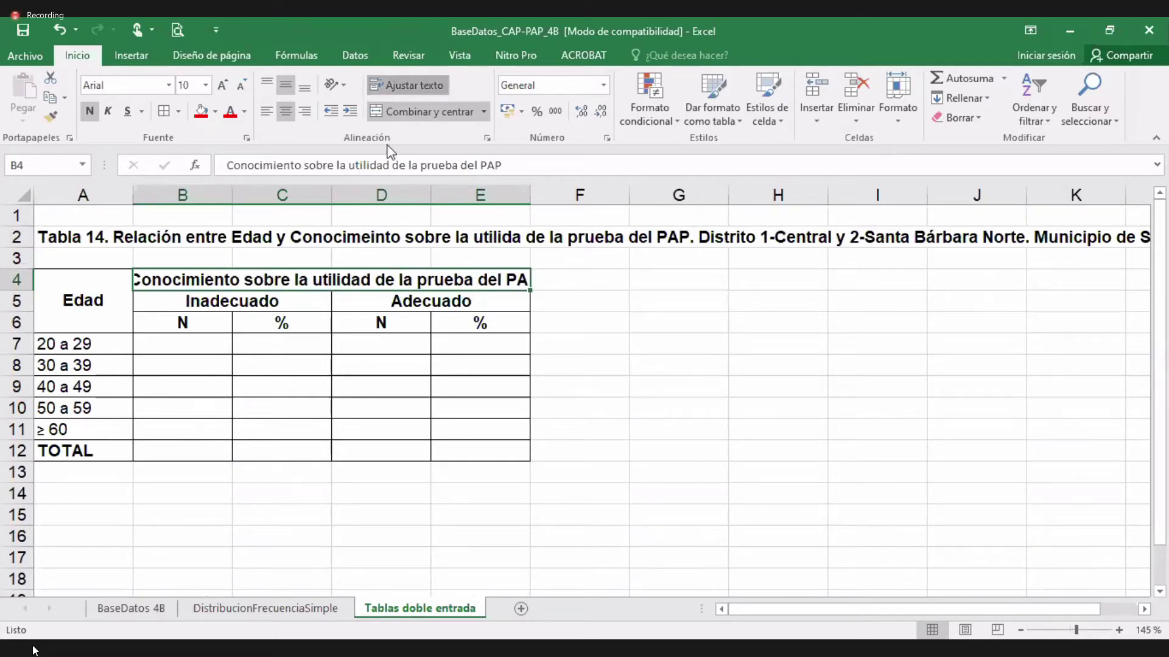
{"action": "double_click", "coordinate": [20, 291]}
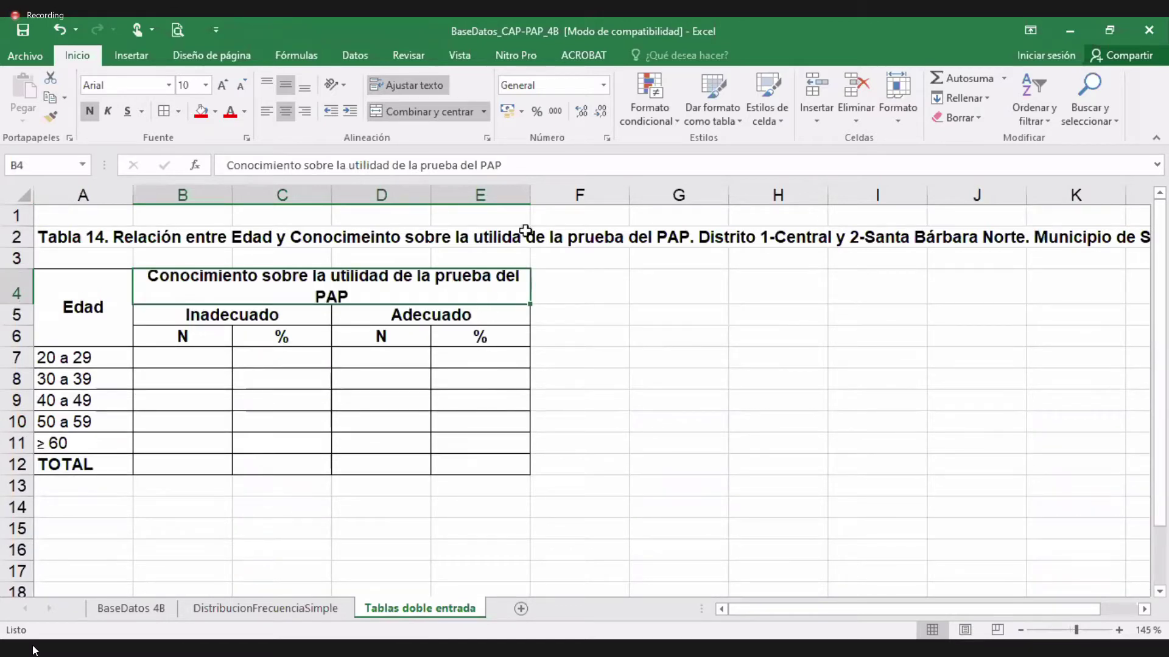
{"action": "left_click", "coordinate": [674, 360]}
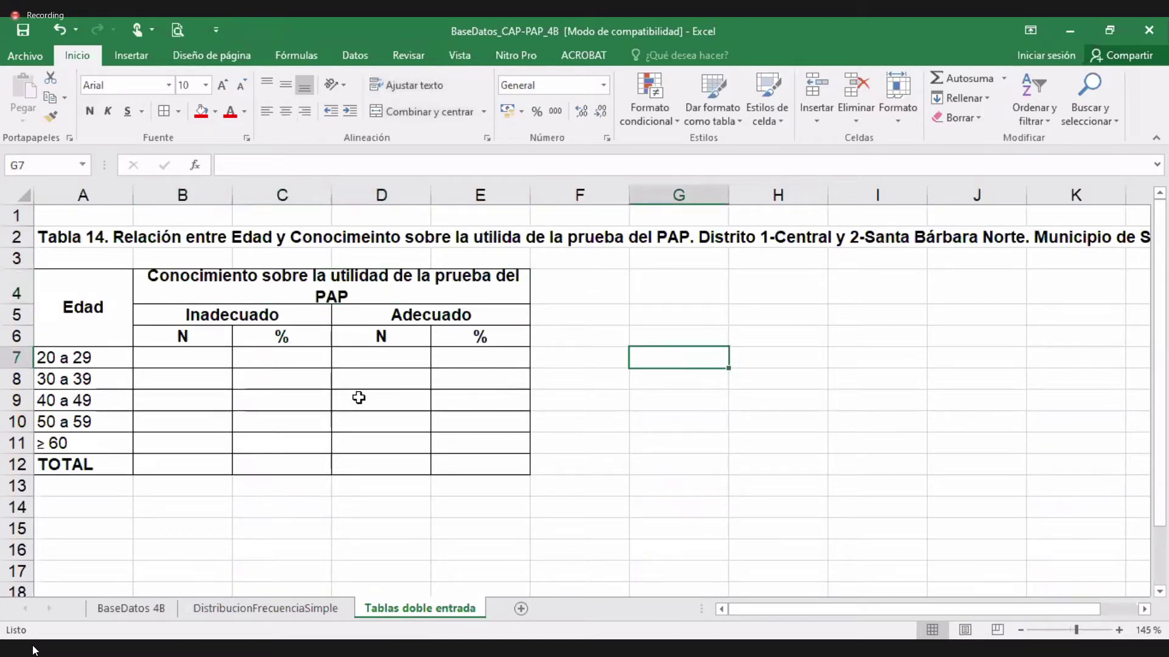
Step: Widen columns B through E slightly so the B4 heading fits on one line, and reduce the height of row 4
{"action": "scroll", "coordinate": [282, 517], "scroll_direction": "down", "scroll_amount": 1}
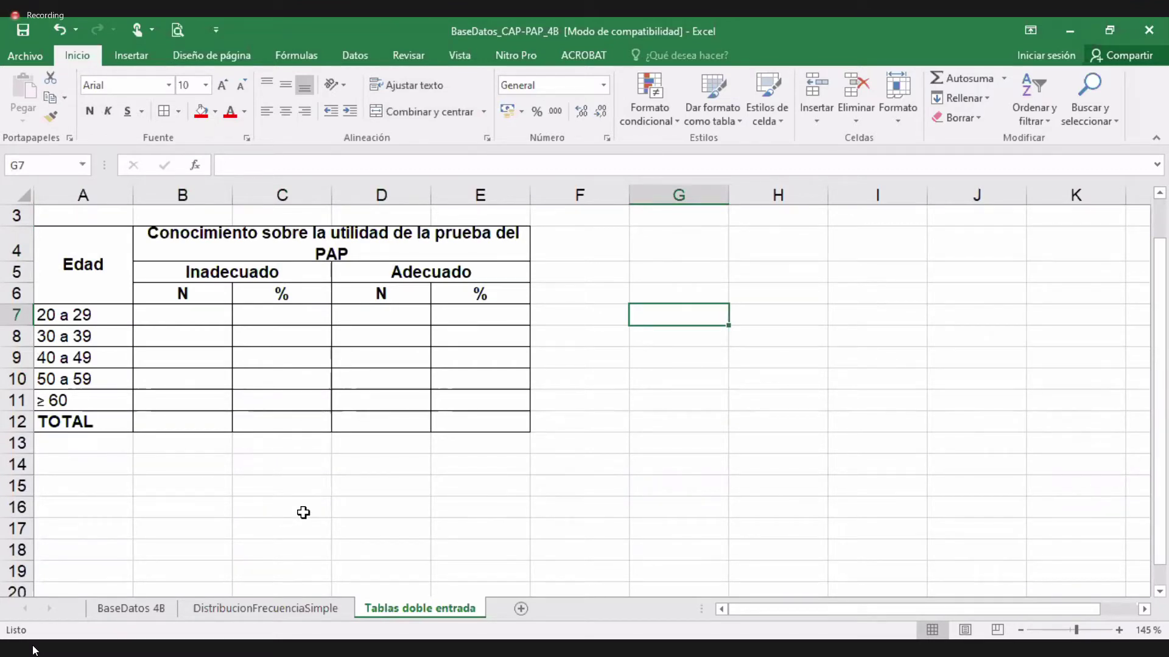
{"action": "scroll", "coordinate": [305, 512], "scroll_direction": "up", "scroll_amount": 1}
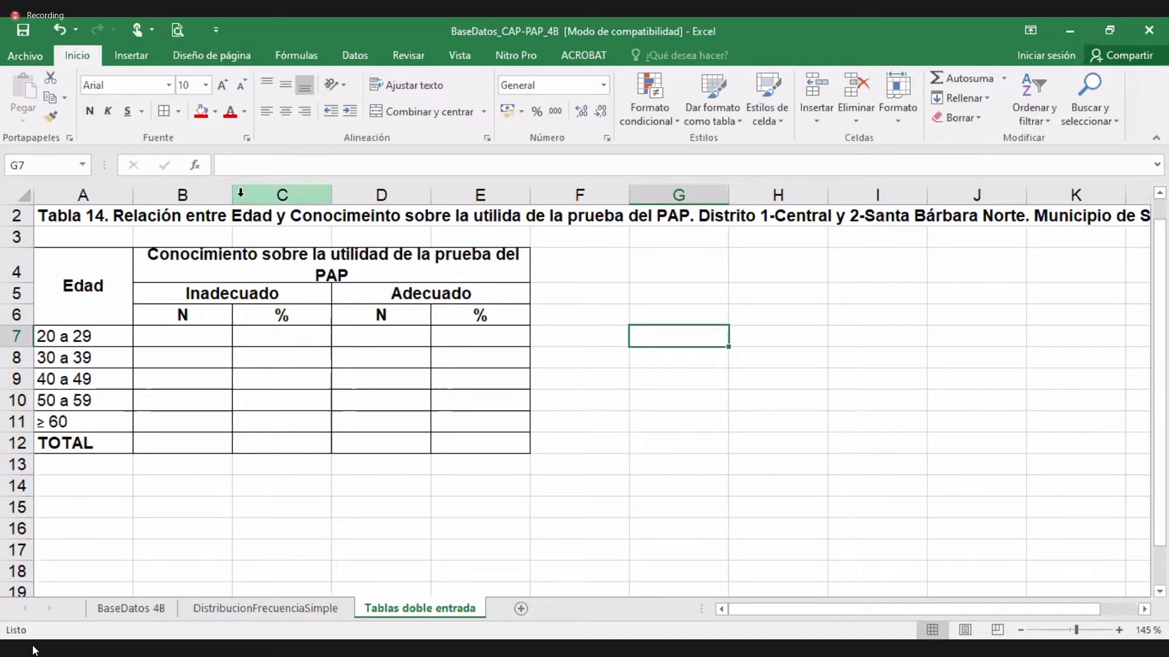
{"action": "left_click_drag", "start_coordinate": [233, 195], "coordinate": [243, 195]}
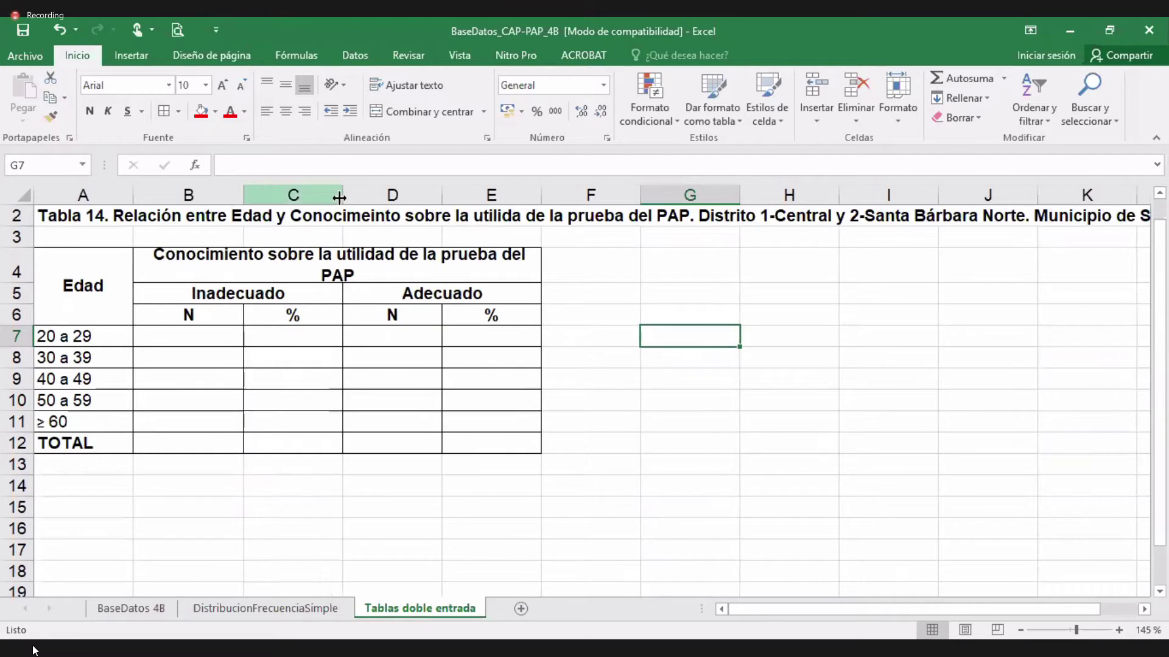
{"action": "left_click_drag", "start_coordinate": [346, 196], "coordinate": [359, 196]}
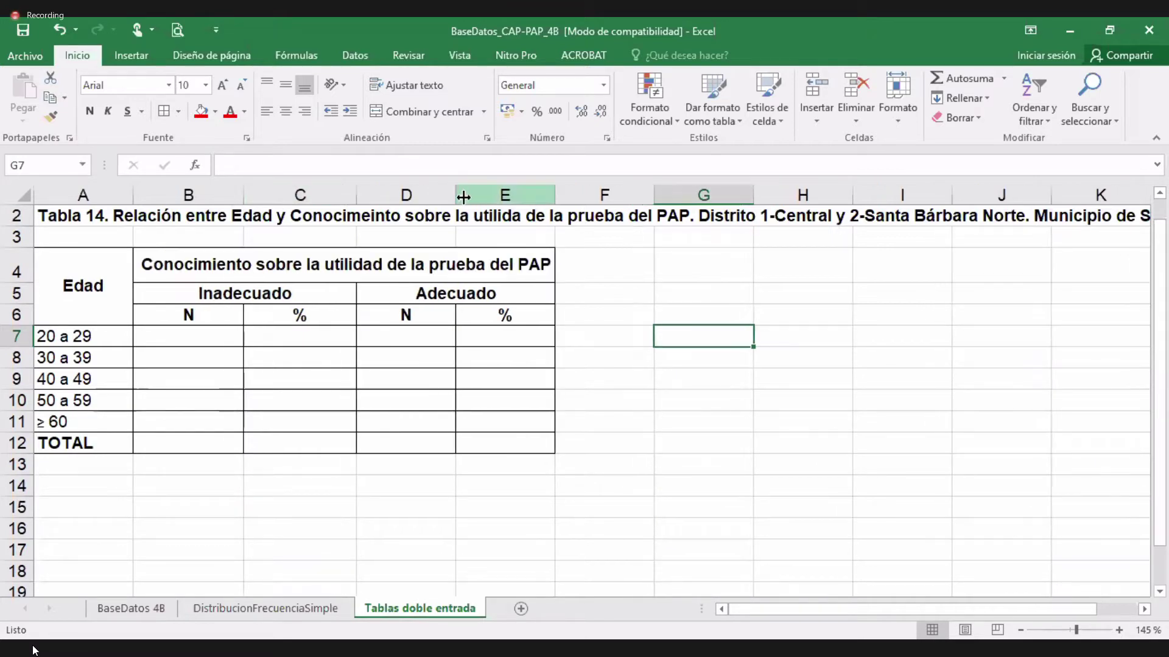
{"action": "left_click_drag", "start_coordinate": [457, 195], "coordinate": [466, 196]}
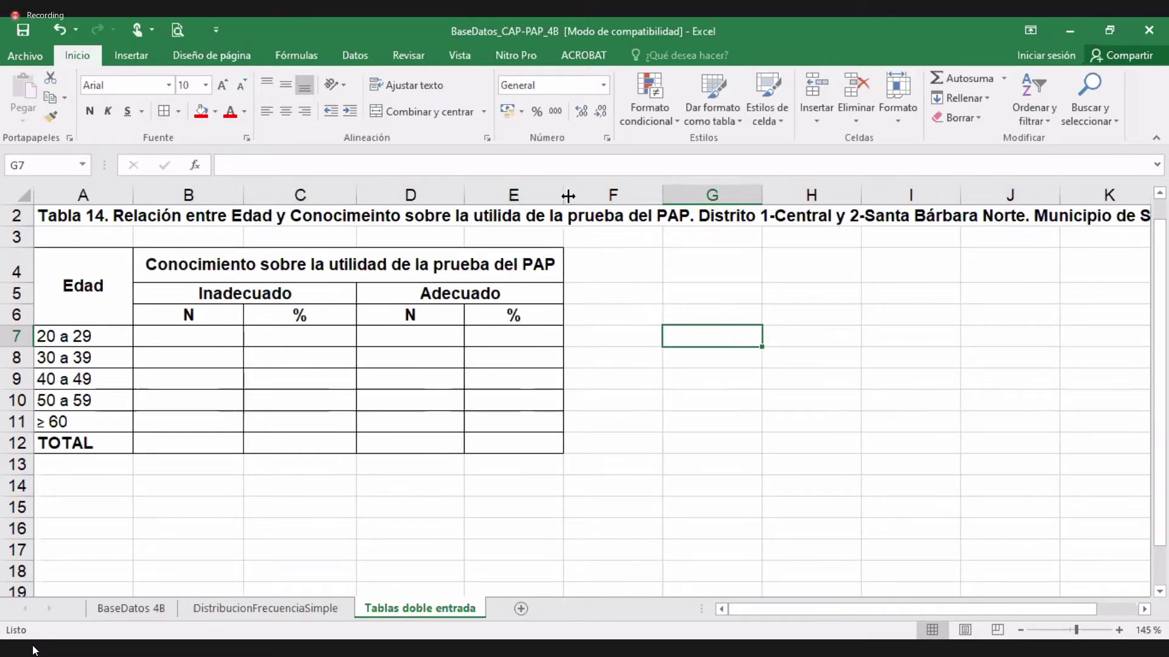
{"action": "left_click_drag", "start_coordinate": [568, 195], "coordinate": [573, 196]}
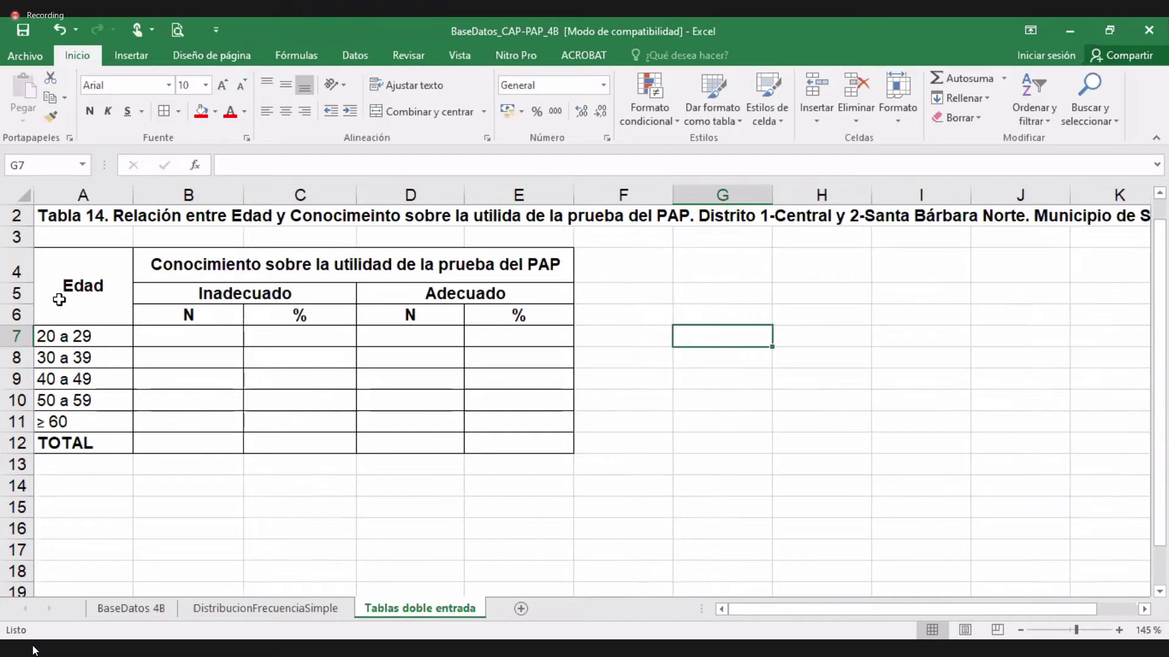
{"action": "left_click_drag", "start_coordinate": [31, 285], "coordinate": [30, 278]}
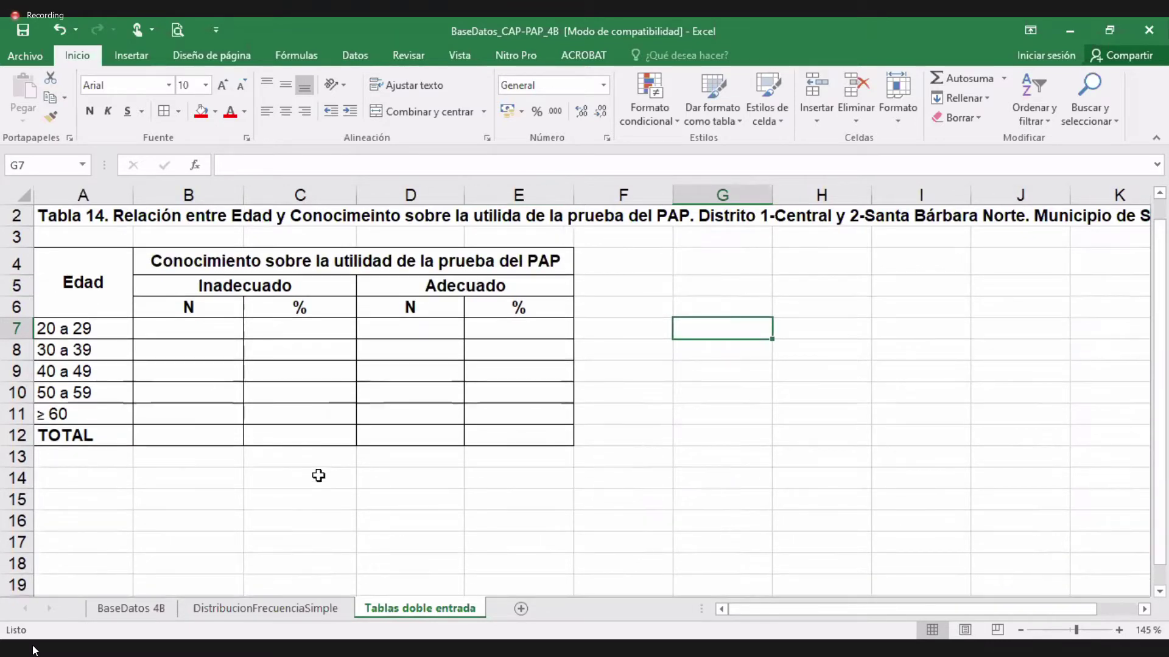
{"action": "left_click", "coordinate": [318, 476]}
{"action": "left_click", "coordinate": [456, 565]}
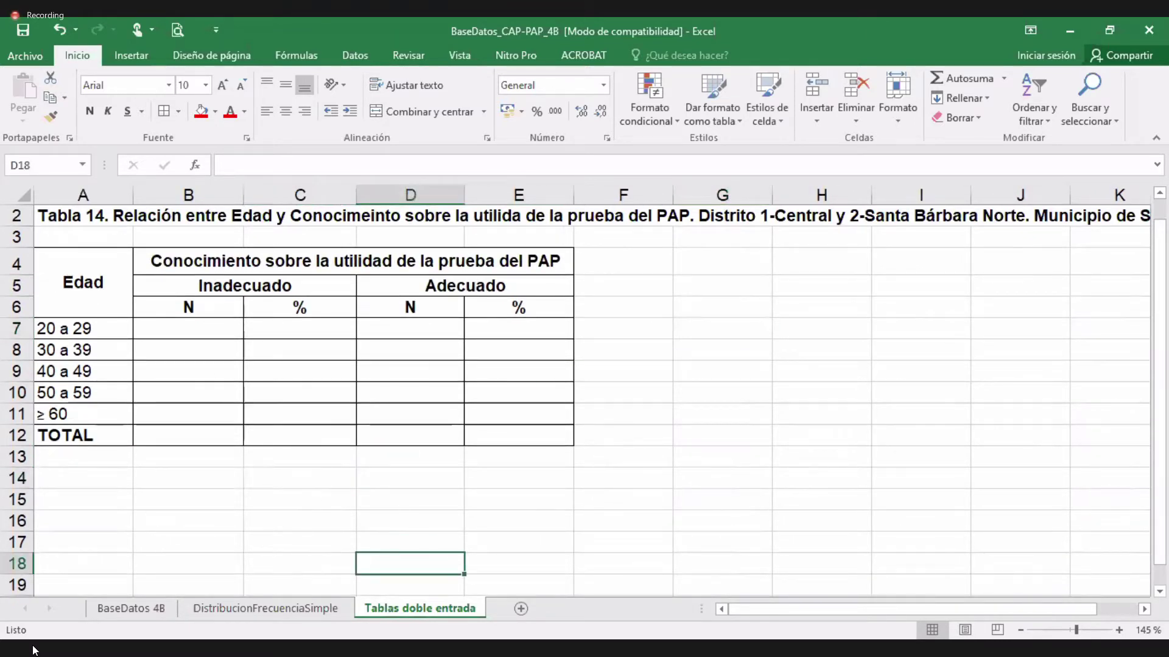
Step: In the BaseDatos 4B sheet, filter the CONOCIMIENTO DE LA UTILIDAD DEL PAP column to show only INADECUADO
{"action": "left_click", "coordinate": [129, 609]}
{"action": "left_click", "coordinate": [403, 369]}
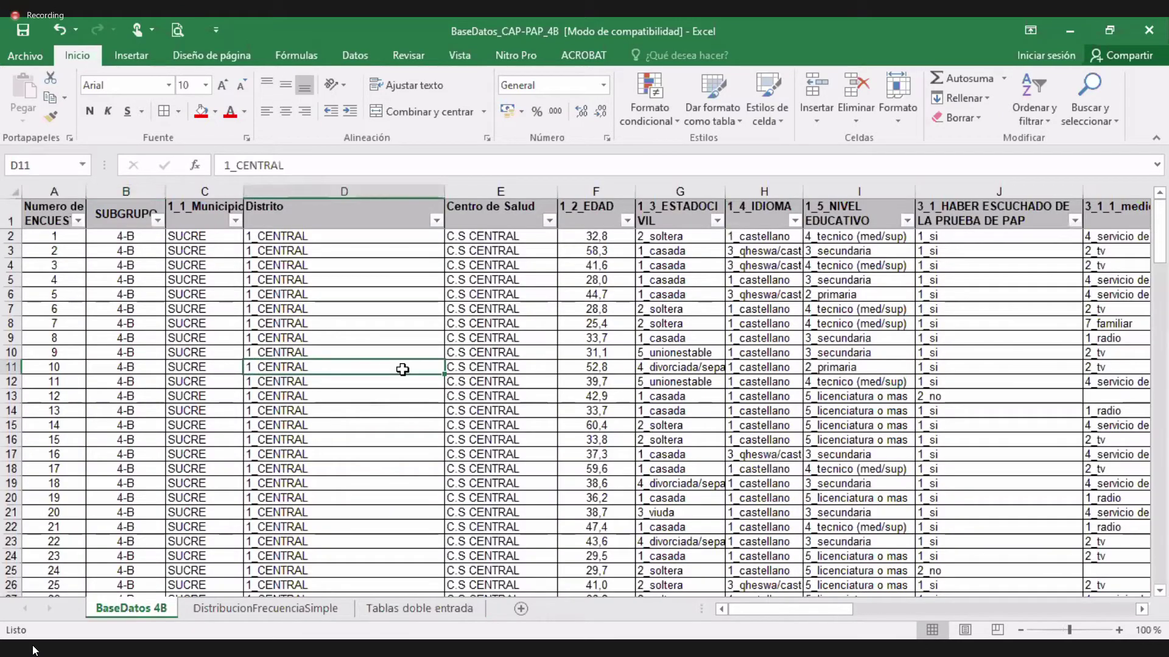
{"action": "scroll", "coordinate": [403, 370], "scroll_direction": "right", "scroll_amount": 10}
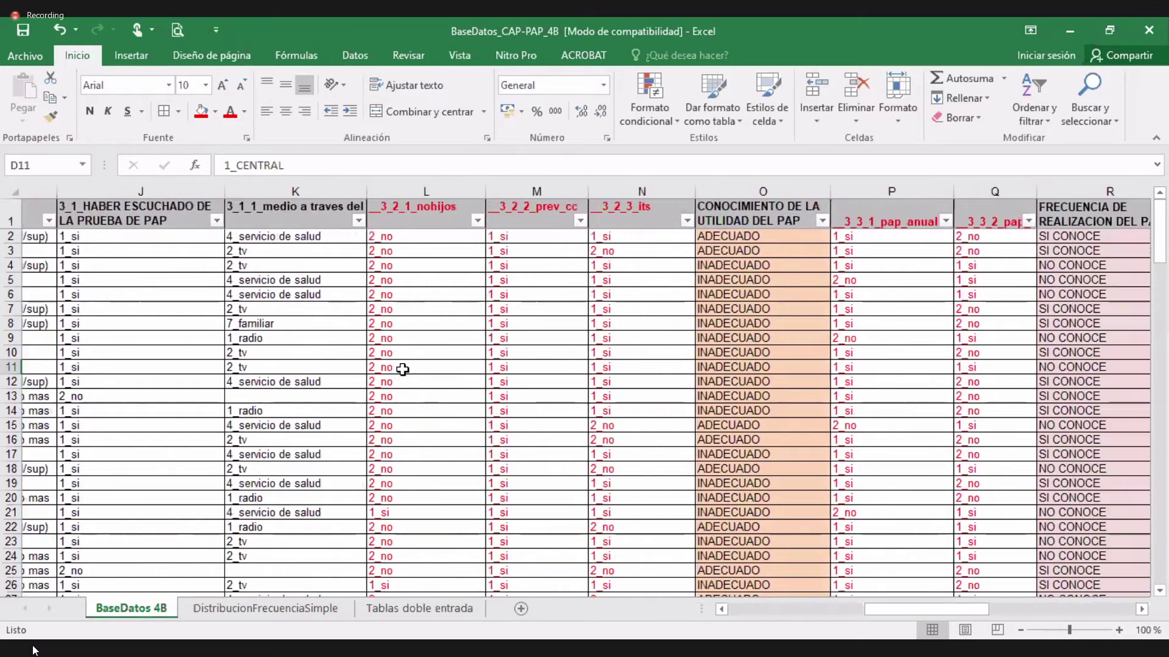
{"action": "scroll", "coordinate": [403, 369], "scroll_direction": "right", "scroll_amount": 1}
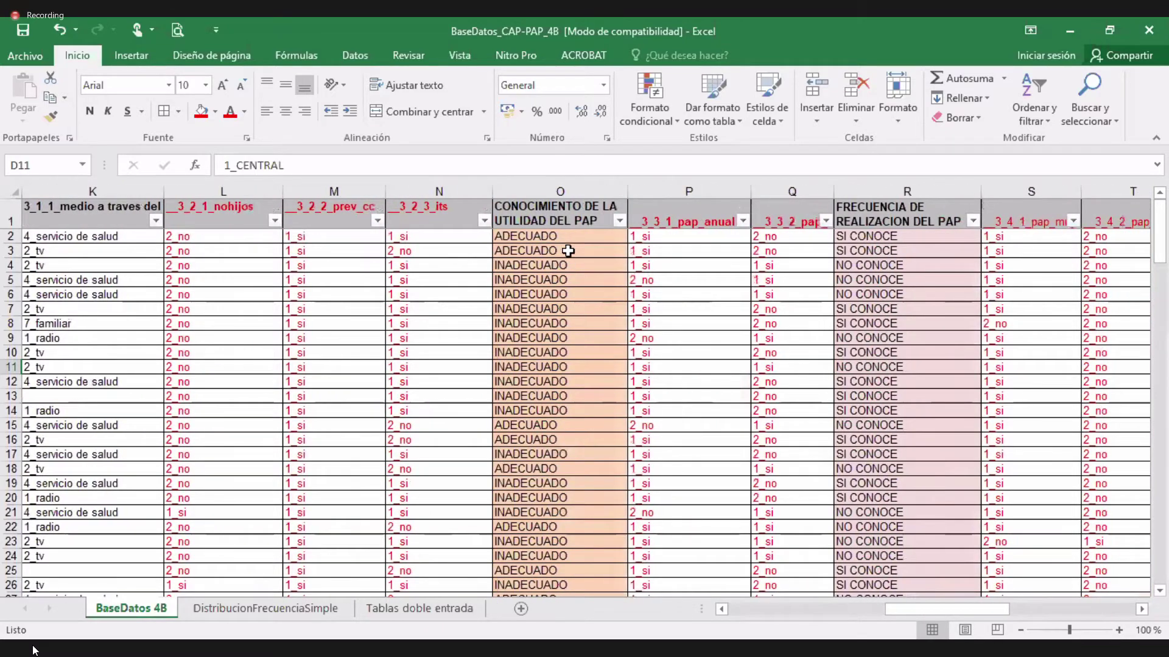
{"action": "left_click", "coordinate": [619, 221]}
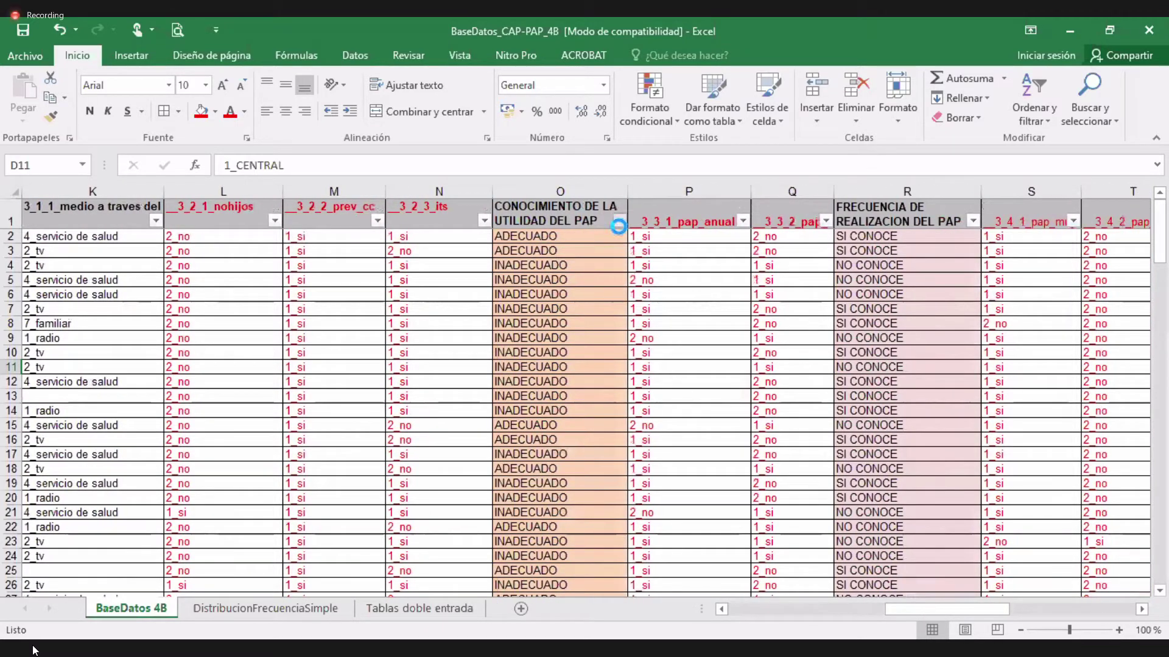
{"action": "left_click", "coordinate": [491, 385]}
{"action": "left_click", "coordinate": [448, 414]}
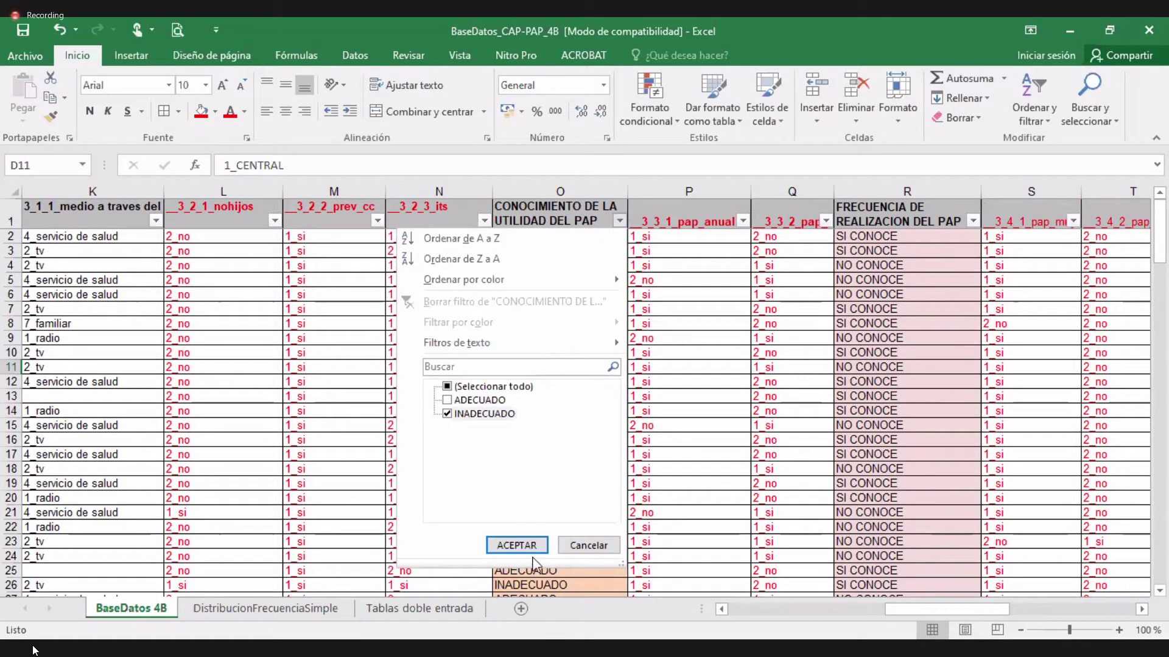
{"action": "left_click", "coordinate": [516, 545]}
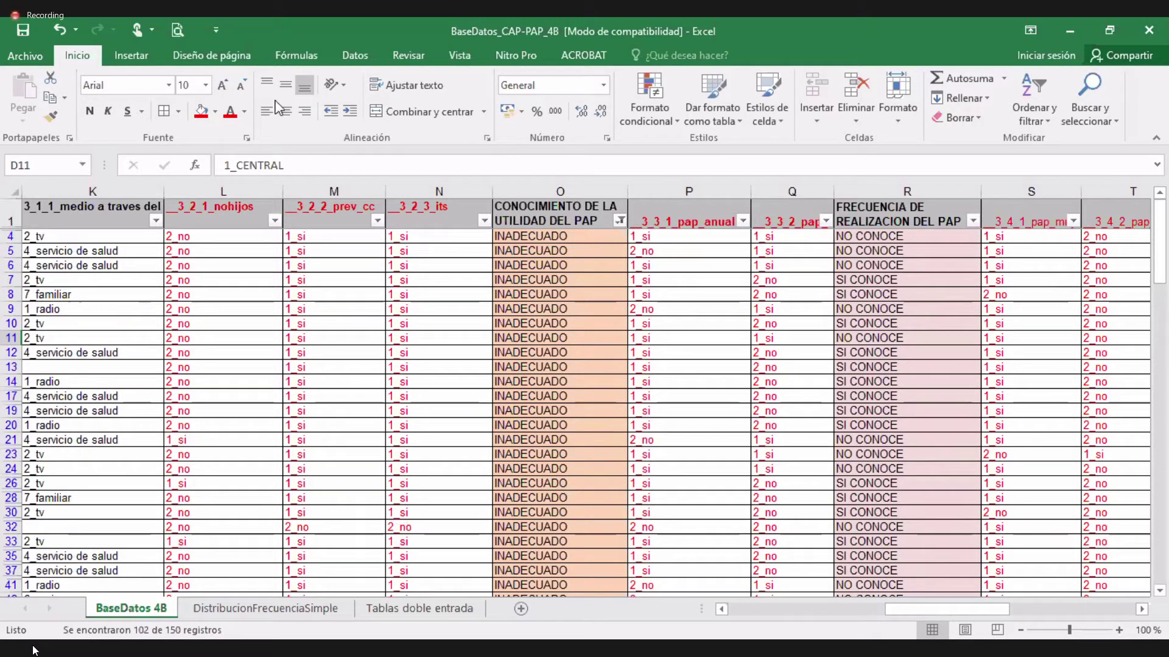
Step: Filter the 1_2_EDAD column to ages between 20,00 and 29,999
{"action": "scroll", "coordinate": [345, 435], "scroll_direction": "left", "scroll_amount": 5}
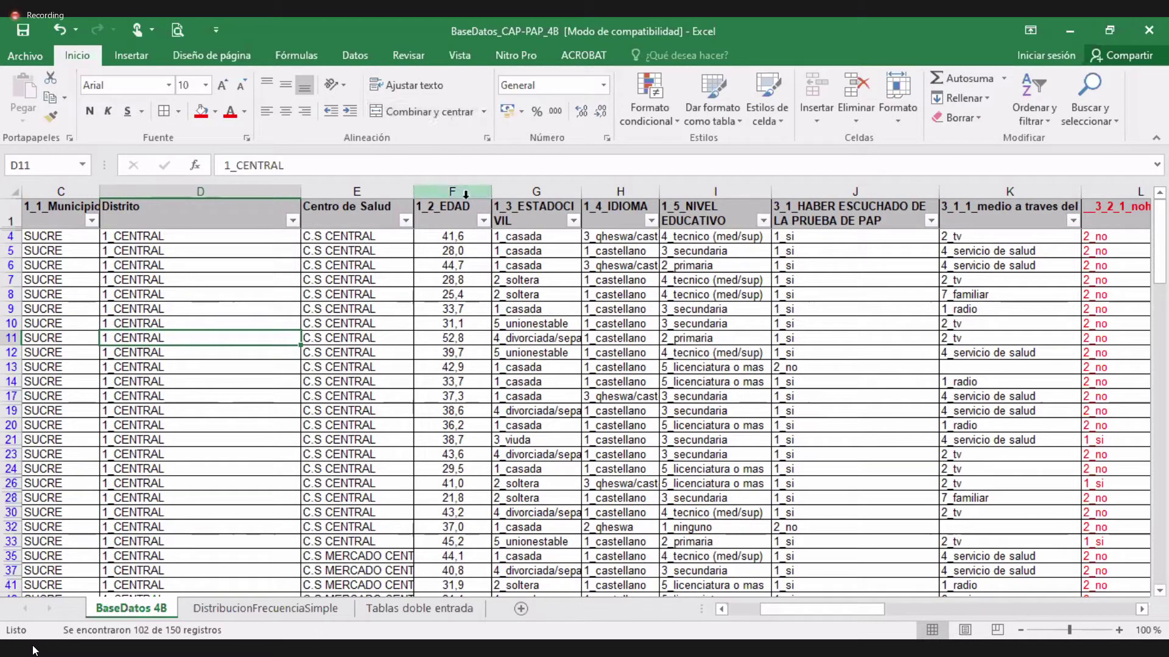
{"action": "left_click", "coordinate": [484, 220]}
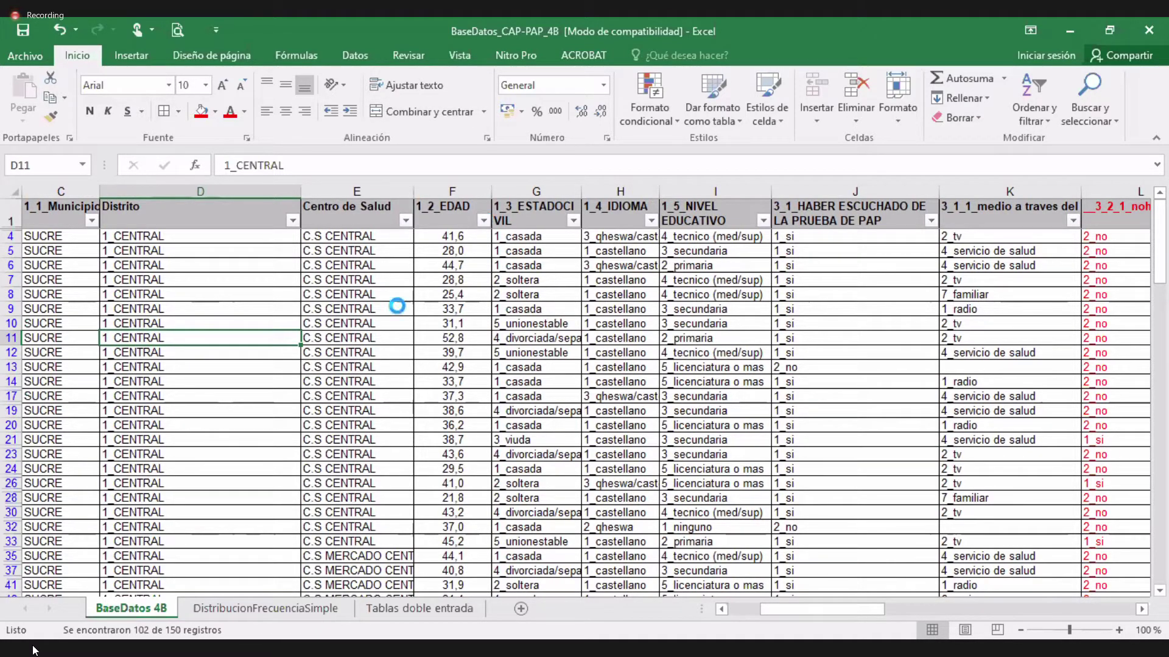
{"action": "mouse_move", "coordinate": [378, 343]}
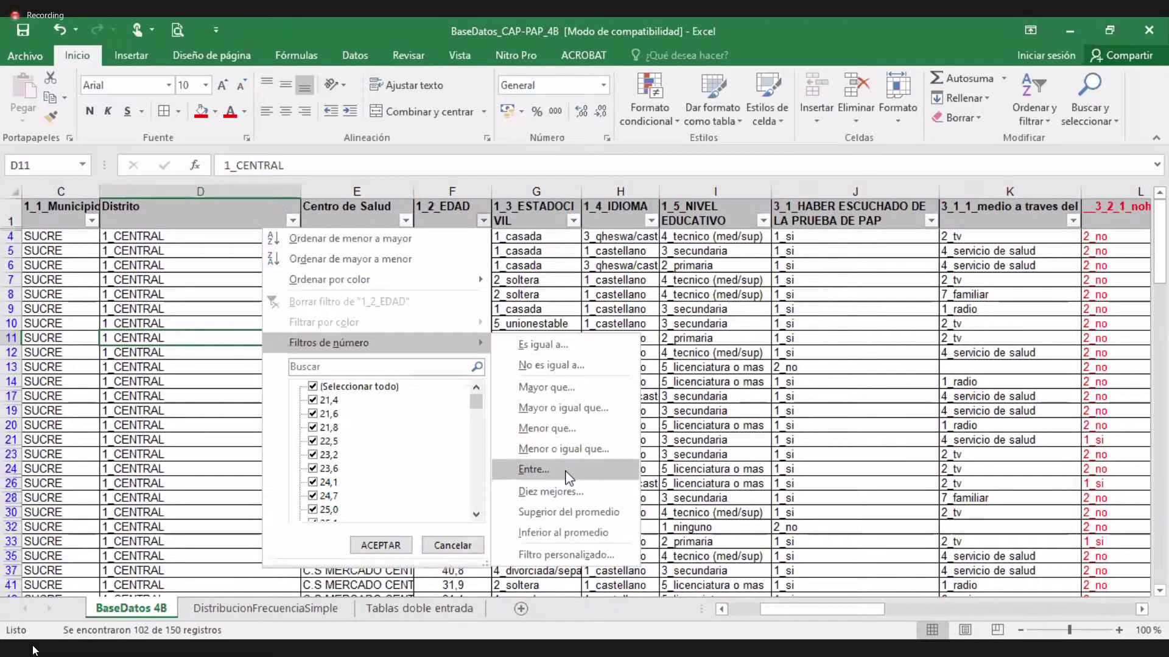
{"action": "left_click", "coordinate": [570, 470]}
{"action": "type", "text": "20,00"}
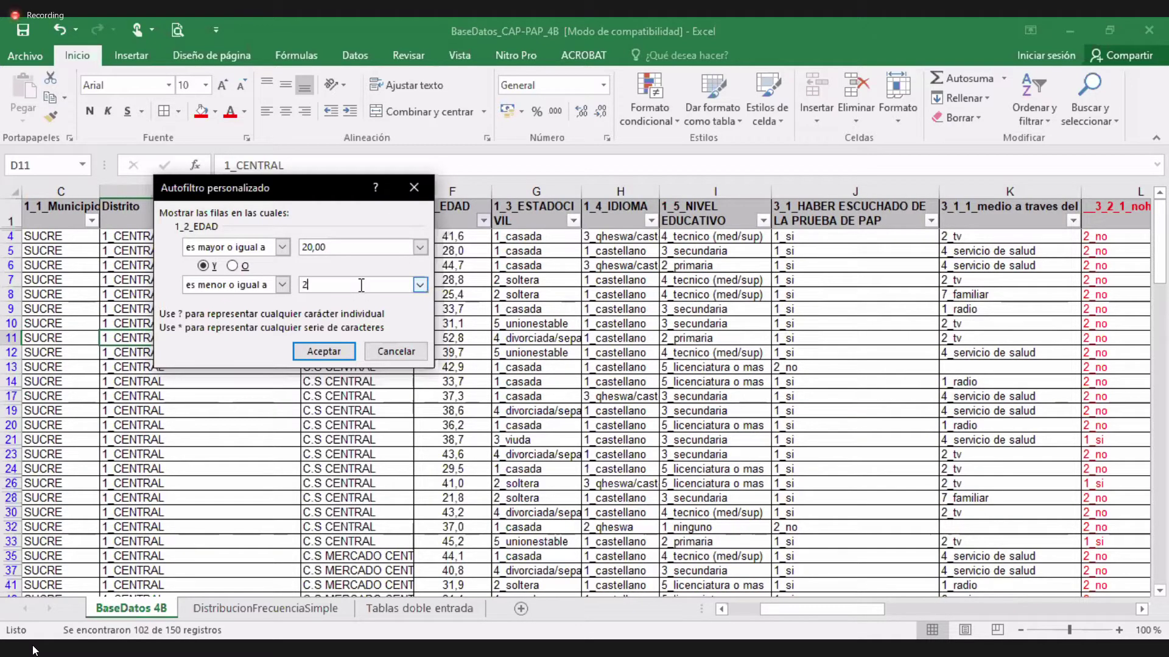
{"action": "left_click", "coordinate": [361, 284]}
{"action": "type", "text": "29,999"}
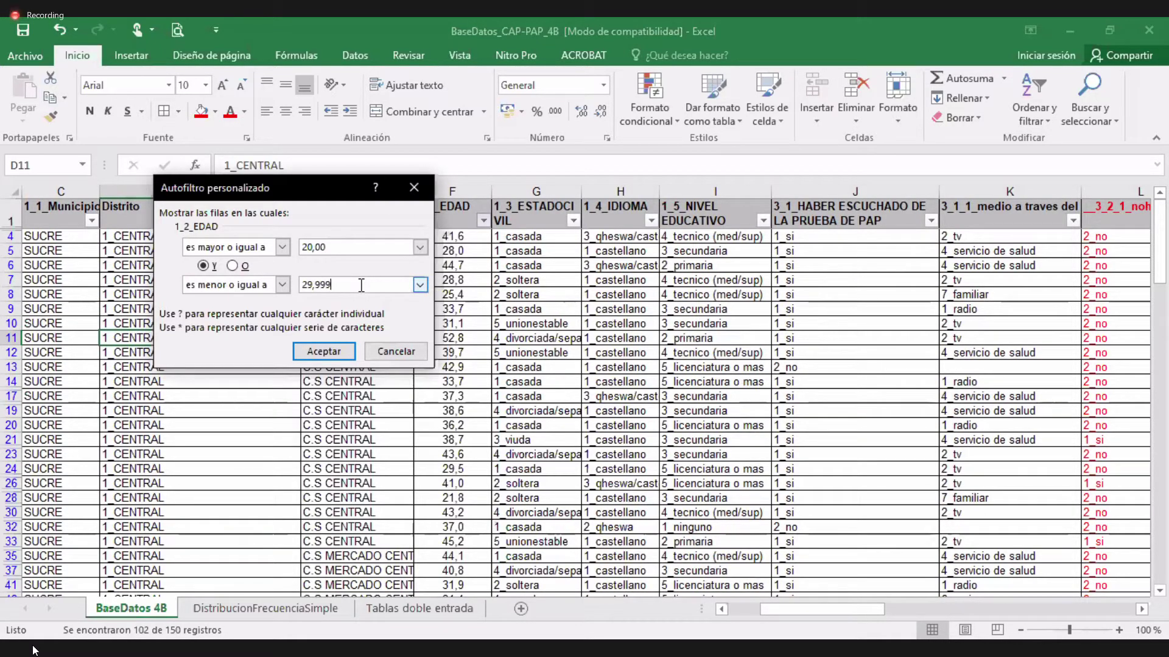
{"action": "left_click", "coordinate": [340, 353]}
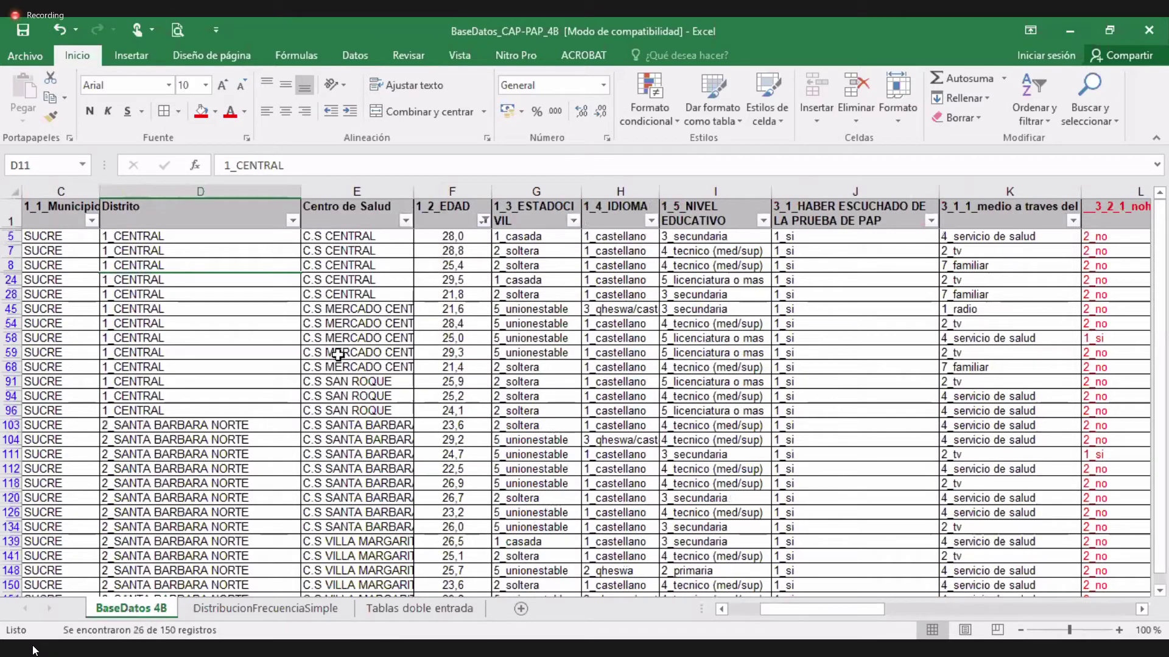
Step: Enter 26 as the Inadecuado N value for ages 20 a 29 in Tablas doble entrada, and return to the BaseDatos 4B sheet
{"action": "left_click", "coordinate": [390, 609]}
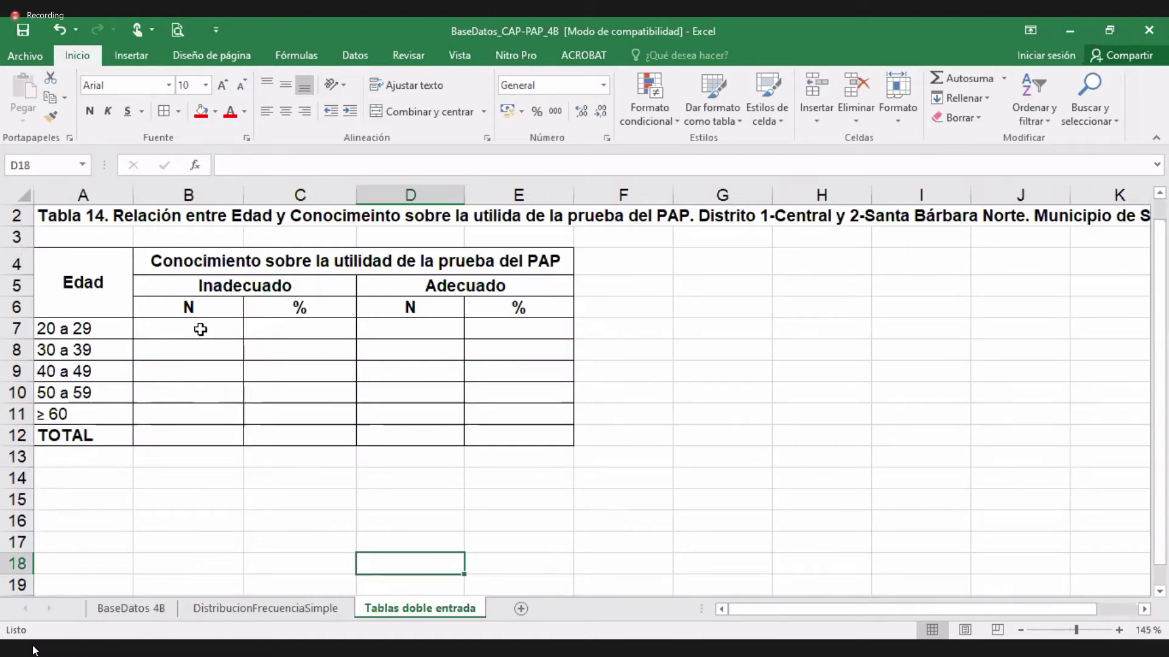
{"action": "left_click", "coordinate": [201, 328]}
{"action": "type", "text": "26"}
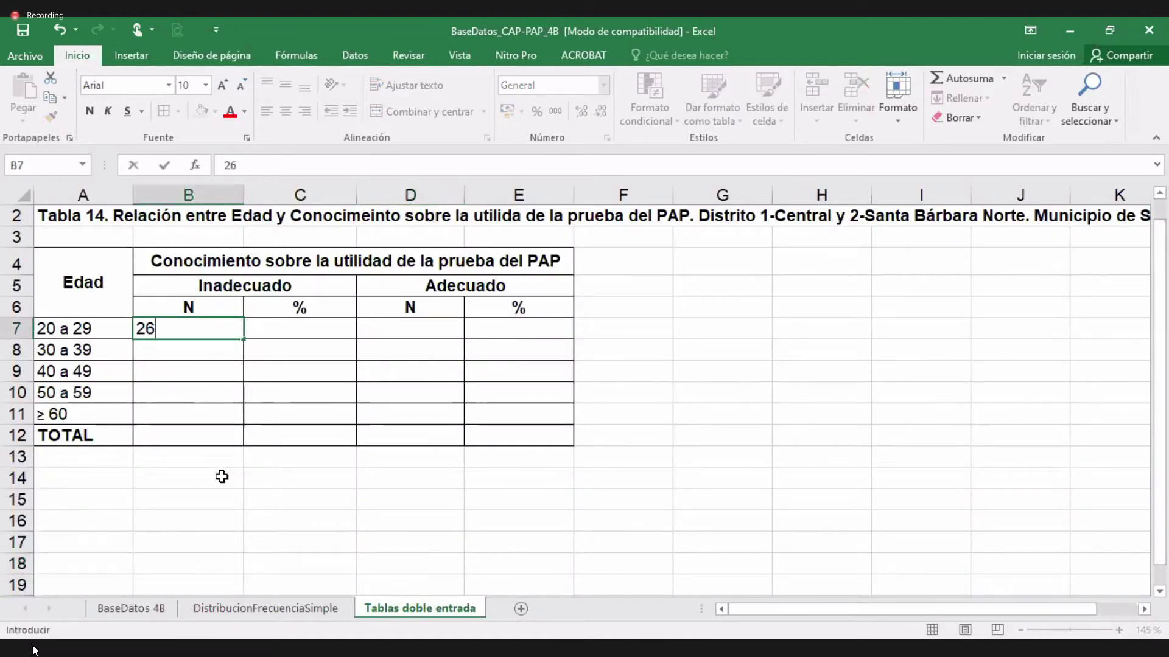
{"action": "left_click", "coordinate": [160, 610]}
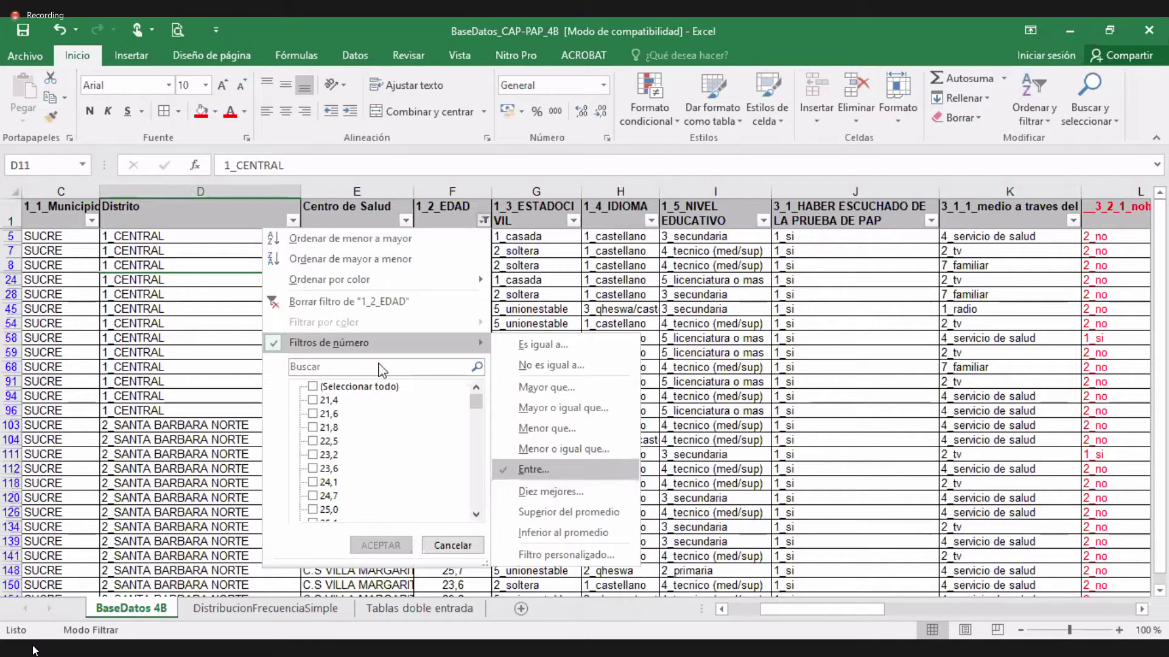
Step: Change the 1_2_EDAD filter to show ages between 30 and 39,999
{"action": "left_click", "coordinate": [557, 472]}
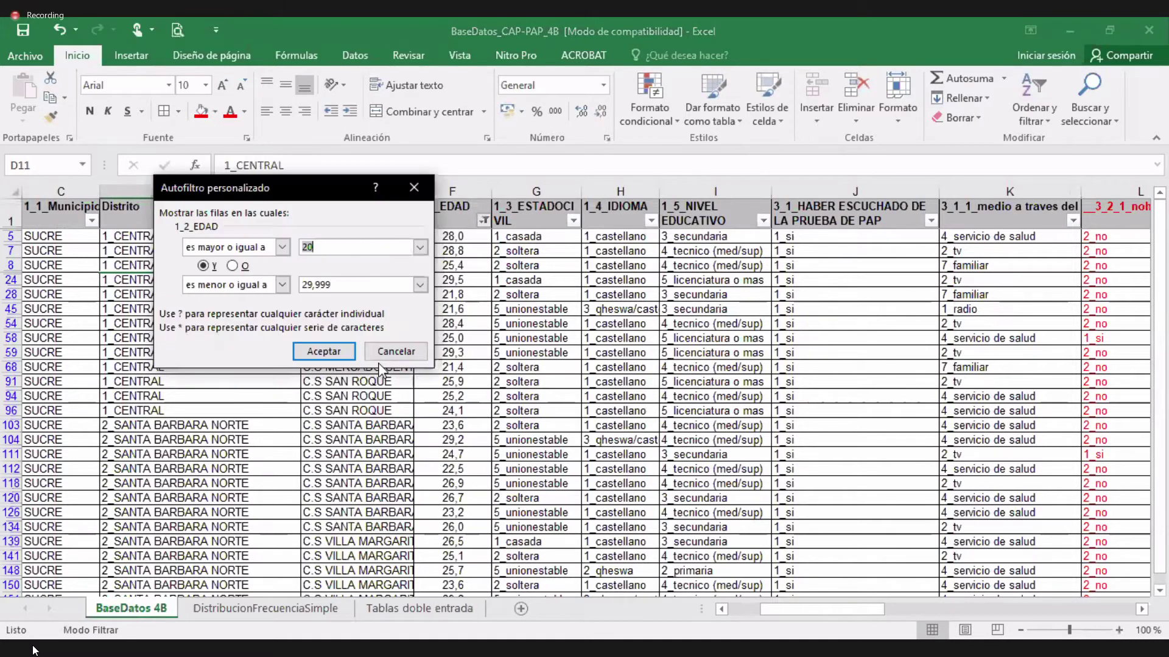
{"action": "left_click", "coordinate": [308, 284]}
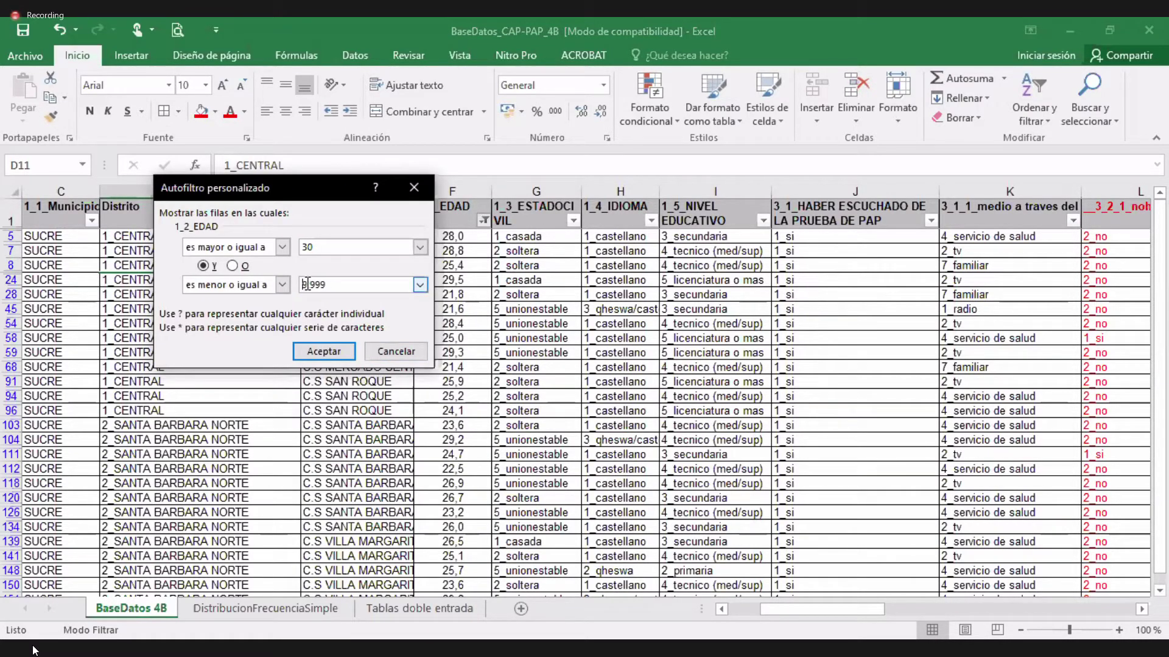
{"action": "type", "text": "3"}
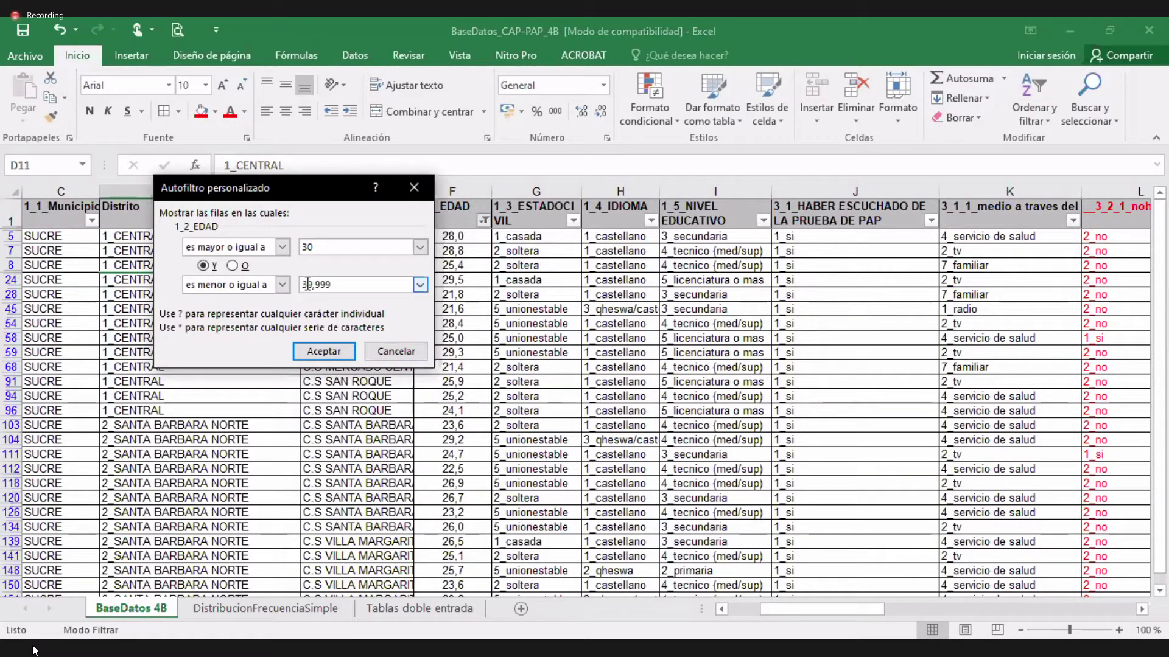
{"action": "left_click", "coordinate": [324, 352]}
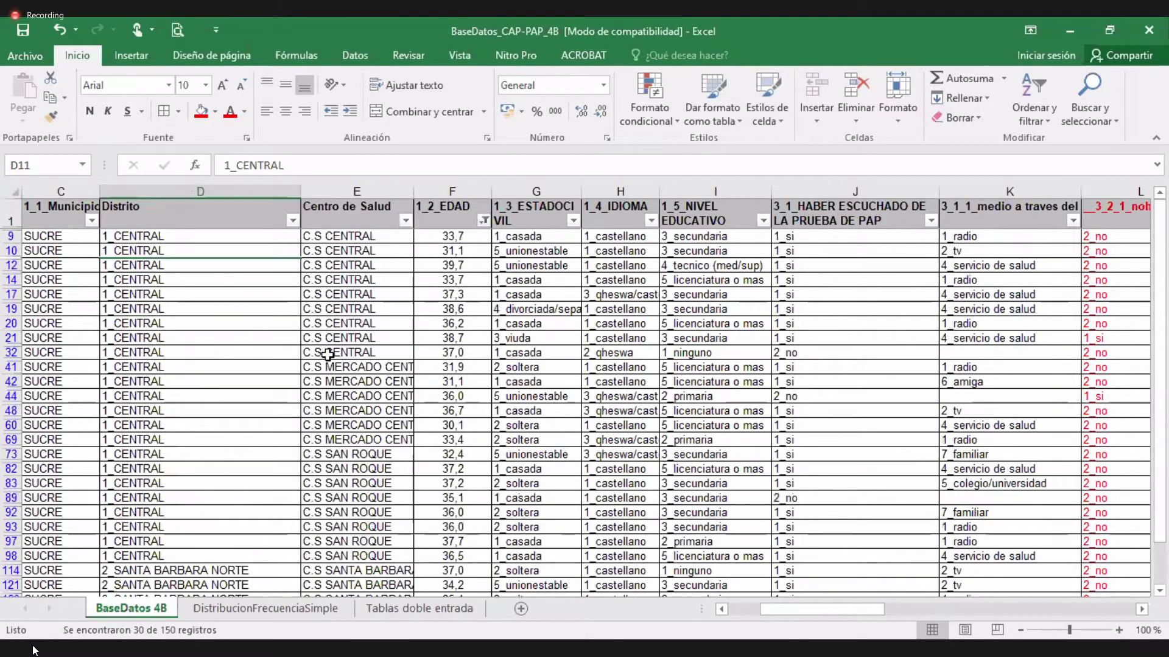
Step: Enter 30 as the Inadecuado N value for ages 30 a 39 in Tablas doble entrada, and return to the BaseDatos 4B sheet
{"action": "left_click", "coordinate": [421, 613]}
{"action": "left_click", "coordinate": [233, 353]}
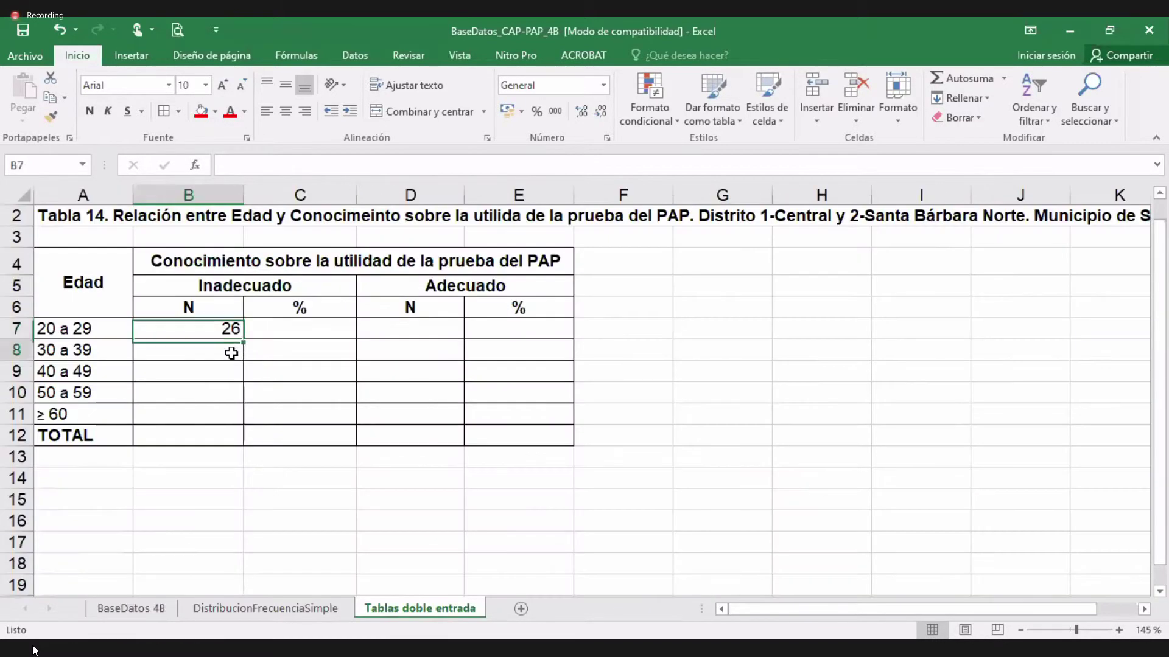
{"action": "type", "text": "30"}
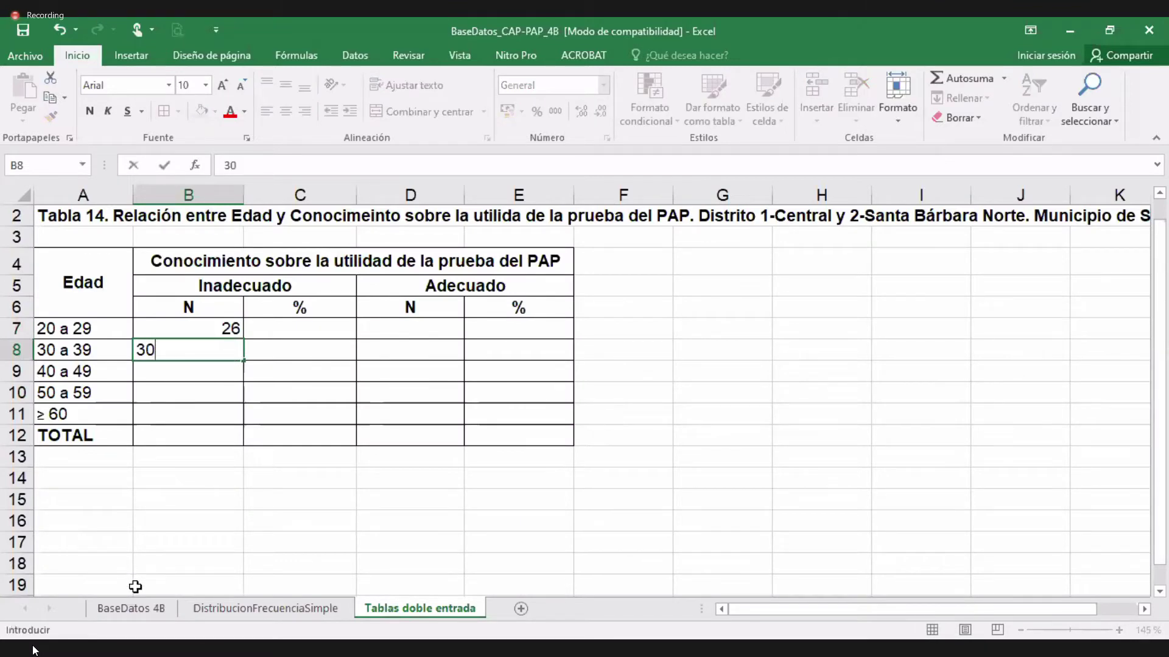
{"action": "left_click", "coordinate": [141, 611]}
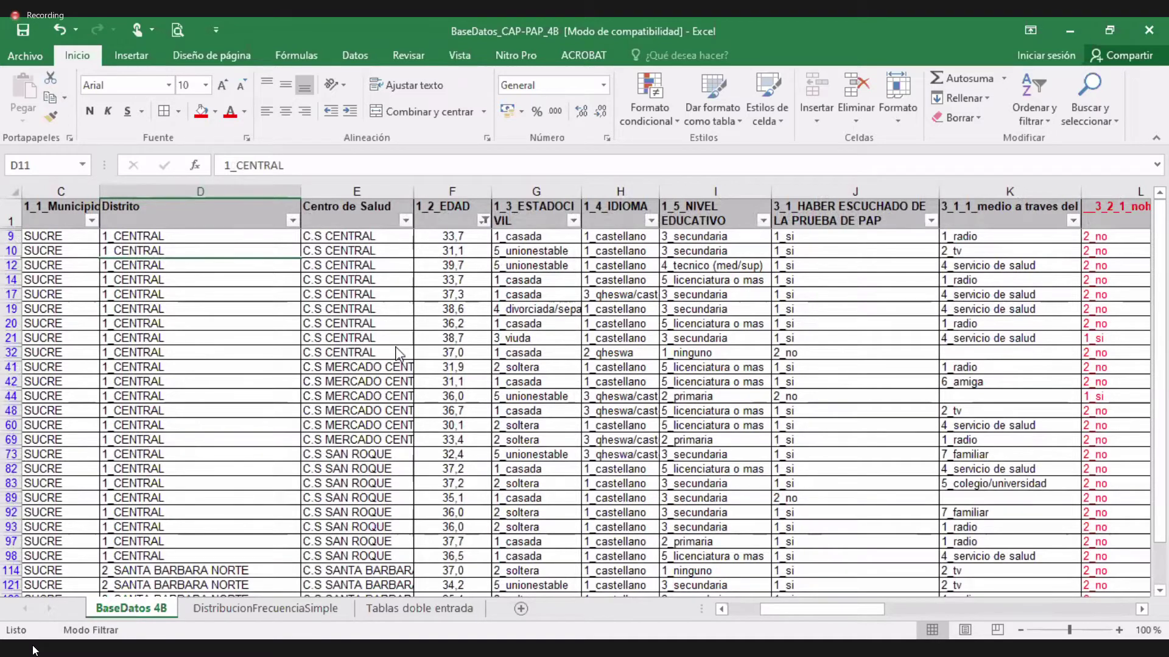
Step: Change the 1_2_EDAD filter to show ages between 40 and 49,999
{"action": "mouse_move", "coordinate": [397, 344]}
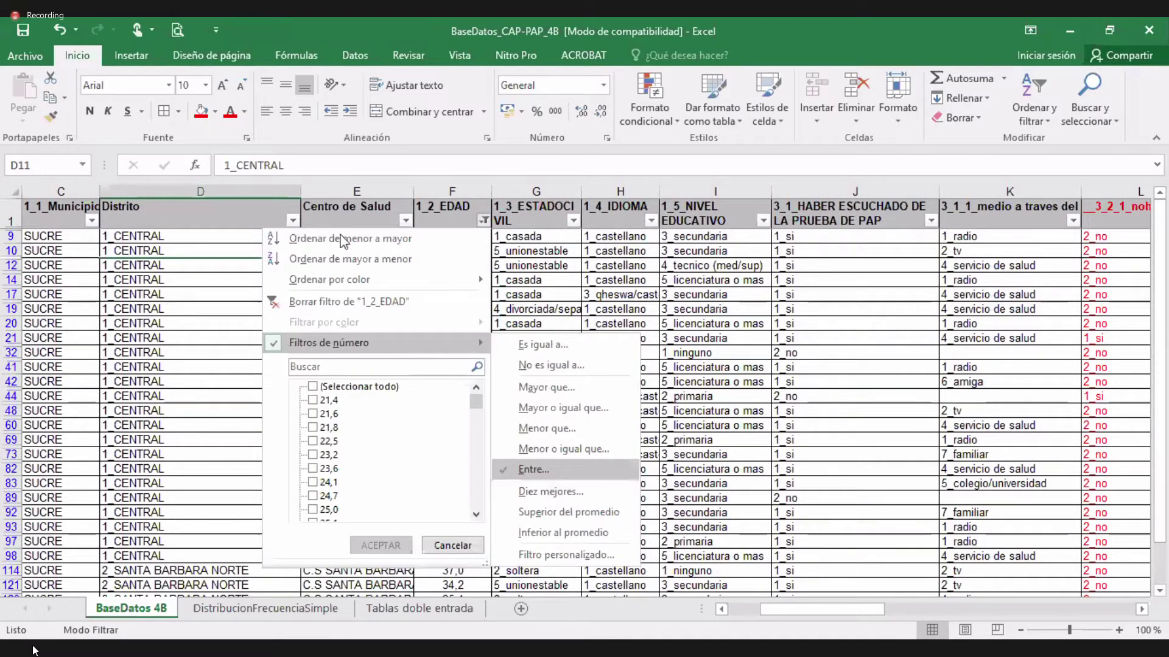
{"action": "left_click", "coordinate": [568, 477]}
{"action": "type", "text": "1"}
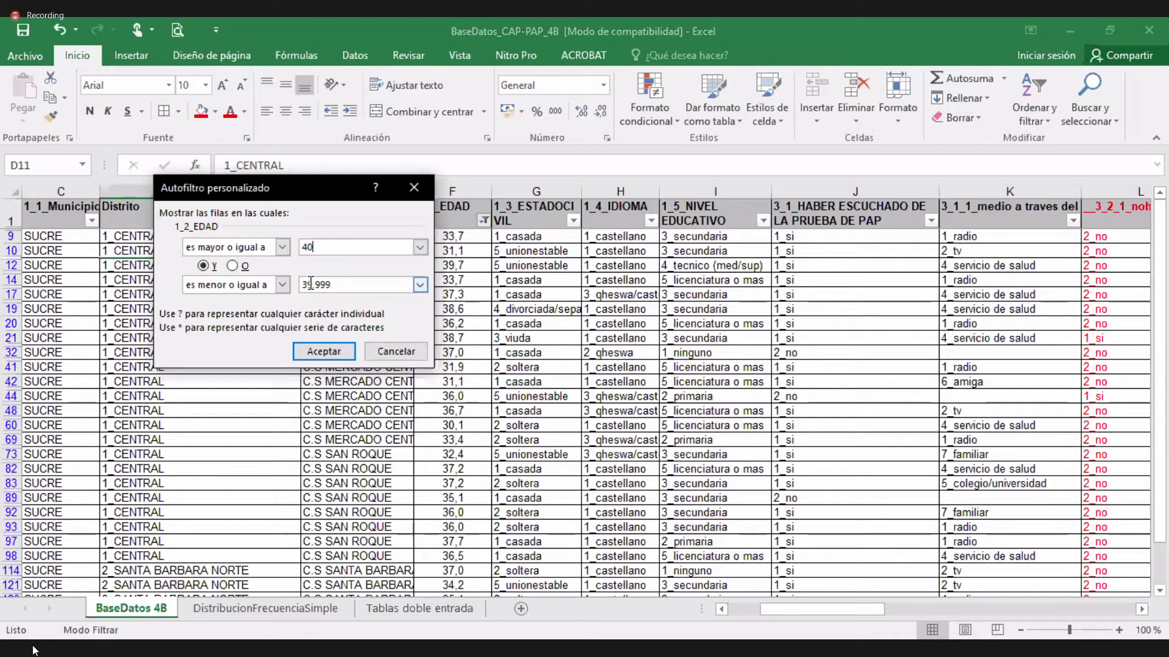
{"action": "type", "text": "40"}
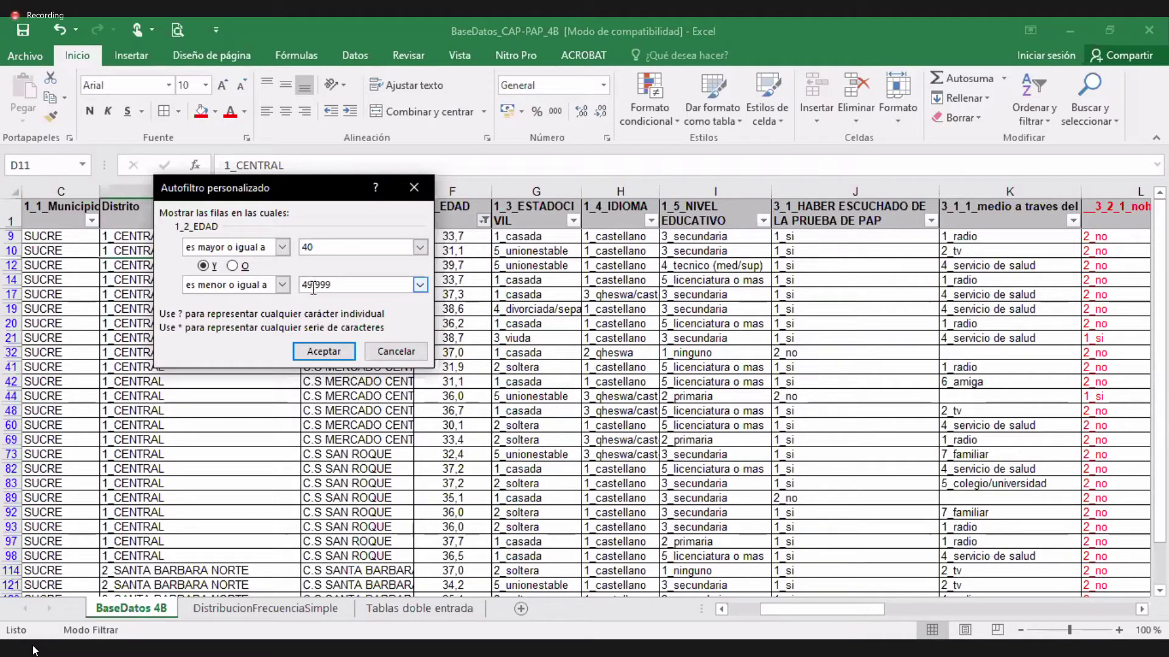
{"action": "left_click", "coordinate": [322, 352]}
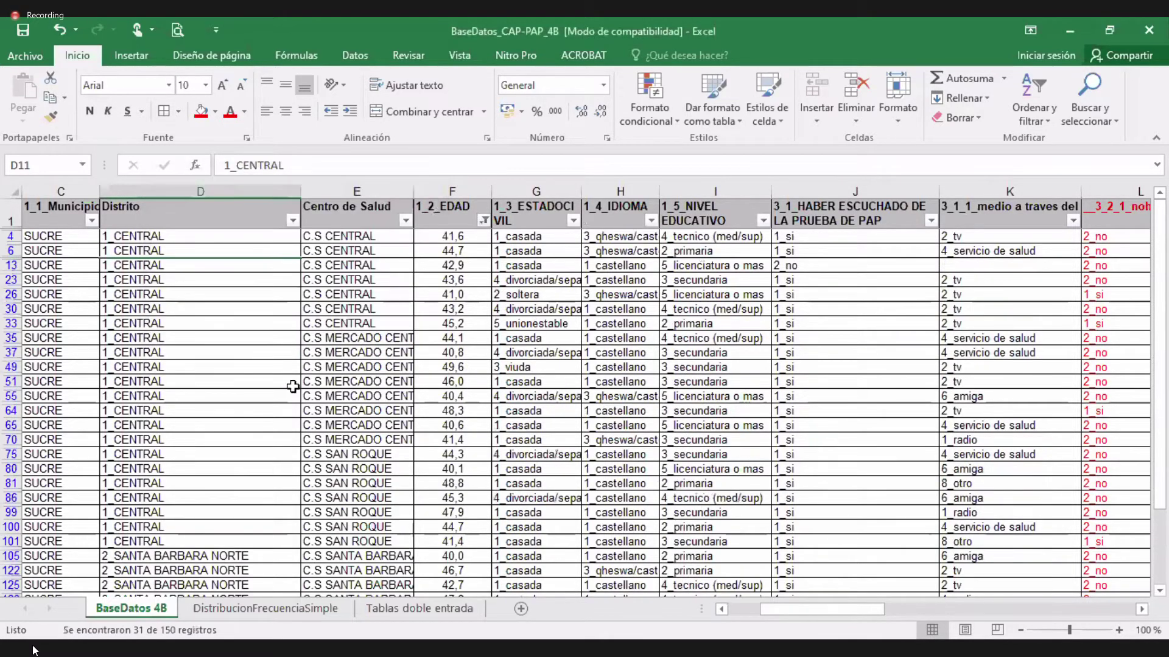
Step: Enter 31 as the Inadecuado N value for ages 40 a 49 in Tablas doble entrada, and return to the BaseDatos 4B sheet
{"action": "left_click", "coordinate": [418, 608]}
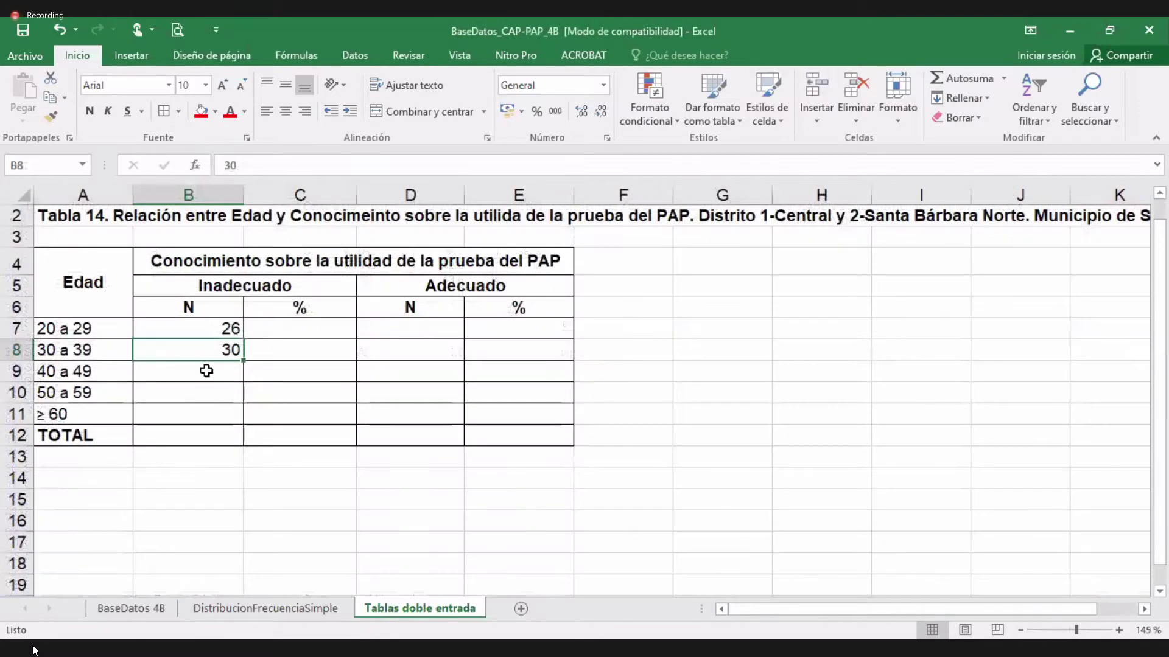
{"action": "left_click", "coordinate": [206, 367]}
{"action": "type", "text": "31"}
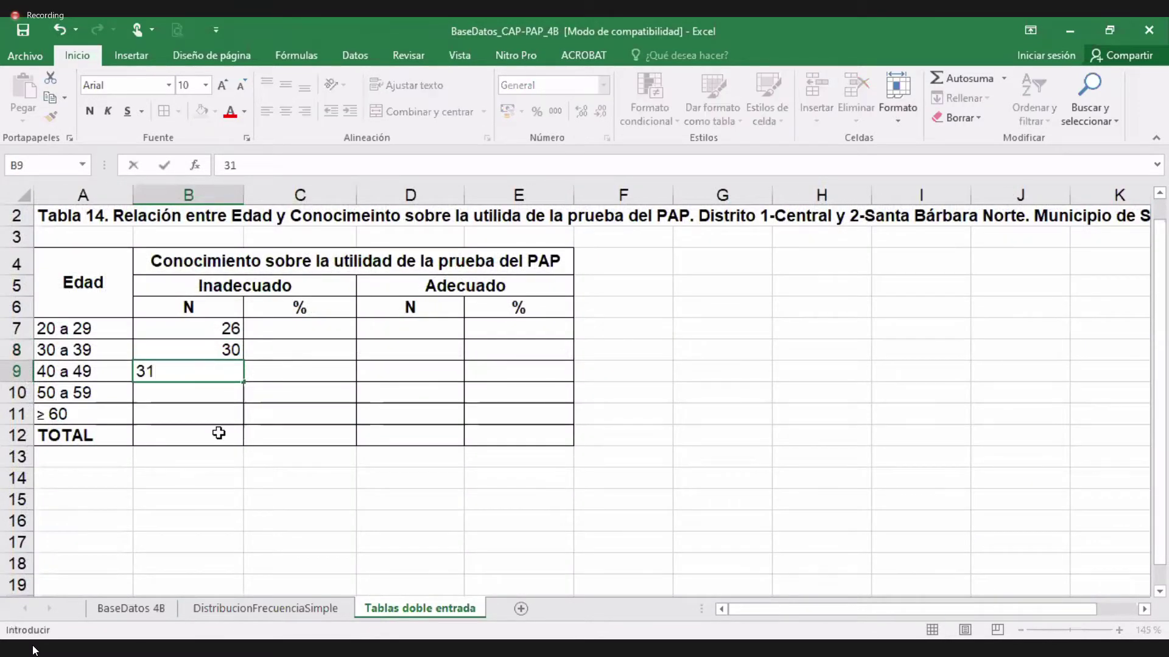
{"action": "key", "text": "Return"}
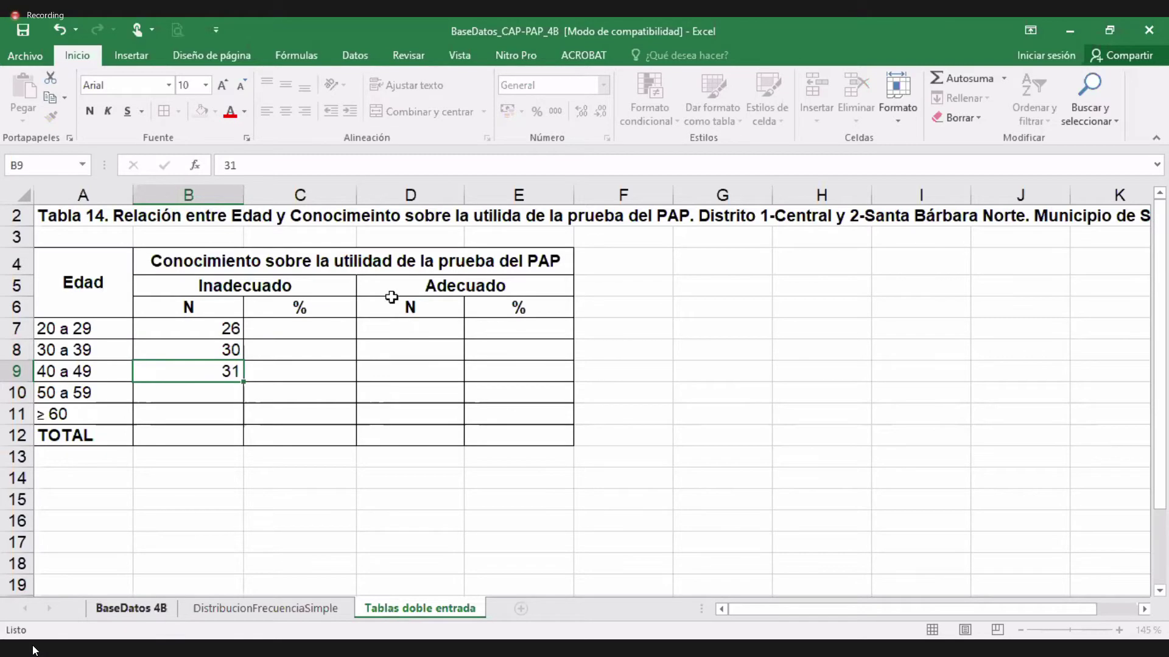
{"action": "key", "text": "ctrl+Page_Up"}
{"action": "key", "text": "ctrl+Page_Up"}
Step: Change the 1_2_EDAD filter to show ages between 50 and 59,999
{"action": "left_click", "coordinate": [484, 222]}
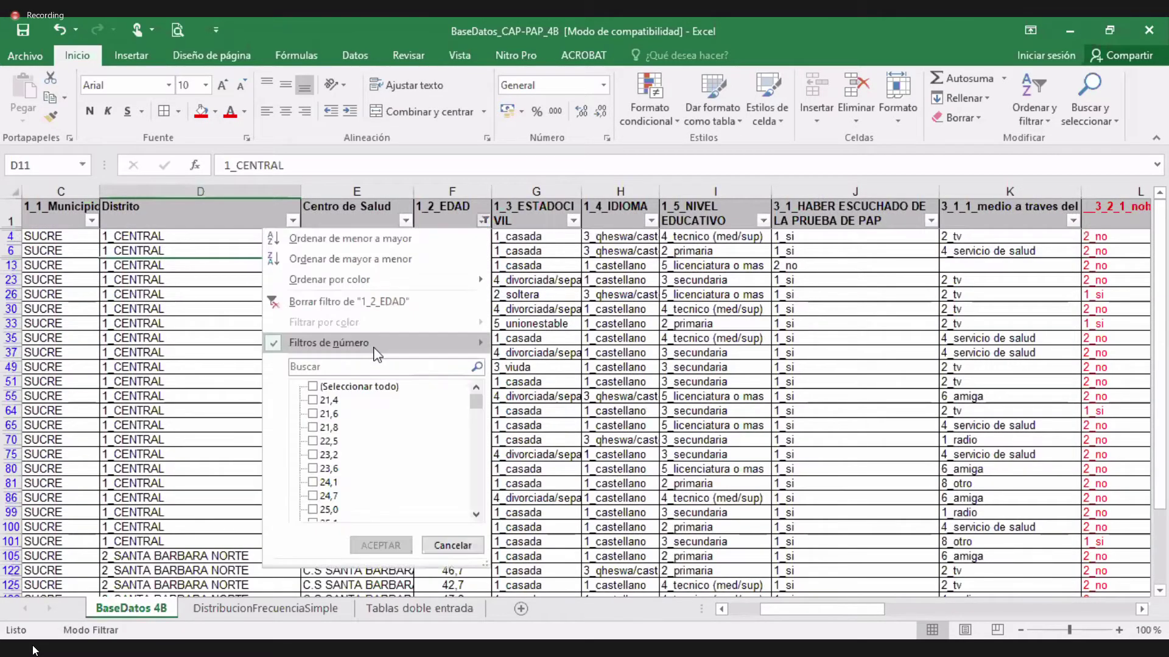
{"action": "mouse_move", "coordinate": [373, 349]}
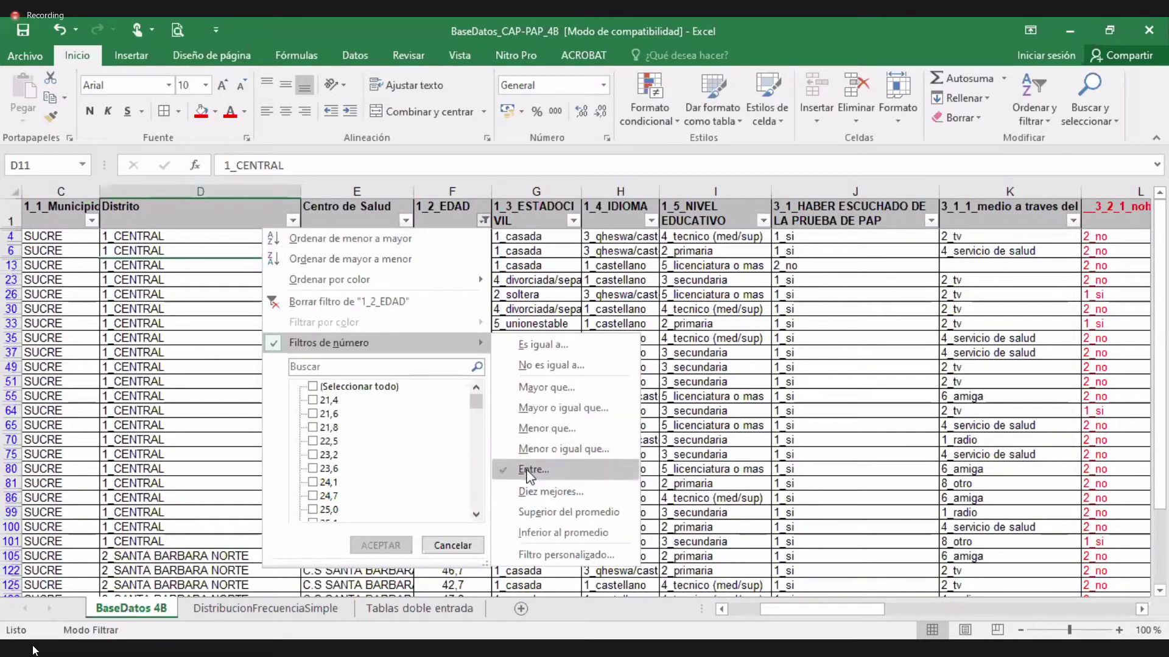
{"action": "left_click", "coordinate": [529, 471]}
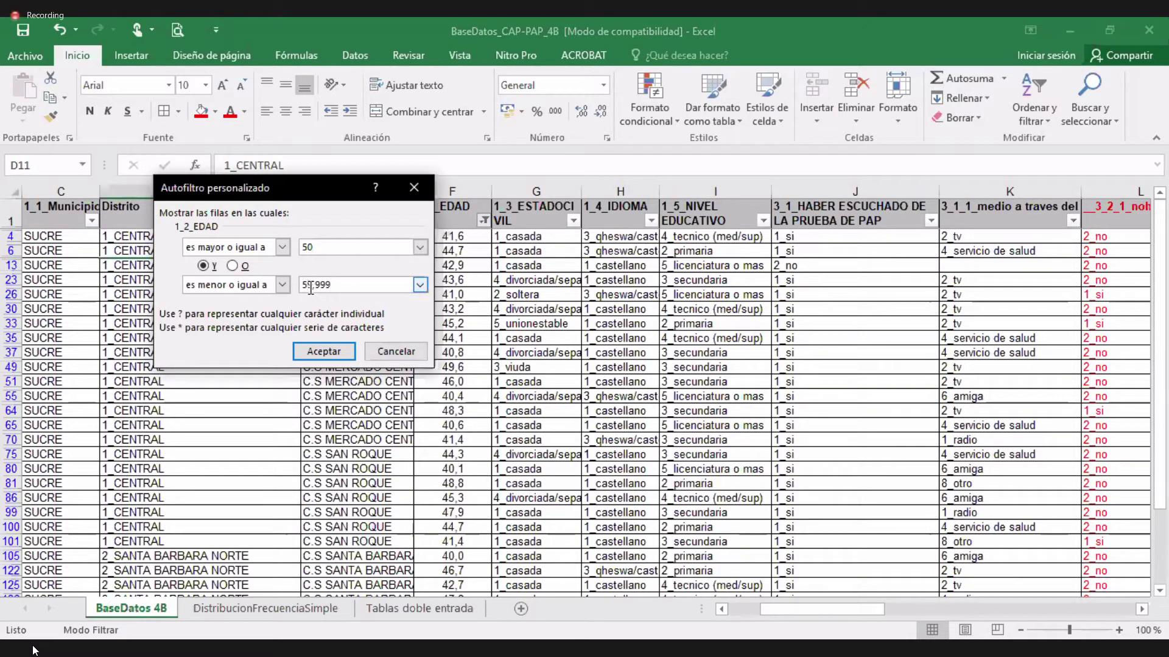
{"action": "left_click", "coordinate": [325, 353]}
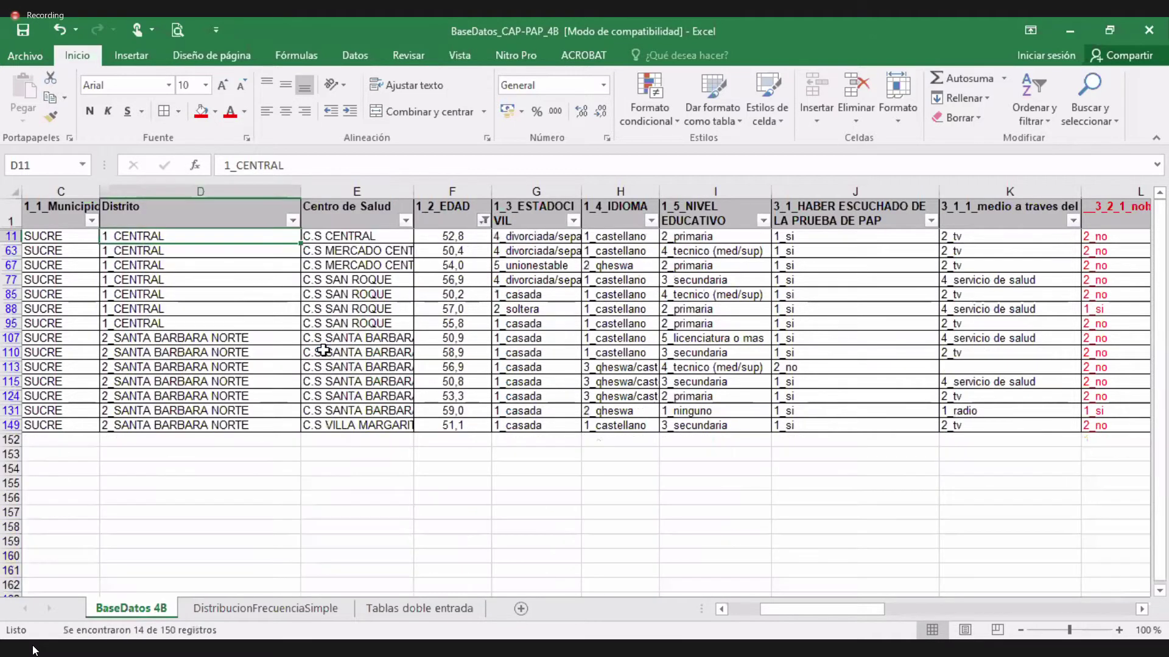
Step: Enter 14 as the Inadecuado N value for ages 50 a 59 in Tablas doble entrada, and return to the BaseDatos 4B sheet
{"action": "left_click", "coordinate": [420, 608]}
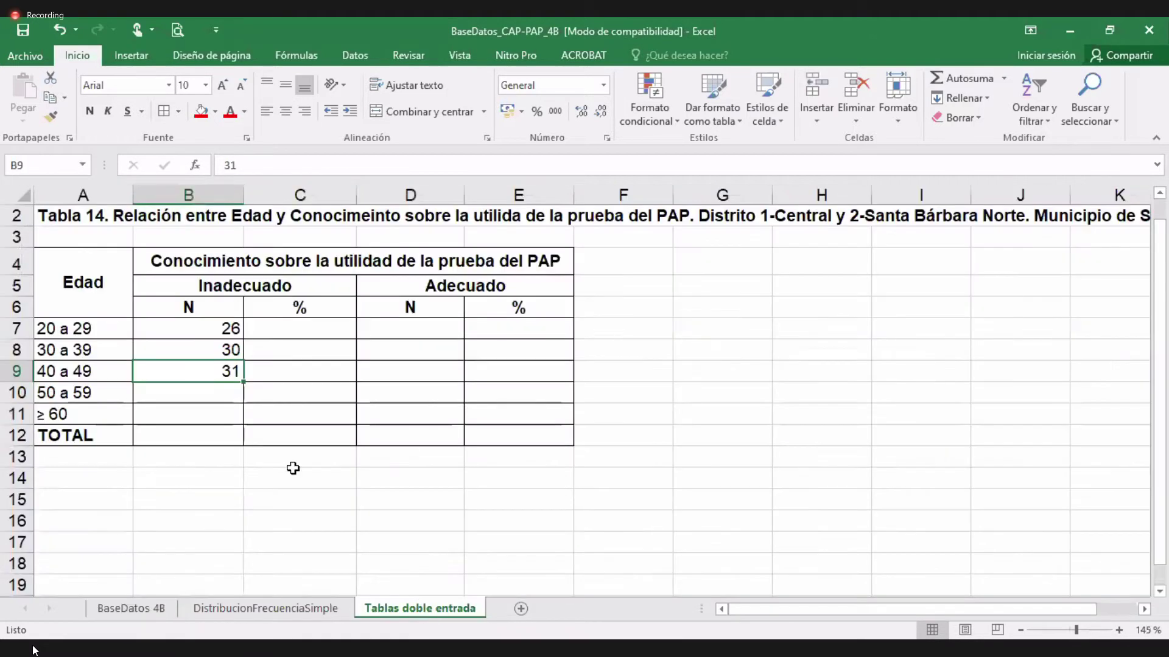
{"action": "left_click", "coordinate": [225, 395]}
{"action": "type", "text": "14"}
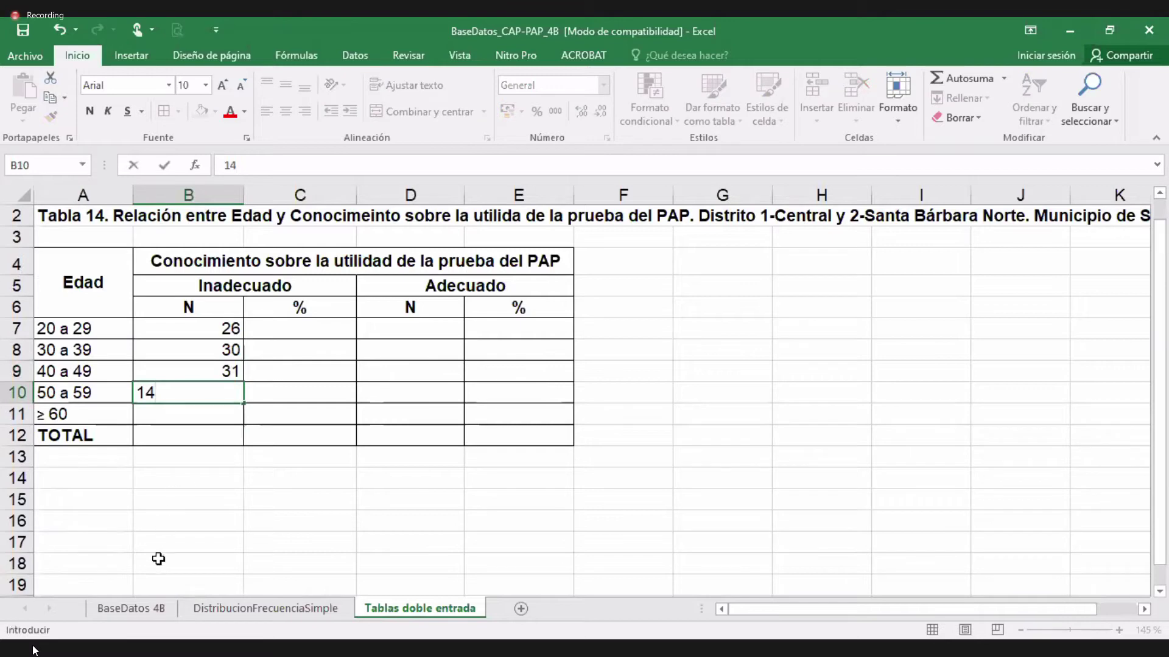
{"action": "left_click", "coordinate": [155, 609]}
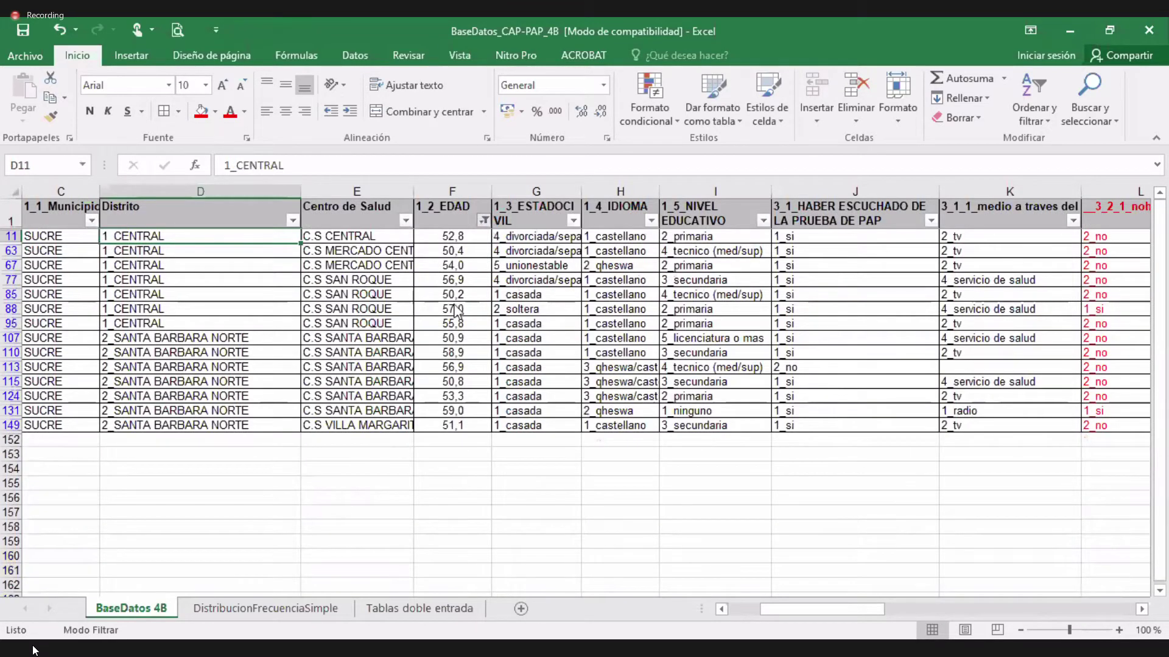
Step: Clear the 1_2_EDAD filter, then filter the column to ages greater than or equal to 60,00
{"action": "left_click", "coordinate": [483, 221]}
{"action": "left_click", "coordinate": [454, 308]}
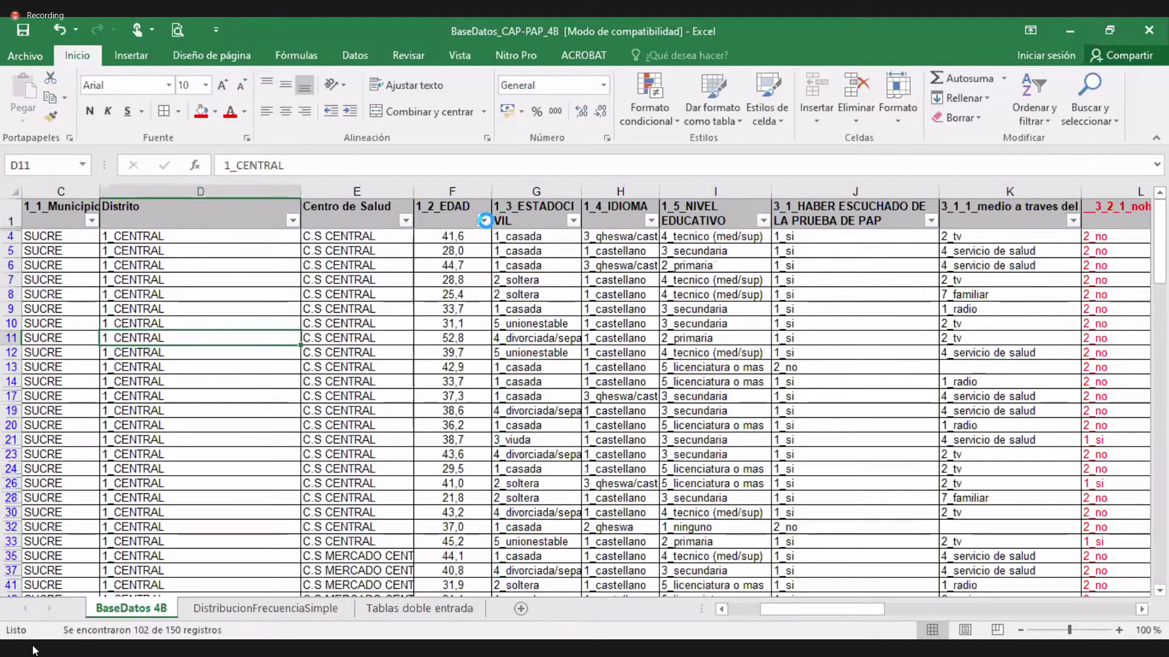
{"action": "left_click", "coordinate": [484, 220]}
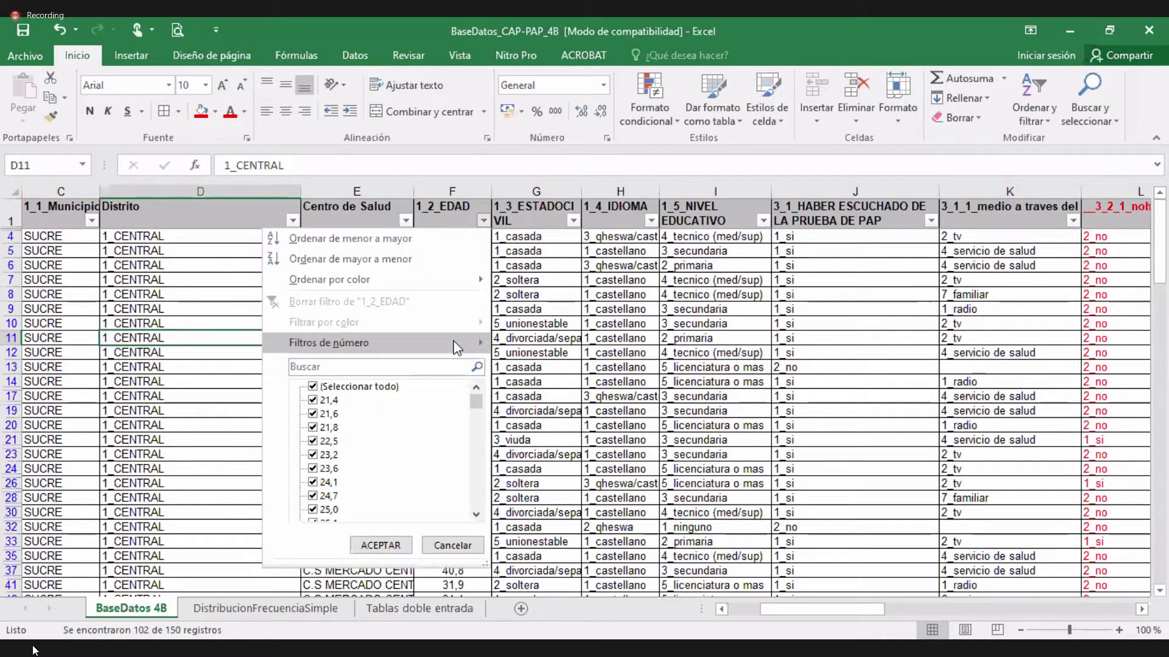
{"action": "left_click", "coordinate": [312, 413]}
{"action": "type", "text": "60,00"}
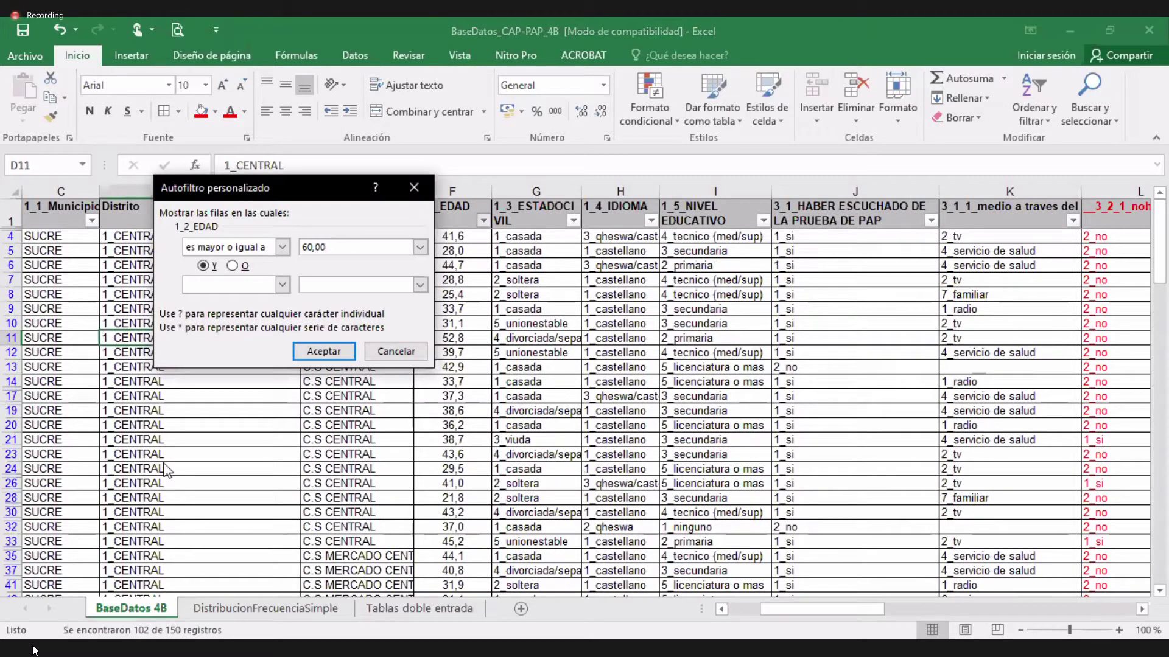
{"action": "left_click", "coordinate": [303, 352]}
Step: Enter 1 as the Inadecuado N value for ages ≥ 60 in the Tablas doble entrada sheet
{"action": "left_click", "coordinate": [449, 609]}
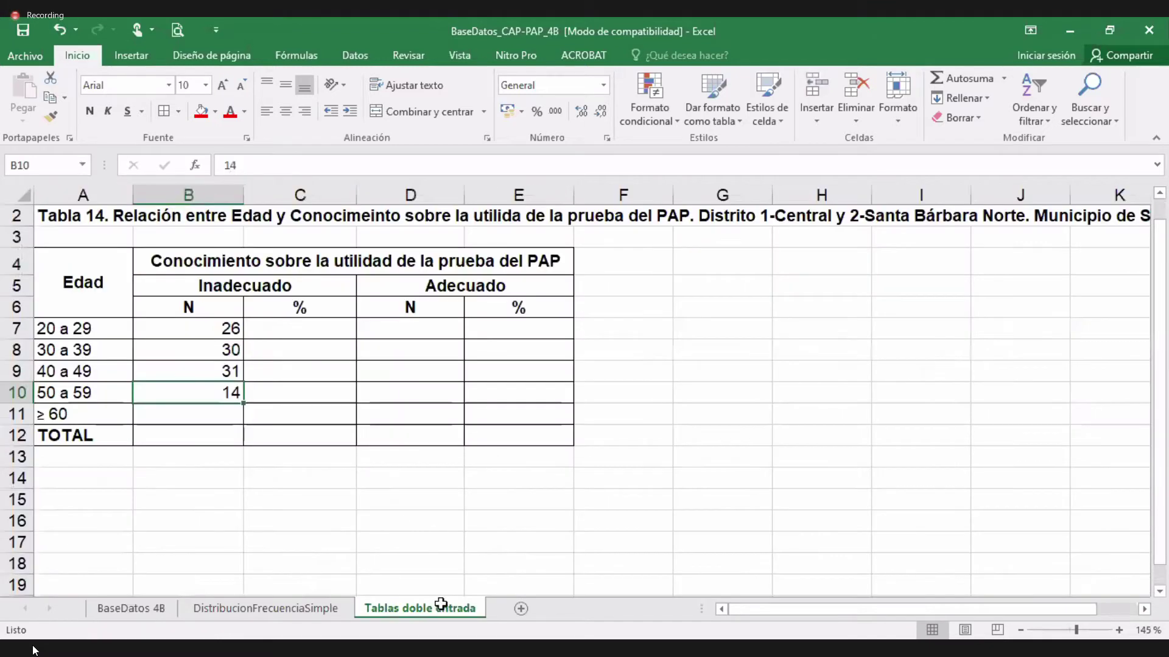
{"action": "left_click", "coordinate": [210, 410]}
{"action": "type", "text": "1"}
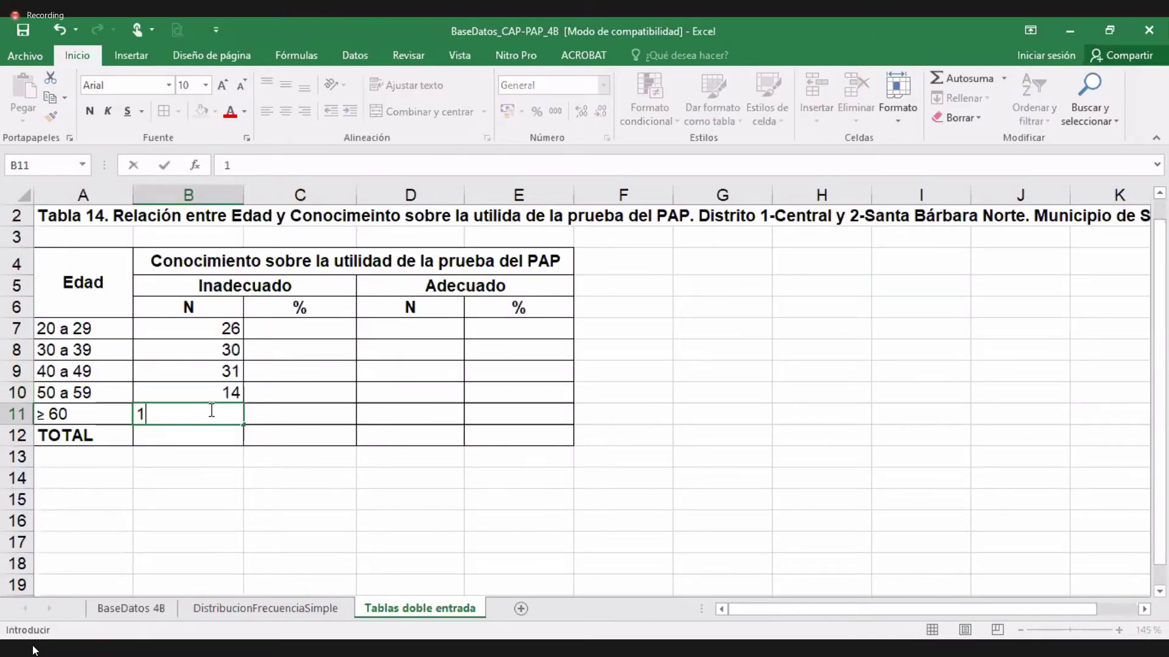
{"action": "left_click", "coordinate": [294, 437]}
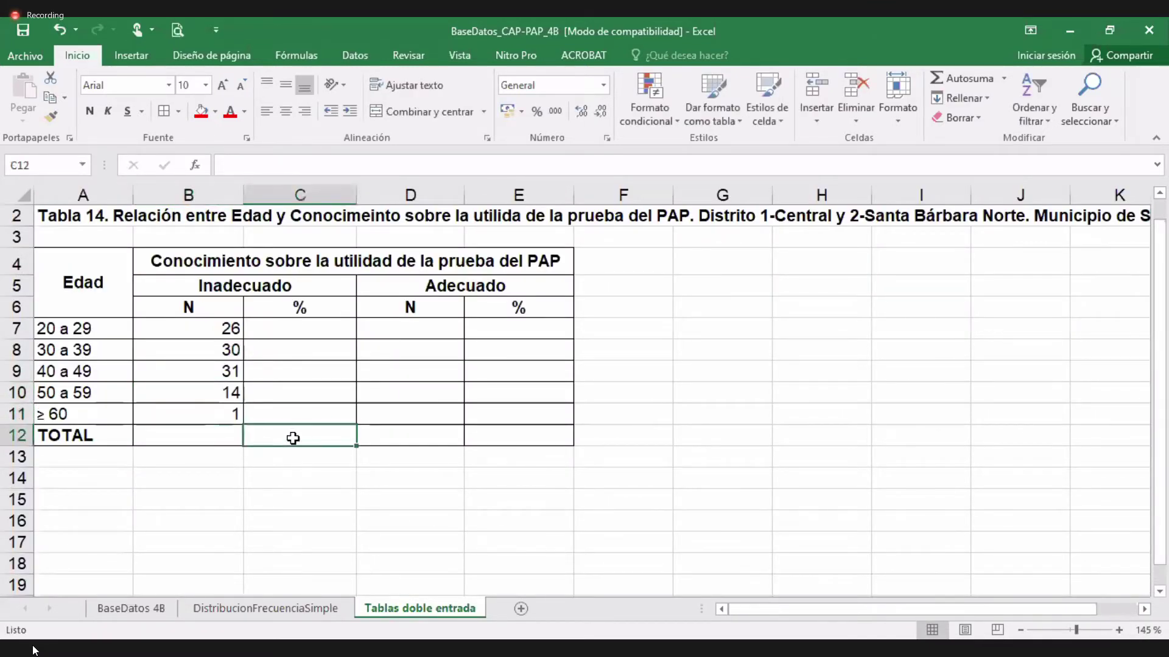
Step: Total the Inadecuado N counts of B7 to B11 in the TOTAL row with AutoSum
{"action": "left_click", "coordinate": [222, 327]}
{"action": "left_click_drag", "start_coordinate": [222, 327], "coordinate": [213, 438]}
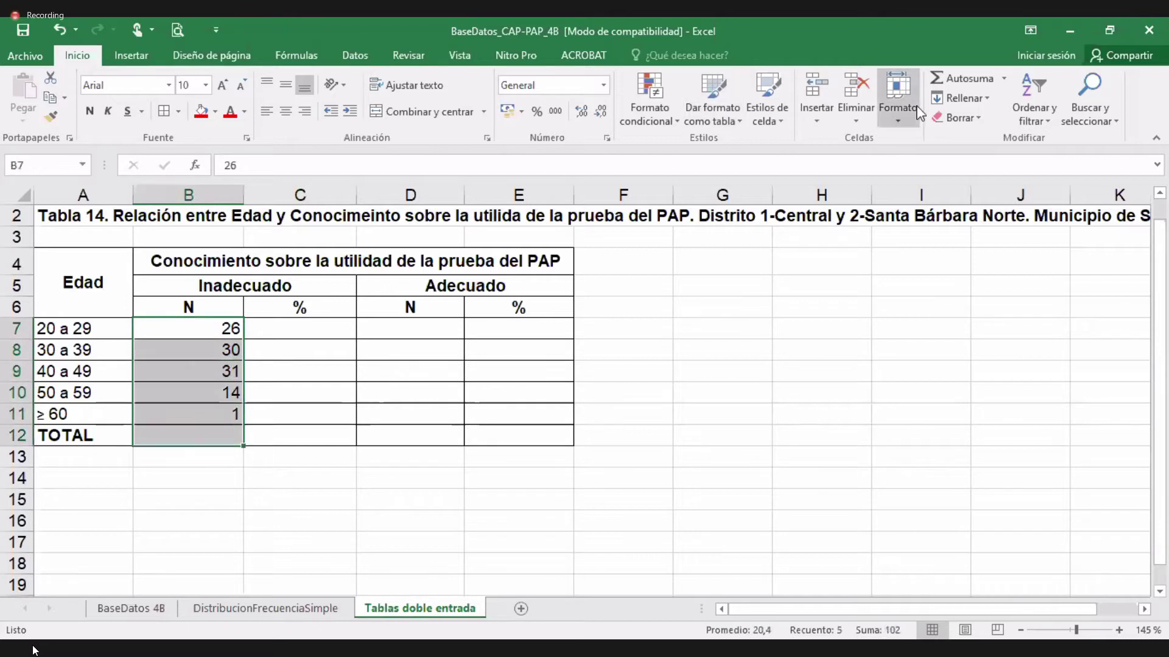
{"action": "left_click", "coordinate": [978, 80]}
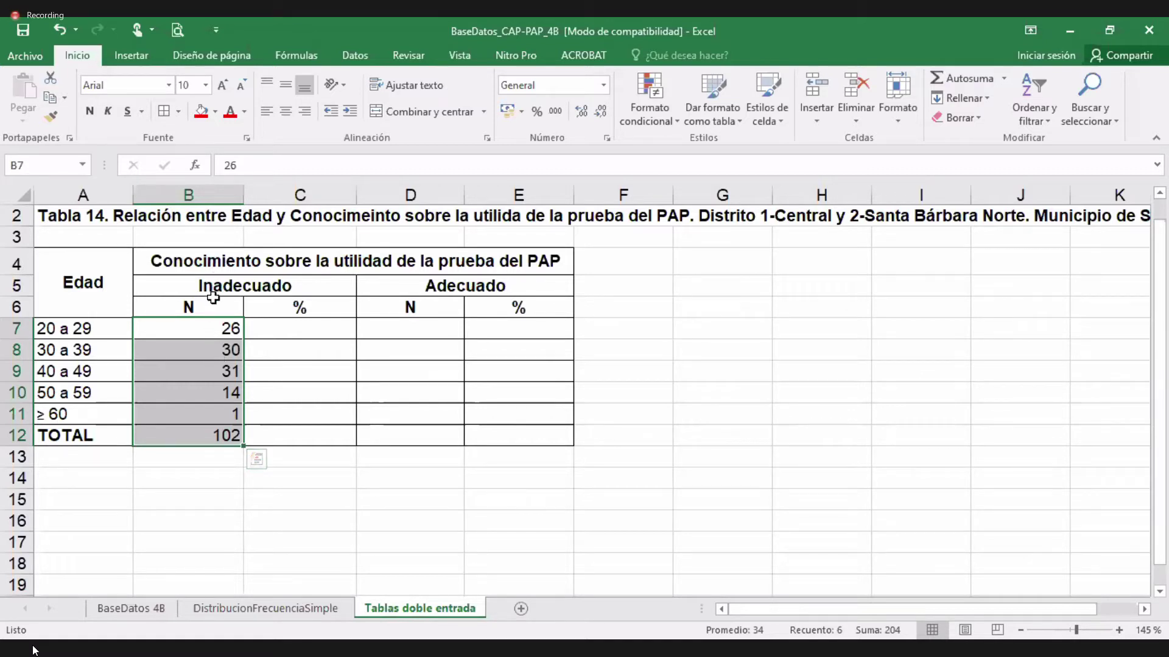
{"action": "left_click", "coordinate": [196, 453]}
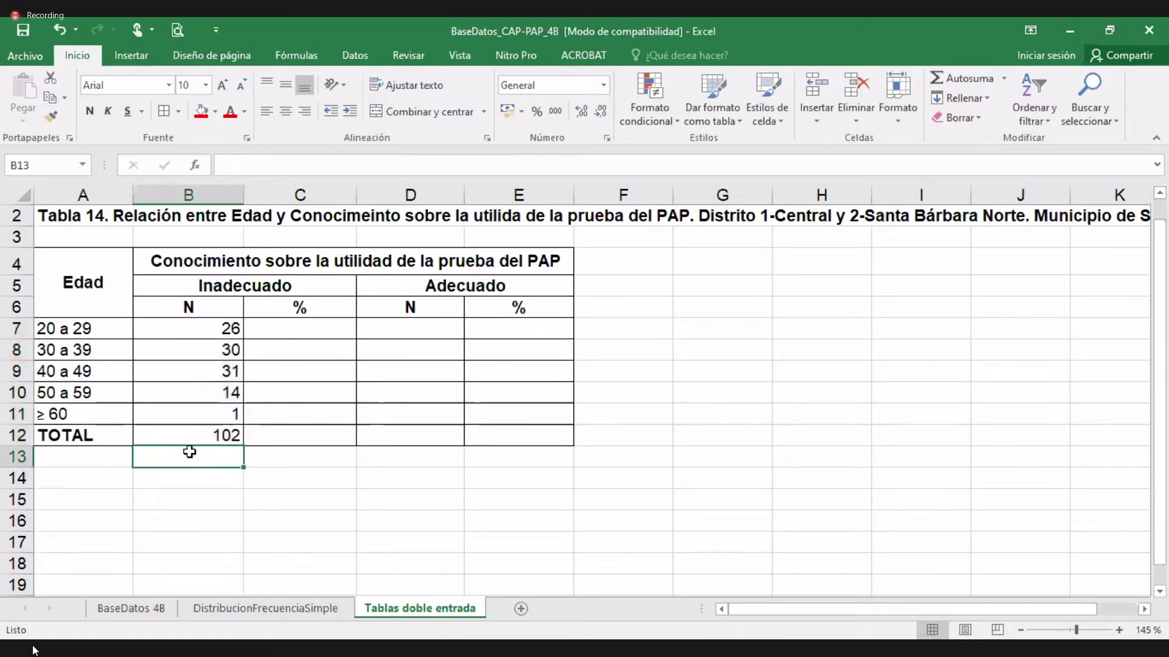
Step: Calculate the Inadecuado percentage for ages 20 a 29 in C7 with the formula =B7/102*100
{"action": "left_click", "coordinate": [274, 326]}
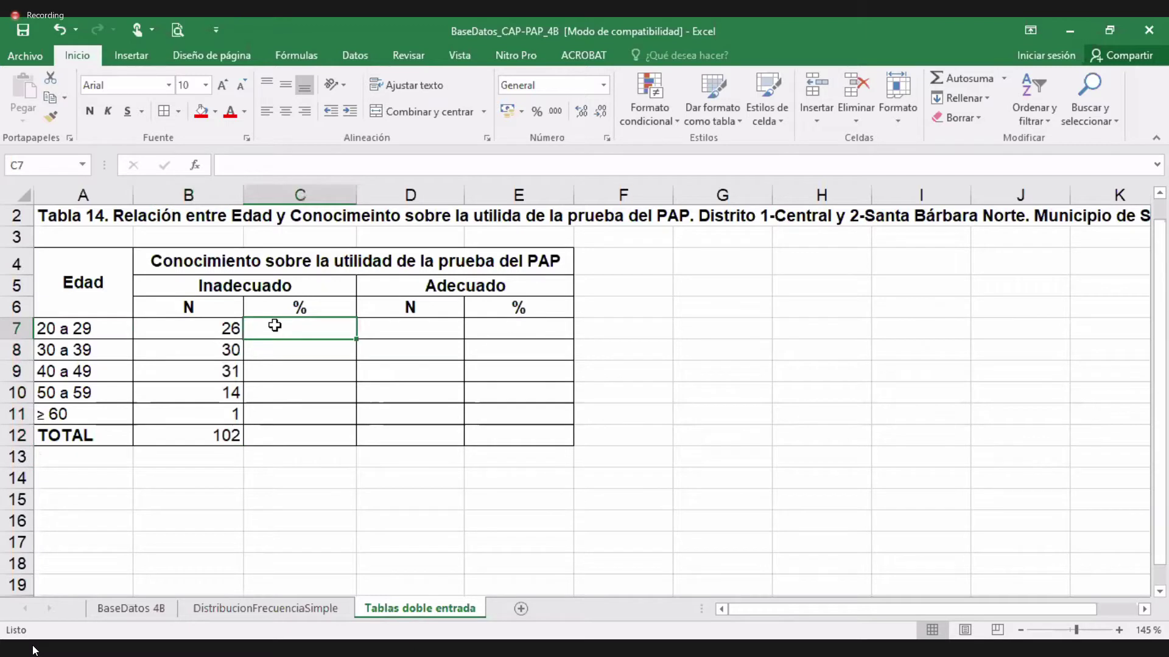
{"action": "type", "text": "="}
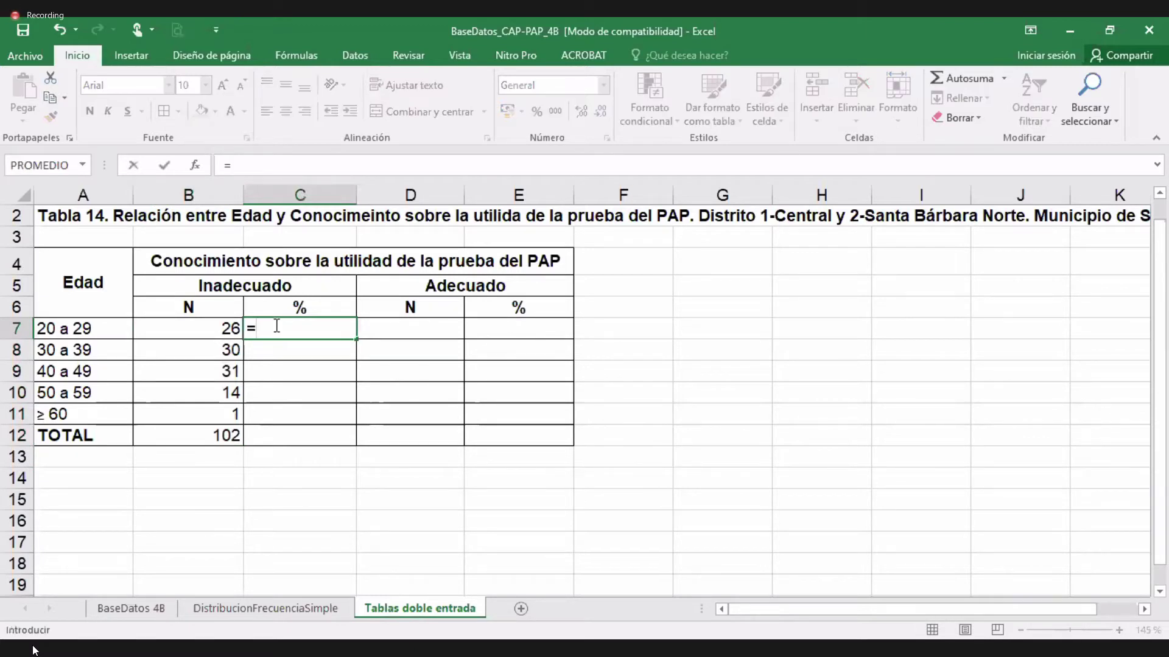
{"action": "left_click", "coordinate": [226, 328]}
{"action": "type", "text": "/"}
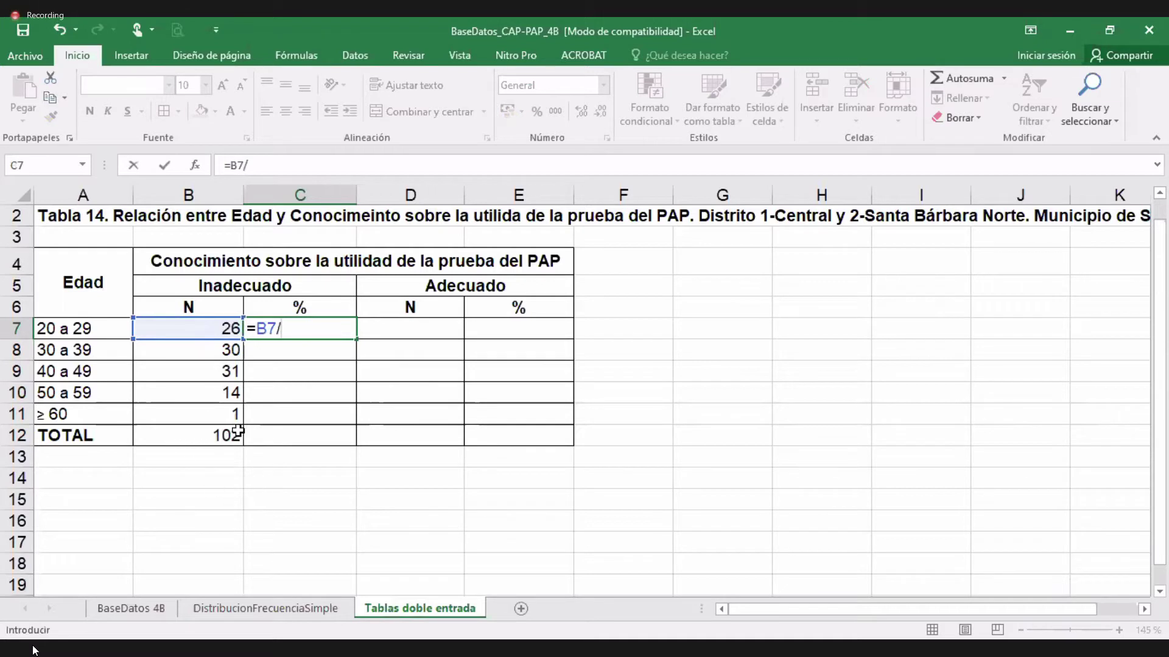
{"action": "type", "text": "102*100"}
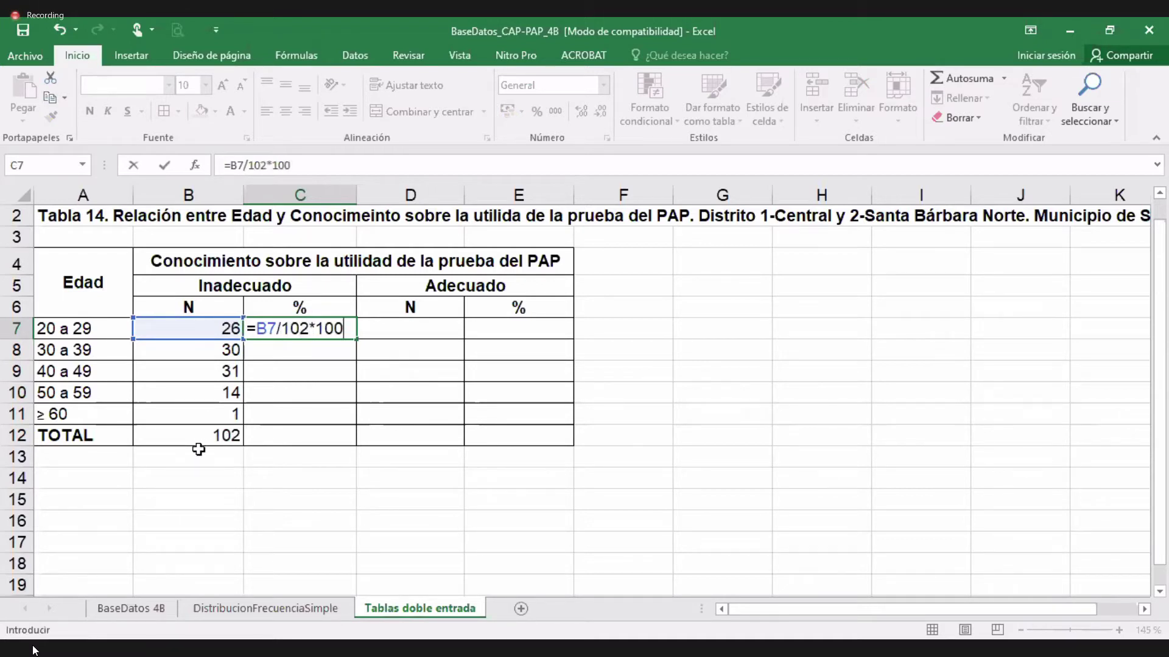
{"action": "key", "text": "Return"}
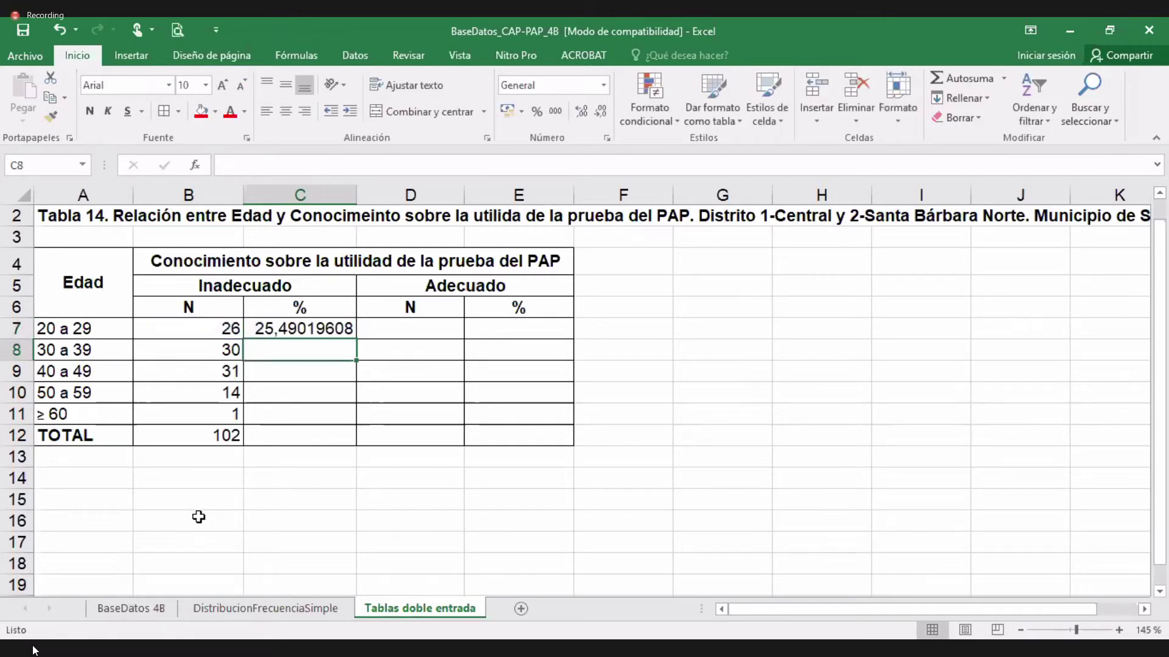
Step: Copy the C7 percentage formula down to C11 and total the Inadecuado percentages in C12 with AutoSum
{"action": "left_click", "coordinate": [348, 331]}
{"action": "left_click_drag", "start_coordinate": [355, 339], "coordinate": [353, 420]}
{"action": "left_click", "coordinate": [947, 78]}
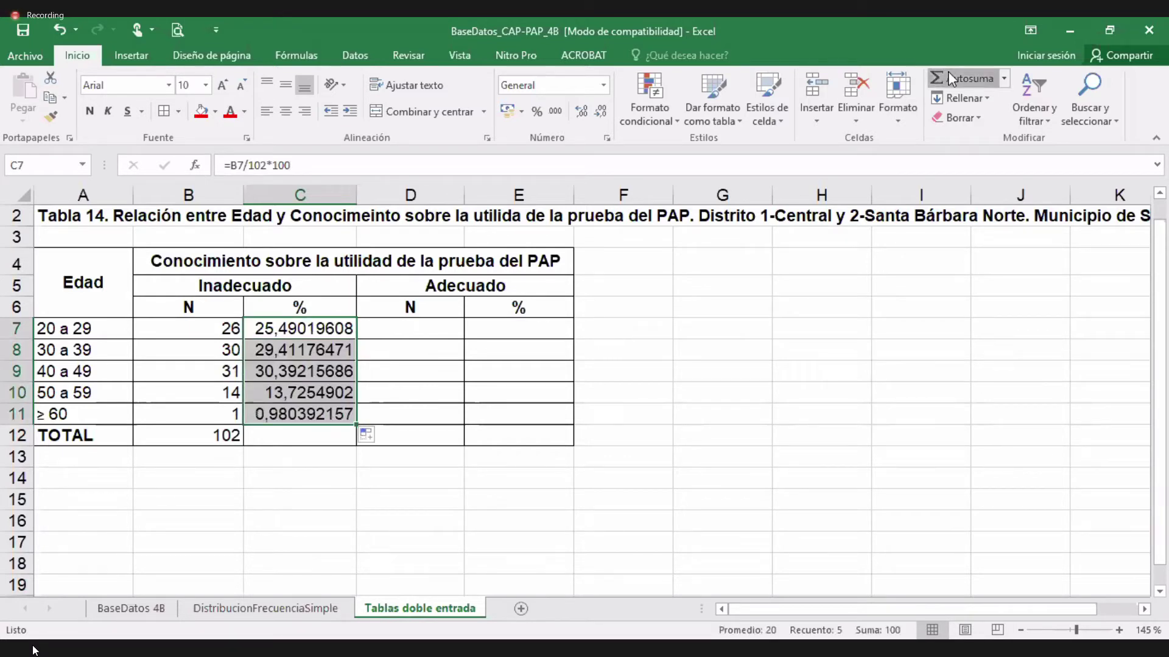
Step: Format the Inadecuado percentages in C7 to C12 with two decimal places
{"action": "left_click", "coordinate": [601, 112]}
{"action": "left_click", "coordinate": [601, 111]}
{"action": "left_click", "coordinate": [601, 111]}
{"action": "left_click", "coordinate": [601, 112]}
{"action": "left_click", "coordinate": [601, 112]}
{"action": "left_click", "coordinate": [601, 111]}
{"action": "left_click", "coordinate": [601, 111]}
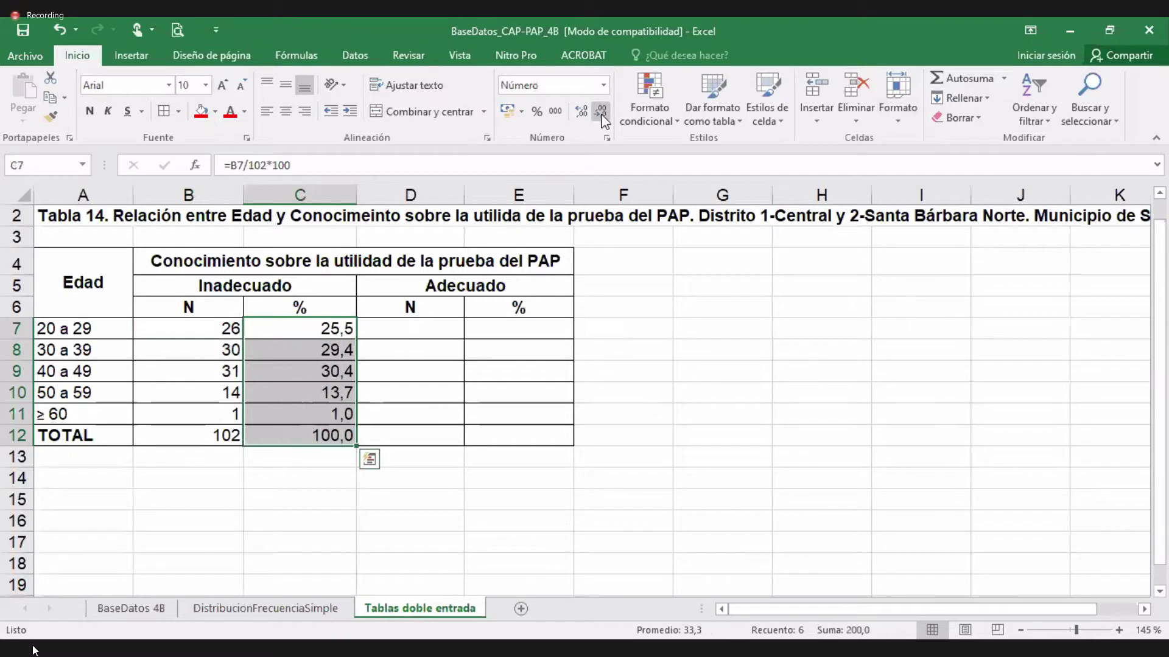
{"action": "left_click", "coordinate": [600, 111]}
{"action": "left_click", "coordinate": [581, 112]}
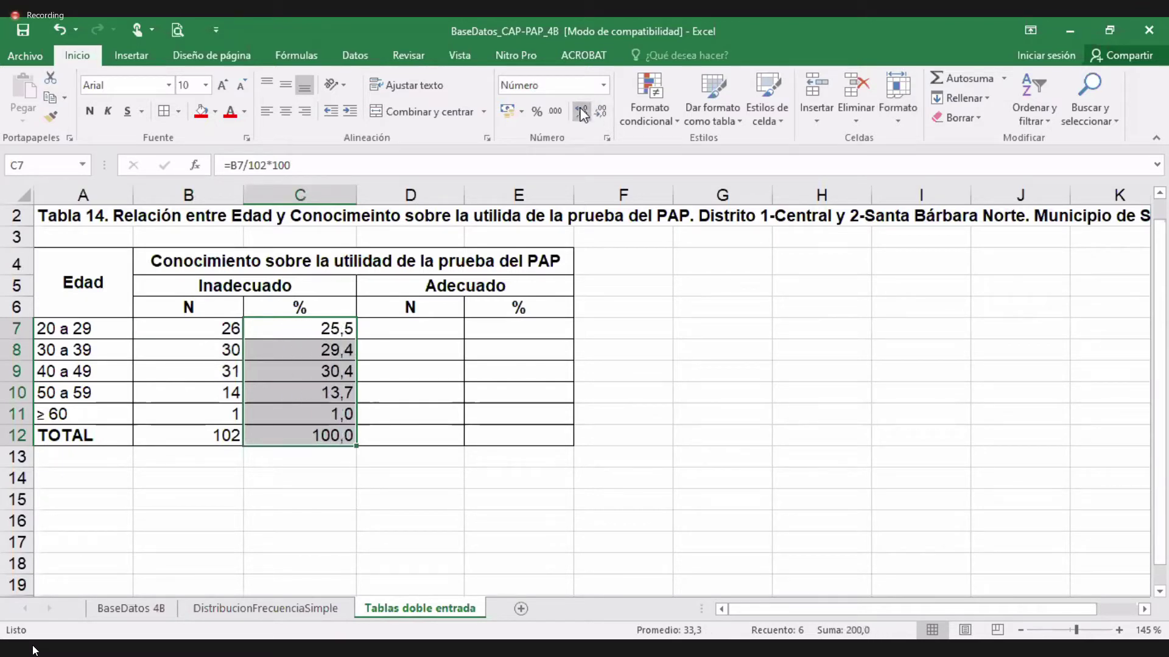
{"action": "left_click", "coordinate": [582, 111]}
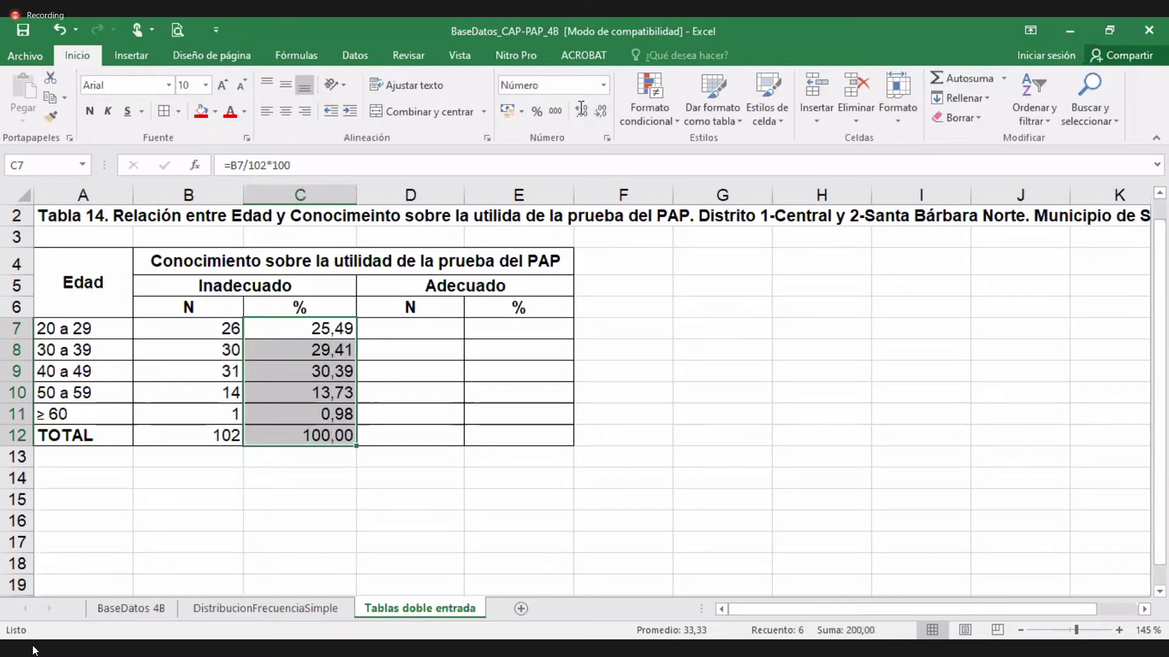
{"action": "left_click", "coordinate": [351, 494]}
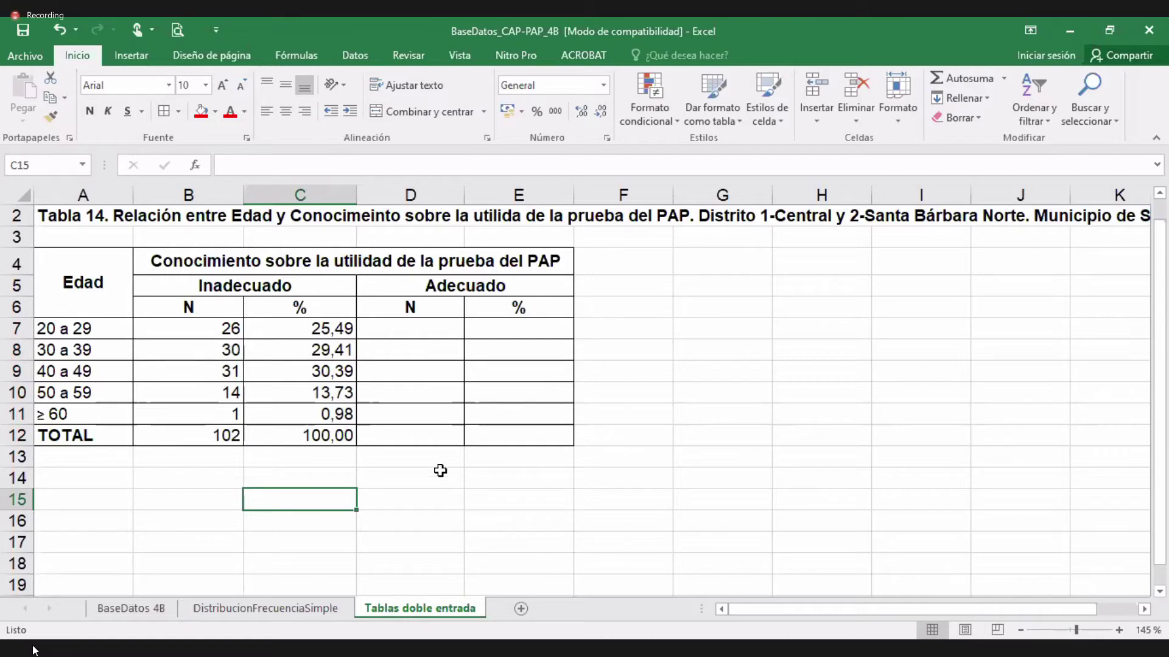
Step: Clear the filter of the 1_2_EDAD column in the BaseDatos 4B sheet
{"action": "left_click", "coordinate": [133, 608]}
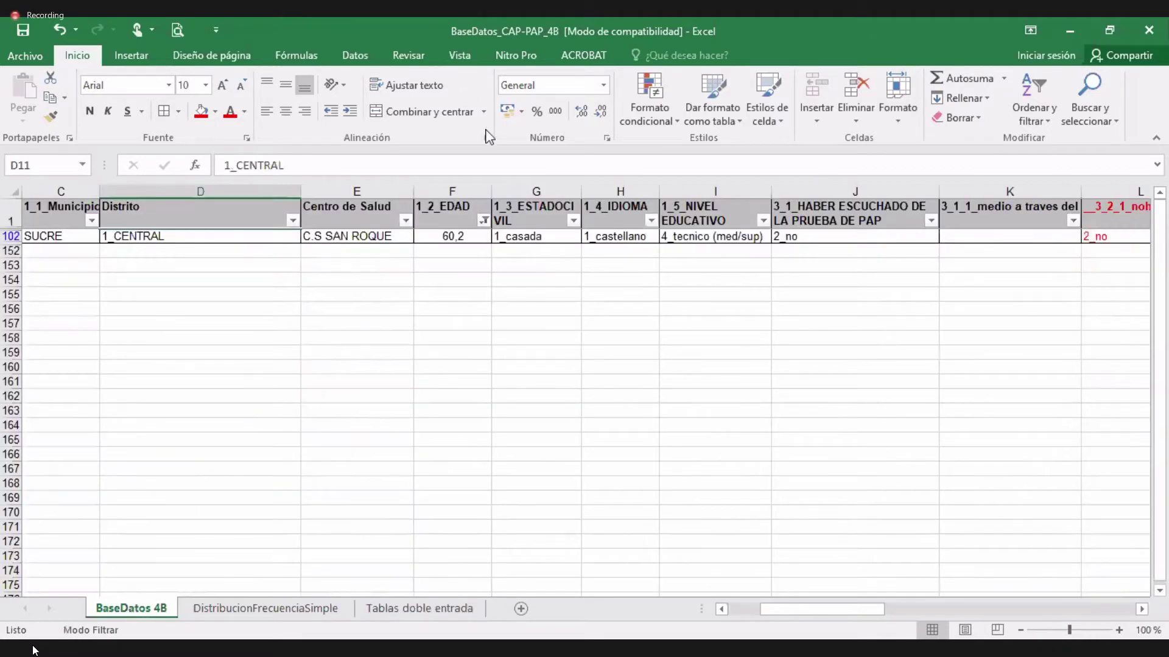
{"action": "left_click", "coordinate": [482, 217]}
{"action": "left_click", "coordinate": [332, 307]}
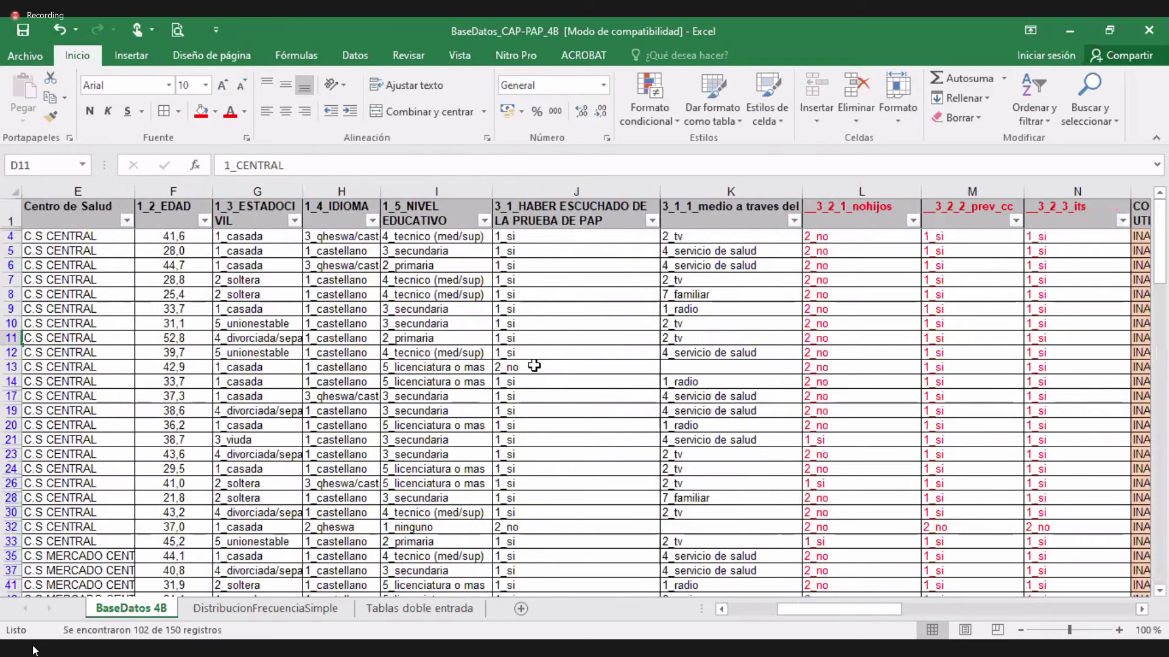
Step: Filter the CONOCIMIENTO DE LA UTILIDAD DEL PAP column to ADECUADO only instead of INADECUADO
{"action": "scroll", "coordinate": [534, 365], "scroll_direction": "right", "scroll_amount": 5}
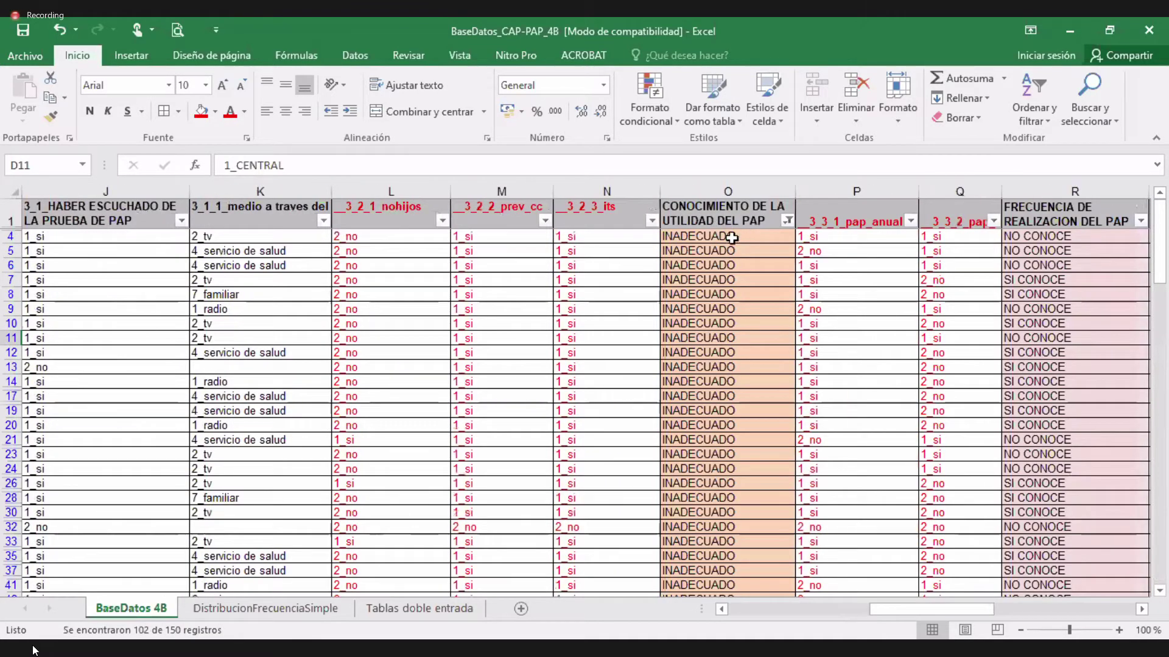
{"action": "left_click", "coordinate": [788, 220]}
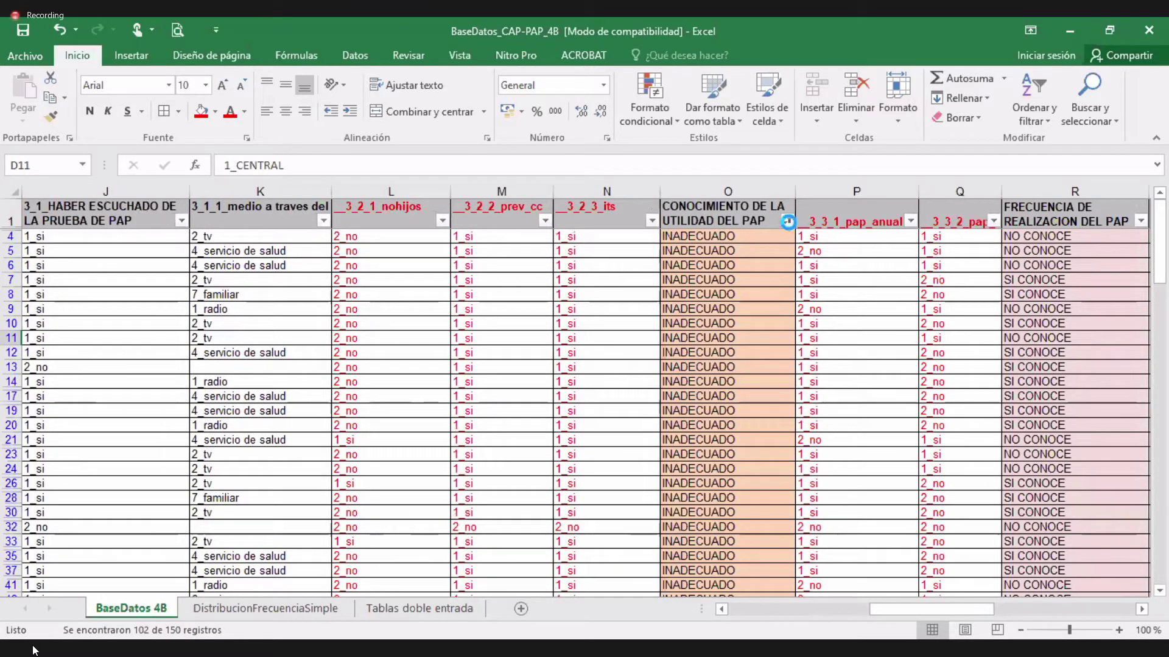
{"action": "left_click", "coordinate": [616, 413]}
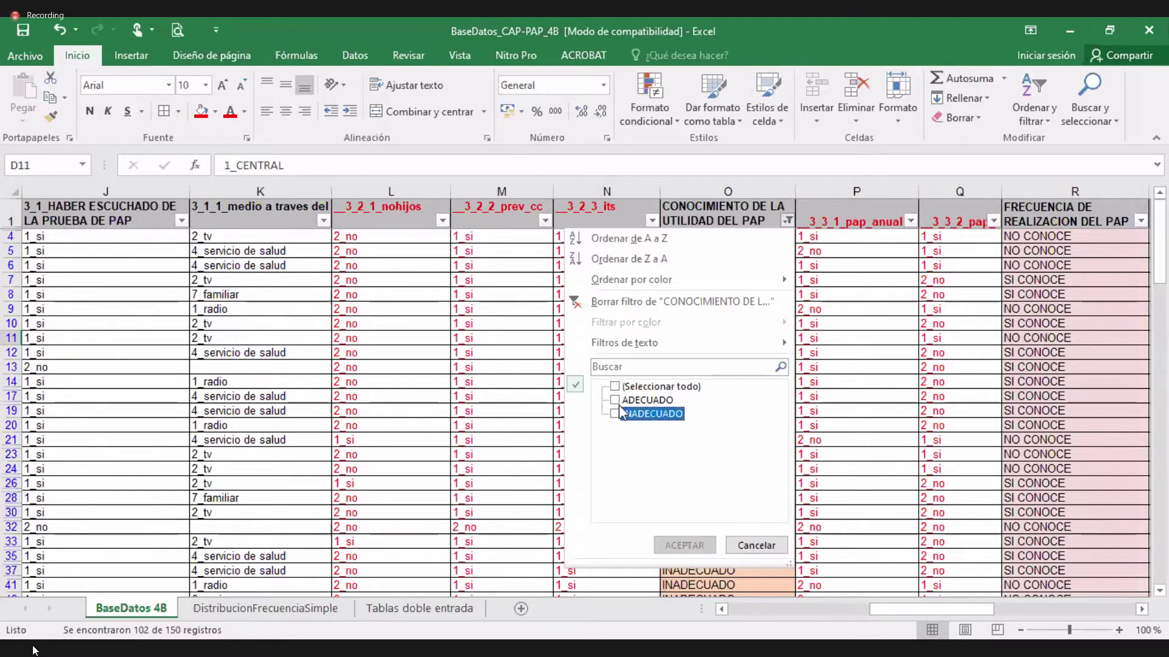
{"action": "left_click", "coordinate": [616, 401]}
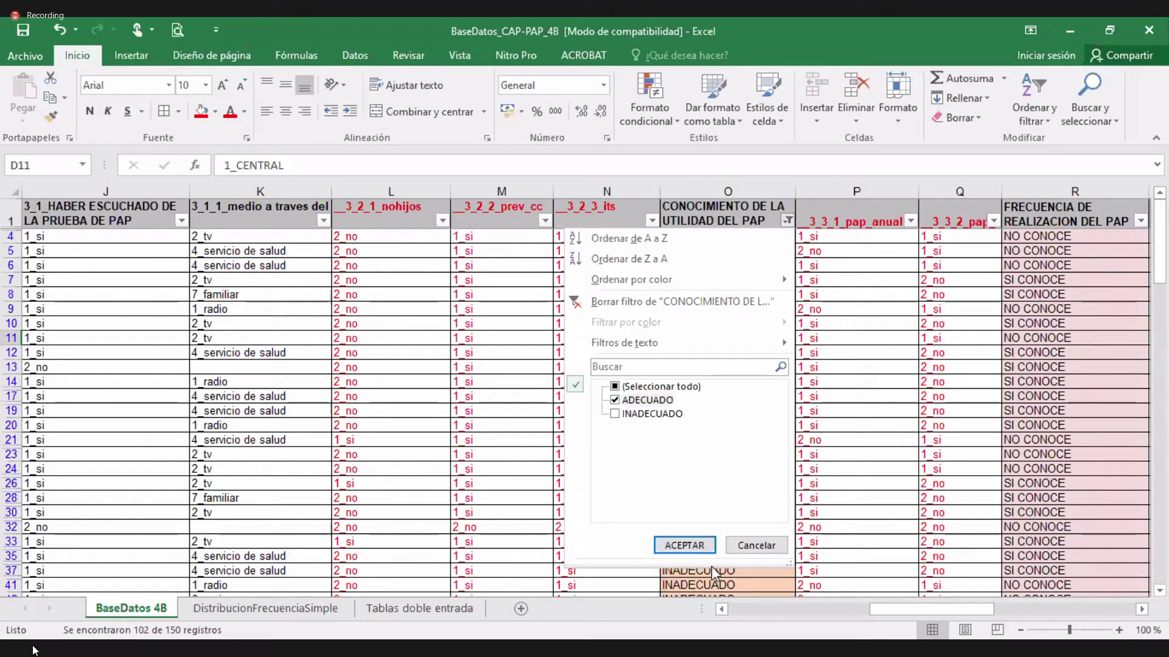
{"action": "left_click", "coordinate": [693, 553]}
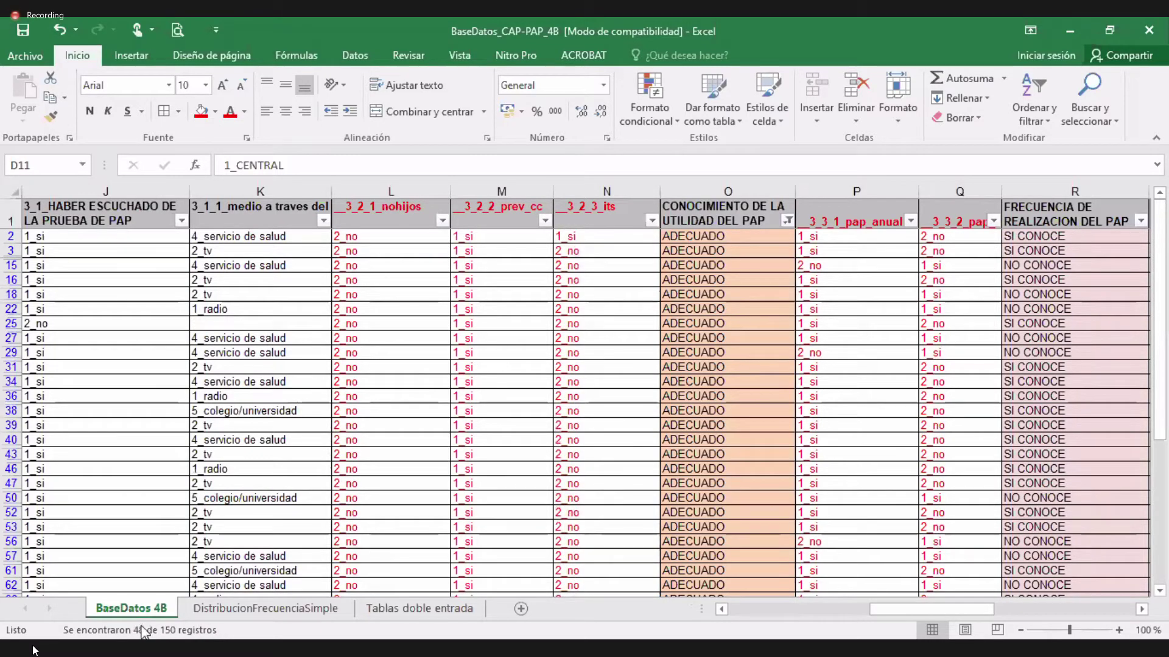
{"action": "left_click", "coordinate": [348, 383]}
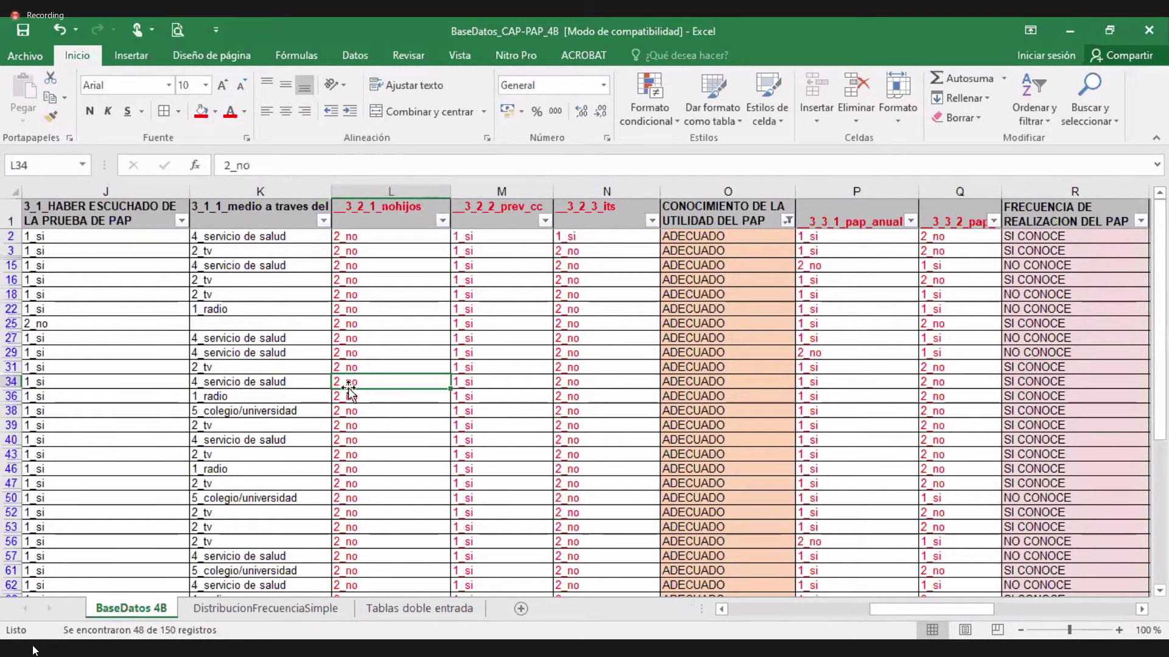
Step: Filter the 1_2_EDAD column to ages between 20 and 29,999
{"action": "scroll", "coordinate": [348, 389], "scroll_direction": "left", "scroll_amount": 5}
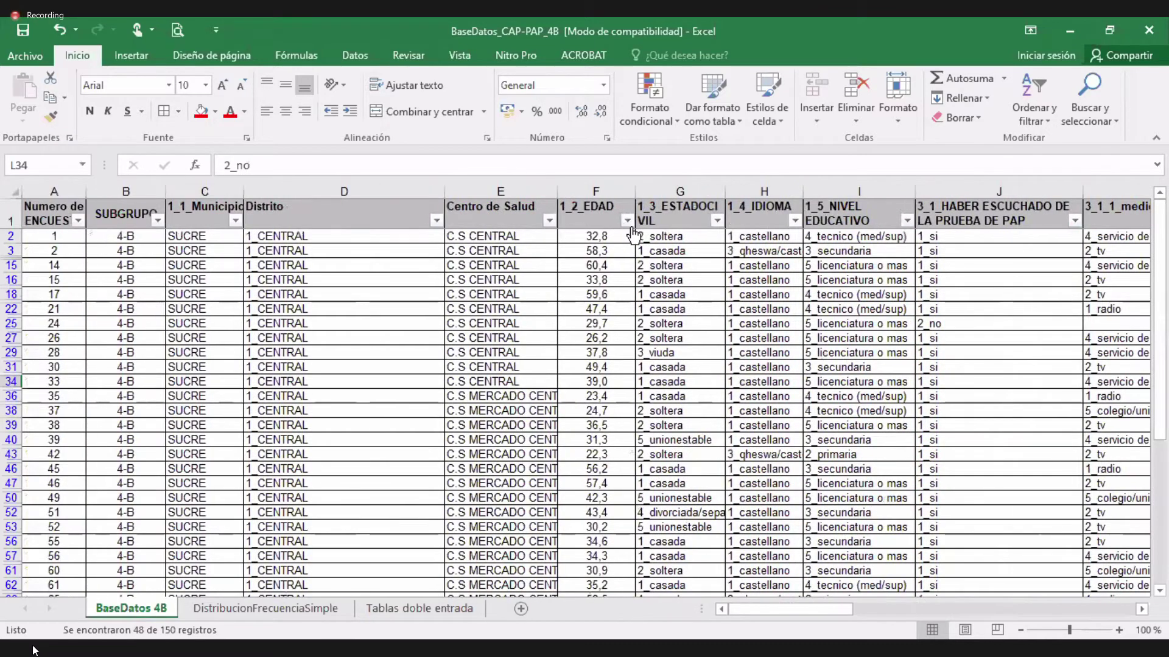
{"action": "left_click", "coordinate": [628, 223]}
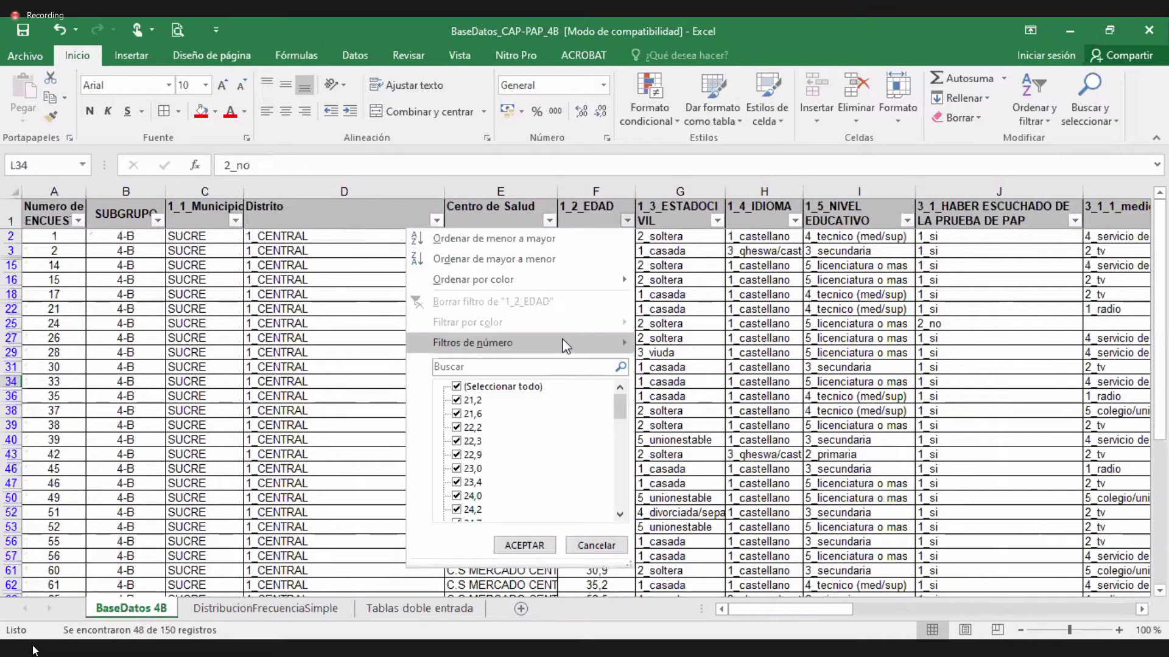
{"action": "mouse_move", "coordinate": [567, 346]}
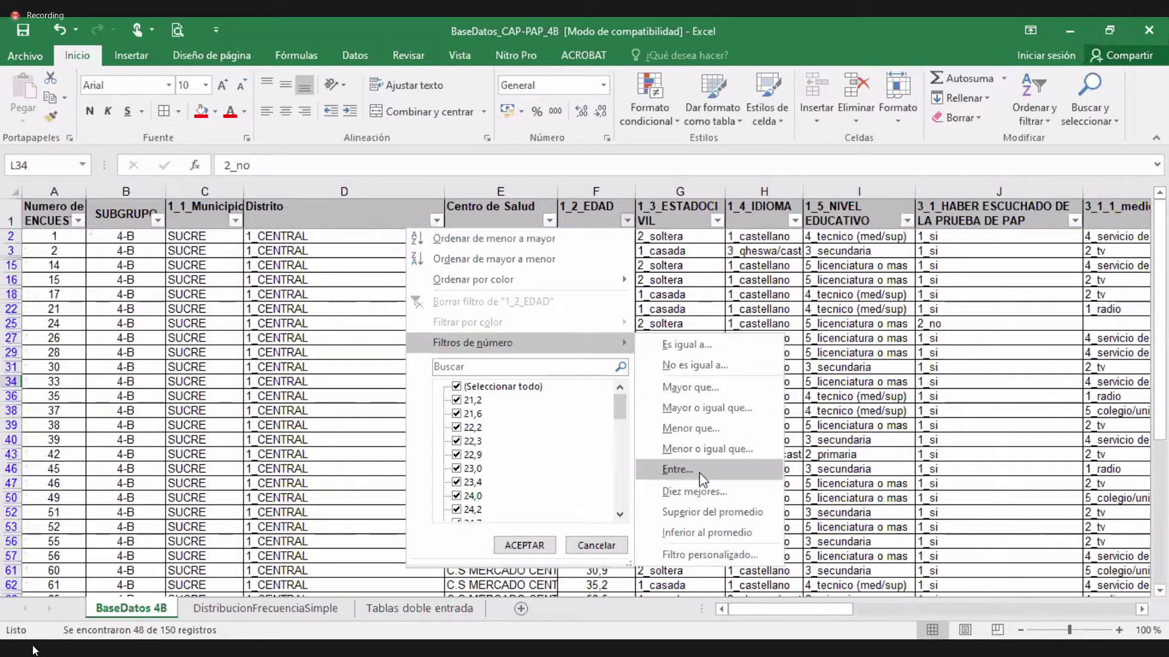
{"action": "left_click", "coordinate": [704, 479]}
{"action": "type", "text": "20"}
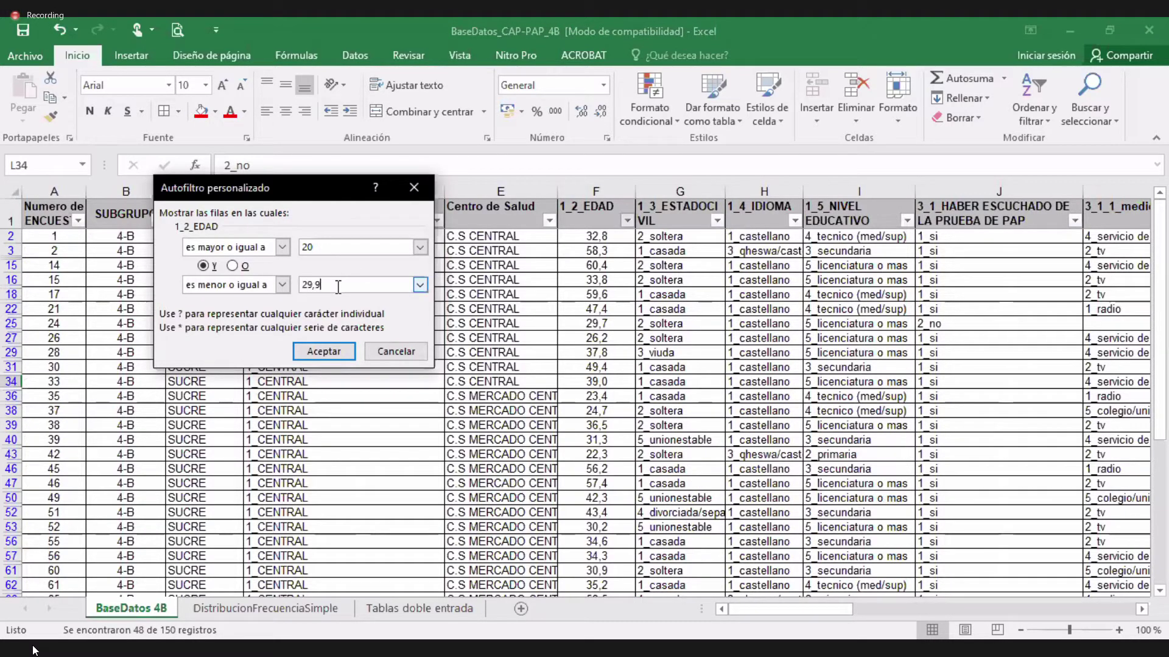
{"action": "left_click", "coordinate": [324, 352]}
Step: Enter 17 as the Adecuado N value for ages 20 a 29 in the Tablas doble entrada sheet
{"action": "left_click", "coordinate": [423, 609]}
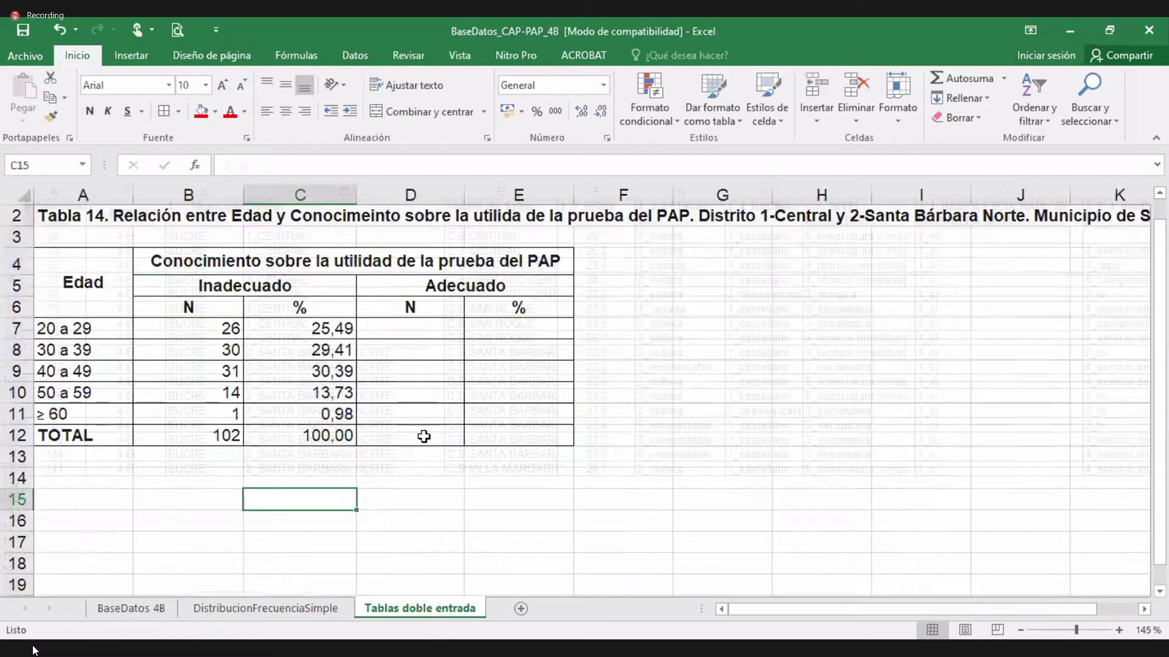
{"action": "left_click", "coordinate": [433, 332]}
{"action": "type", "text": "17"}
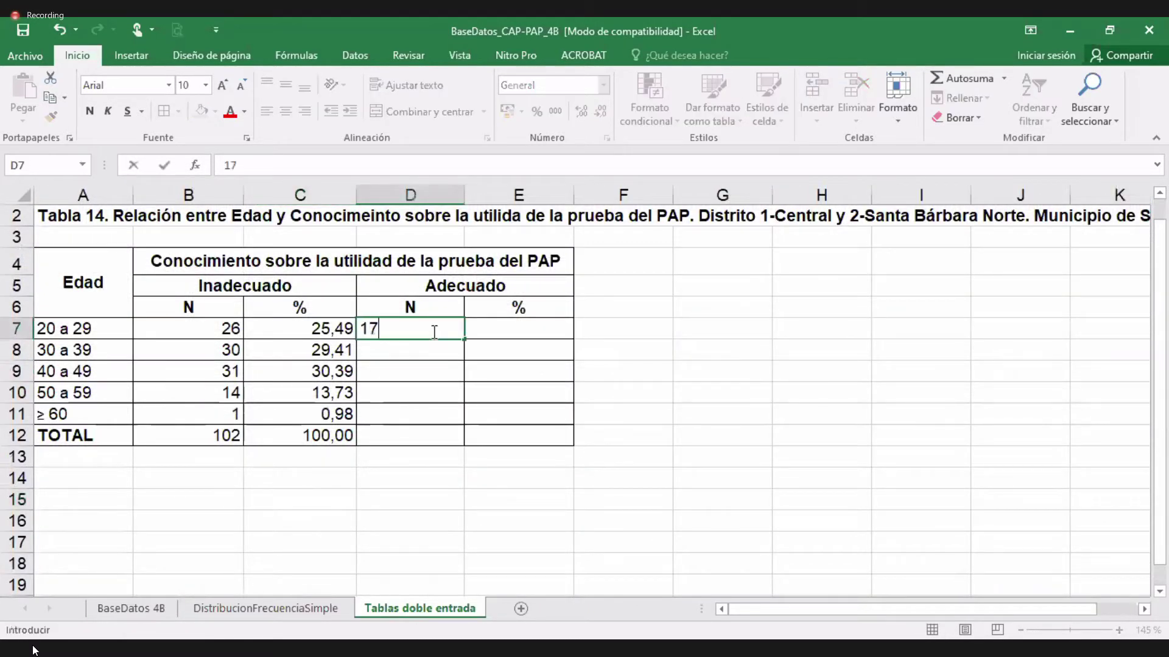
Step: Change the 1_2_EDAD filter in BaseDatos 4B to ages between 30 and 39,999
{"action": "left_click", "coordinate": [152, 610]}
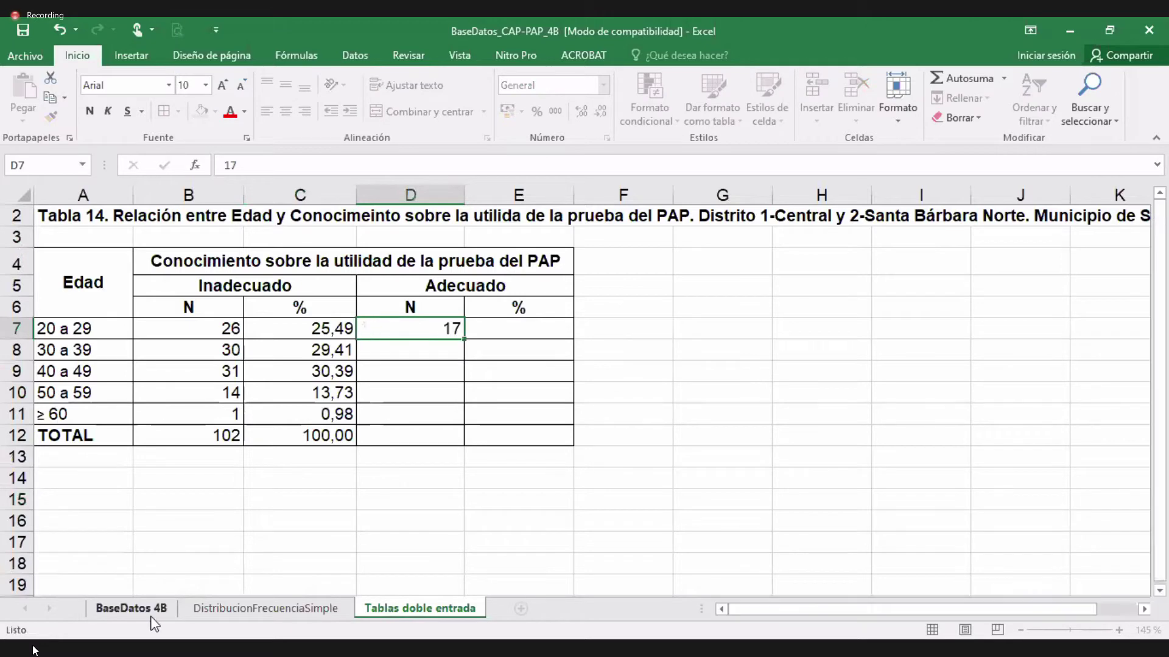
{"action": "left_click", "coordinate": [627, 220]}
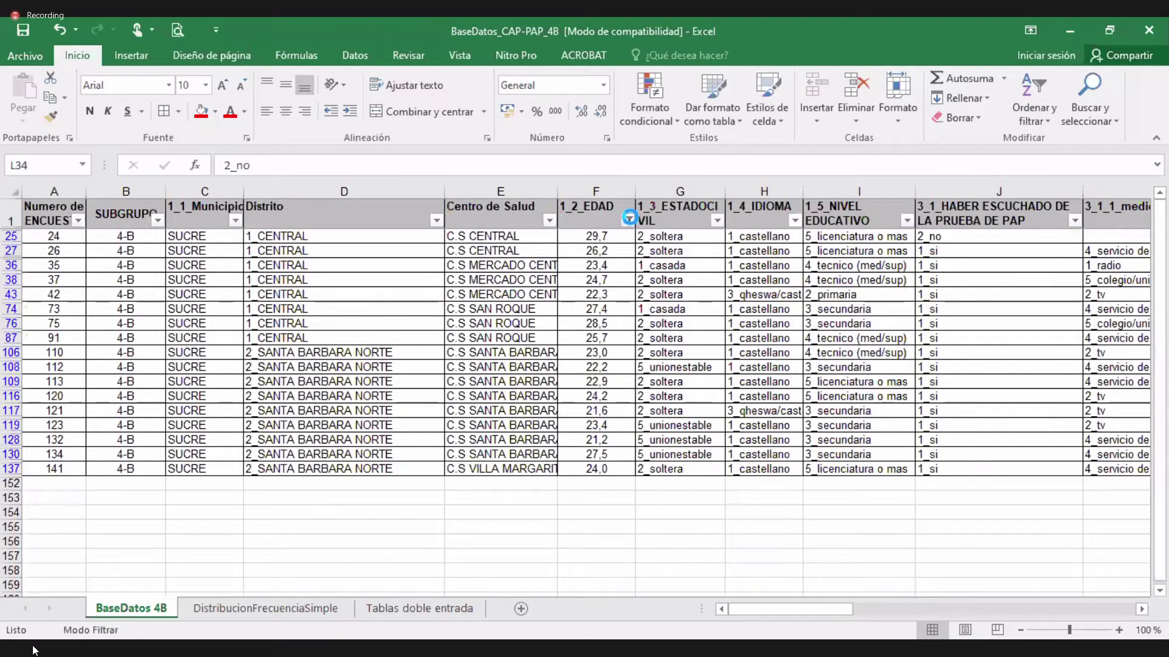
{"action": "mouse_move", "coordinate": [544, 352]}
{"action": "left_click", "coordinate": [685, 481]}
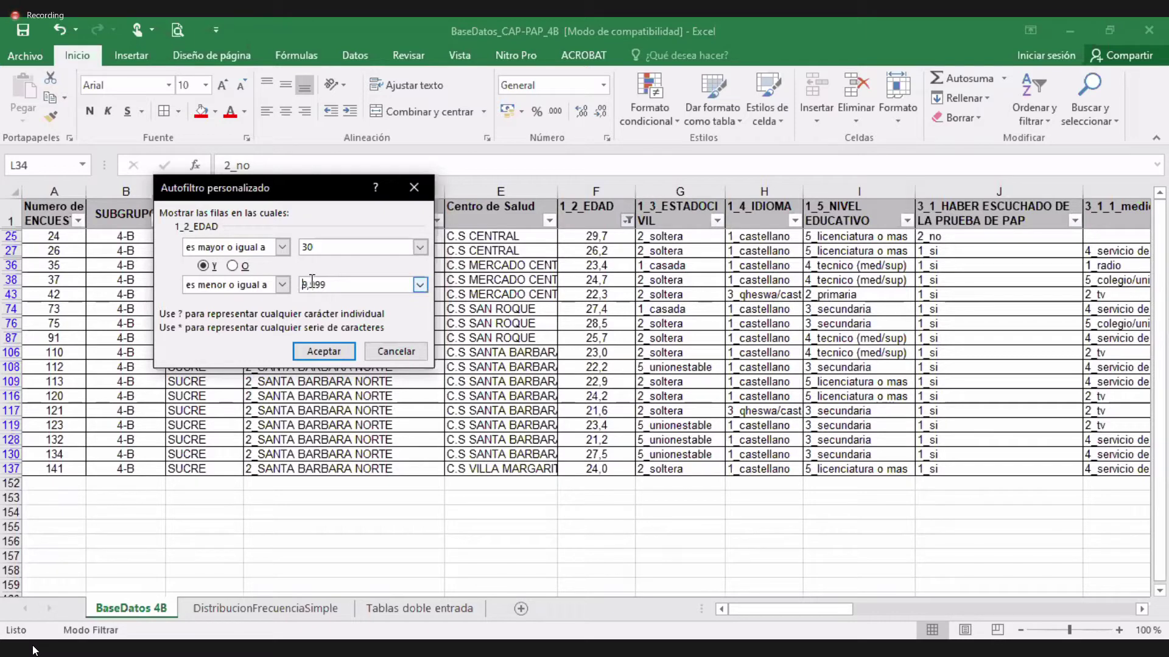
{"action": "left_click", "coordinate": [323, 352]}
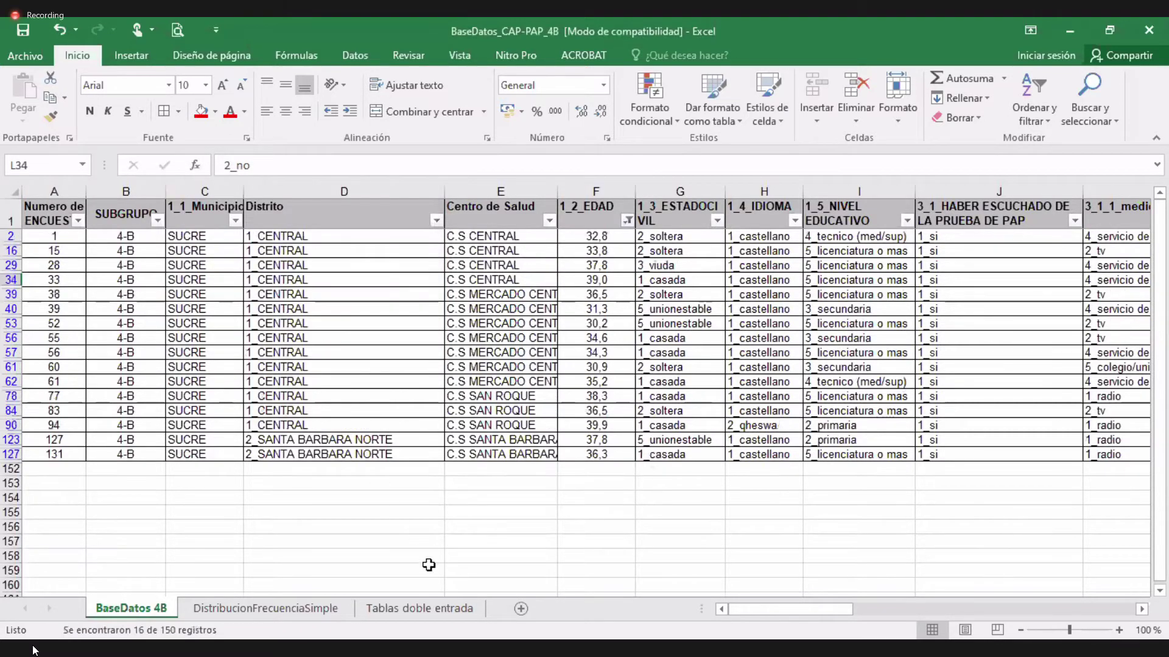
Step: Enter 16 as the Adecuado N value for ages 30 a 39 in the Tablas doble entrada sheet
{"action": "left_click", "coordinate": [429, 609]}
{"action": "left_click", "coordinate": [416, 355]}
{"action": "type", "text": "16"}
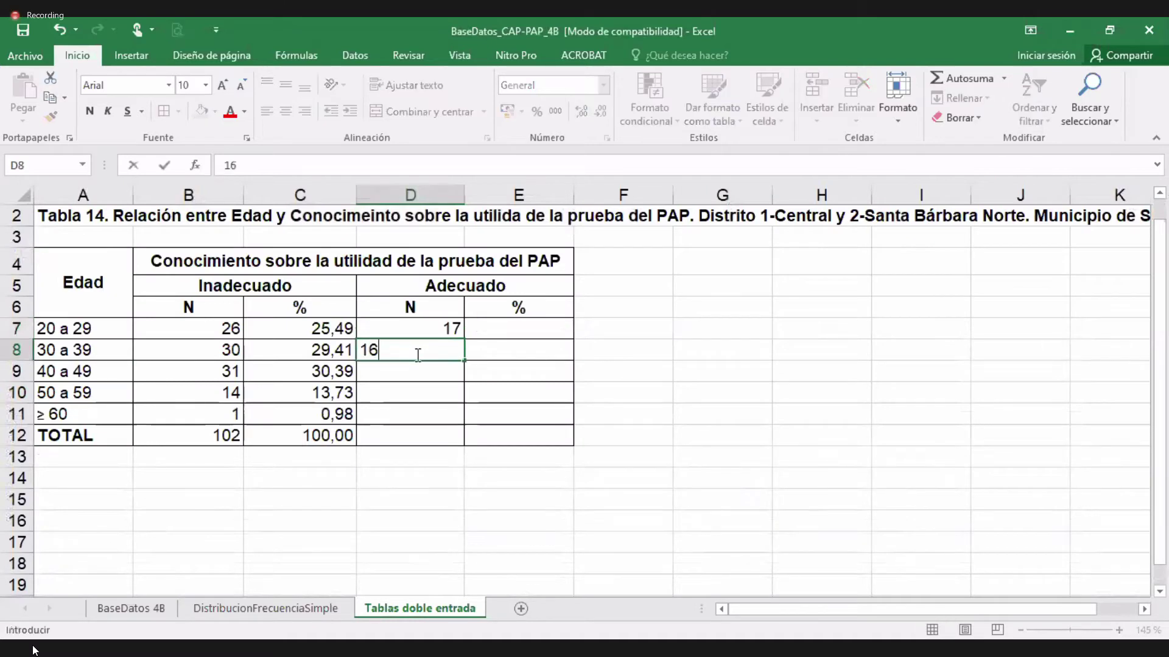
{"action": "left_click", "coordinate": [415, 571]}
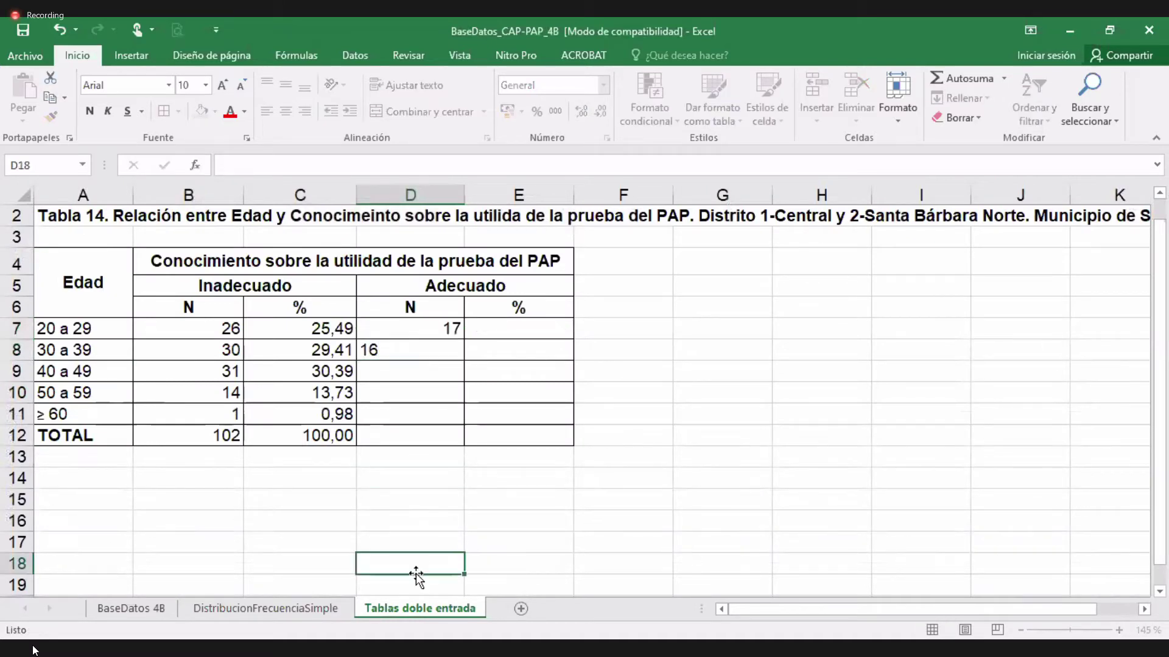
Step: Change the 1_2_EDAD filter in BaseDatos 4B to the 40 a 49 age group, with 40 as the lower limit
{"action": "left_click", "coordinate": [154, 608]}
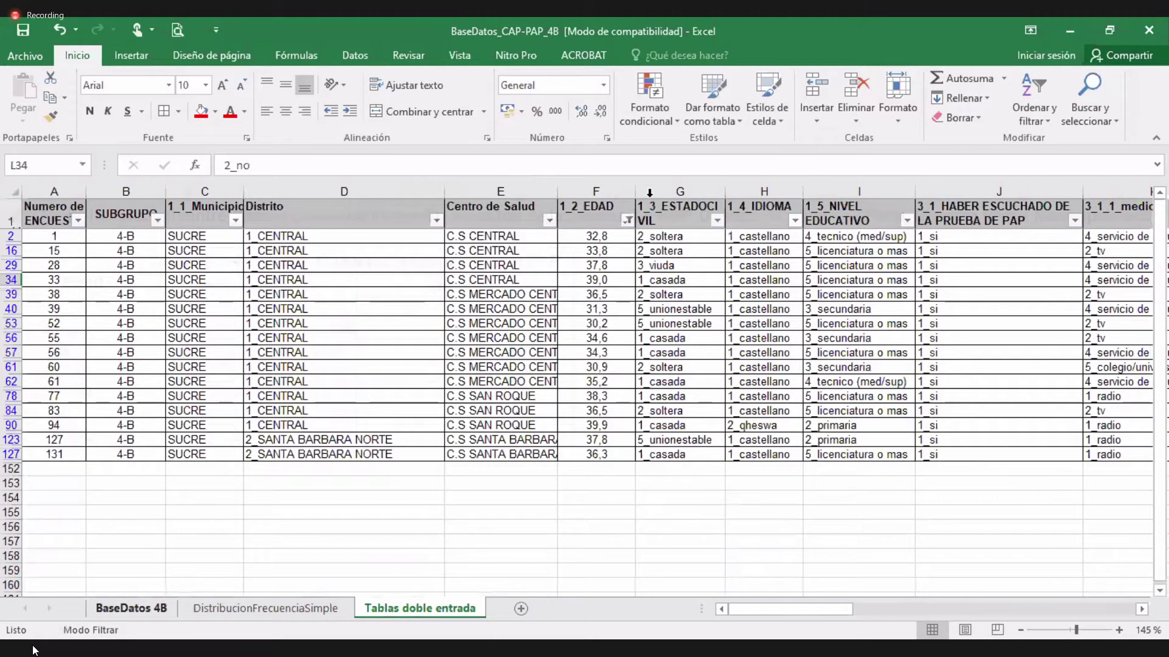
{"action": "left_click", "coordinate": [627, 224]}
{"action": "left_click", "coordinate": [628, 221]}
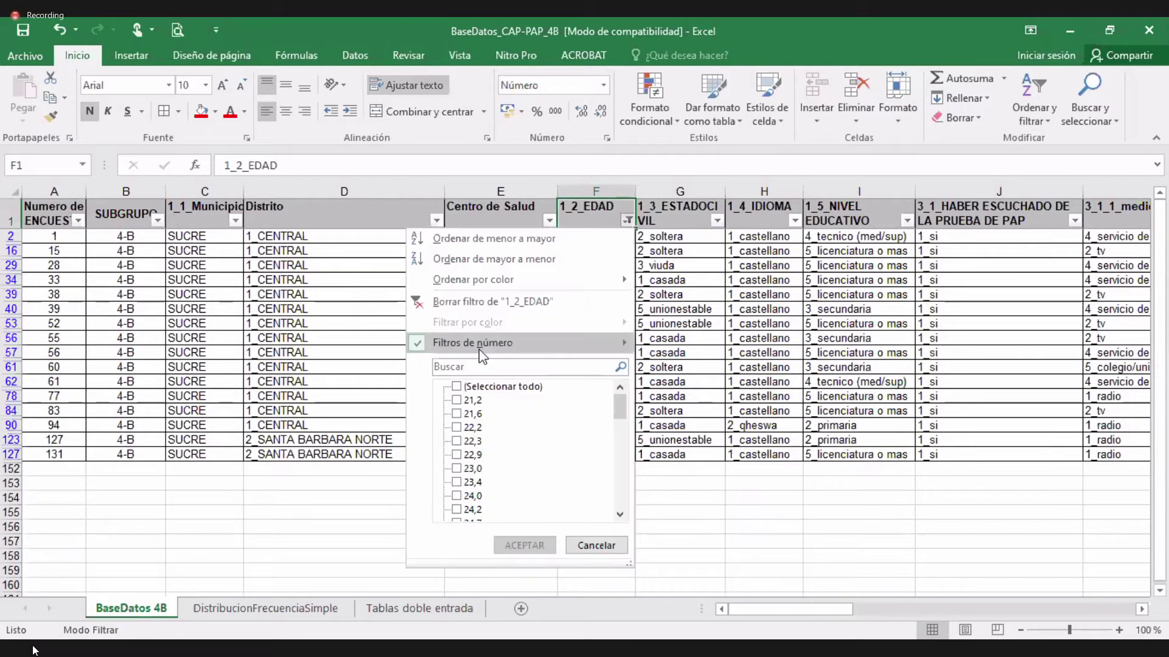
{"action": "mouse_move", "coordinate": [483, 356]}
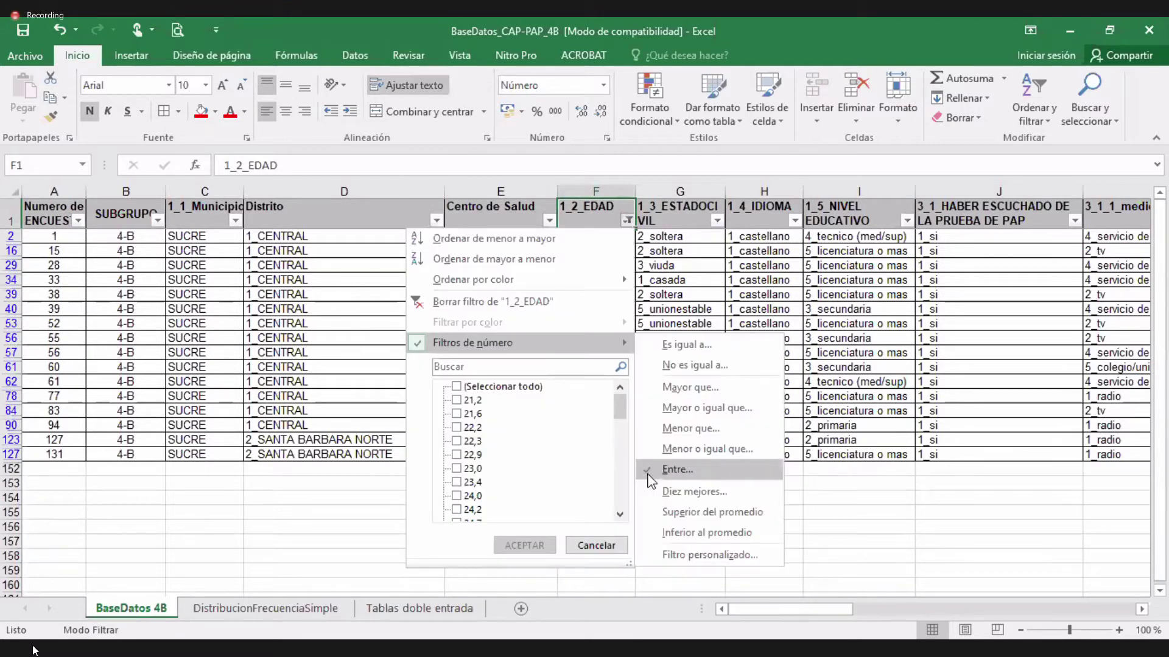
{"action": "left_click", "coordinate": [649, 472]}
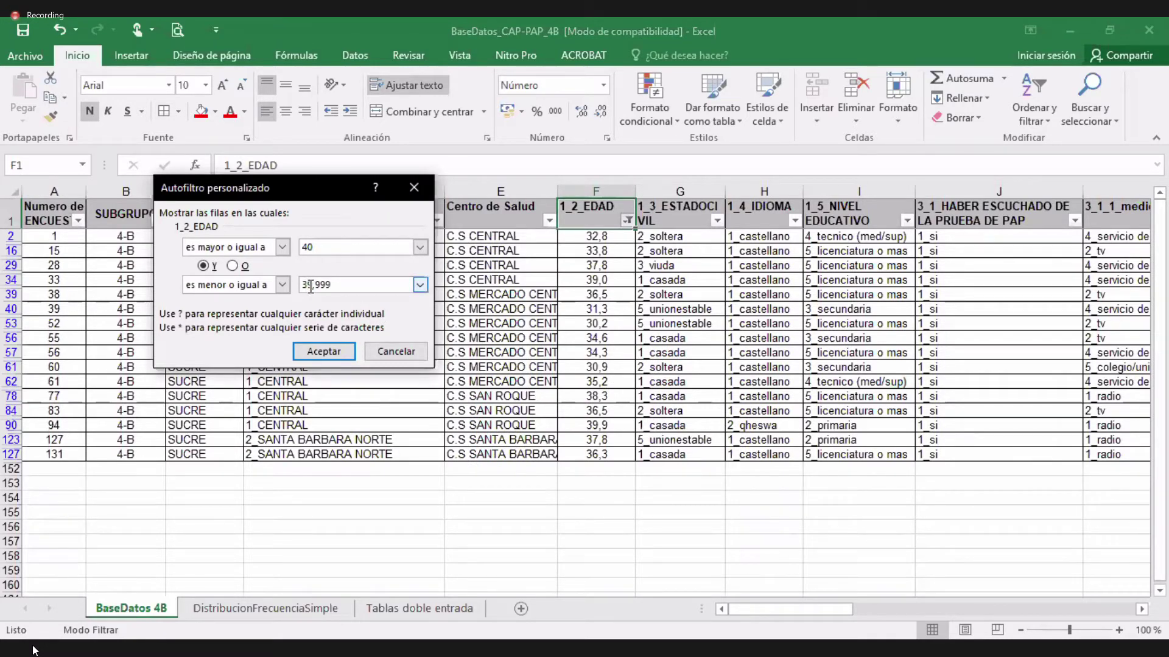
{"action": "left_click", "coordinate": [327, 350]}
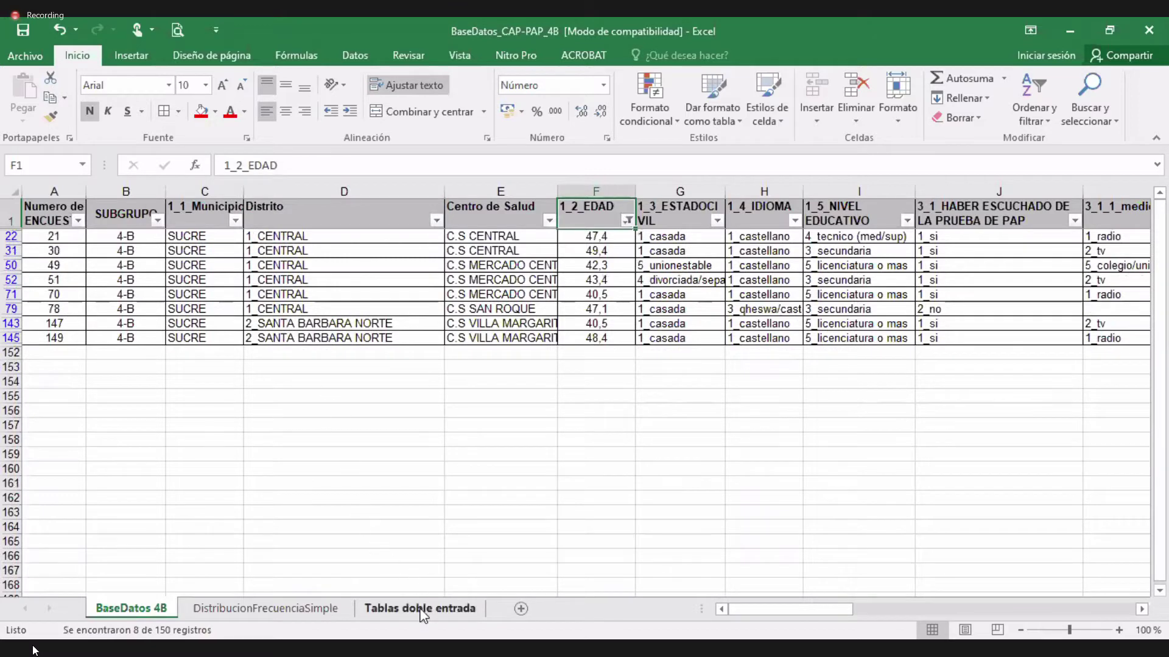
Step: Enter 8 as the Adecuado N value for ages 40 a 49 in the Tablas doble entrada sheet
{"action": "left_click", "coordinate": [421, 608]}
{"action": "left_click", "coordinate": [432, 364]}
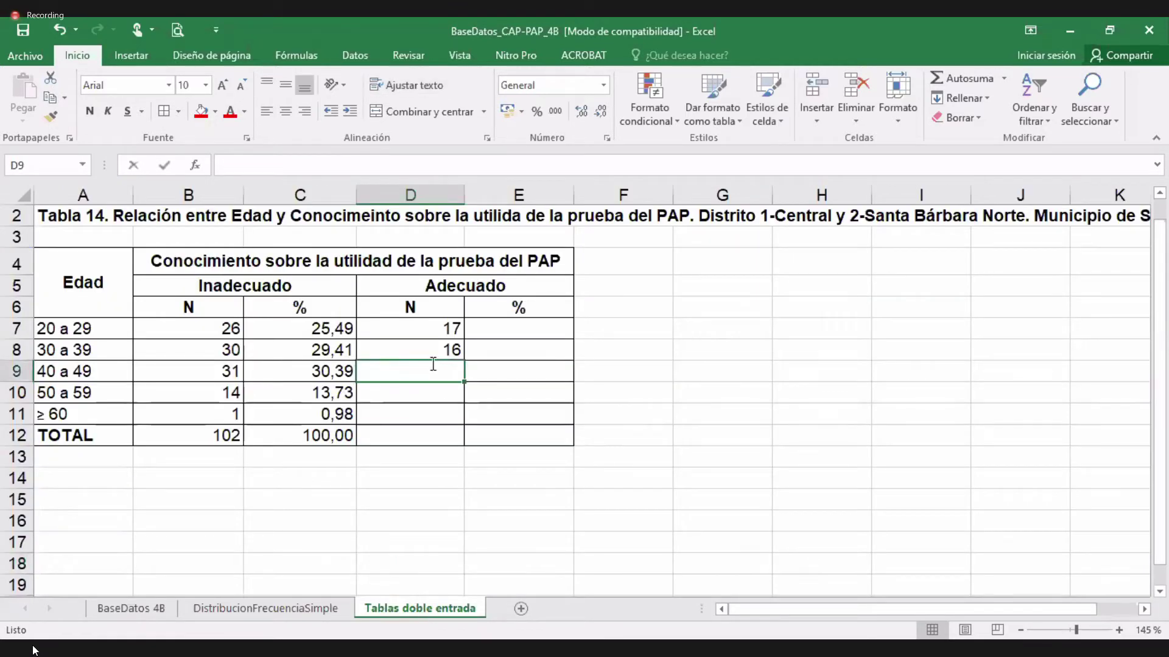
{"action": "type", "text": "8"}
{"action": "left_click", "coordinate": [426, 492]}
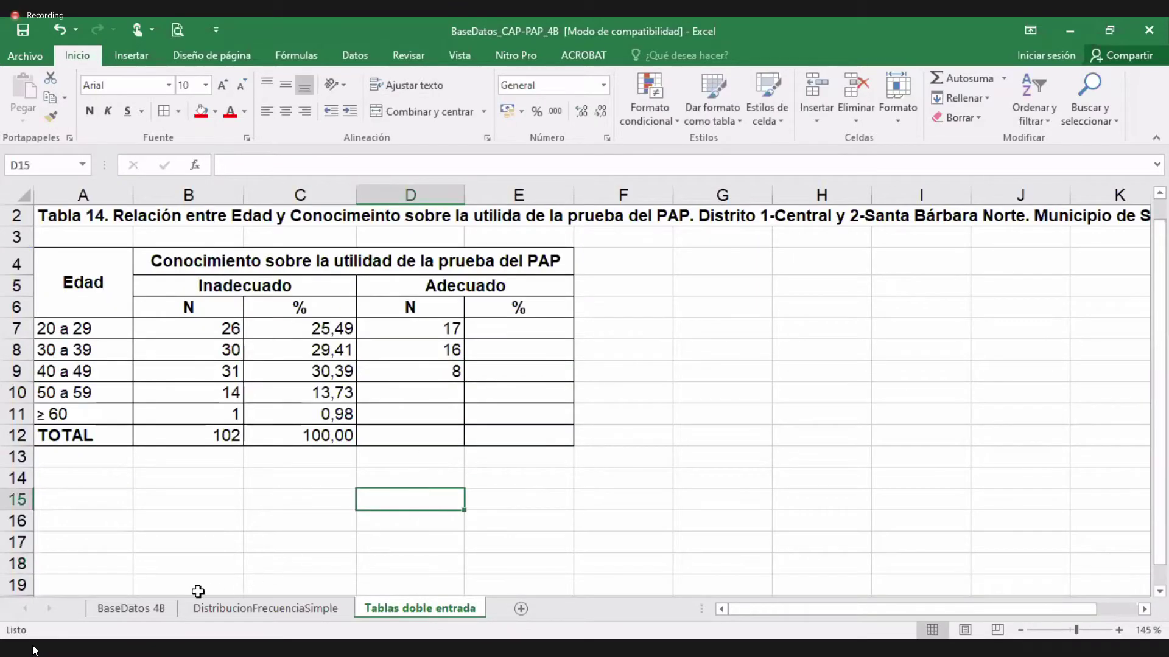
Step: Change the 1_2_EDAD filter in BaseDatos 4B to ages between 50 and 59,999
{"action": "left_click", "coordinate": [149, 611]}
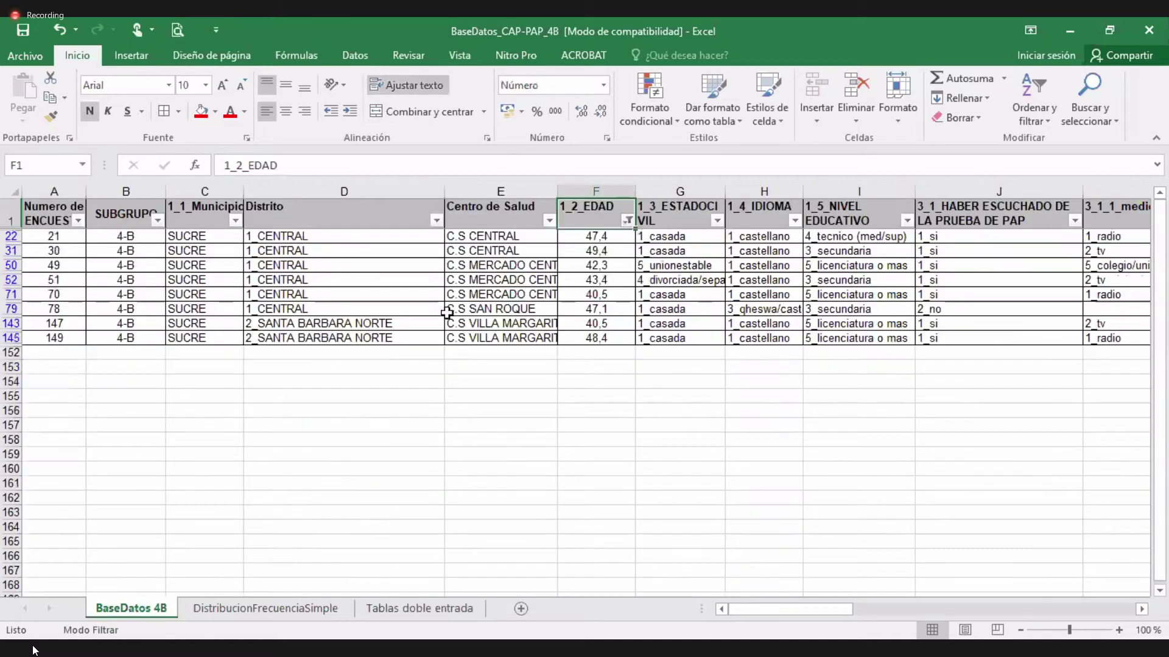
{"action": "left_click", "coordinate": [627, 221]}
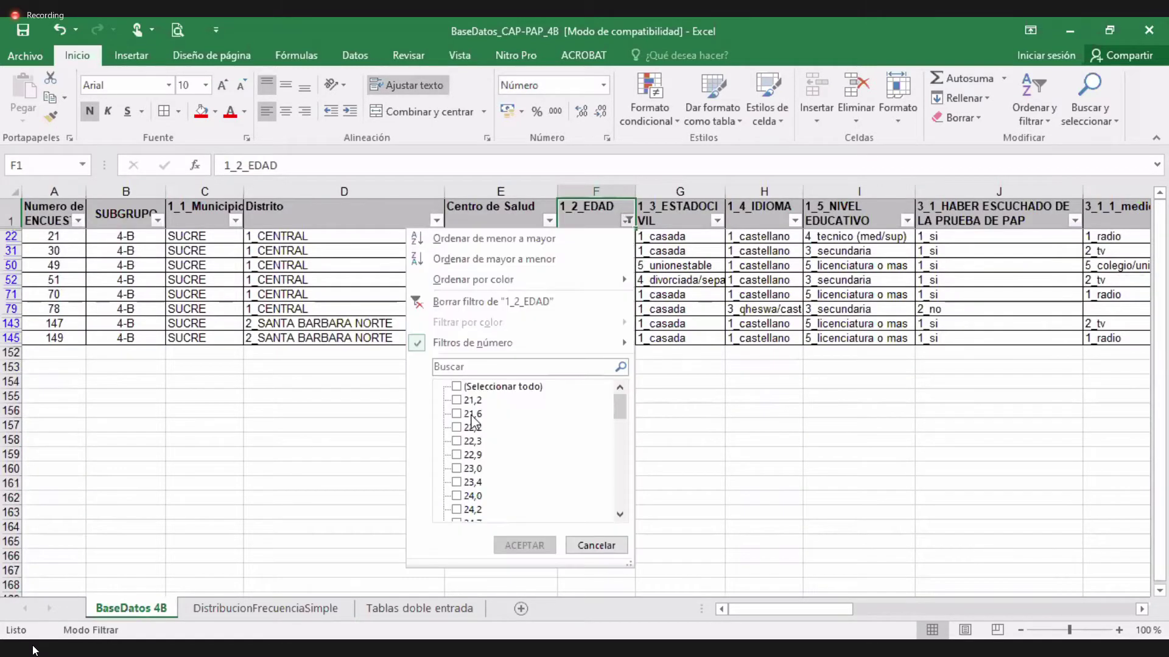
{"action": "left_click", "coordinate": [484, 350]}
{"action": "left_click", "coordinate": [656, 469]}
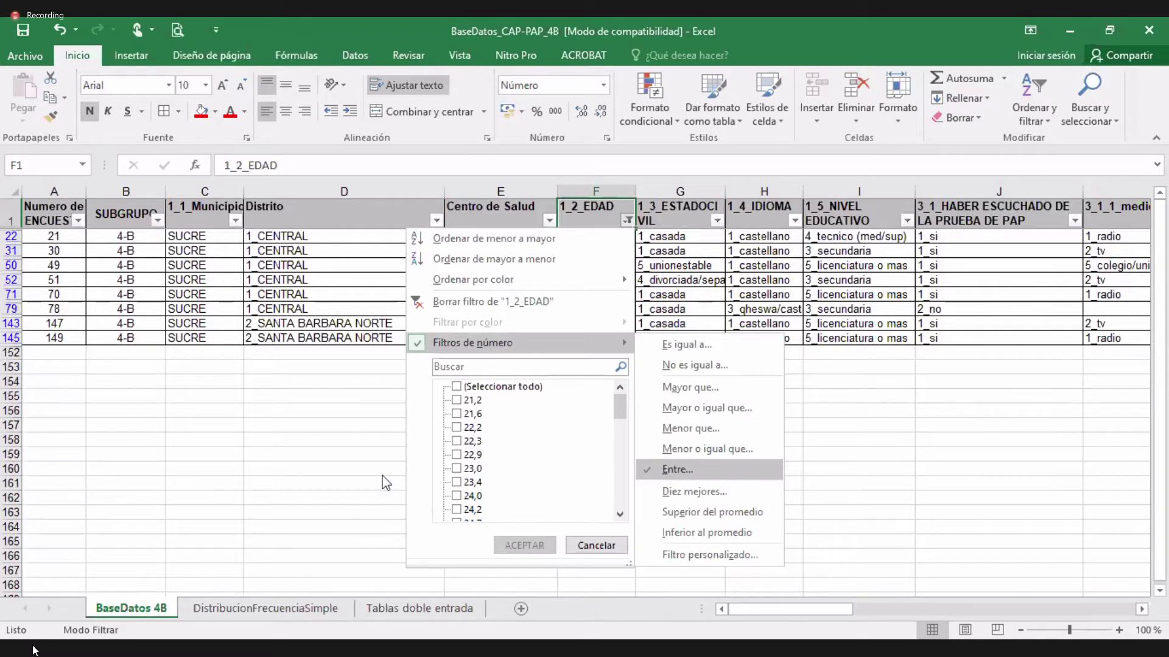
{"action": "type", "text": "59,999"}
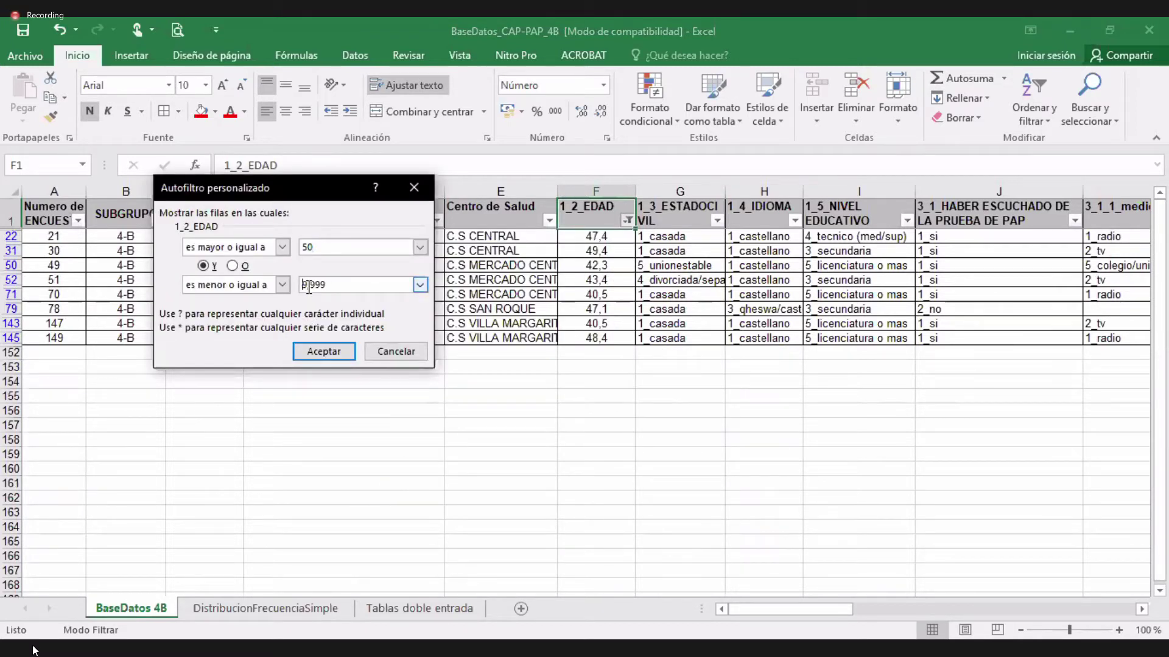
{"action": "left_click", "coordinate": [335, 352]}
Step: Enter 5 as the Adecuado N value for ages 50 a 59 in the Tablas doble entrada sheet
{"action": "left_click", "coordinate": [428, 625]}
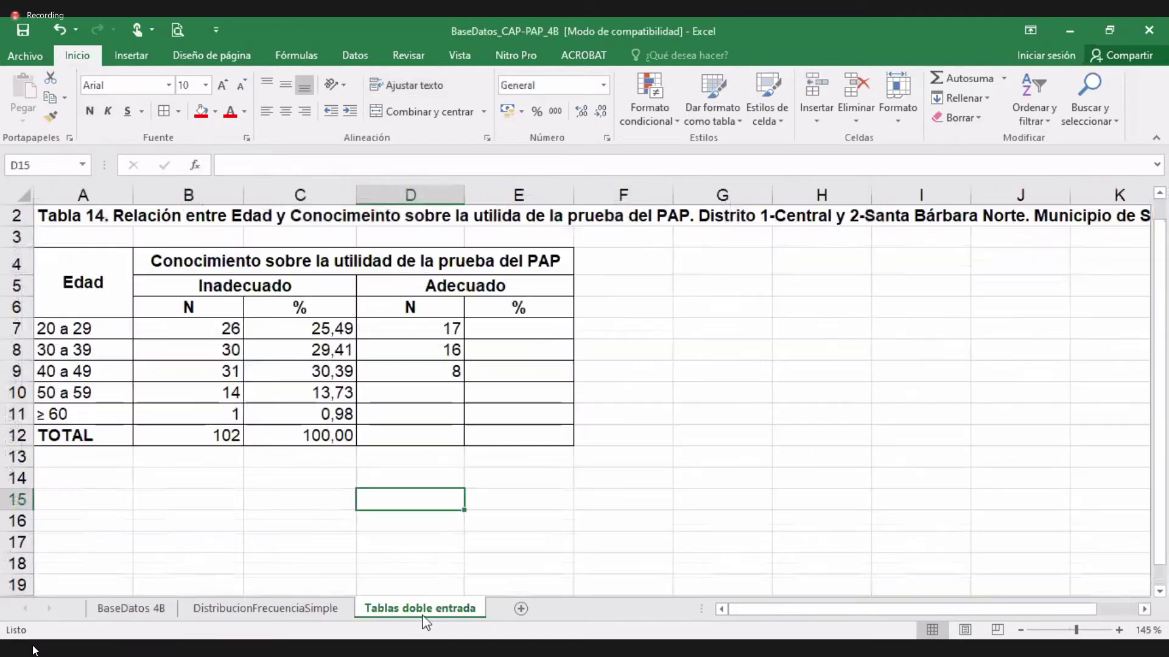
{"action": "left_click", "coordinate": [426, 398]}
{"action": "type", "text": "5"}
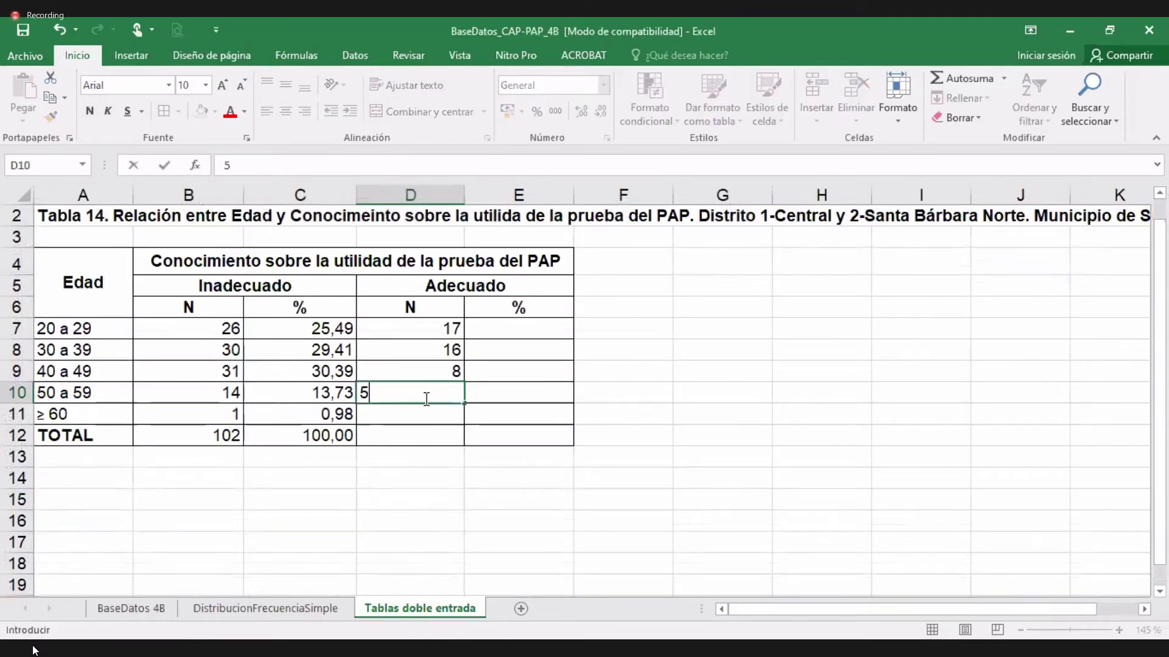
Step: Change the 1_2_EDAD filter in BaseDatos 4B to ages greater than or equal to 60,00
{"action": "left_click", "coordinate": [159, 607]}
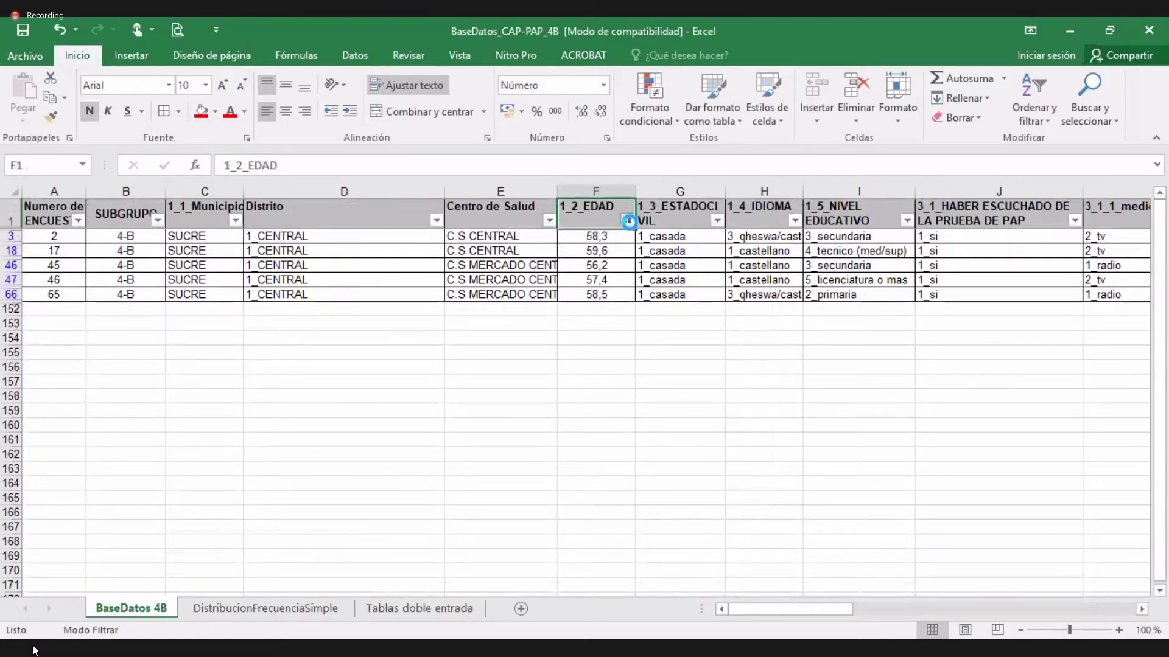
{"action": "left_click", "coordinate": [627, 220]}
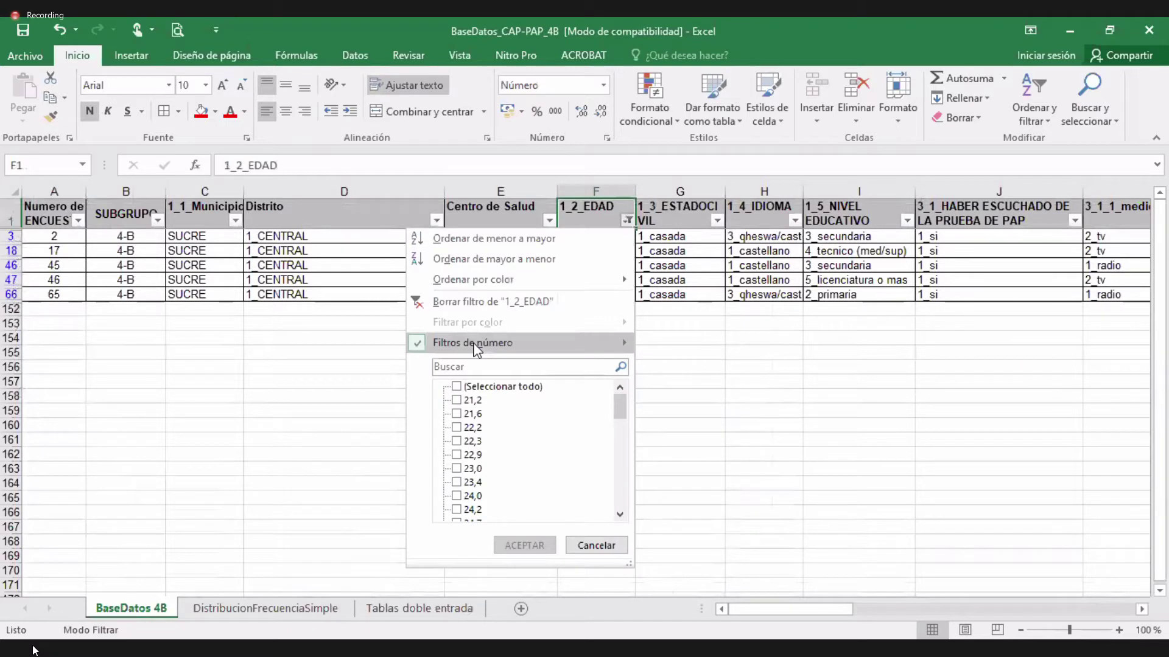
{"action": "mouse_move", "coordinate": [474, 347]}
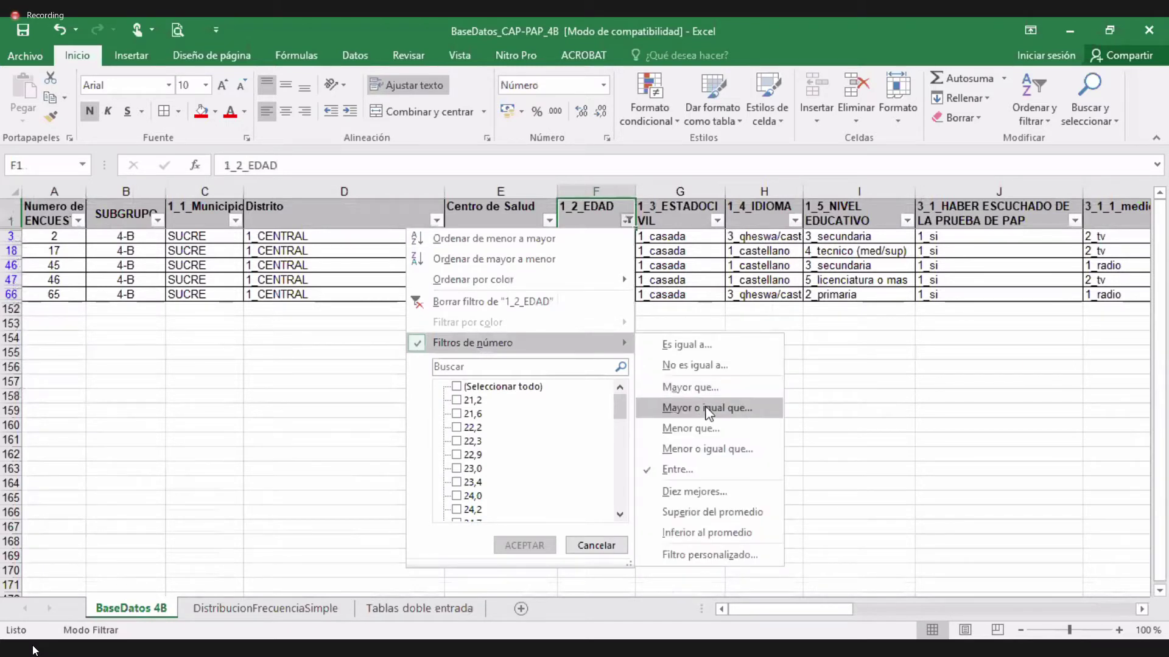
{"action": "left_click", "coordinate": [707, 409]}
{"action": "type", "text": "60,"}
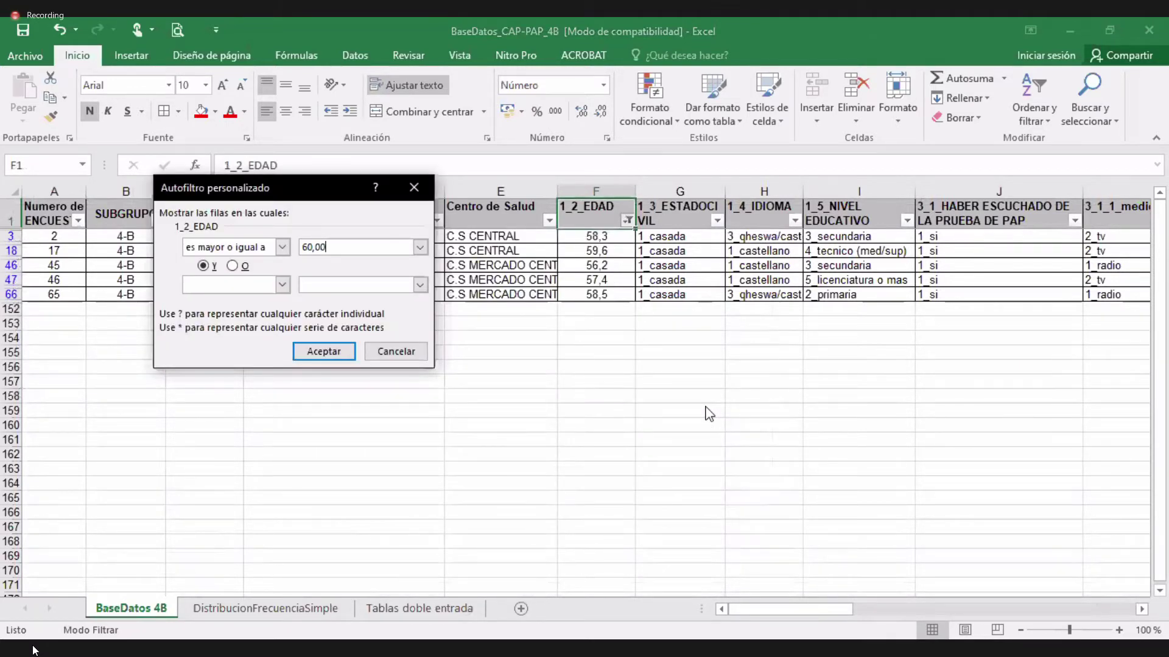
{"action": "type", "text": "00"}
{"action": "left_click", "coordinate": [324, 351]}
Step: Enter 2 as the Adecuado N value for ages ≥ 60 in the Tablas doble entrada sheet
{"action": "left_click", "coordinate": [450, 611]}
{"action": "left_click", "coordinate": [436, 406]}
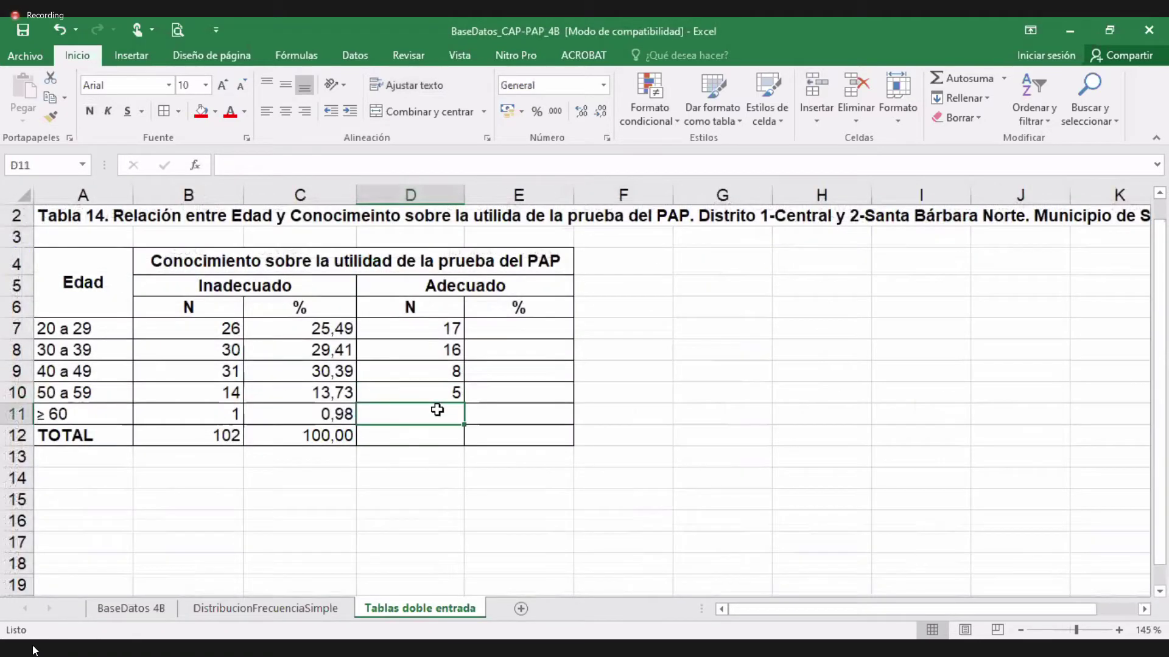
{"action": "type", "text": "2"}
{"action": "key", "text": "Return"}
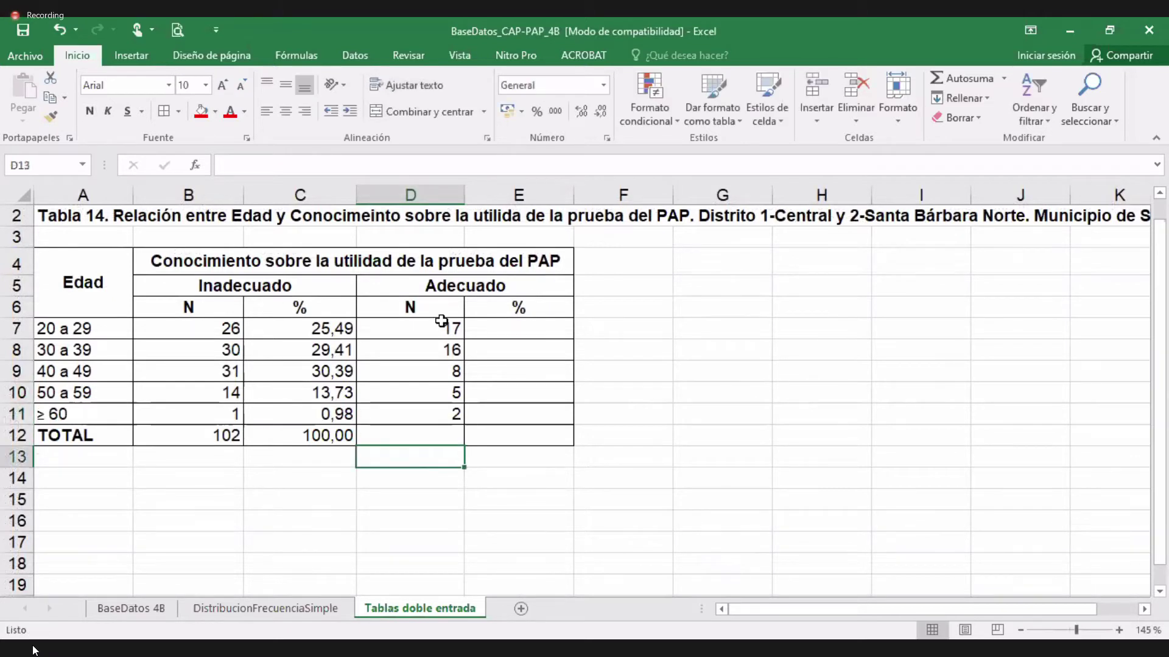
Step: Sum the Adecuado N counts of all age groups into the TOTAL row with Autosuma
{"action": "left_click", "coordinate": [442, 323]}
{"action": "left_click_drag", "start_coordinate": [442, 352], "coordinate": [448, 435]}
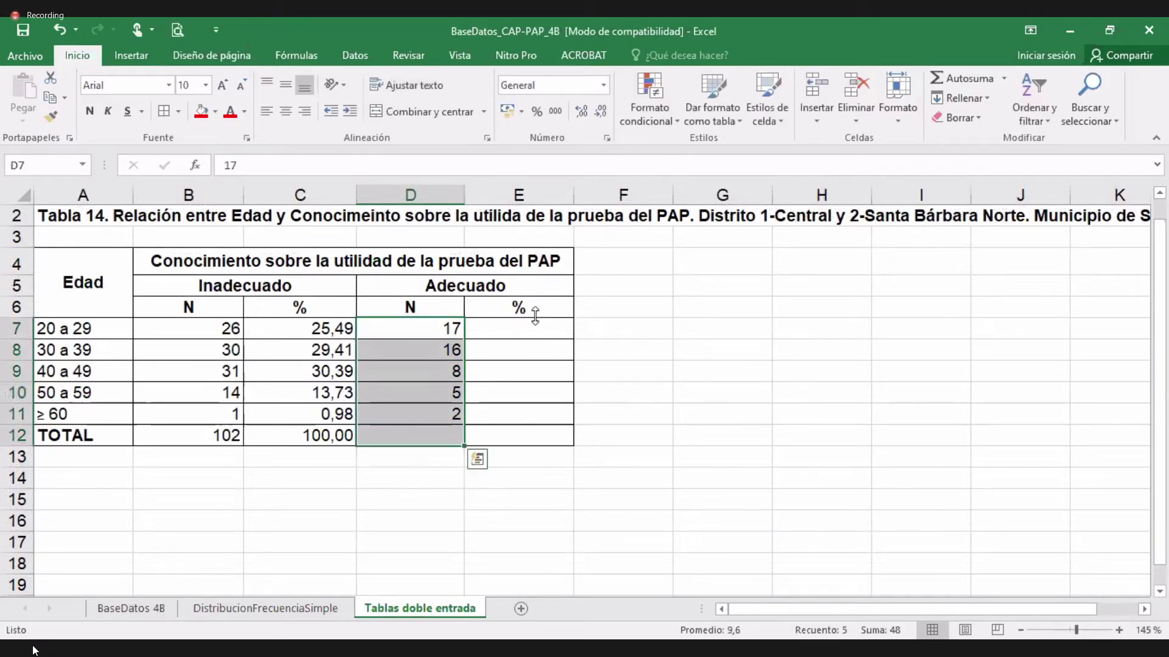
{"action": "left_click", "coordinate": [982, 80]}
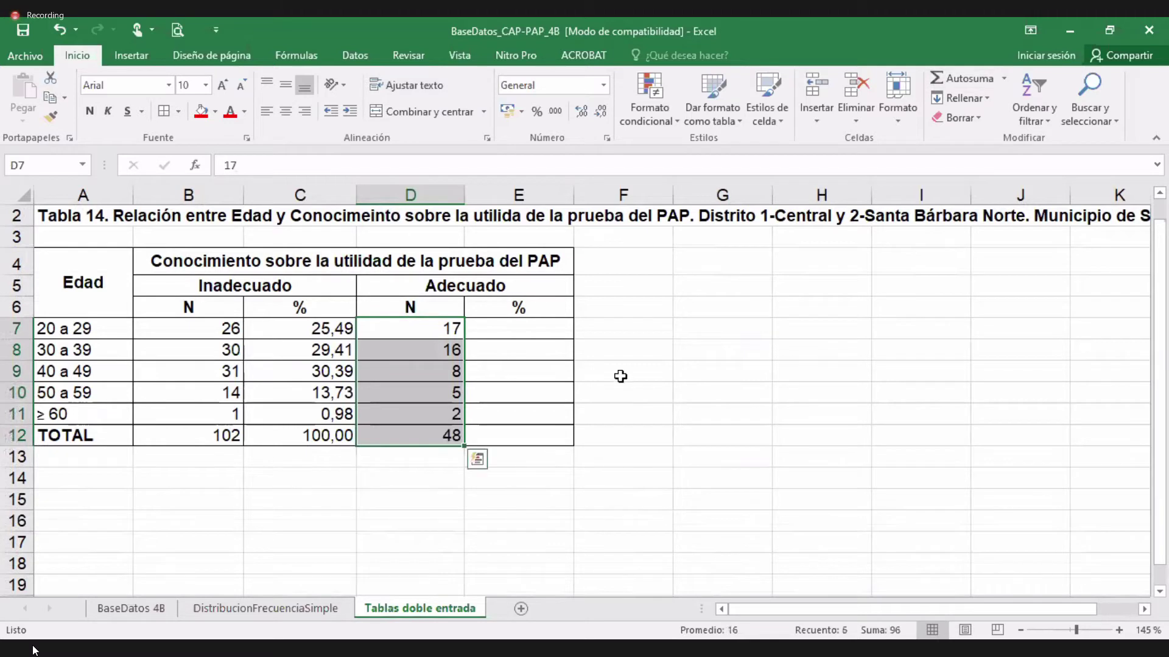
{"action": "left_click", "coordinate": [600, 432]}
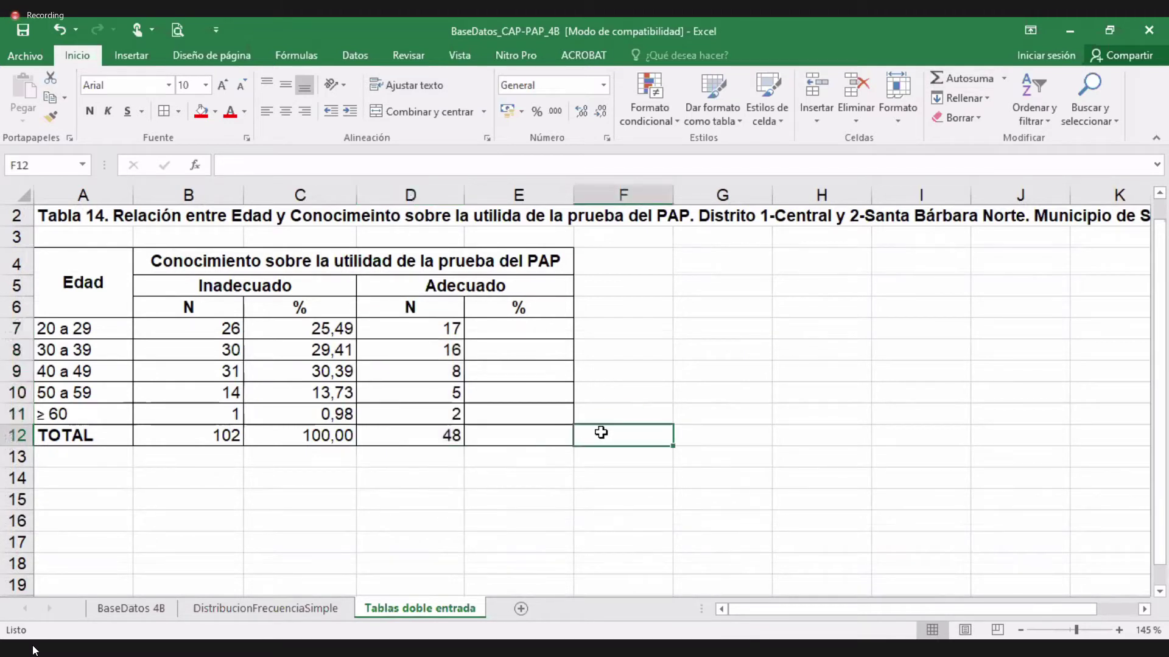
{"action": "type", "text": "="}
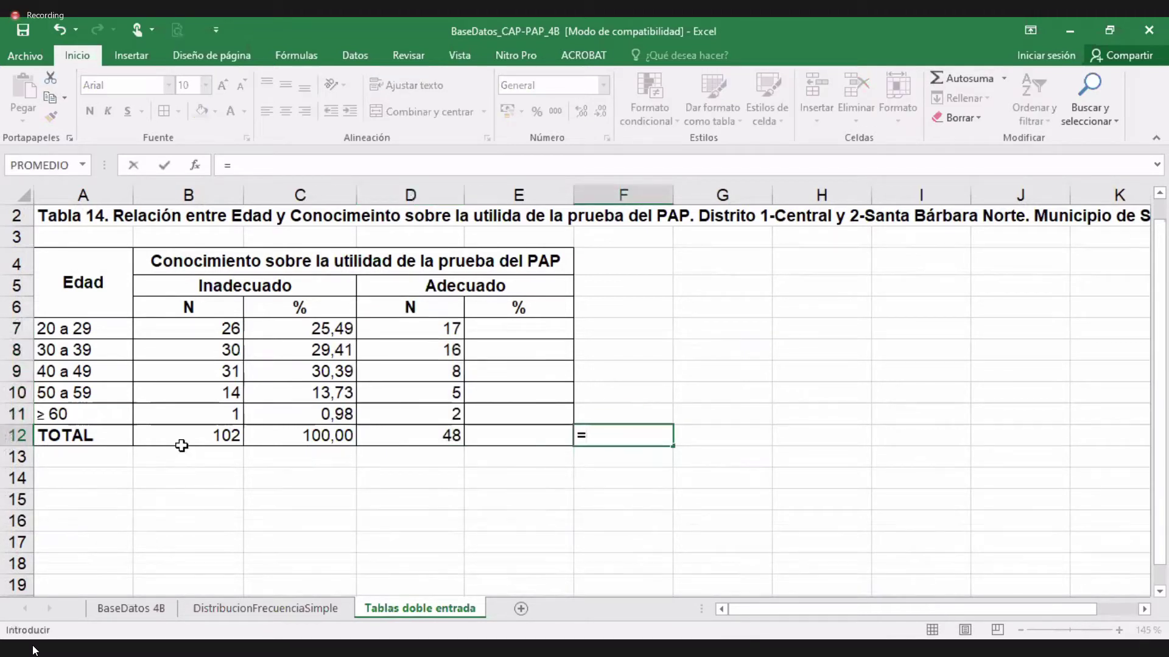
{"action": "left_click", "coordinate": [232, 436]}
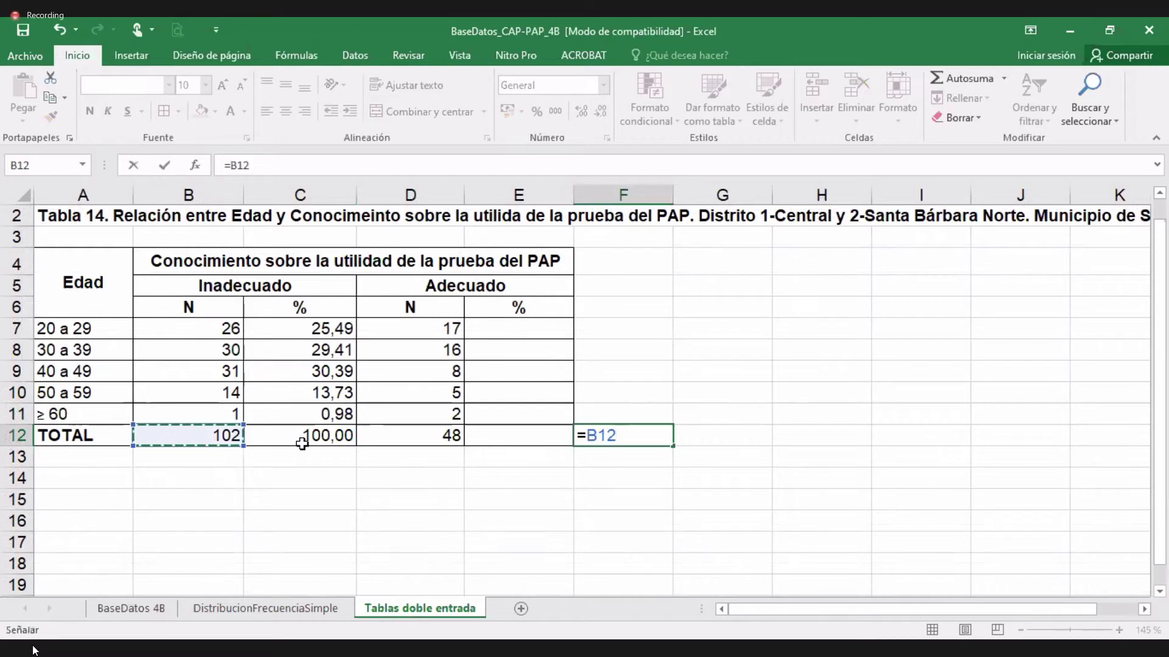
{"action": "type", "text": "+"}
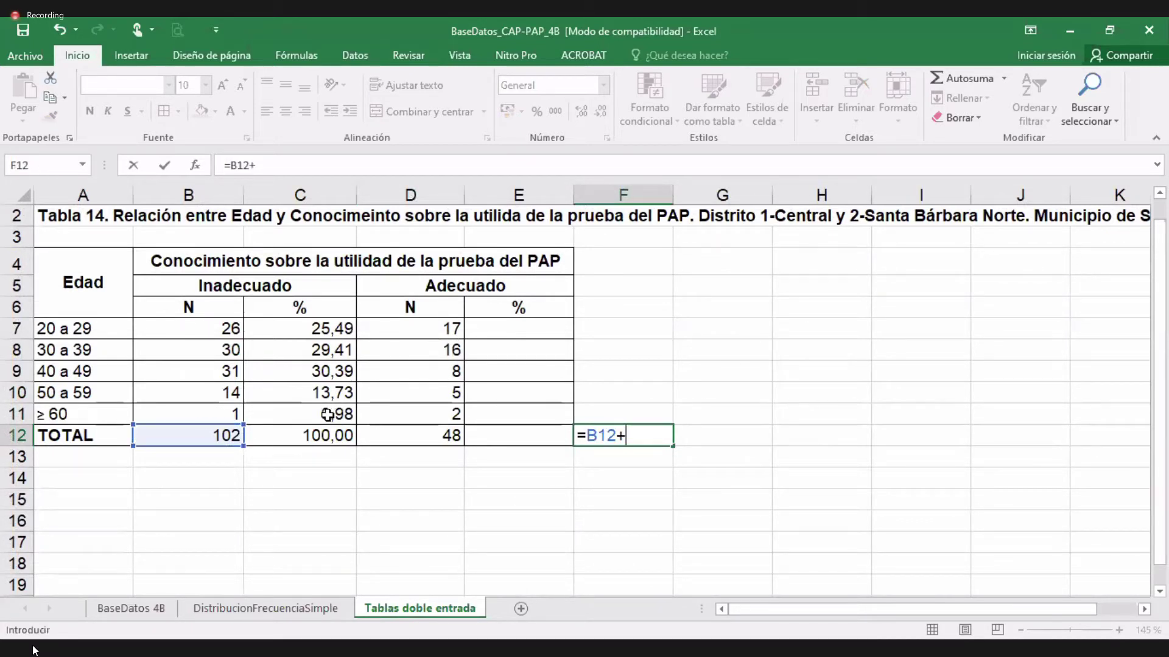
{"action": "left_click", "coordinate": [329, 437]}
{"action": "key", "text": "Return"}
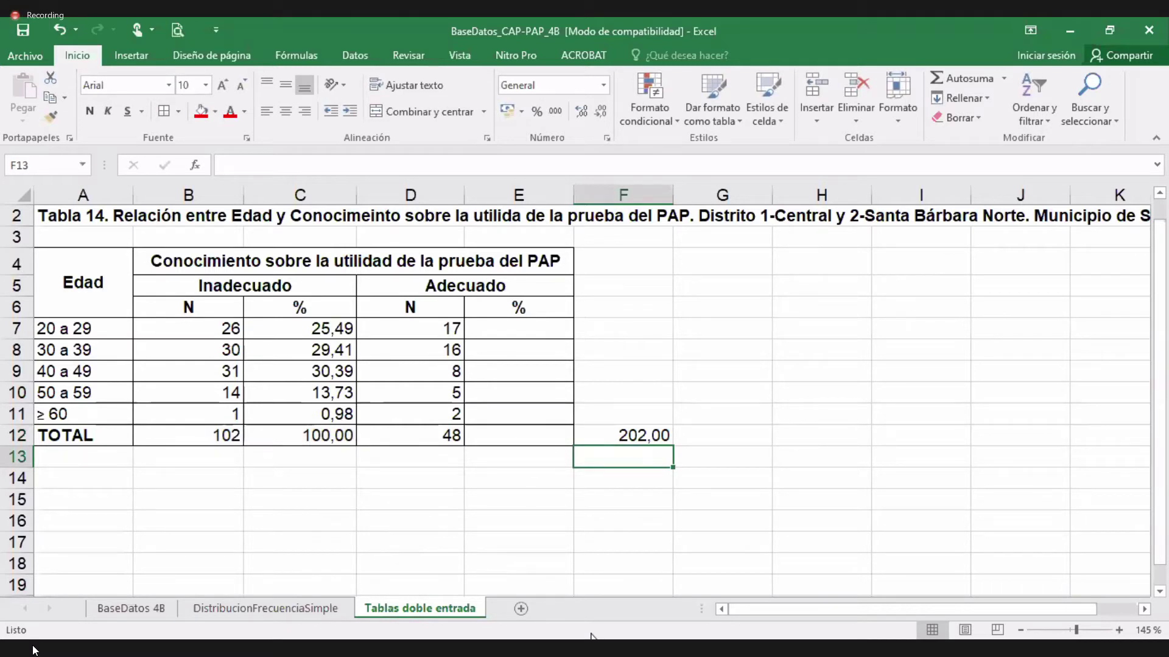
{"action": "key", "text": "ctrl+z"}
Step: Add the Inadecuado and Adecuado N totals in cell F12 with =B12+D12 and check the formula's references
{"action": "type", "text": "="}
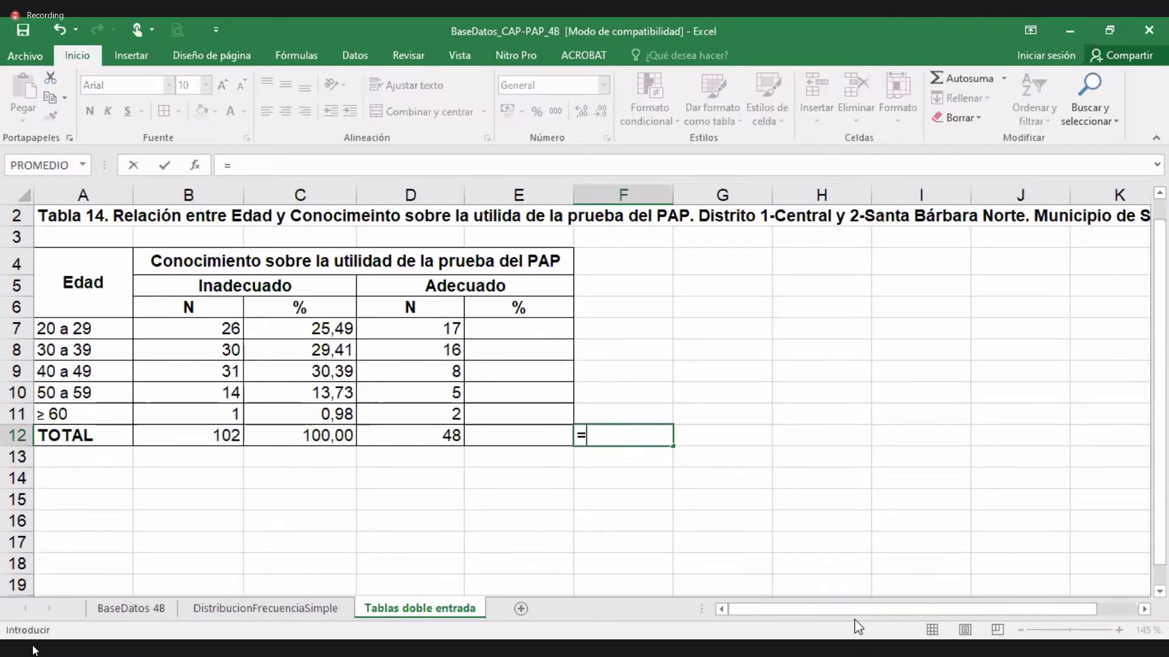
{"action": "left_click", "coordinate": [230, 434]}
{"action": "type", "text": "+"}
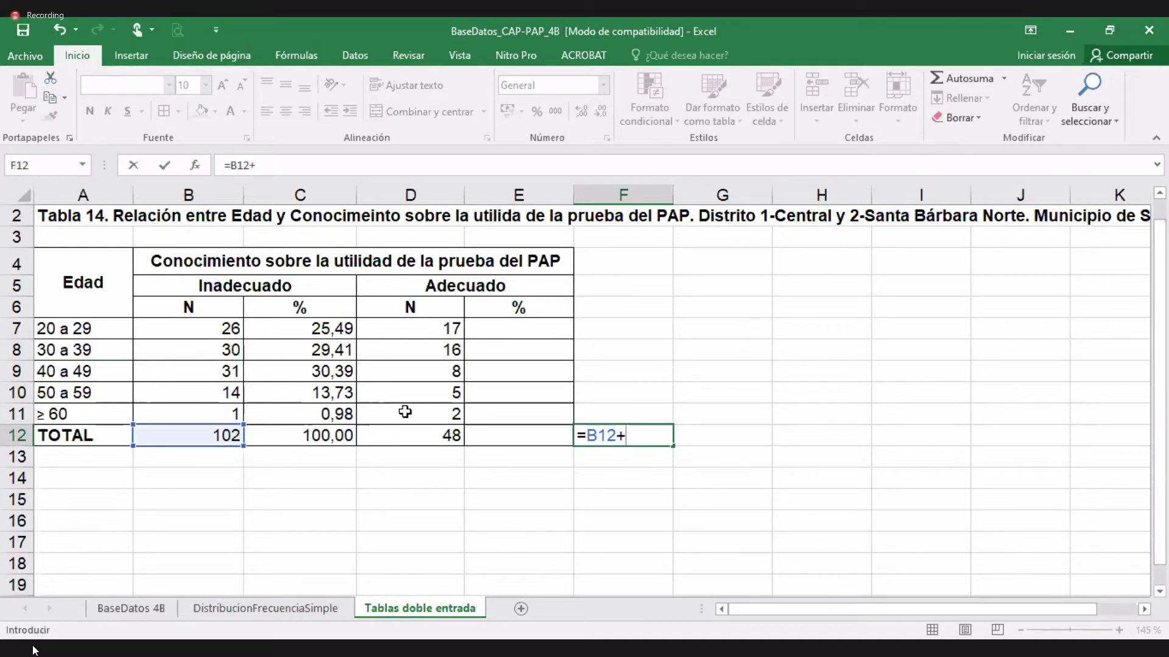
{"action": "left_click", "coordinate": [428, 437]}
{"action": "key", "text": "Return"}
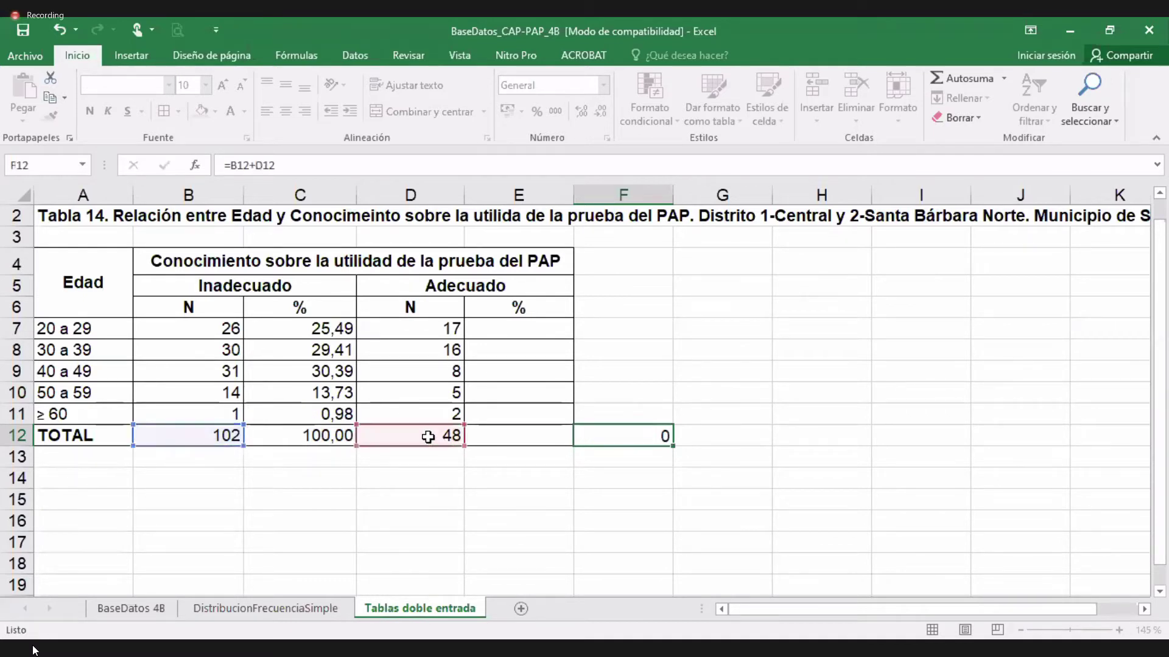
{"action": "left_click", "coordinate": [636, 437]}
{"action": "left_click", "coordinate": [215, 434]}
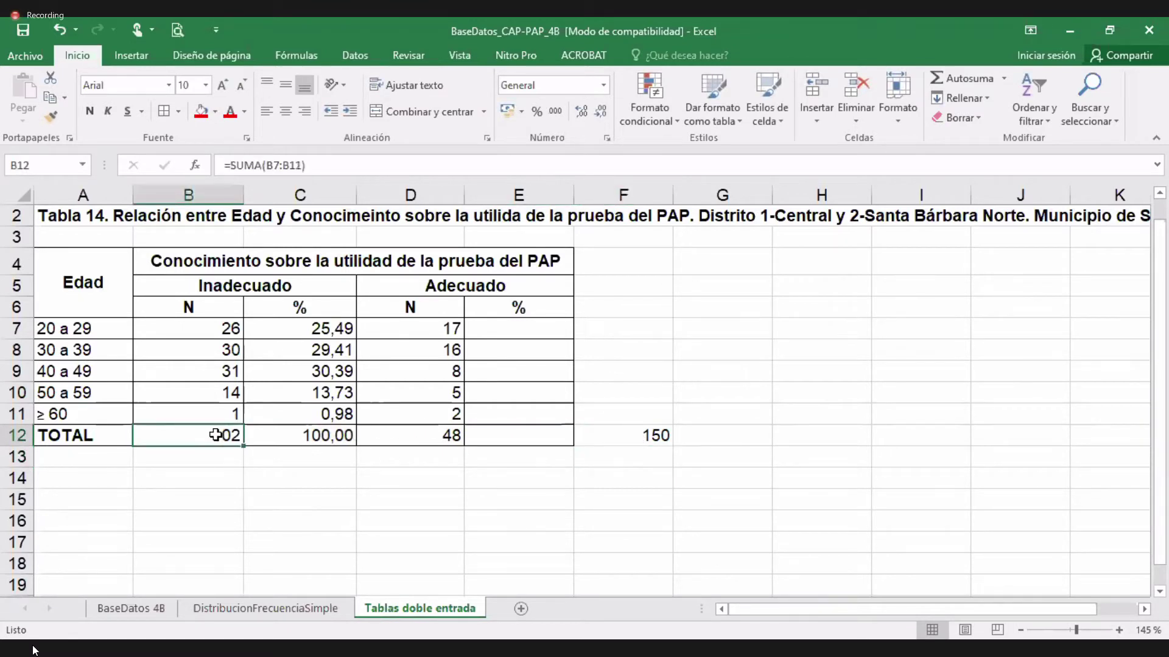
{"action": "double_click", "coordinate": [652, 438]}
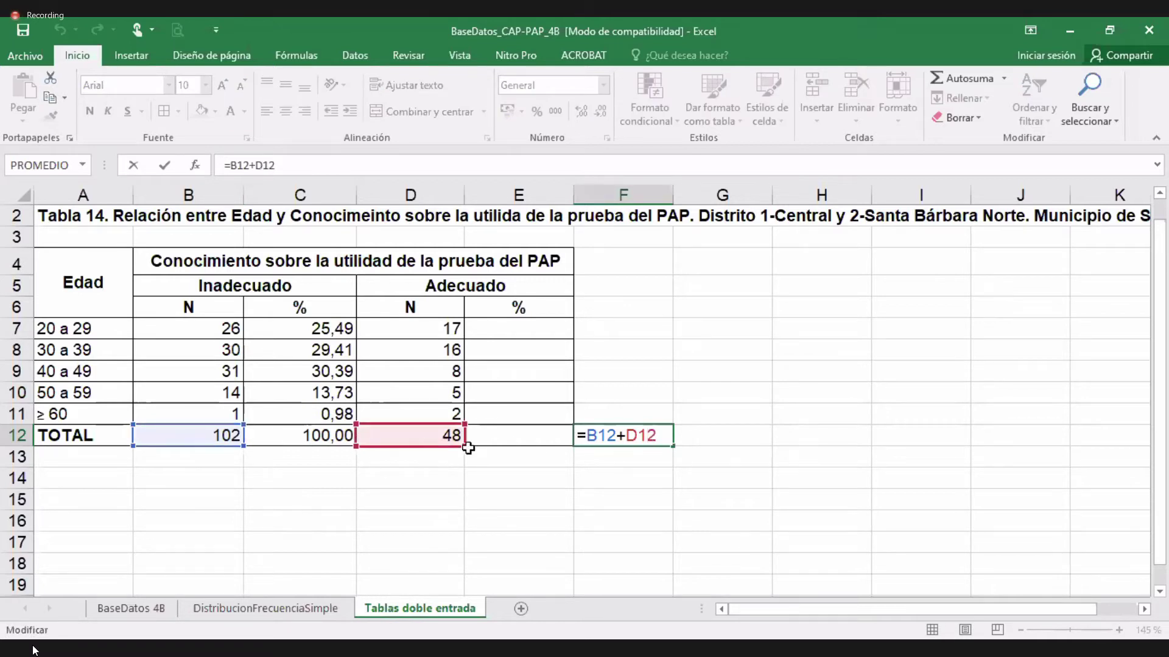
{"action": "key", "text": "Return"}
{"action": "left_click", "coordinate": [568, 562]}
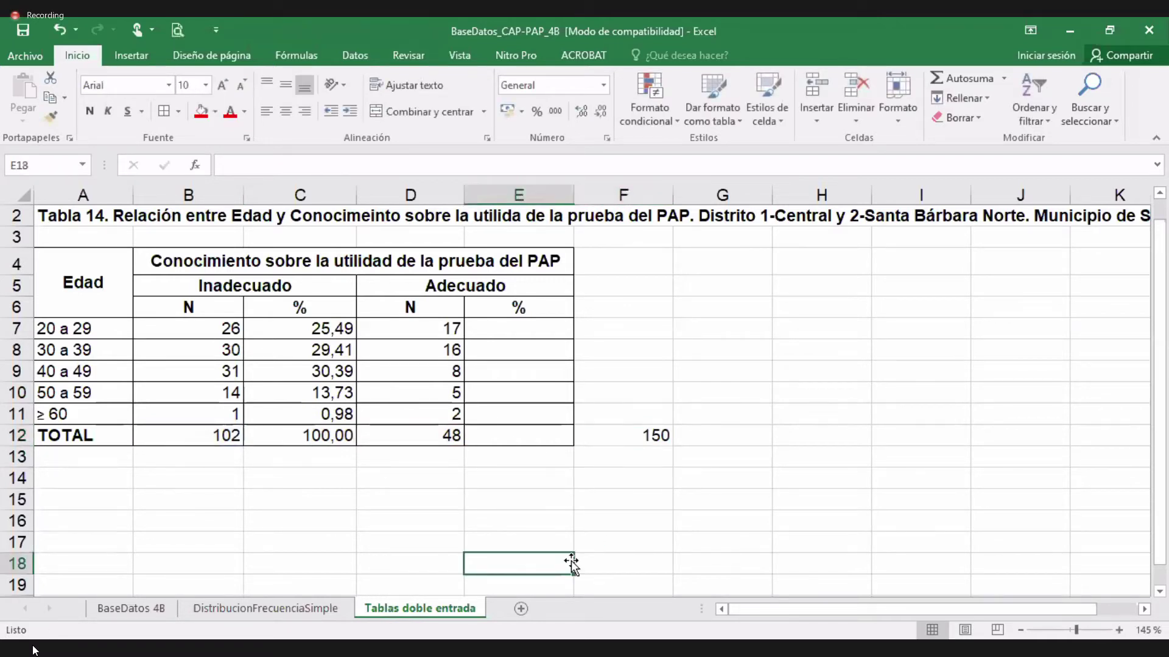
Step: Calculate the Adecuado percentage for ages 20 a 29 in cell E7 with the formula =D7/48*100
{"action": "left_click", "coordinate": [502, 329]}
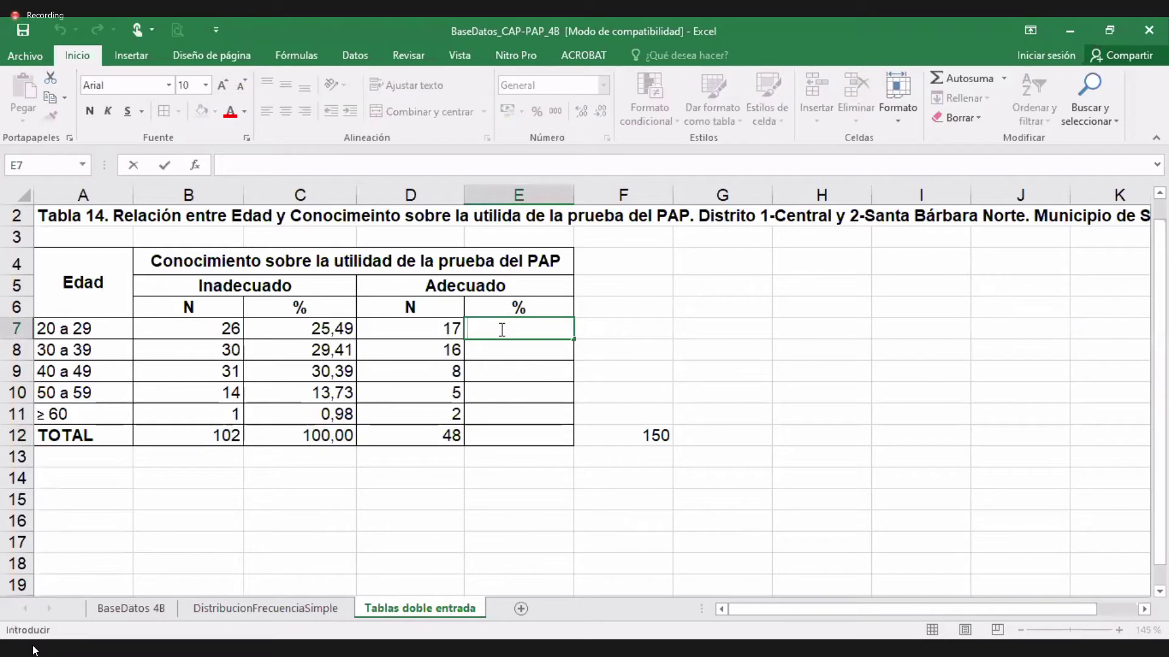
{"action": "type", "text": "="}
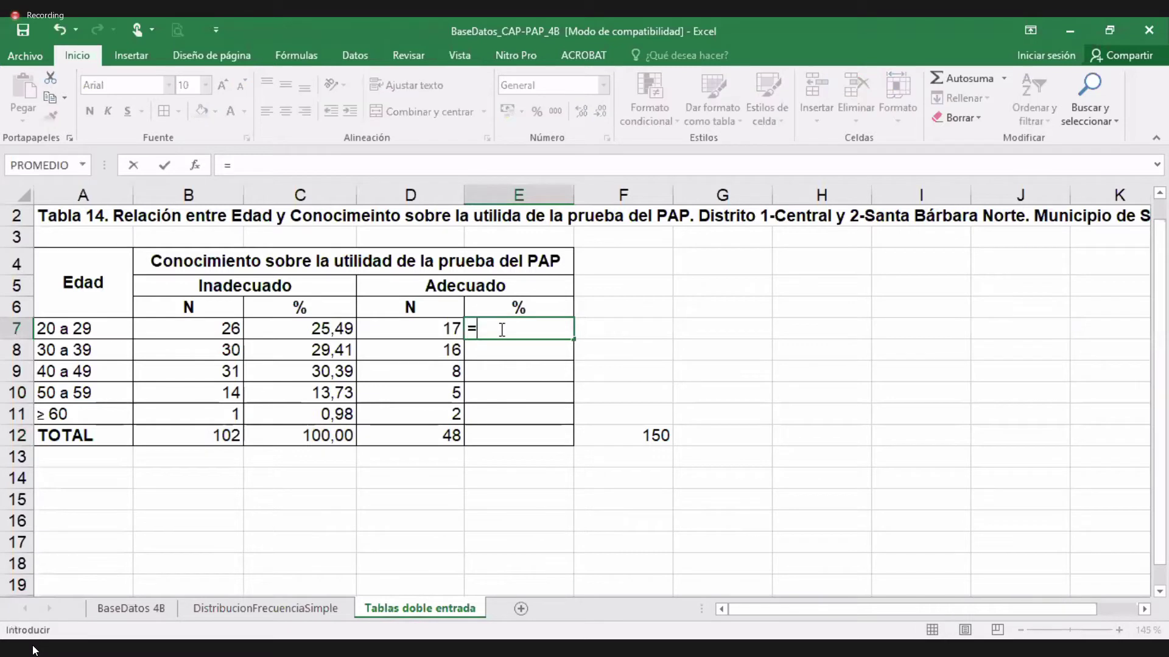
{"action": "left_click", "coordinate": [452, 327]}
{"action": "type", "text": "/"}
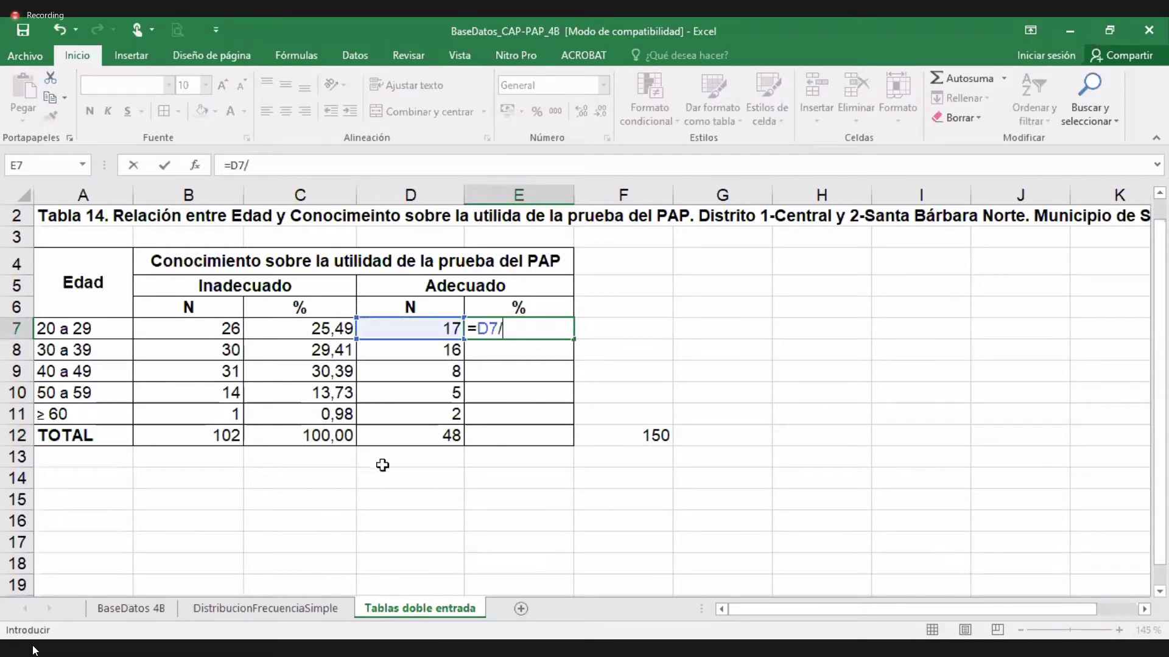
{"action": "type", "text": "48*100"}
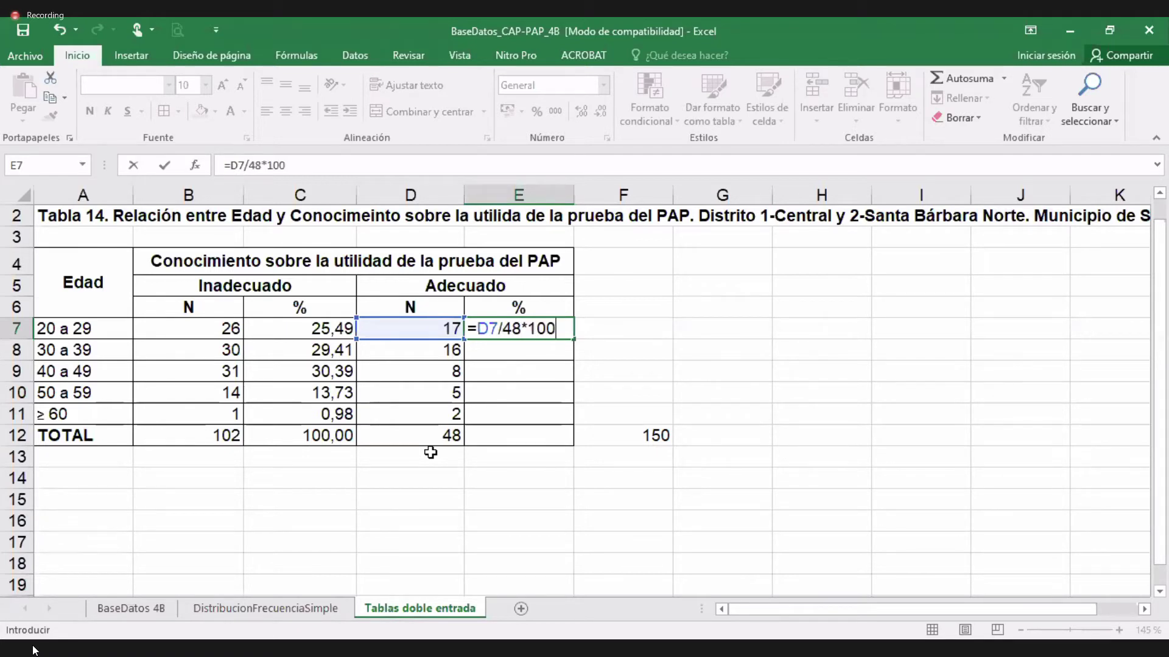
{"action": "key", "text": "Return"}
{"action": "left_click", "coordinate": [531, 334]}
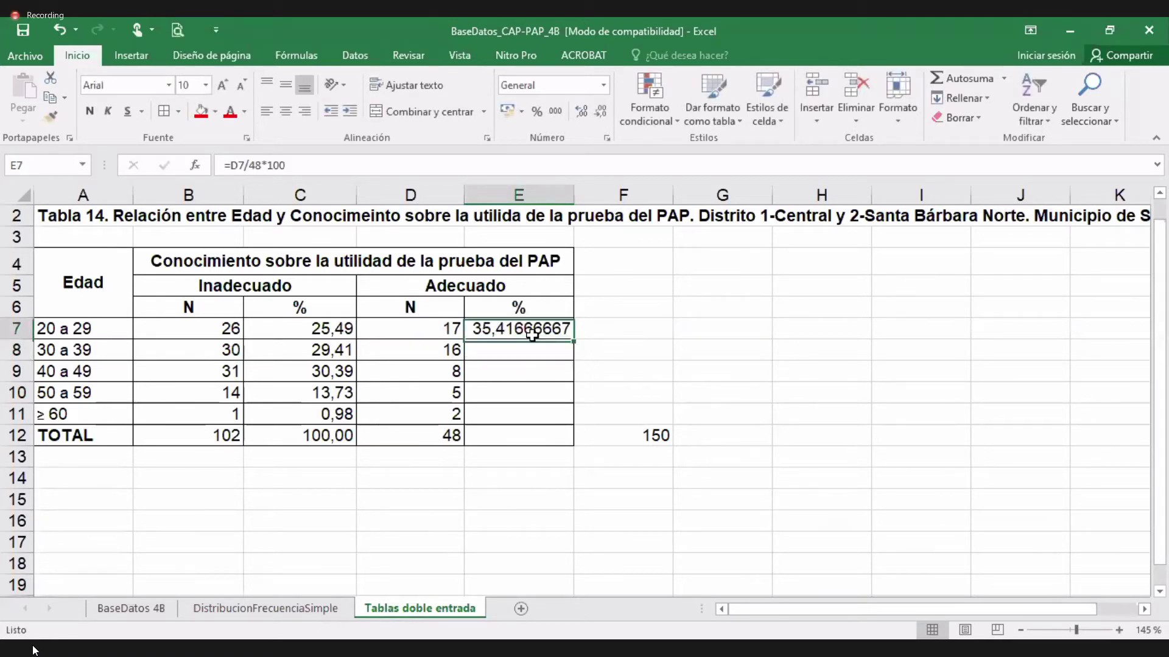
Step: Fill the Adecuado percentage formula down through the ≥ 60 row and sum the column in the TOTAL row
{"action": "left_click_drag", "start_coordinate": [577, 341], "coordinate": [552, 425]}
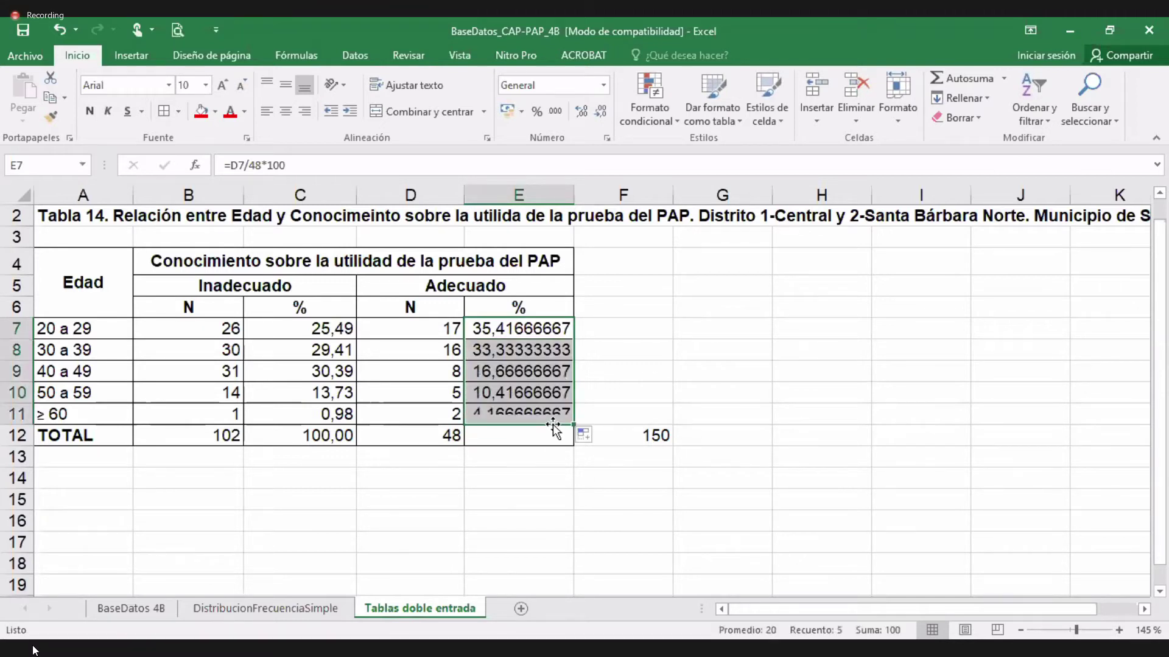
{"action": "left_click", "coordinate": [963, 78]}
Step: Format the Adecuado percentages, including their total, to show two decimal places
{"action": "left_click", "coordinate": [600, 114]}
{"action": "left_click", "coordinate": [600, 115]}
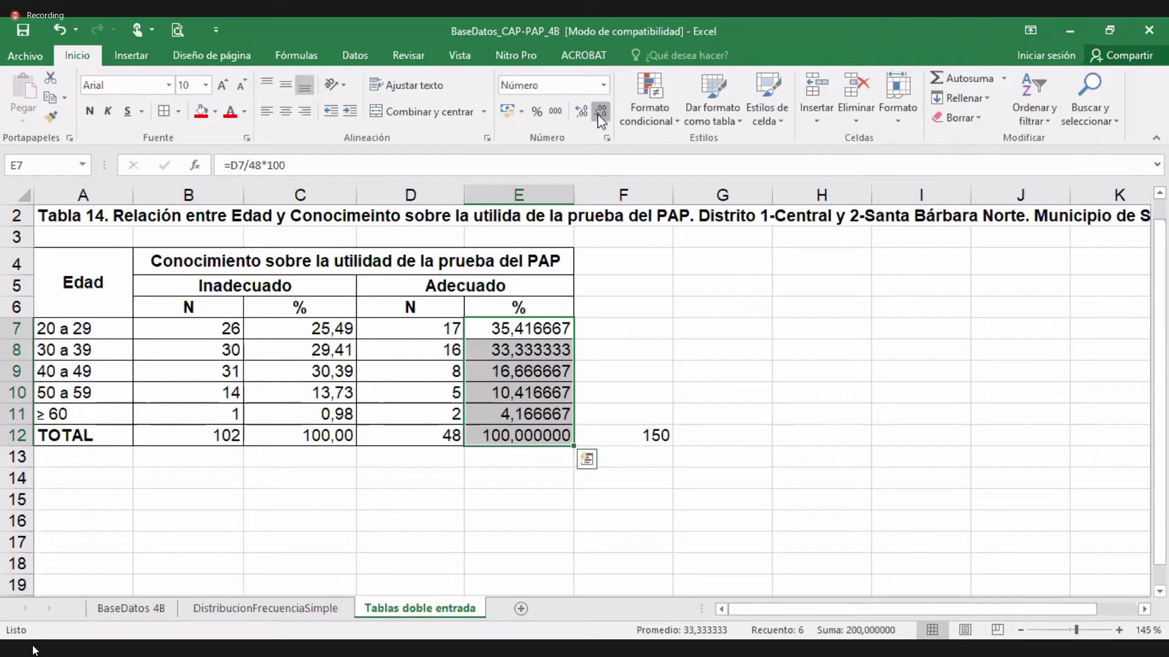
{"action": "left_click", "coordinate": [601, 114]}
{"action": "left_click", "coordinate": [600, 115]}
{"action": "left_click", "coordinate": [600, 114]}
{"action": "left_click", "coordinate": [601, 115]}
{"action": "left_click", "coordinate": [601, 115]}
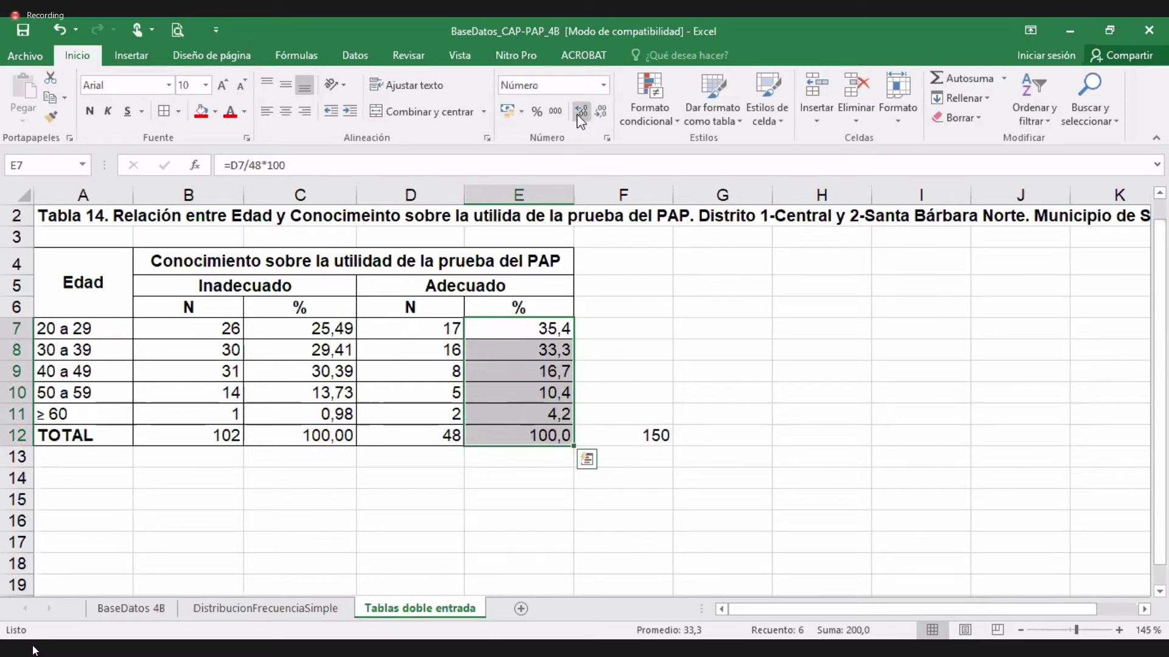
{"action": "left_click", "coordinate": [581, 111]}
{"action": "left_click", "coordinate": [594, 540]}
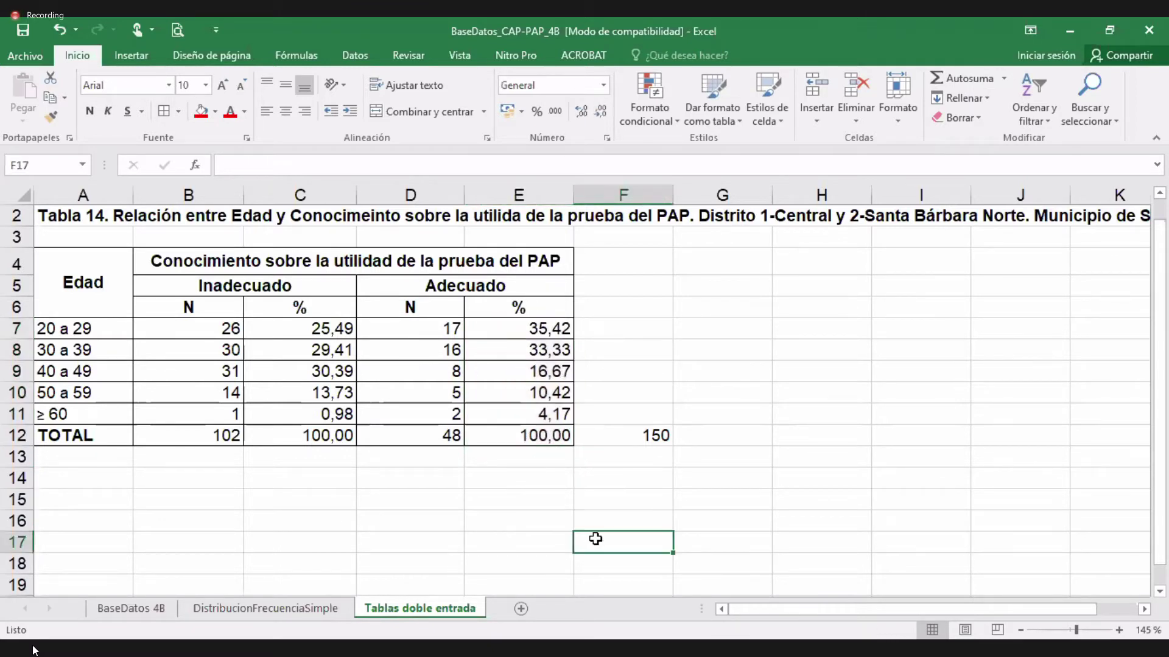
Step: Clear the check total in F12 and re-enter it as the formula =B12+D12
{"action": "left_click", "coordinate": [658, 439]}
{"action": "key", "text": "Delete"}
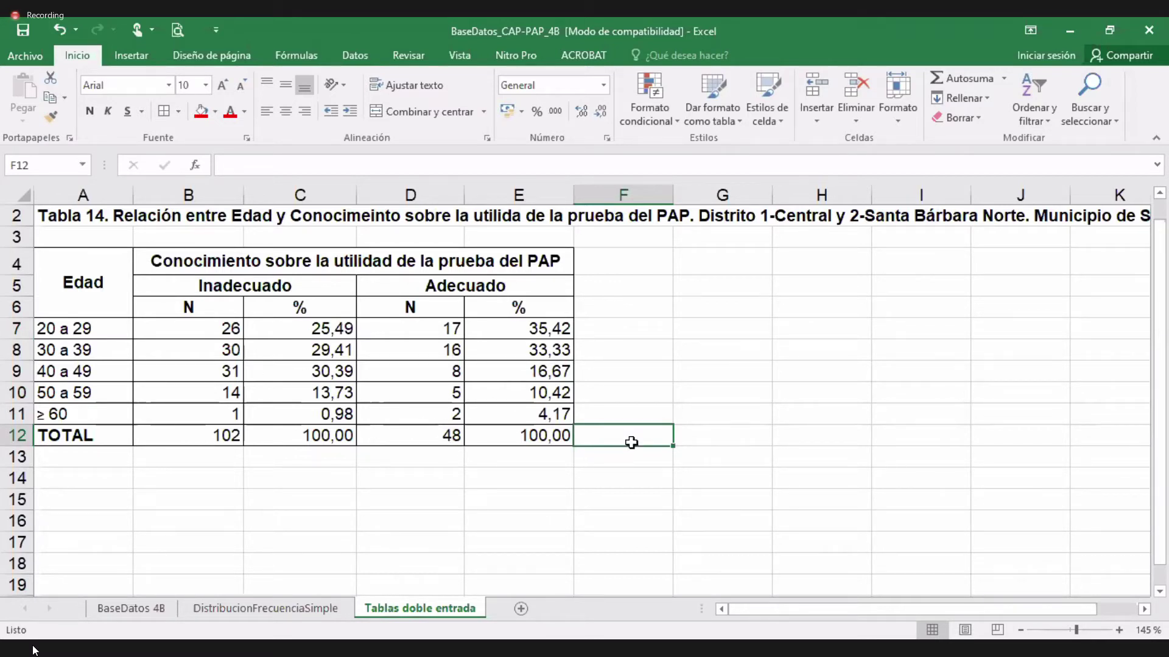
{"action": "type", "text": "="}
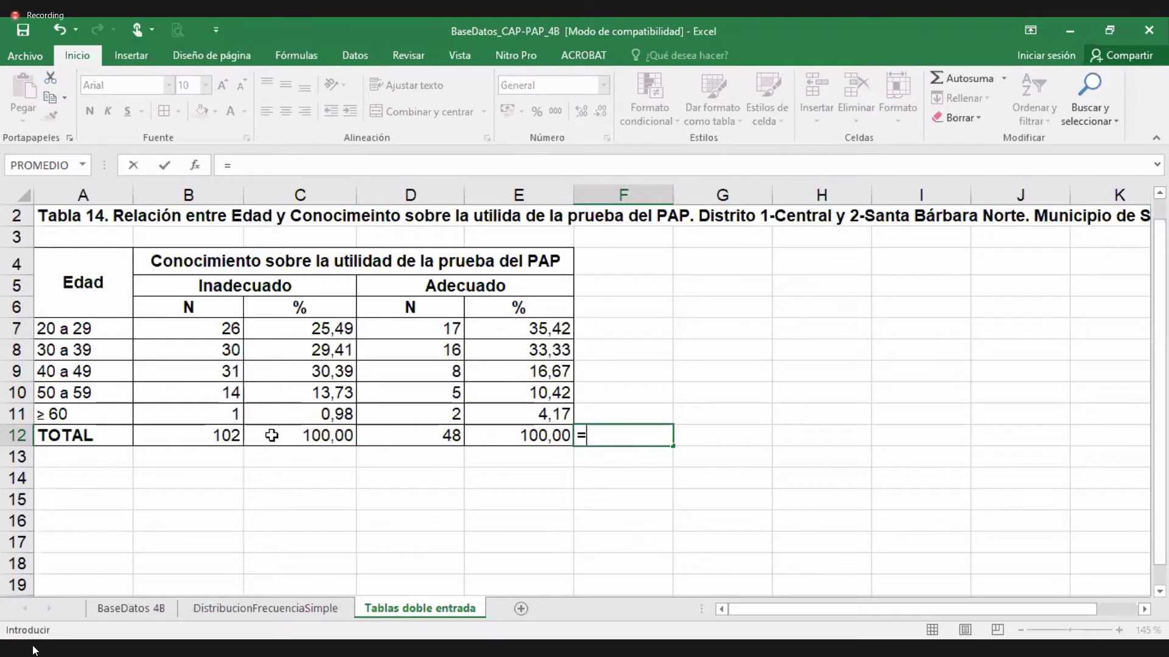
{"action": "left_click", "coordinate": [200, 438]}
{"action": "type", "text": "+"}
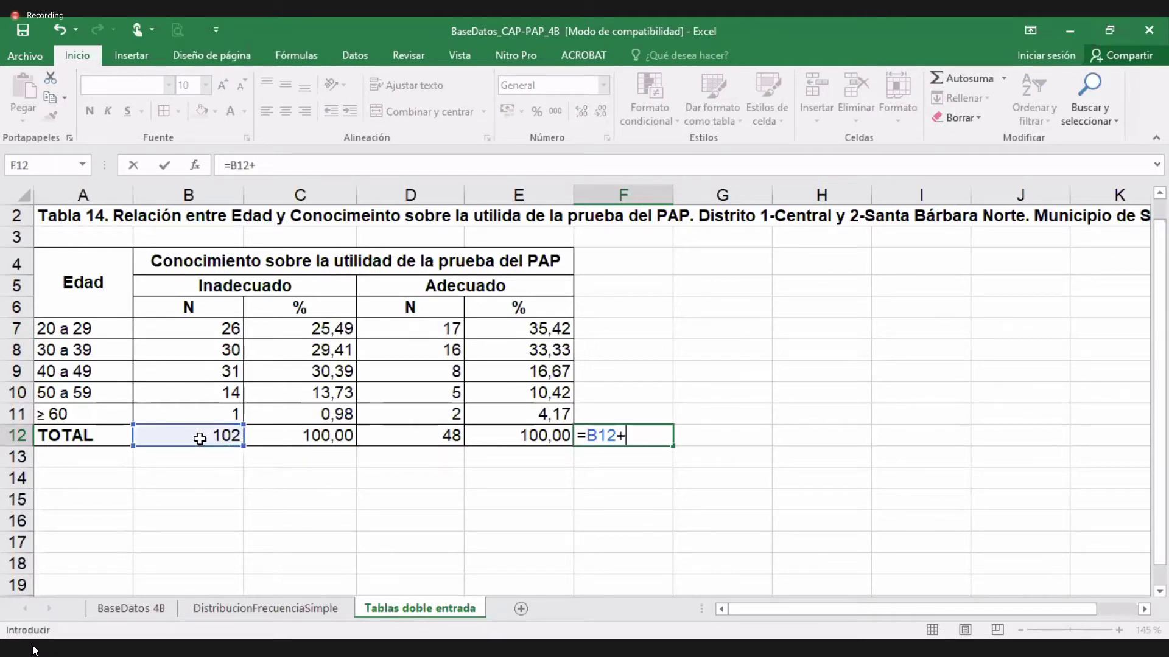
{"action": "left_click", "coordinate": [432, 438]}
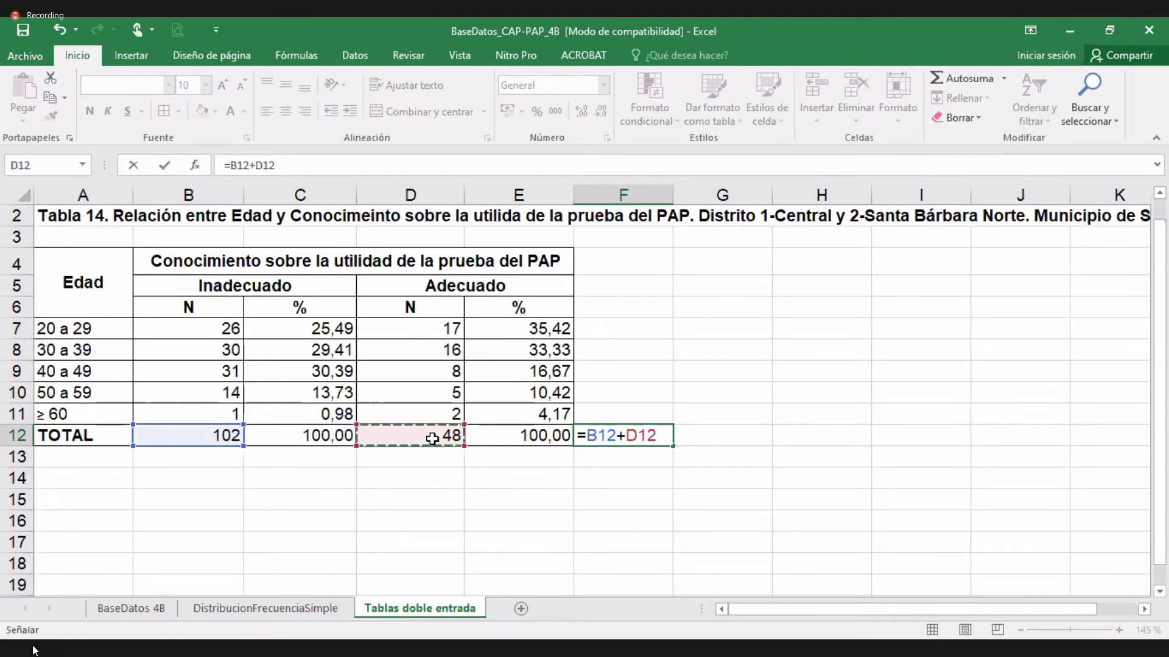
{"action": "key", "text": "Return"}
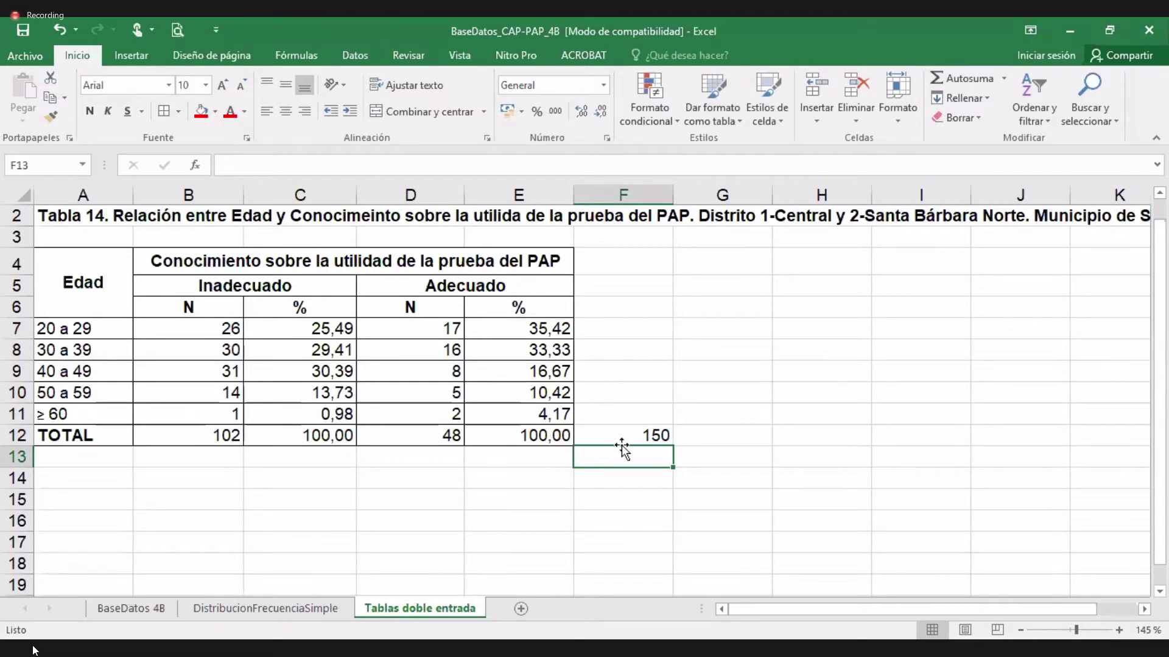
Step: Clear the check total in cell F12 beside the table's TOTAL row
{"action": "left_click", "coordinate": [636, 430]}
{"action": "key", "text": "Delete"}
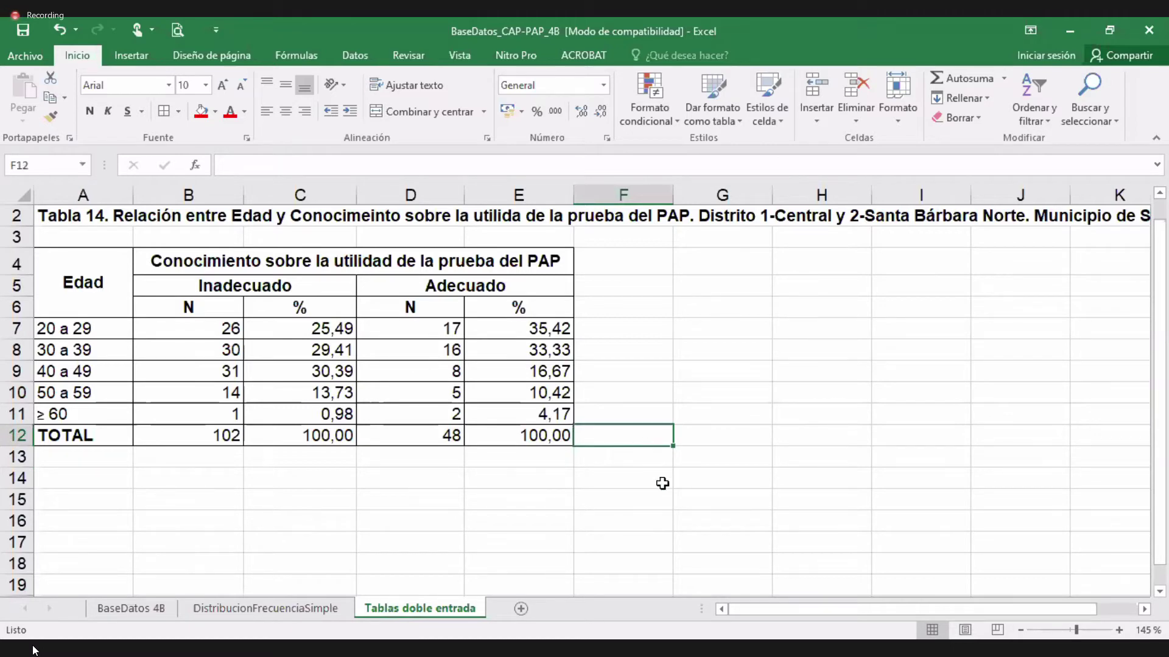
{"action": "scroll", "coordinate": [662, 483], "scroll_direction": "up", "scroll_amount": 1}
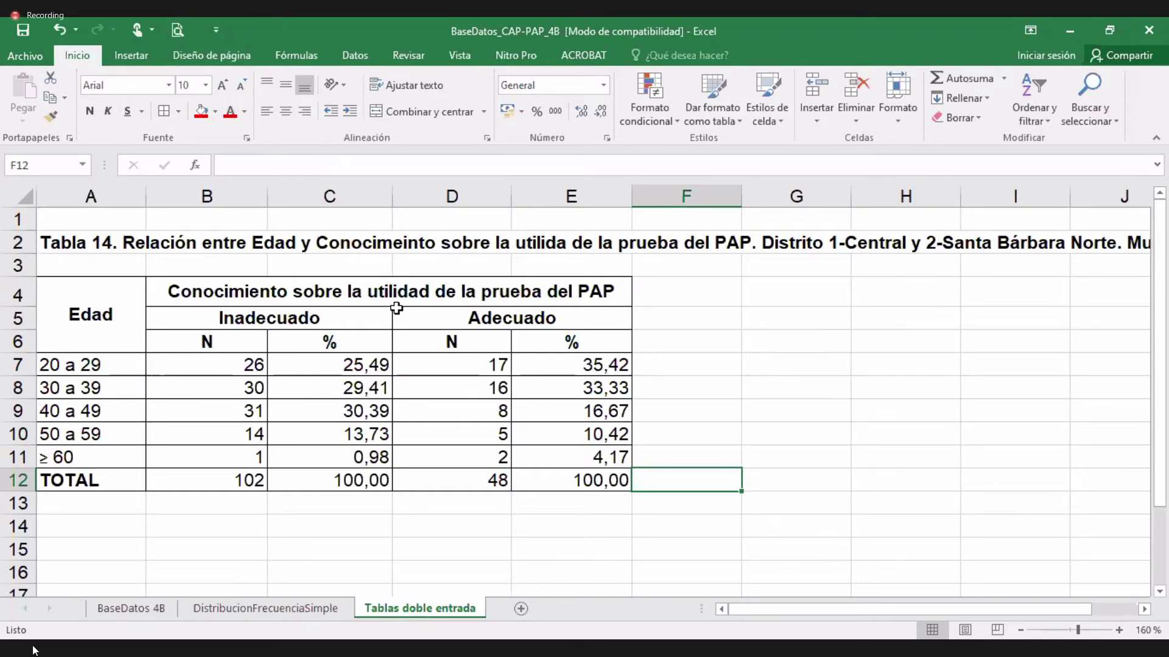
Step: Color the Inadecuado percentages of the 40 a 49 and 50 a 59 age groups red
{"action": "left_click", "coordinate": [351, 367]}
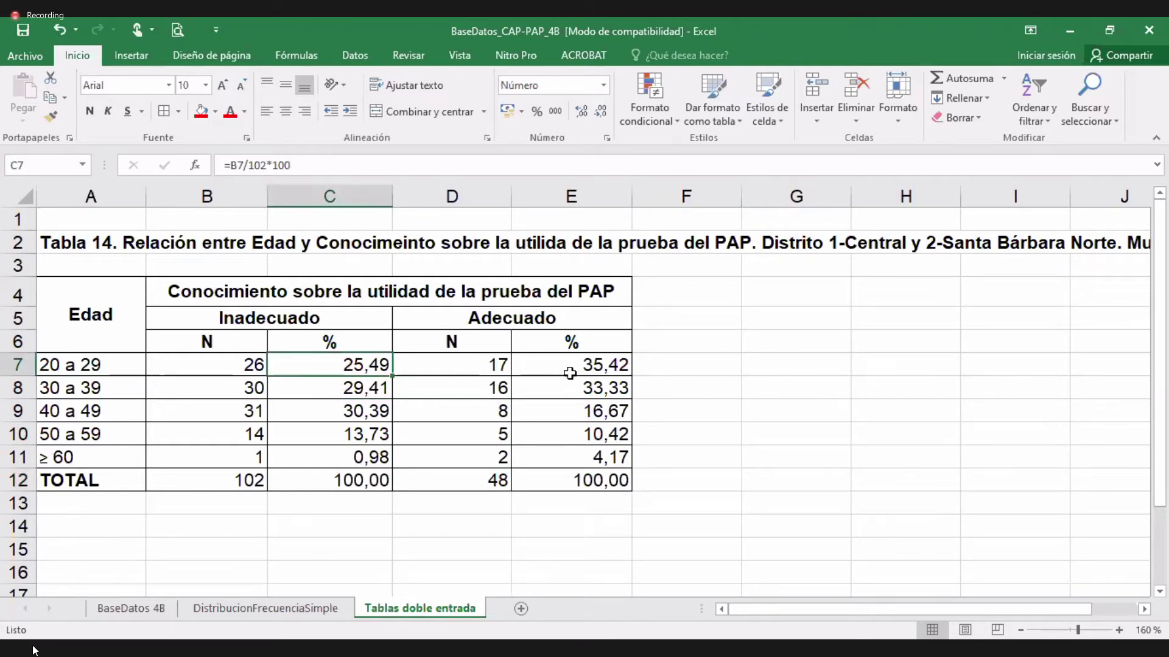
{"action": "left_click", "coordinate": [346, 392]}
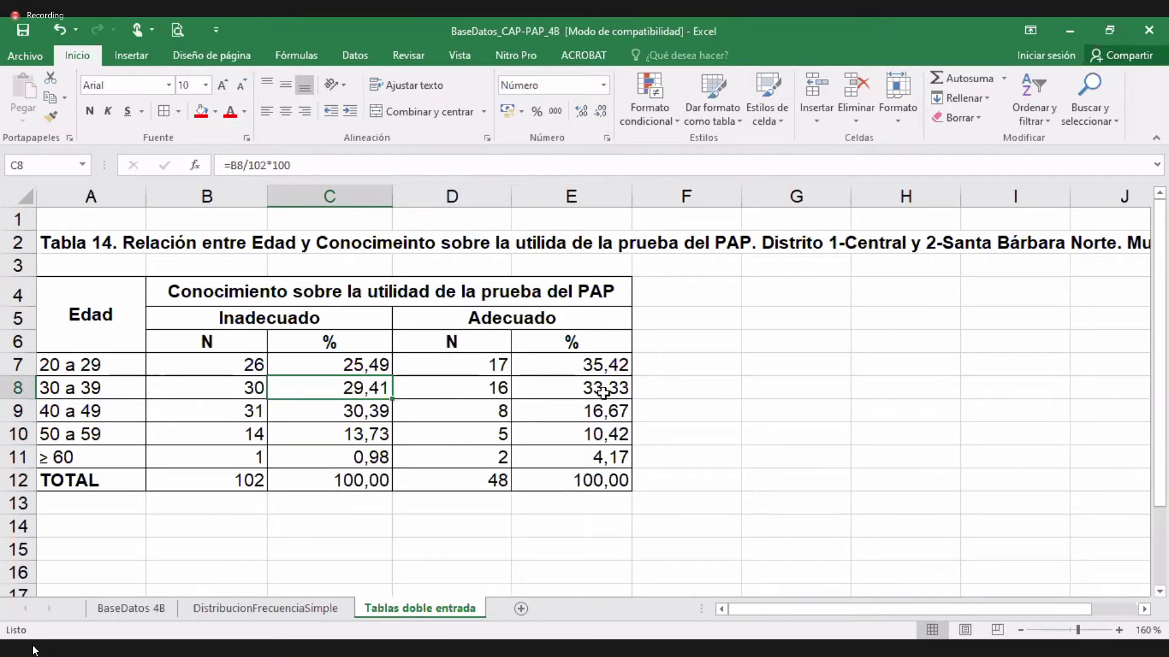
{"action": "mouse_move", "coordinate": [18, 645]}
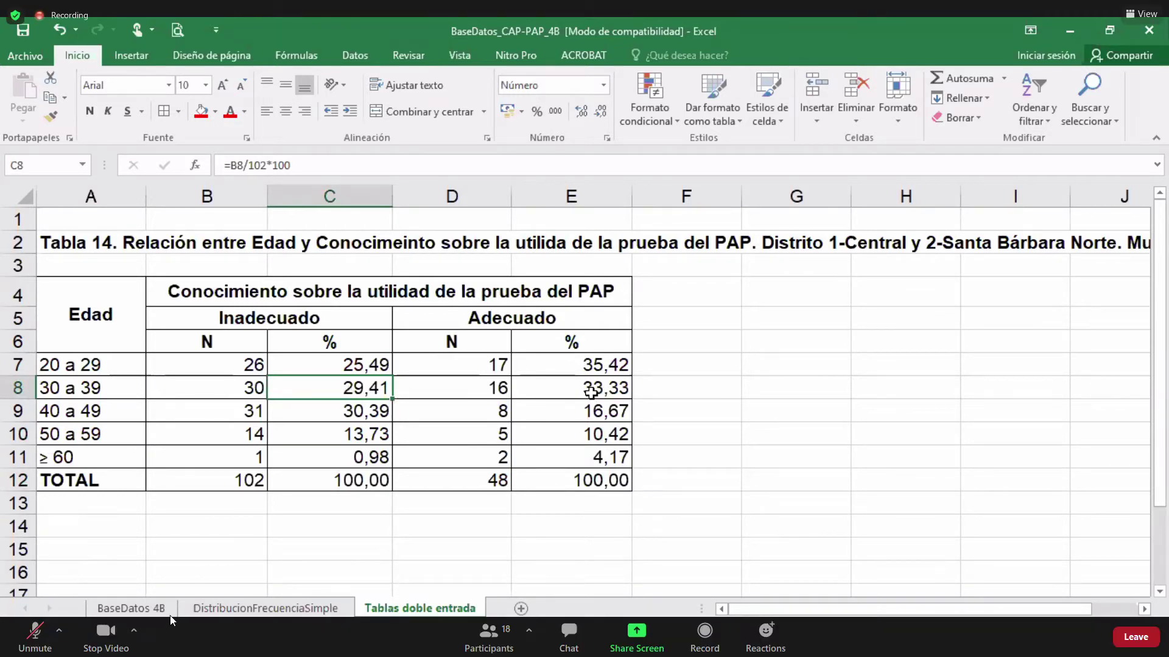
{"action": "left_click", "coordinate": [347, 421]}
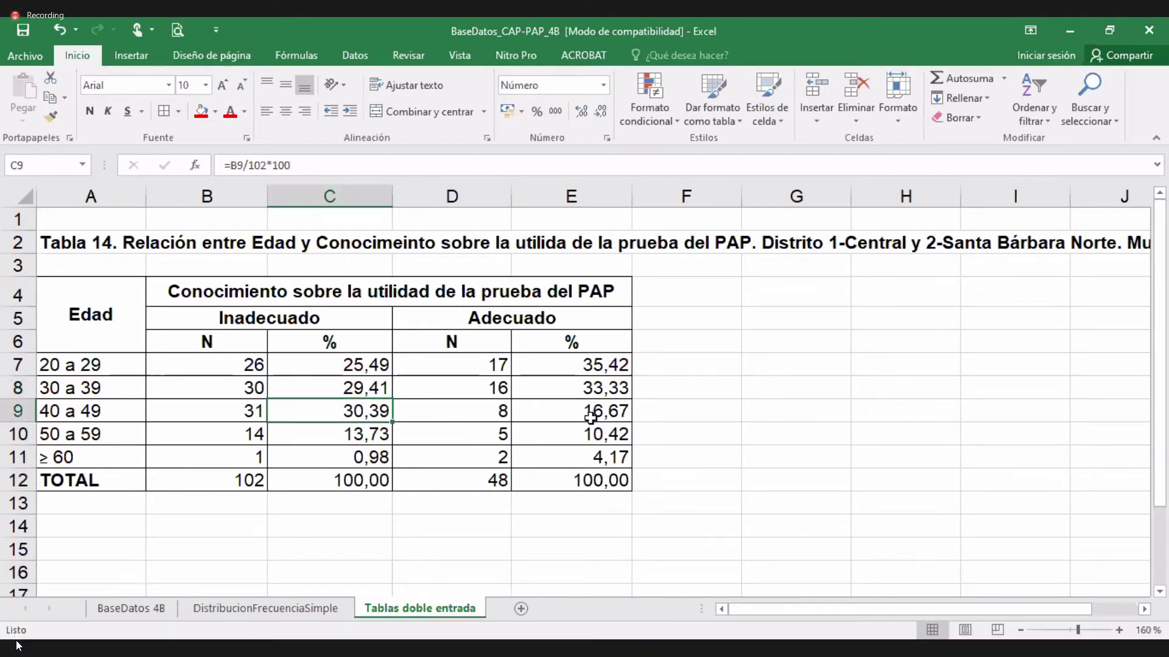
{"action": "left_click", "coordinate": [231, 113]}
{"action": "left_click", "coordinate": [363, 441]}
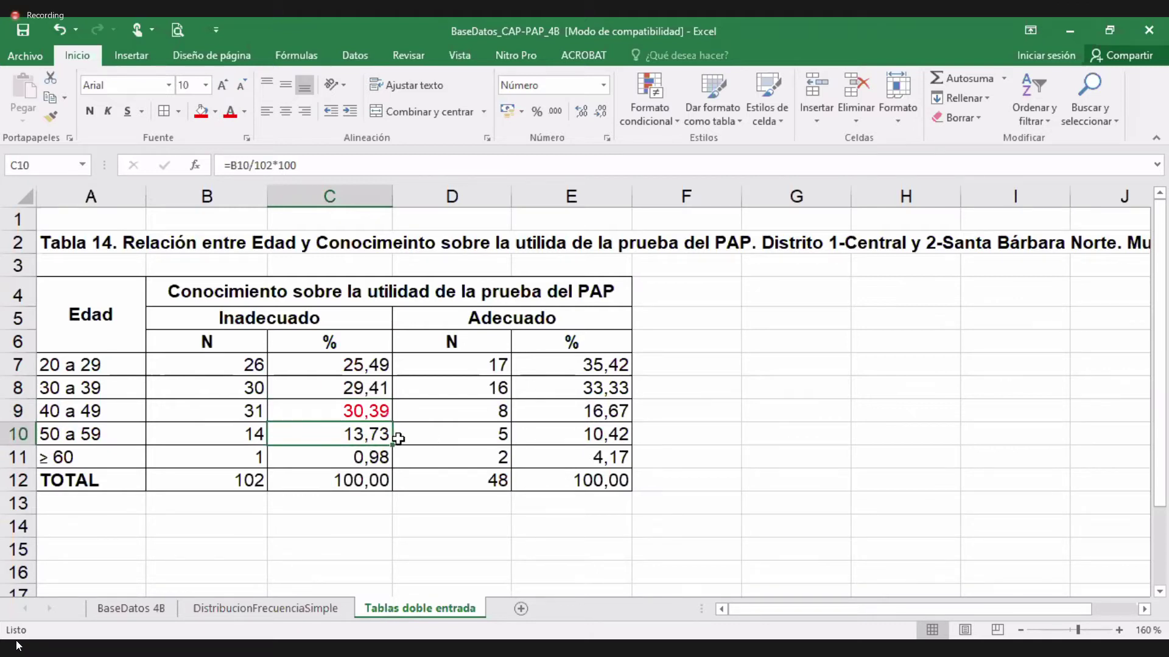
{"action": "left_click", "coordinate": [230, 111]}
{"action": "left_click", "coordinate": [511, 558]}
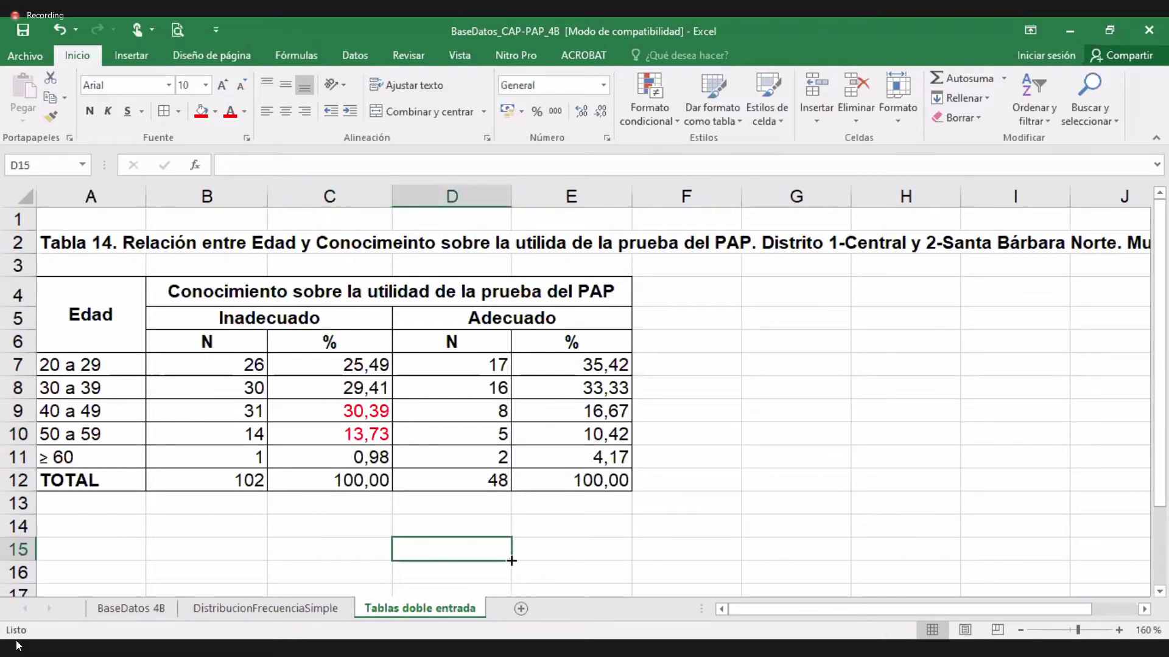
Step: Clear the Inadecuado percentages of the 20 a 29 and ≥ 60 age groups
{"action": "left_click", "coordinate": [696, 481]}
{"action": "scroll", "coordinate": [681, 480], "scroll_direction": "up", "scroll_amount": 2, "text": "ctrl"}
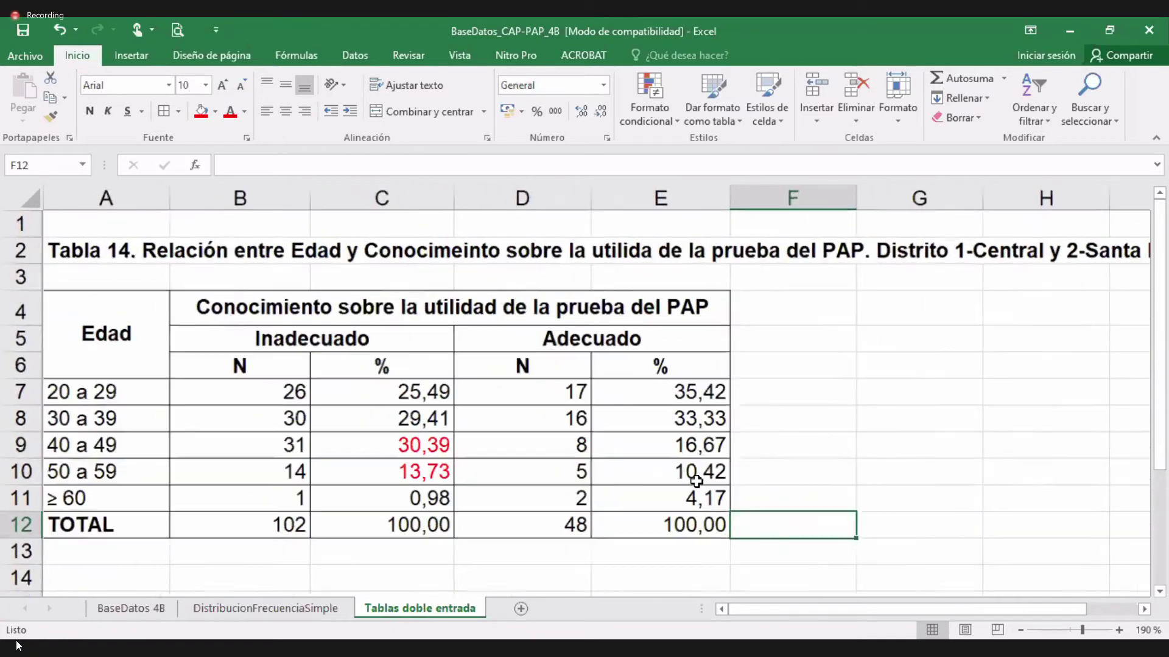
{"action": "scroll", "coordinate": [574, 421], "scroll_direction": "down", "scroll_amount": 1}
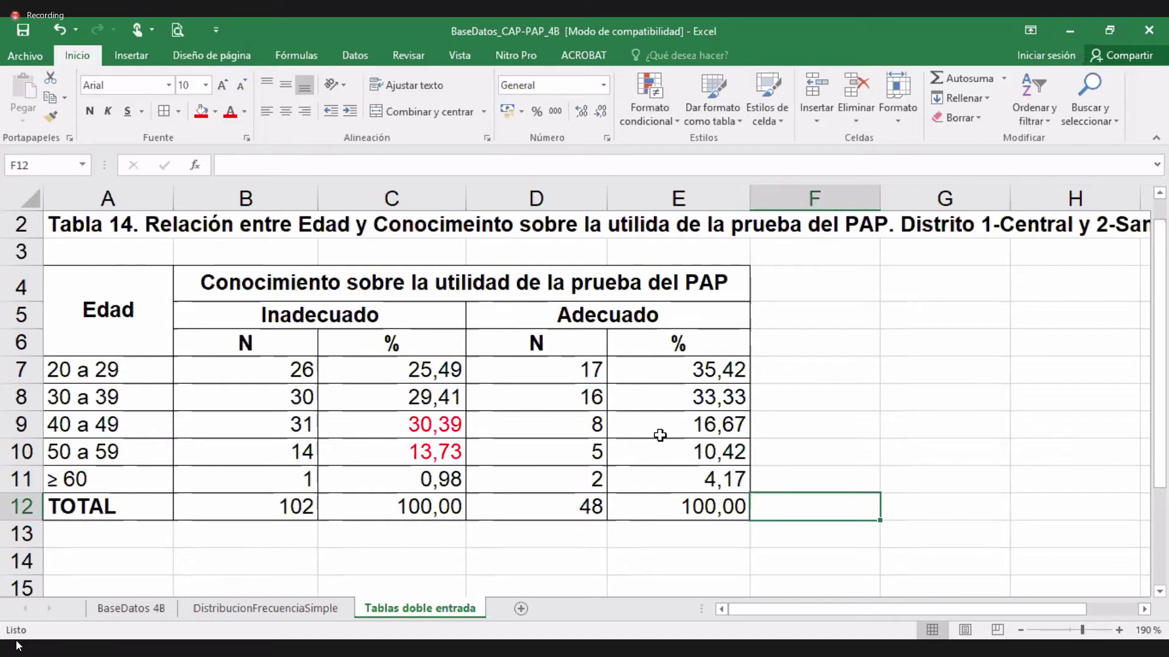
{"action": "left_click_drag", "start_coordinate": [397, 369], "coordinate": [400, 393]}
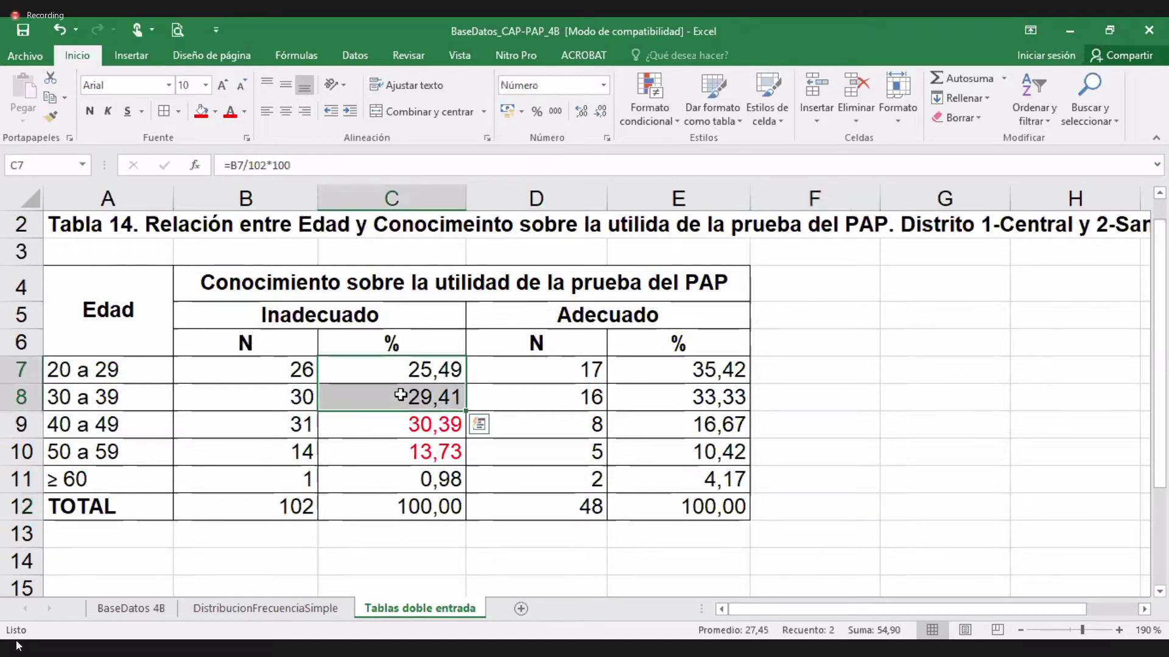
{"action": "key", "text": "BackSpace"}
{"action": "left_click", "coordinate": [420, 484]}
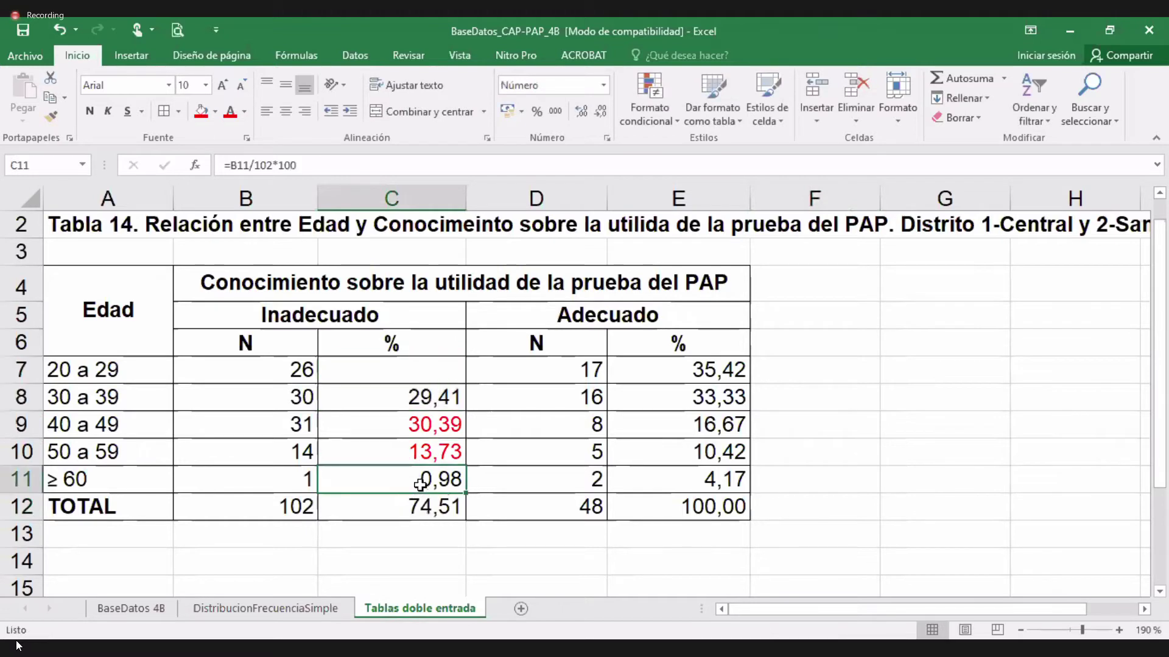
{"action": "key", "text": "Delete"}
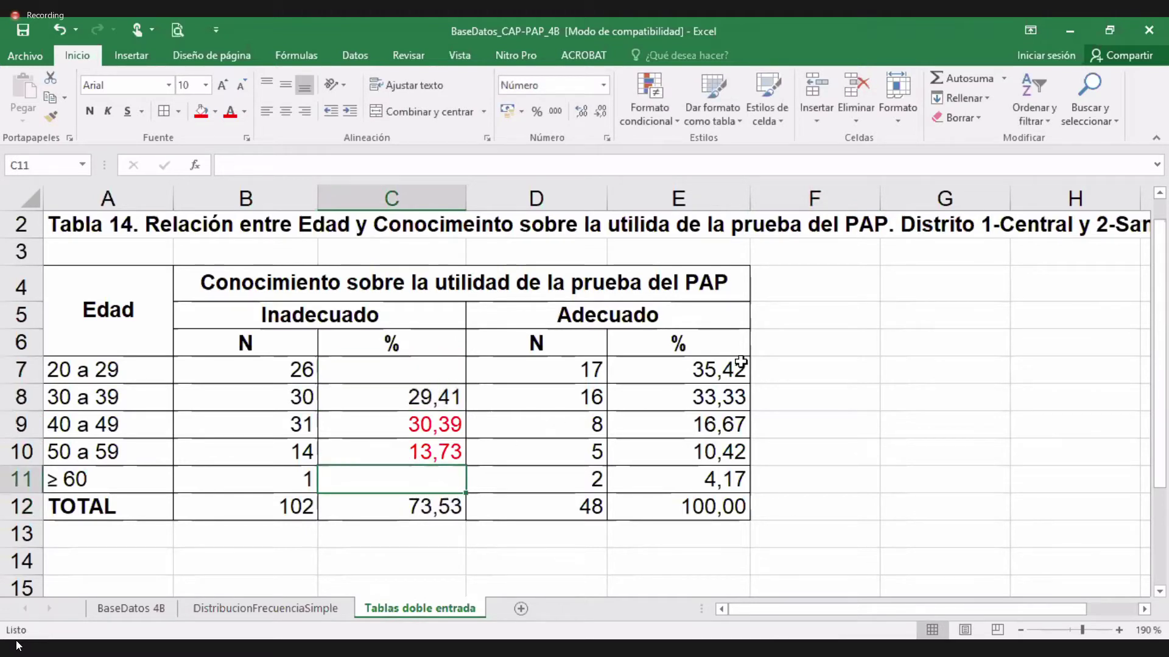
Step: Clear the Adecuado percentages for 20 a 29, 30 a 39 and ≥ 60, and the Inadecuado percentage for 30 a 39
{"action": "left_click_drag", "start_coordinate": [724, 372], "coordinate": [726, 391]}
{"action": "key", "text": "Delete"}
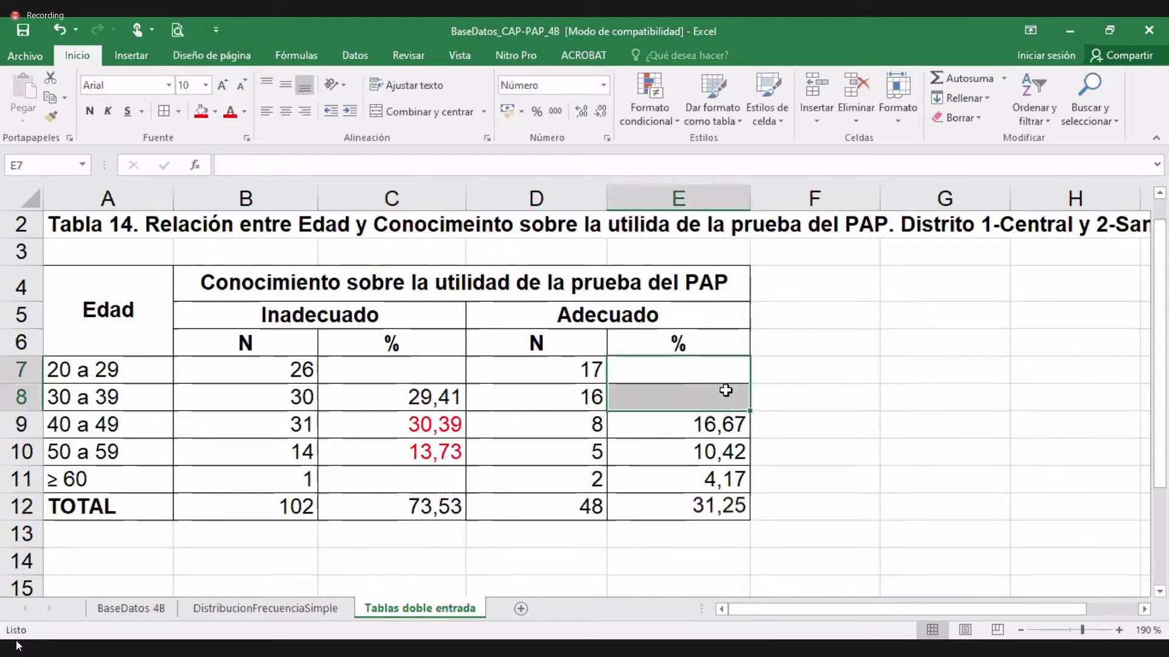
{"action": "left_click", "coordinate": [685, 483]}
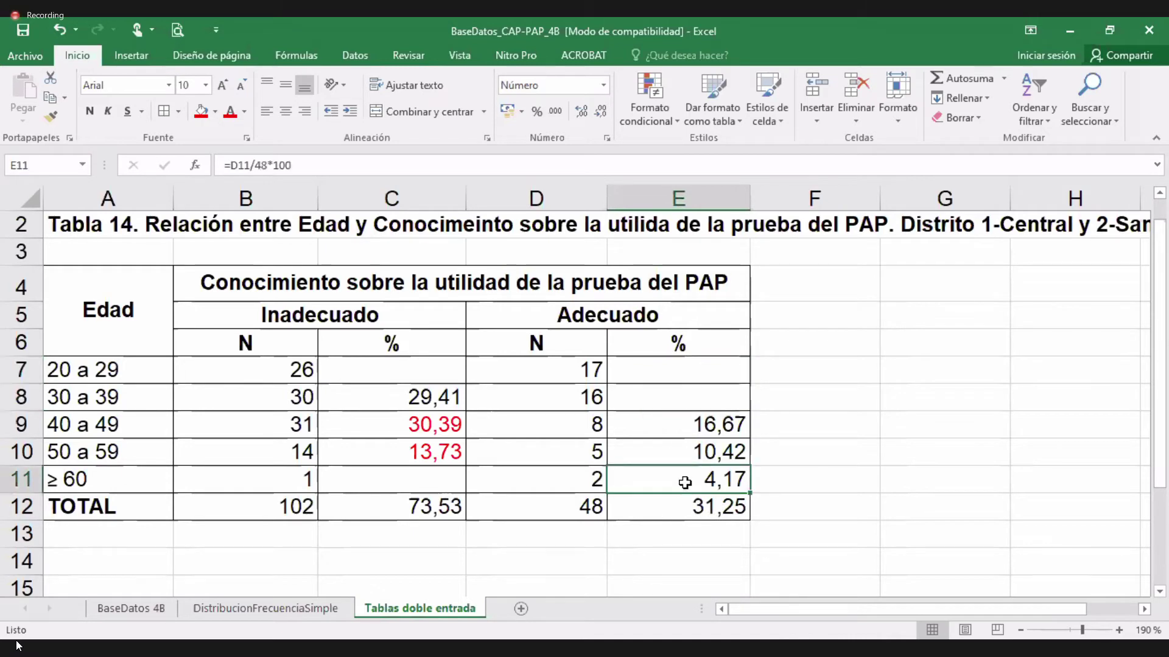
{"action": "key", "text": "Delete"}
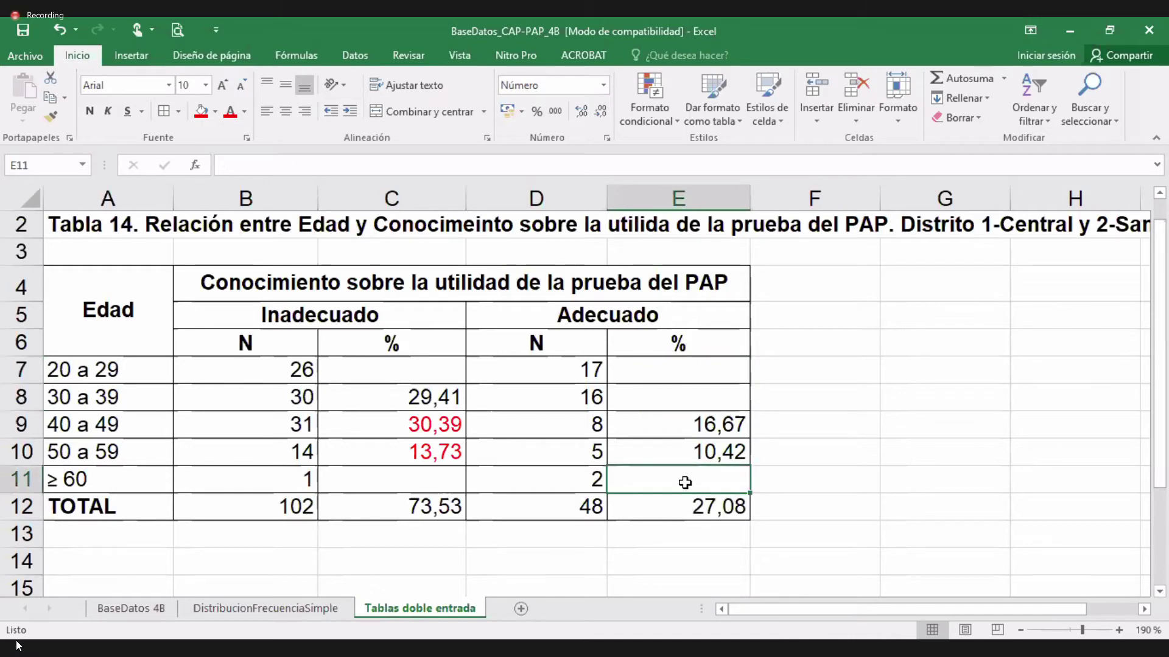
{"action": "left_click", "coordinate": [367, 399]}
{"action": "key", "text": "Delete"}
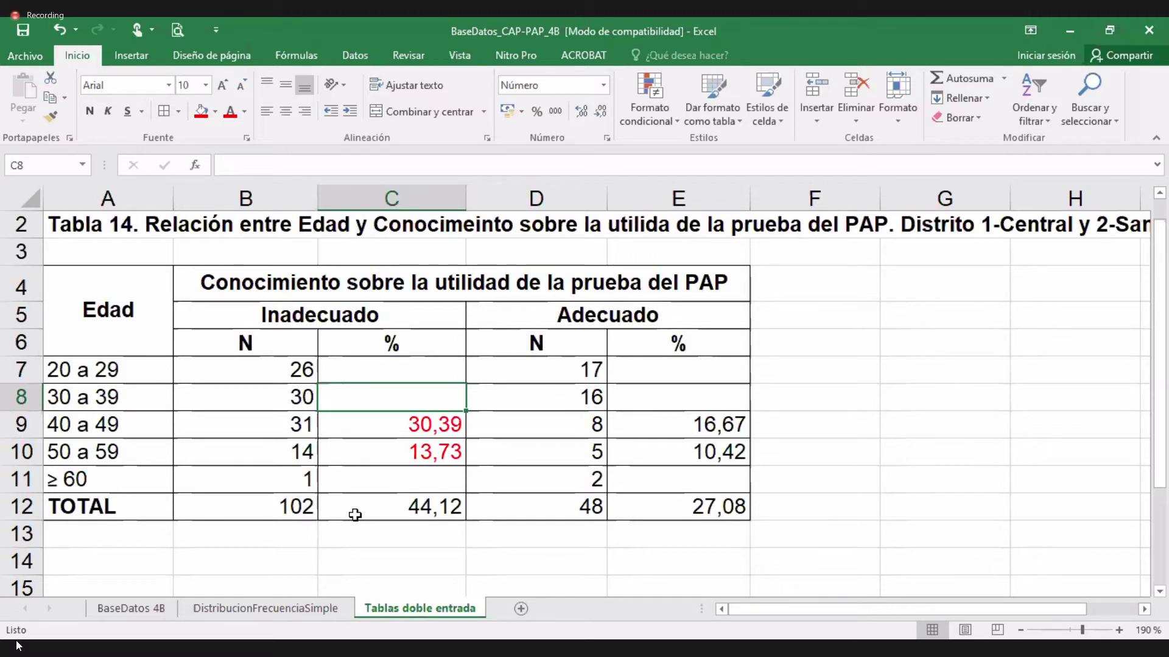
Step: Add borders to all cells of the range G5:H6 to form an empty two-by-two table
{"action": "scroll", "coordinate": [636, 470], "scroll_direction": "right", "scroll_amount": 2}
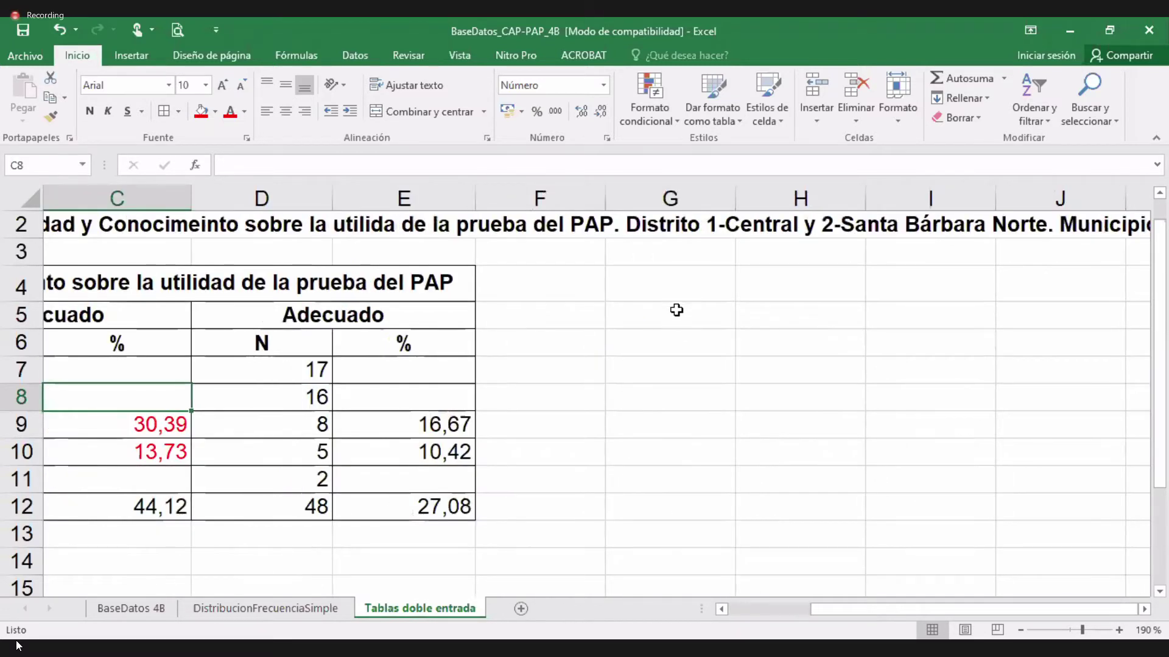
{"action": "left_click_drag", "start_coordinate": [676, 310], "coordinate": [788, 339]}
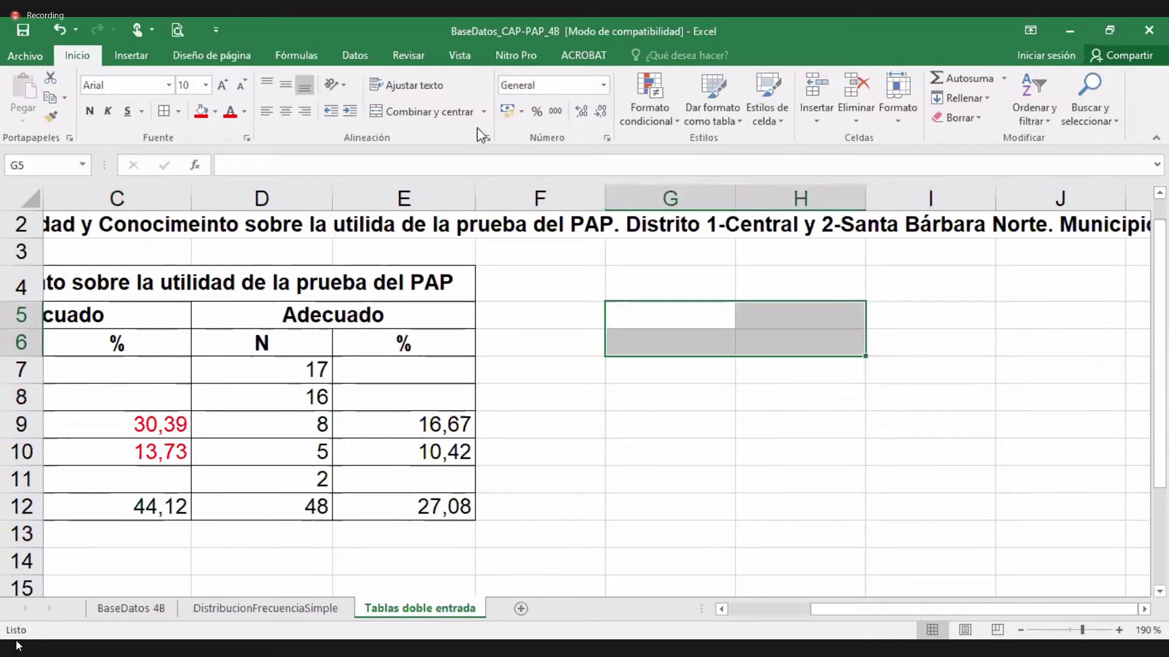
{"action": "left_click", "coordinate": [160, 114]}
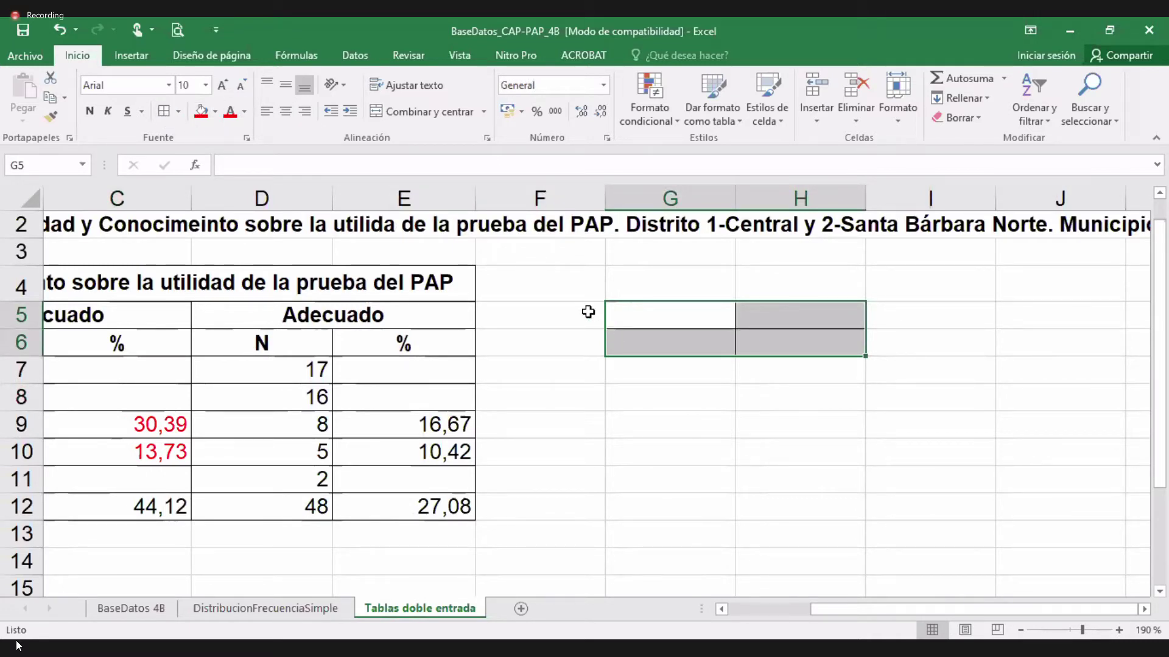
Step: Label the rows of the two-by-two table "ex" in F5 and "no exp" in F6
{"action": "left_click", "coordinate": [588, 312]}
{"action": "type", "text": "es"}
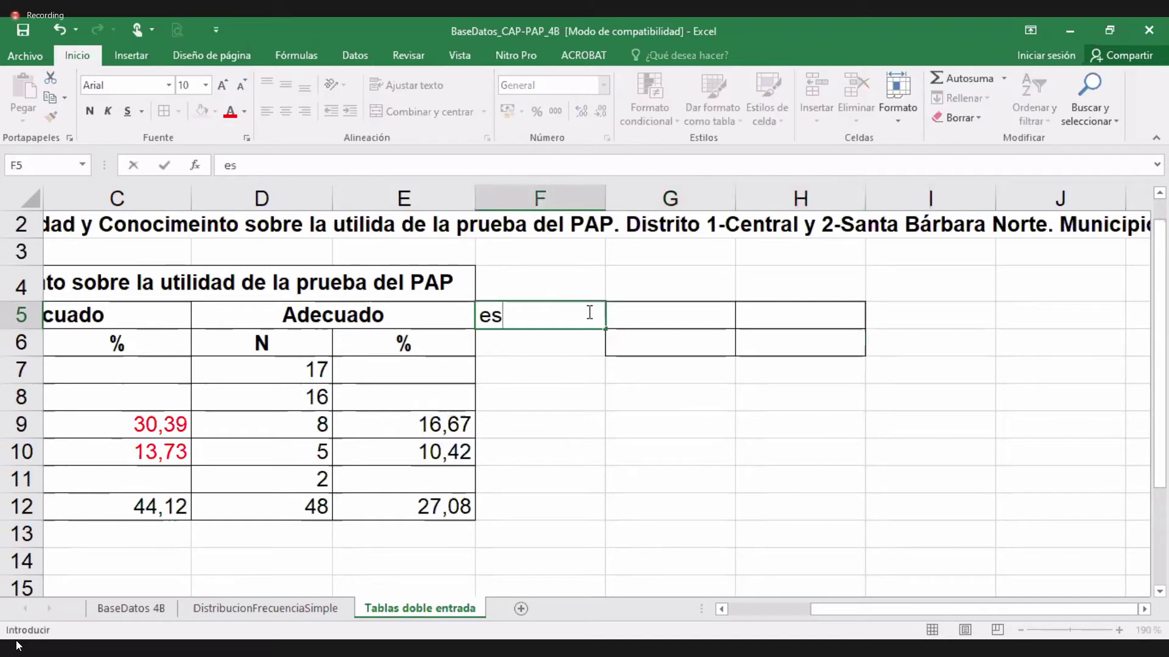
{"action": "key", "text": "BackSpace"}
{"action": "type", "text": "x"}
{"action": "left_click", "coordinate": [555, 342]}
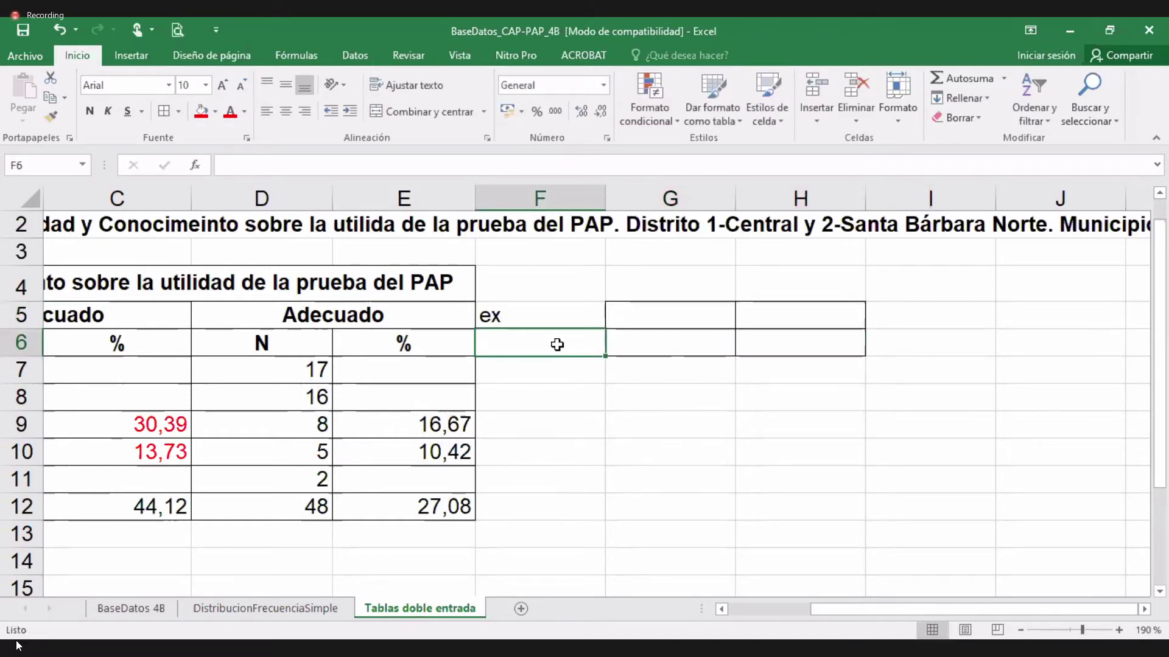
{"action": "type", "text": "m"}
{"action": "key", "text": "BackSpace"}
{"action": "type", "text": "no"}
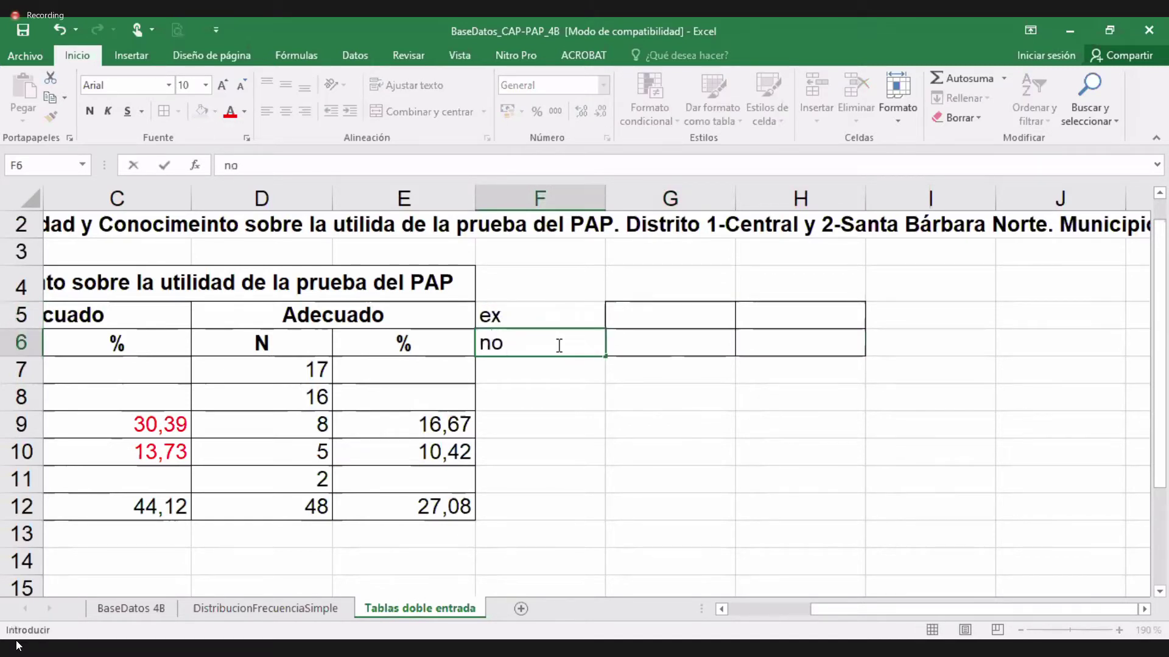
{"action": "type", "text": " exp"}
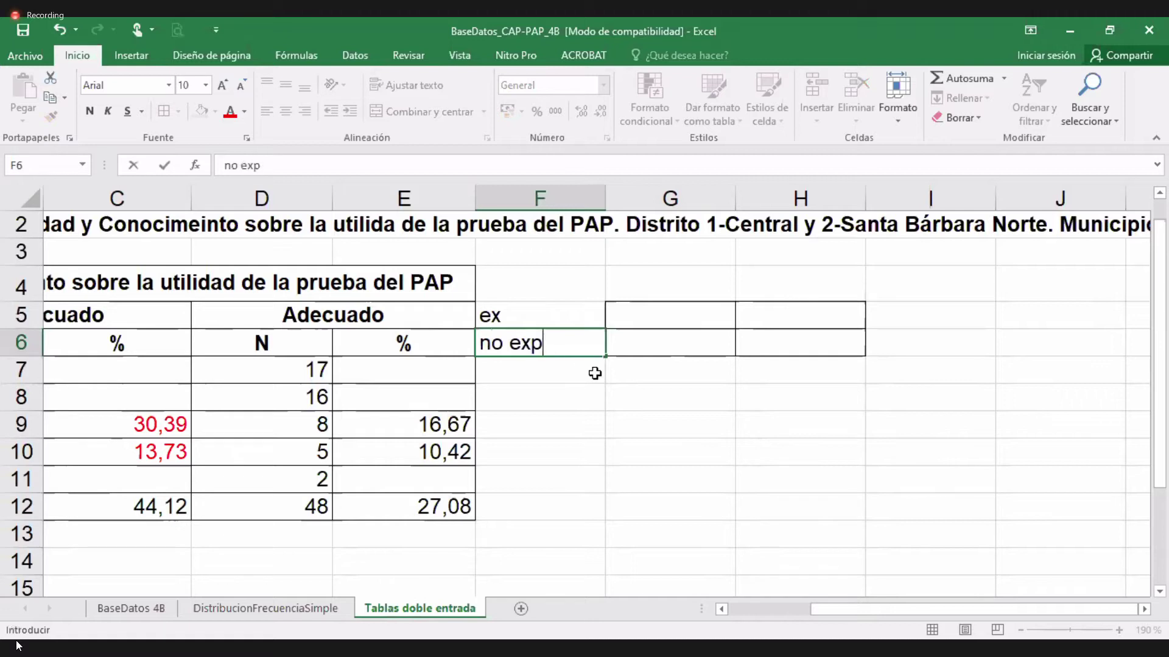
{"action": "left_click", "coordinate": [626, 390]}
{"action": "left_click", "coordinate": [662, 312]}
{"action": "left_click", "coordinate": [668, 341]}
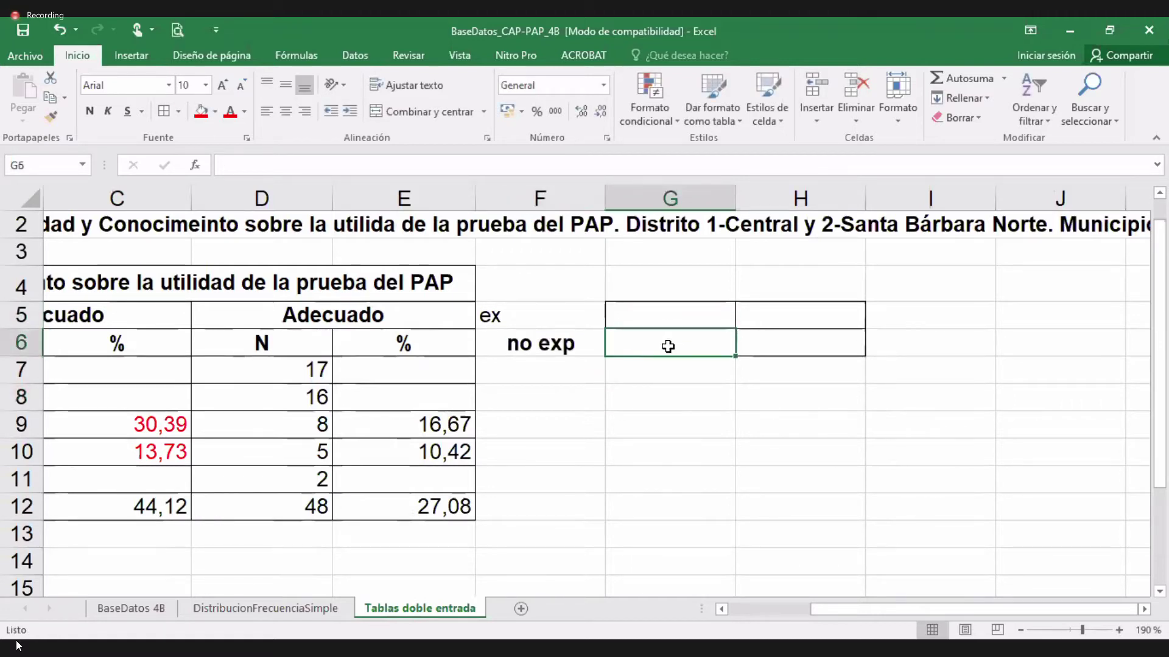
{"action": "left_click", "coordinate": [656, 317]}
{"action": "left_click", "coordinate": [672, 336]}
{"action": "scroll", "coordinate": [565, 408], "scroll_direction": "left", "scroll_amount": 2}
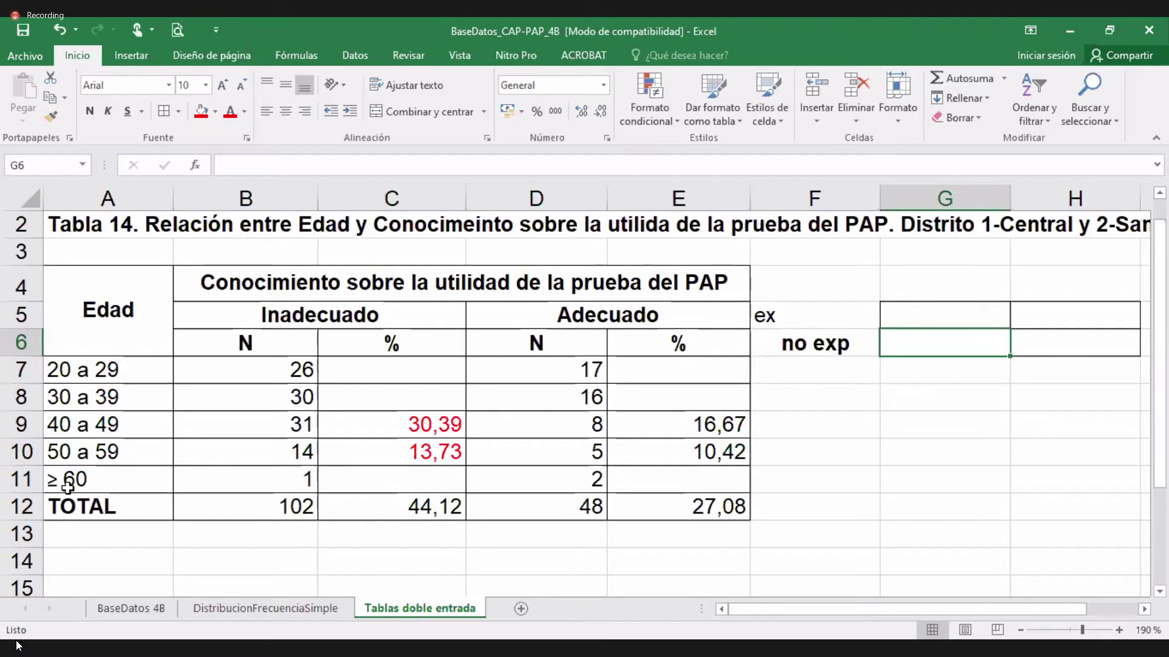
Step: Undo the "no exp" label and extend the Inadecuado percentage formula to the 20 a 29, 30 a 39 and ≥ 60 rows
{"action": "key", "text": "ctrl+z"}
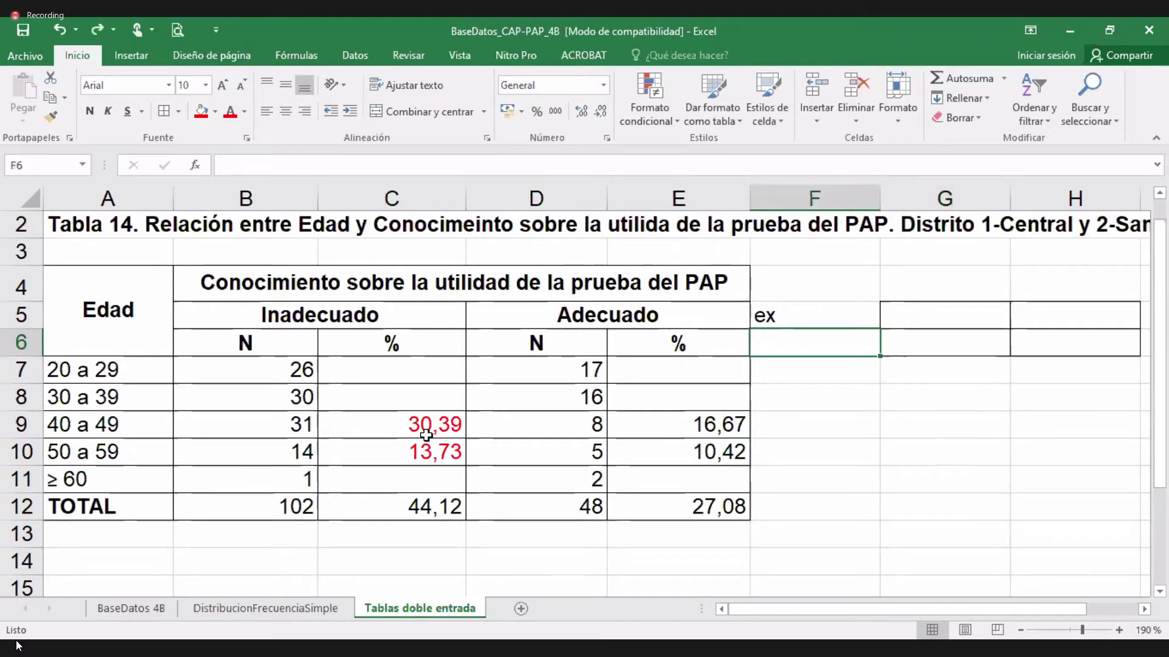
{"action": "left_click", "coordinate": [436, 416]}
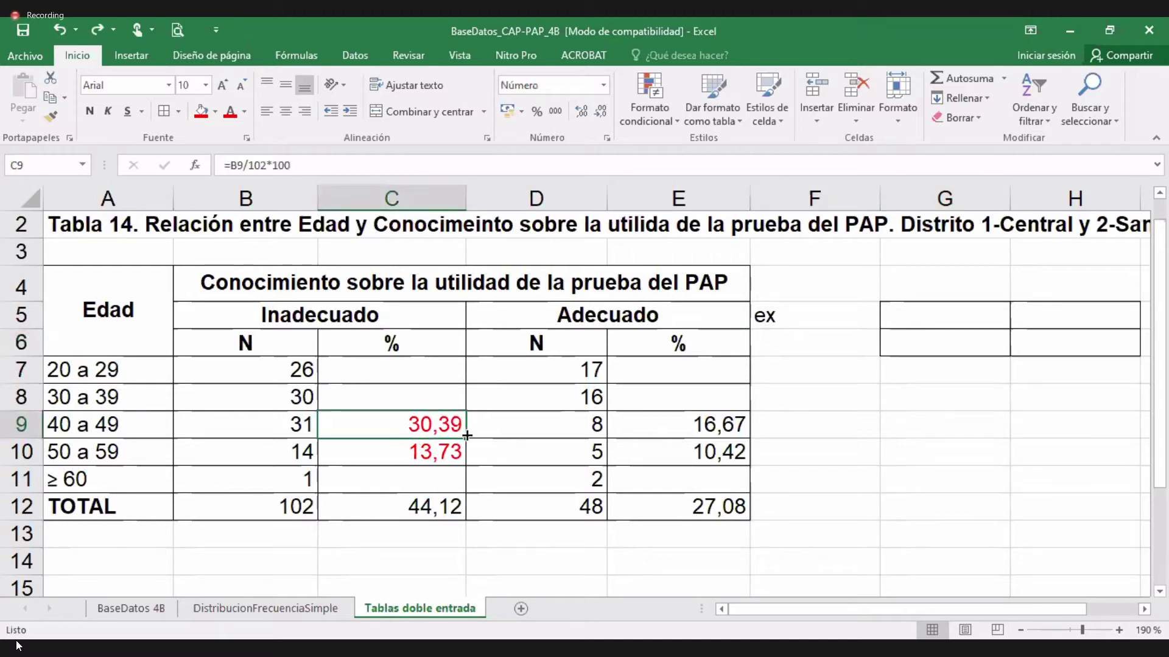
{"action": "left_click_drag", "start_coordinate": [466, 439], "coordinate": [457, 381]}
{"action": "left_click", "coordinate": [457, 457]}
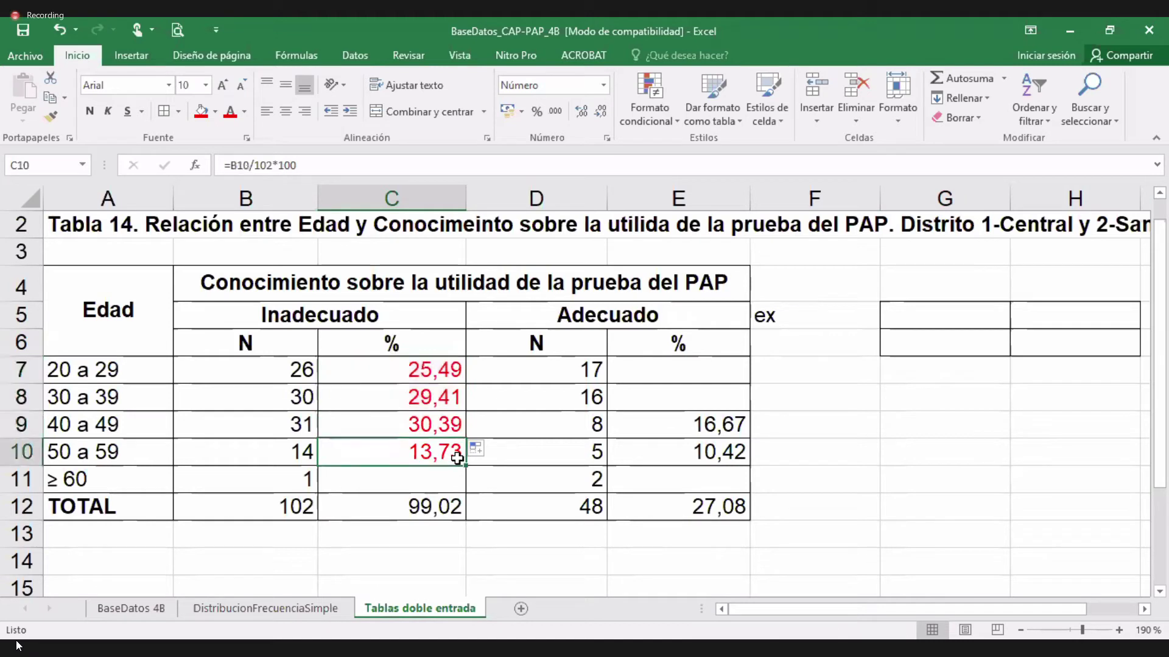
{"action": "left_click_drag", "start_coordinate": [466, 466], "coordinate": [466, 492]}
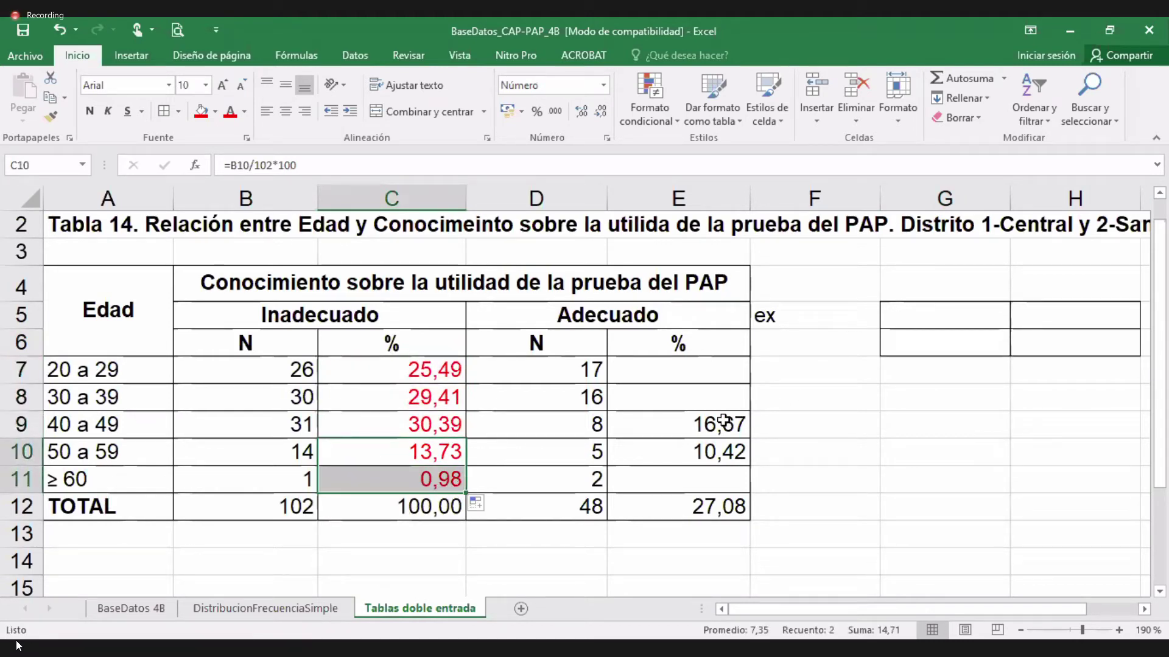
Step: Extend the Adecuado percentage formula to the 20 a 29, 30 a 39 and ≥ 60 age groups
{"action": "left_click", "coordinate": [745, 423]}
{"action": "left_click_drag", "start_coordinate": [749, 437], "coordinate": [738, 366]}
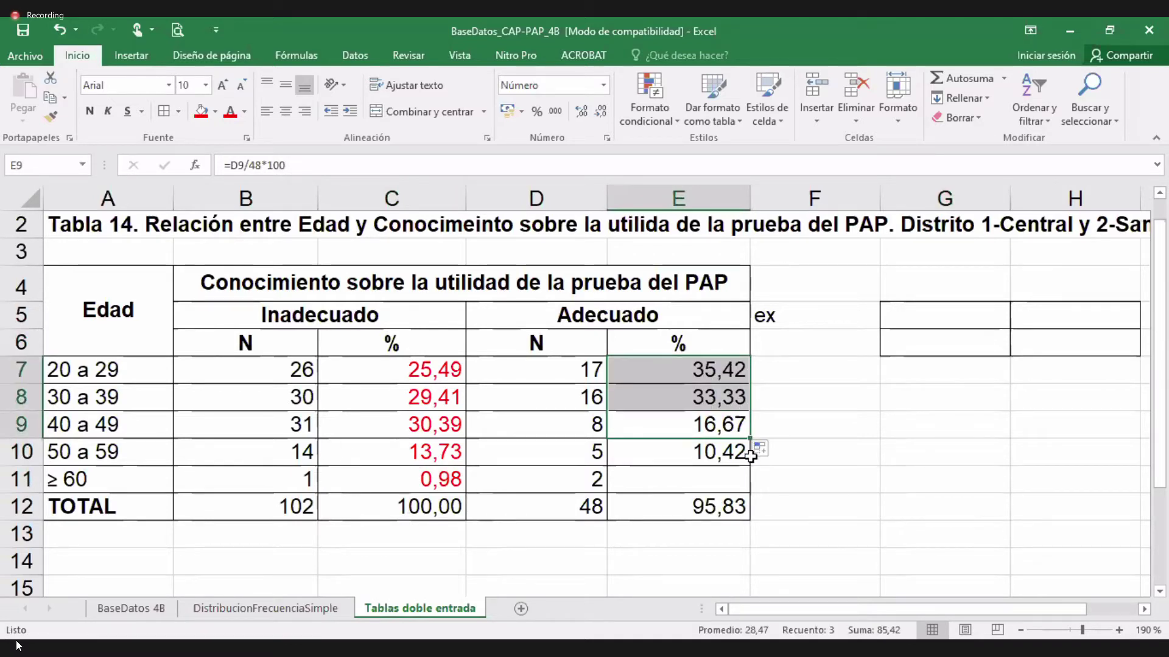
{"action": "left_click", "coordinate": [744, 457]}
{"action": "left_click_drag", "start_coordinate": [753, 466], "coordinate": [747, 484]}
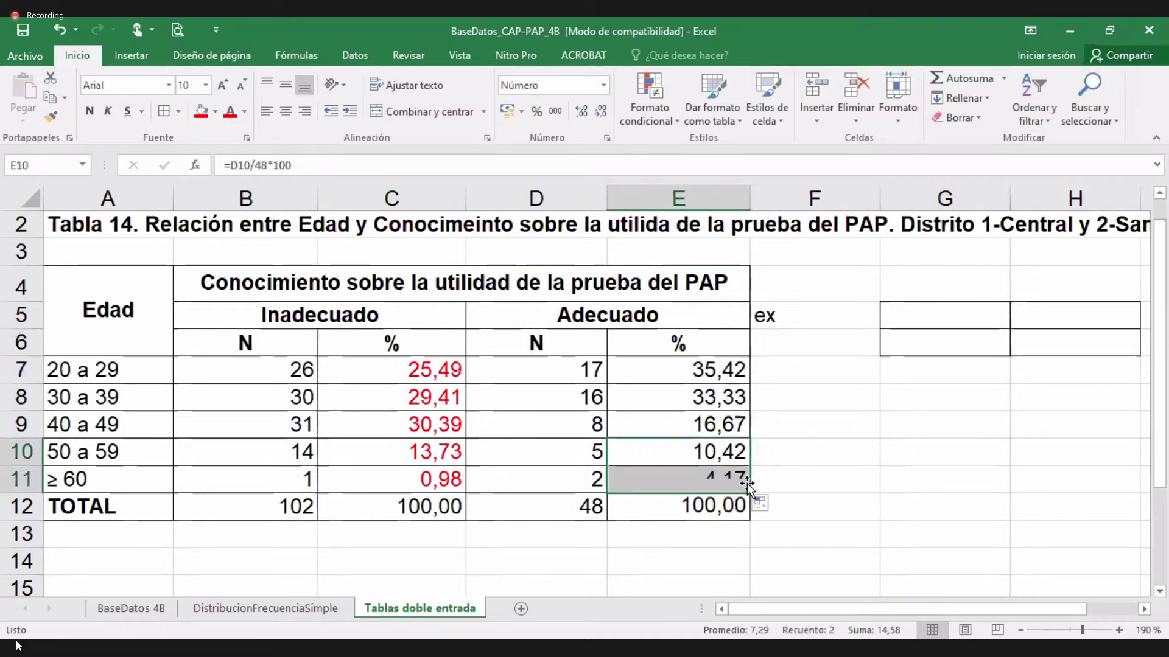
Step: Change the font colour of the Inadecuado percentages for 20 a 29, 30 a 39 and ≥ 60 to black
{"action": "left_click_drag", "start_coordinate": [426, 370], "coordinate": [426, 399]}
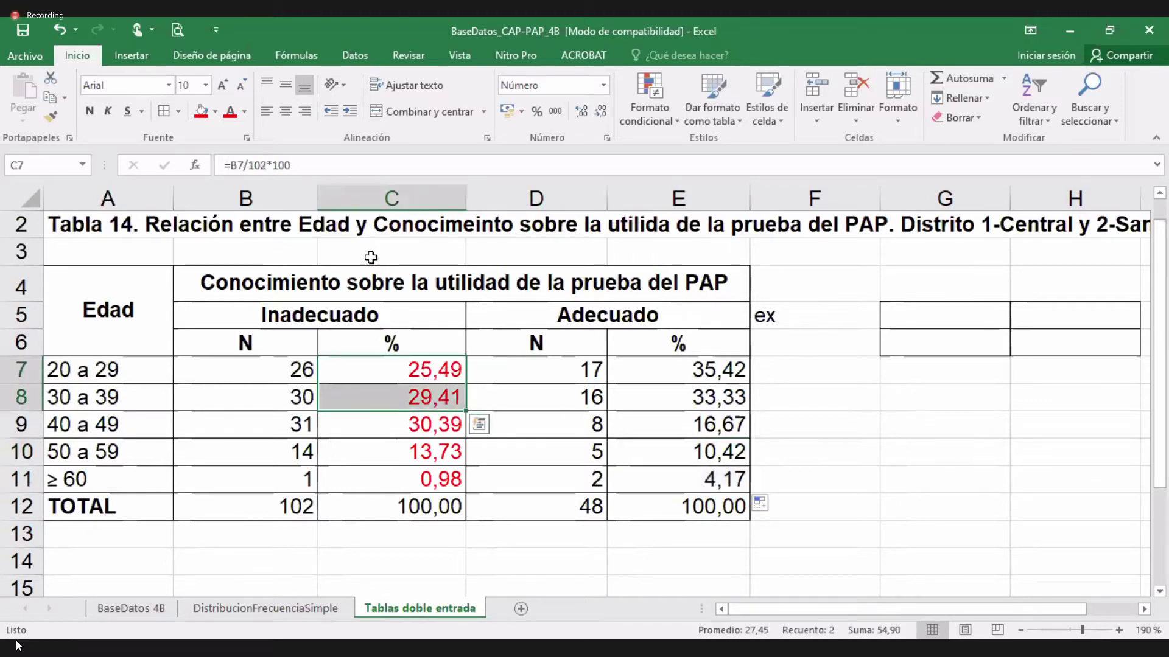
{"action": "left_click", "coordinate": [244, 111]}
{"action": "left_click", "coordinate": [246, 166]}
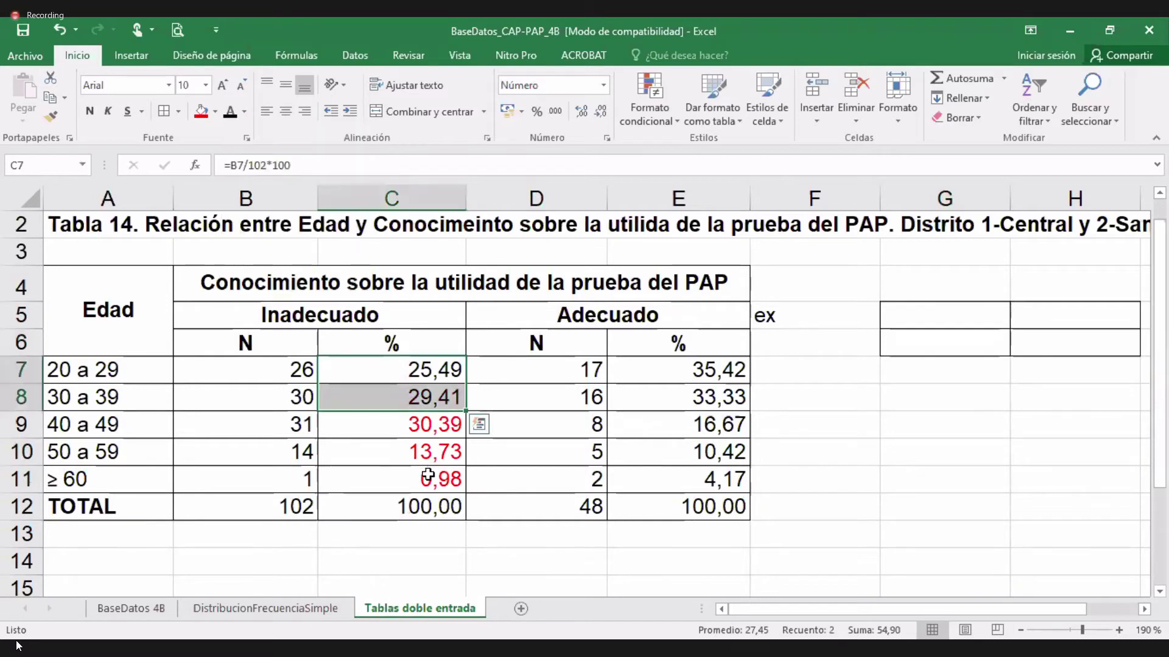
{"action": "left_click", "coordinate": [429, 477]}
{"action": "left_click", "coordinate": [232, 111]}
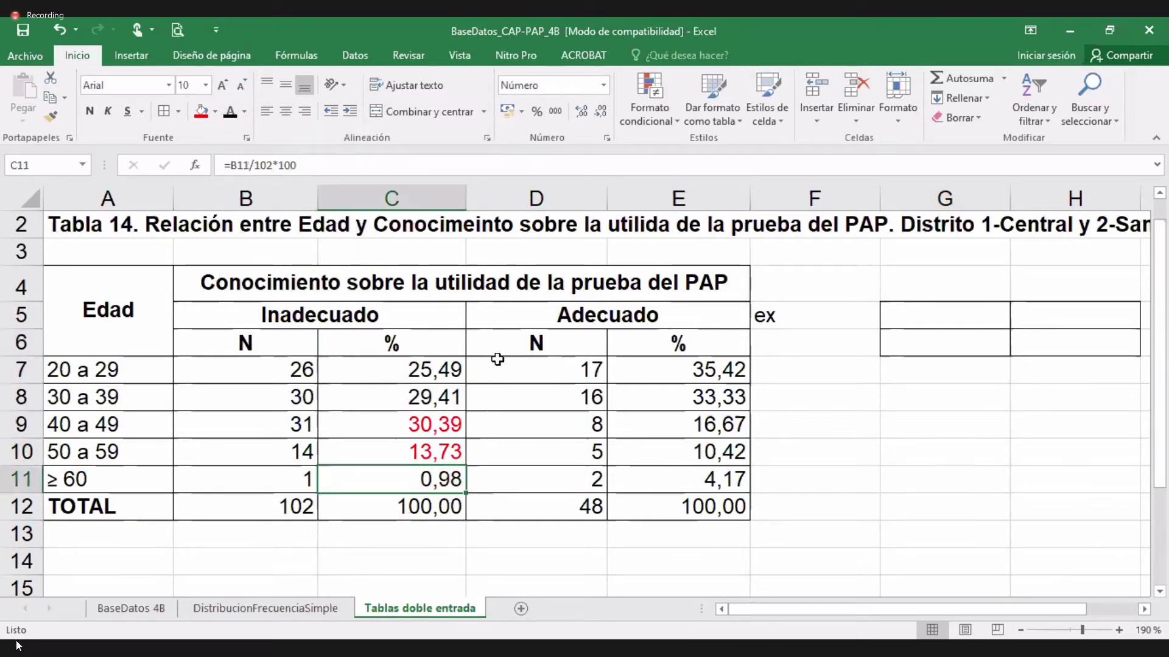
{"action": "left_click", "coordinate": [604, 499]}
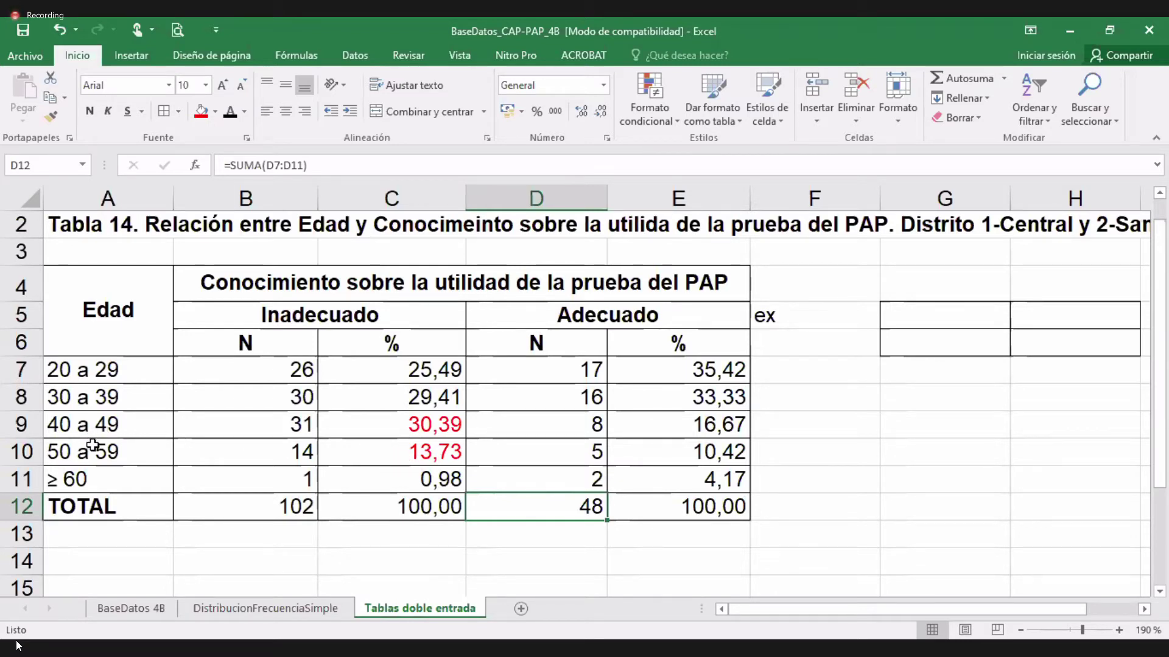
Step: Fill the ≥ 60 Inadecuado percentage cell red and clear both percentage columns for 20 a 29 and 30 a 39
{"action": "left_click", "coordinate": [441, 483]}
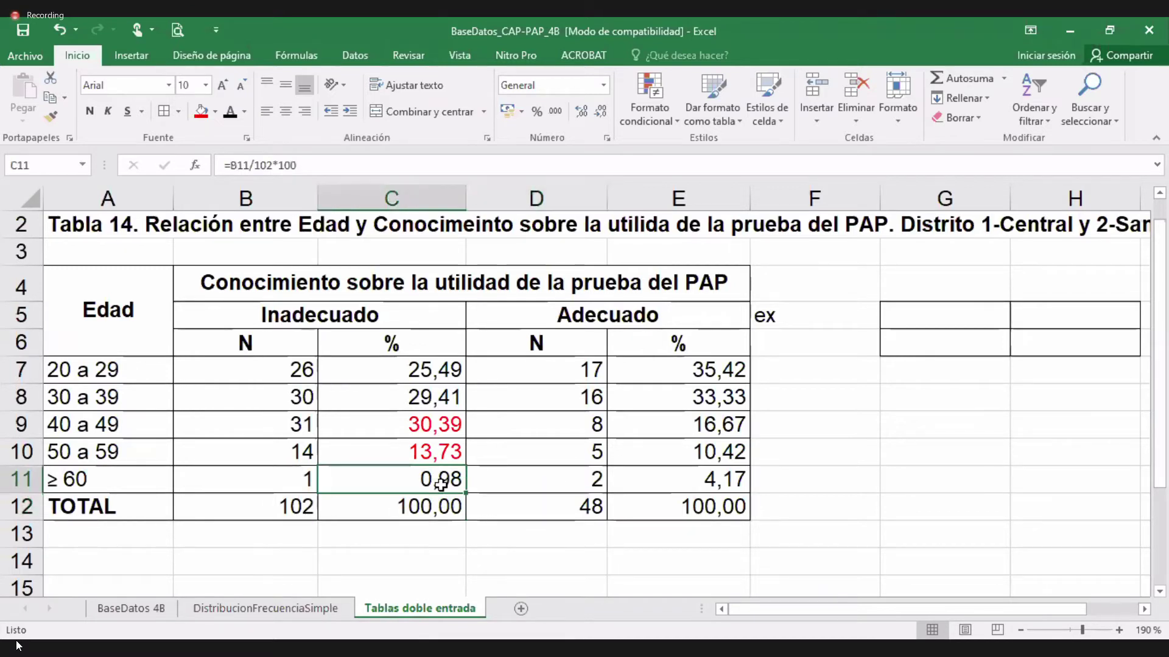
{"action": "left_click", "coordinate": [201, 111]}
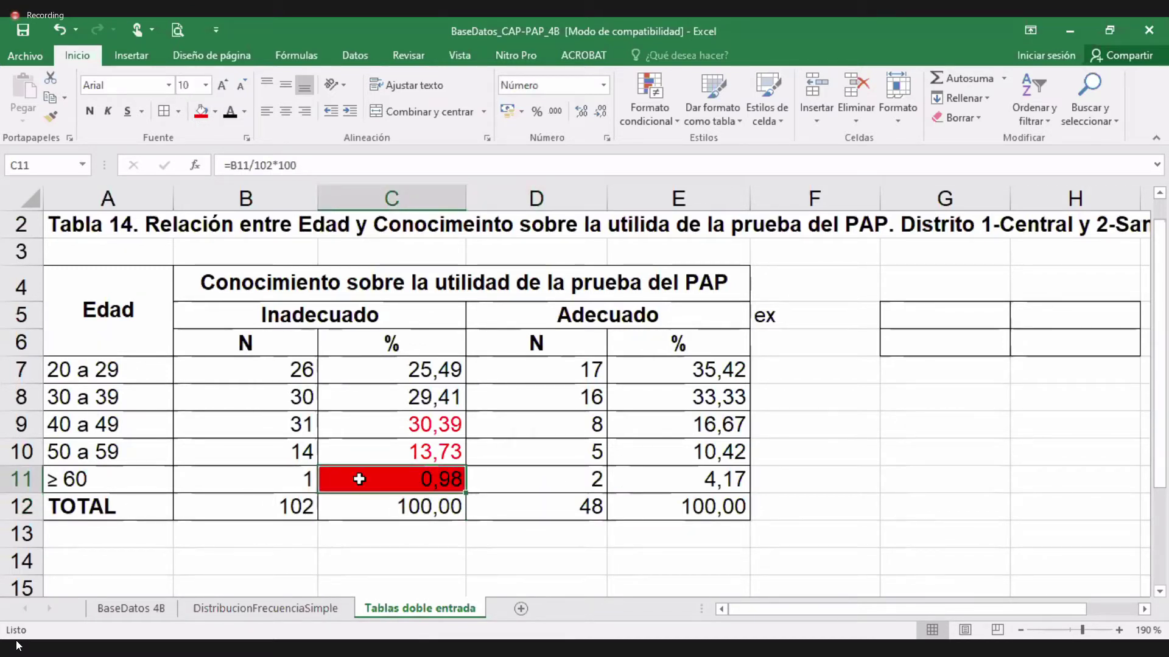
{"action": "left_click_drag", "start_coordinate": [438, 360], "coordinate": [429, 393]}
{"action": "key", "text": "Delete"}
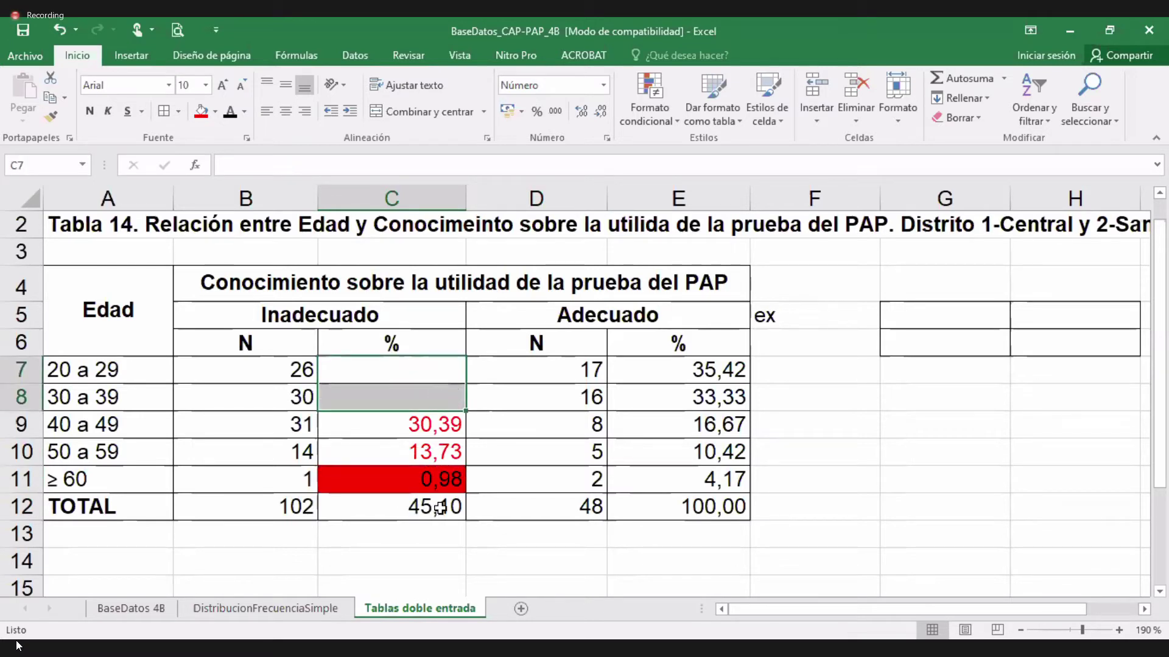
{"action": "left_click_drag", "start_coordinate": [700, 373], "coordinate": [697, 394]}
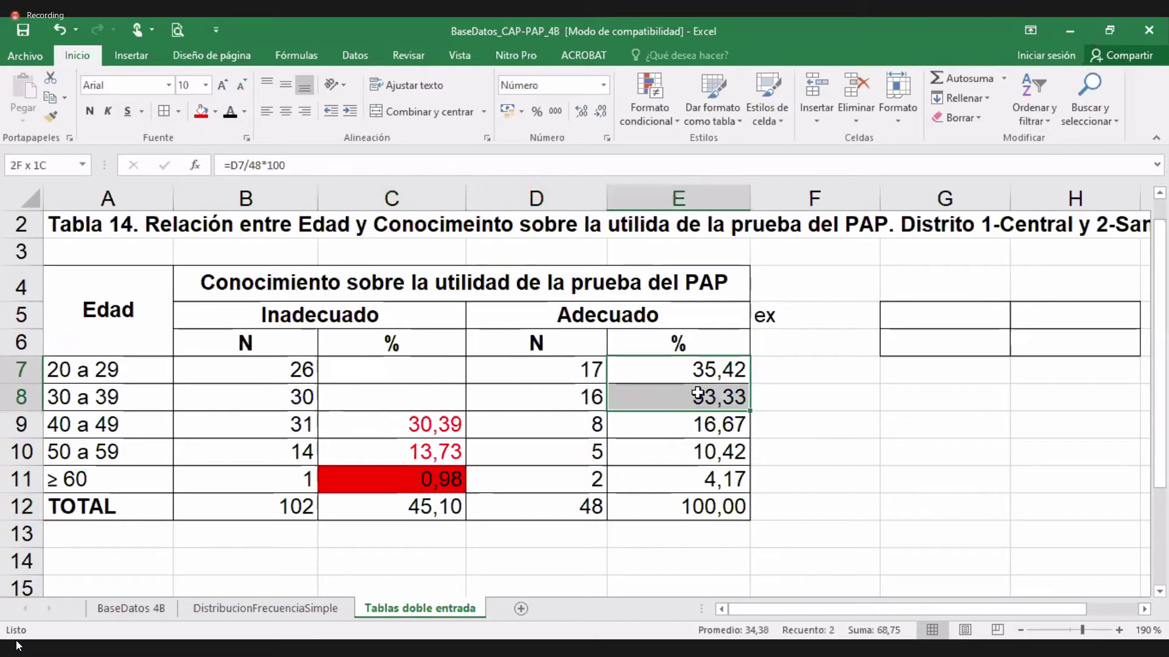
{"action": "key", "text": "Delete"}
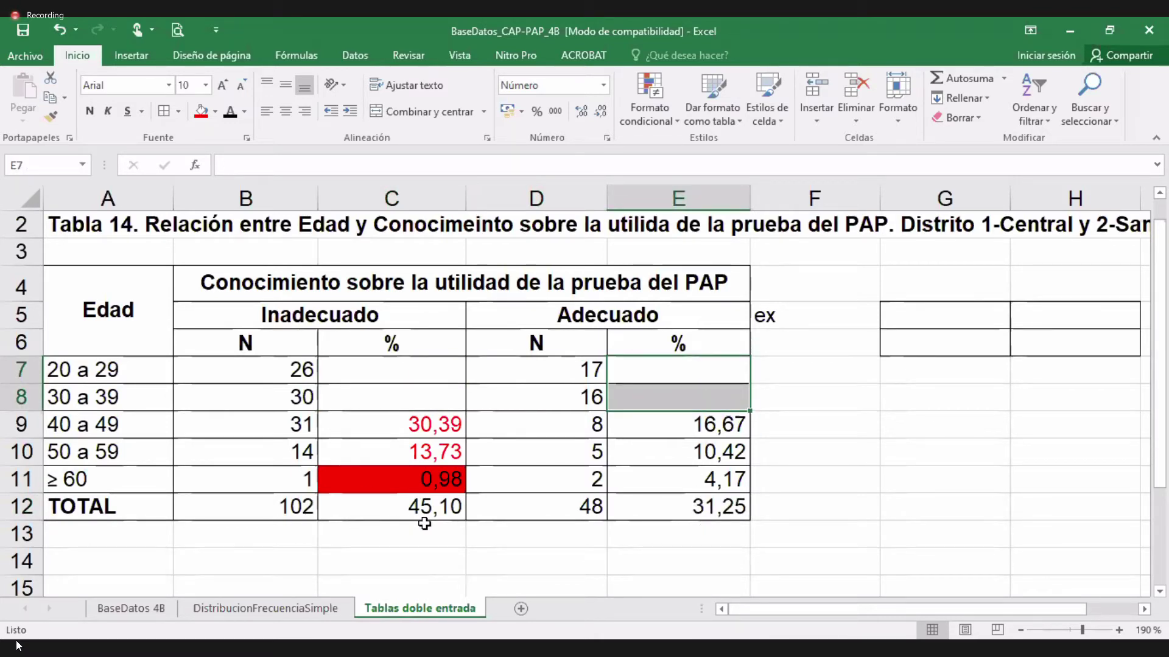
Step: Check the percentage totals, and undo the cleared percentages and the red fill of the ≥ 60 cell
{"action": "left_click", "coordinate": [710, 504]}
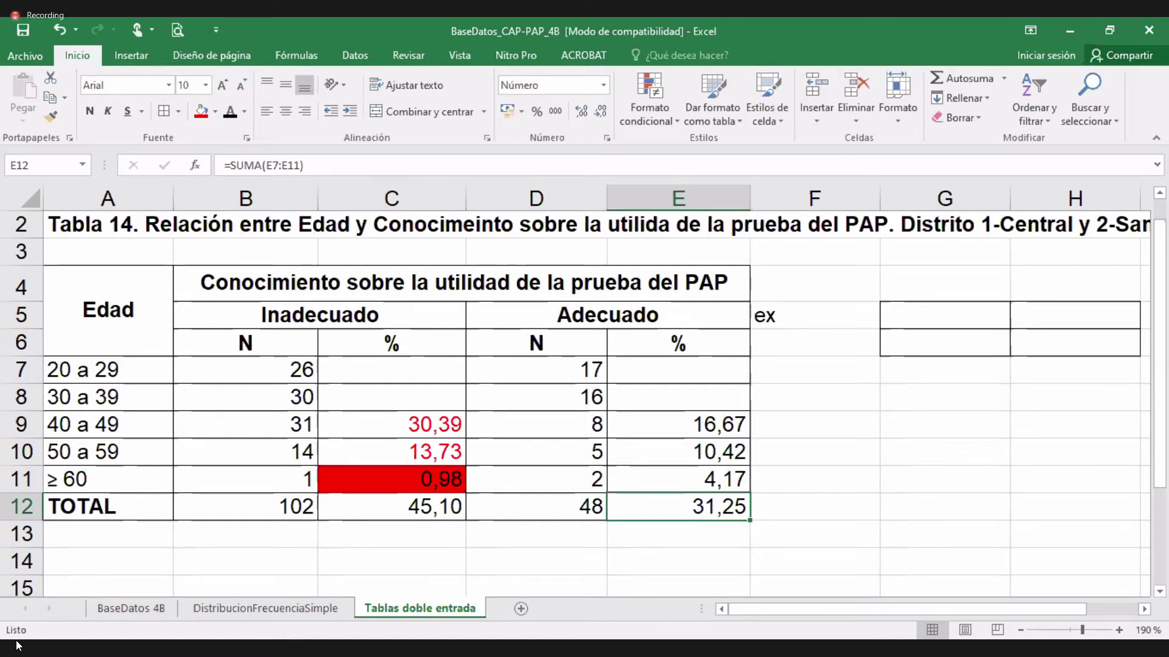
{"action": "key", "text": "Down"}
{"action": "key", "text": "Down"}
{"action": "key", "text": "Down"}
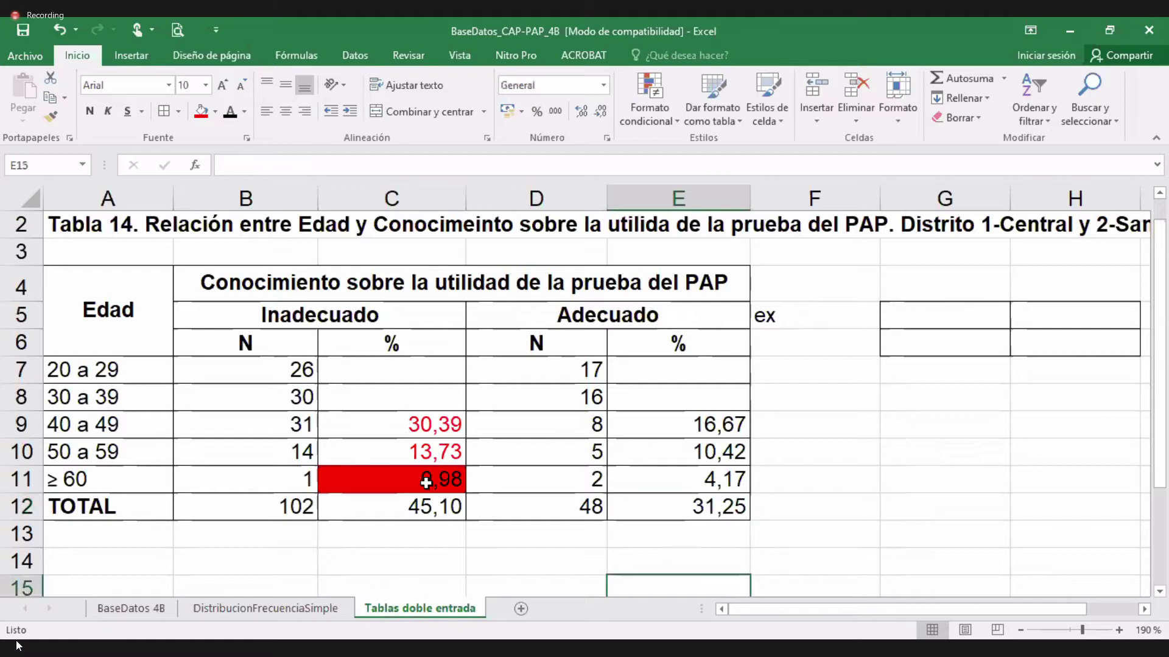
{"action": "left_click", "coordinate": [426, 482]}
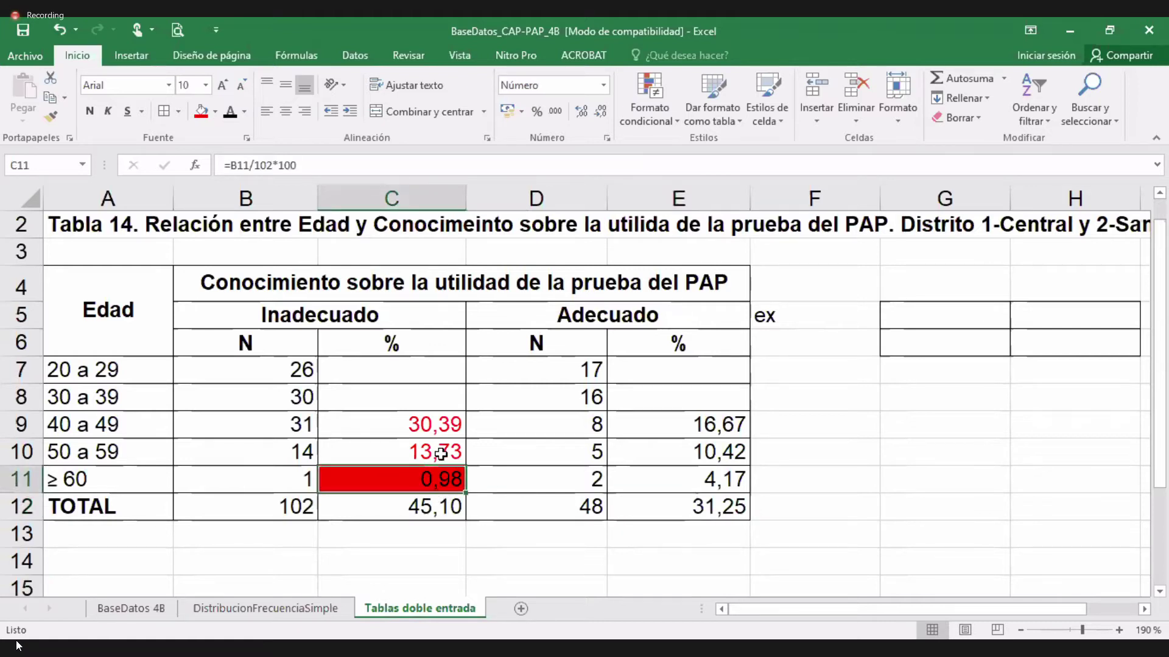
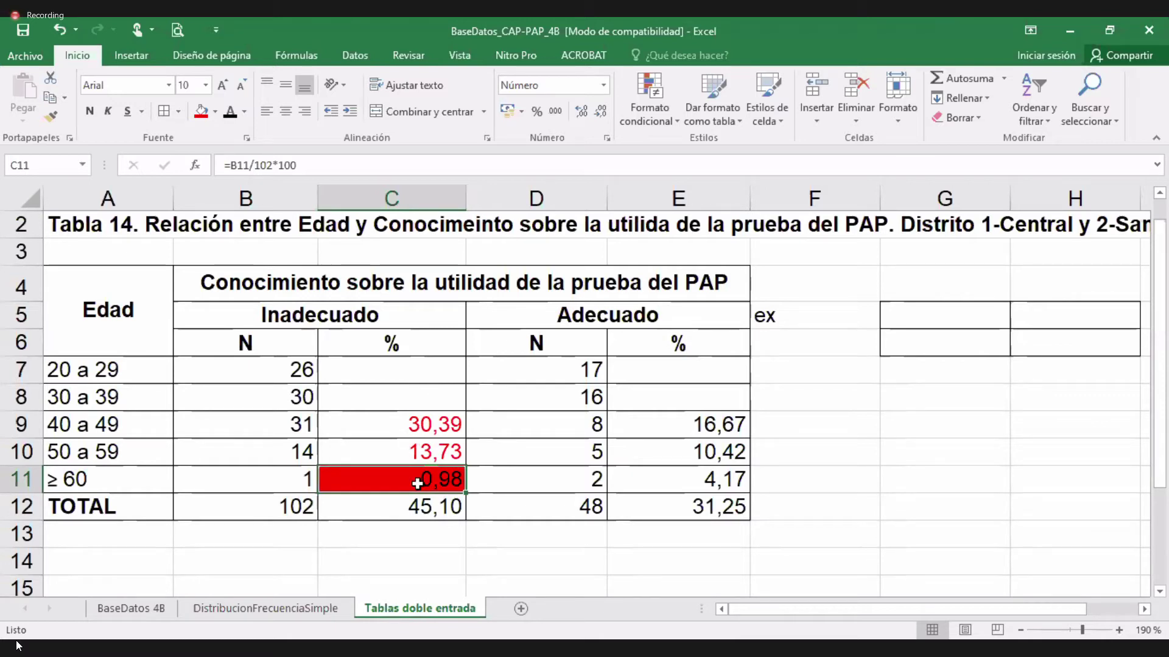
{"action": "key", "text": "ctrl+z"}
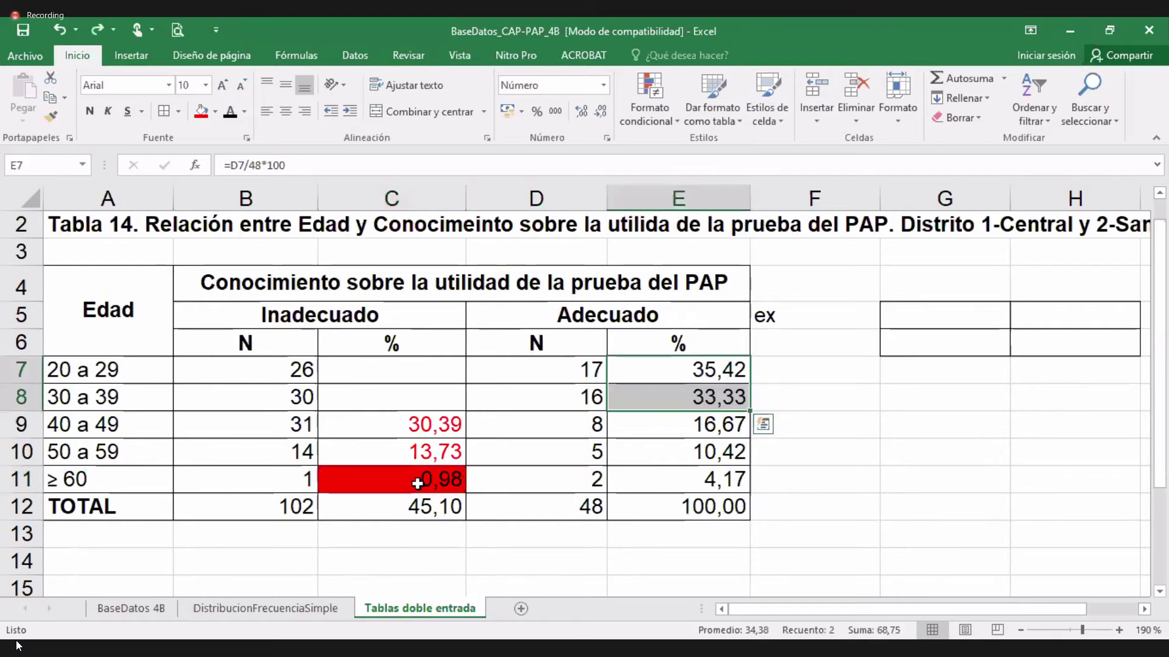
{"action": "key", "text": "ctrl+z"}
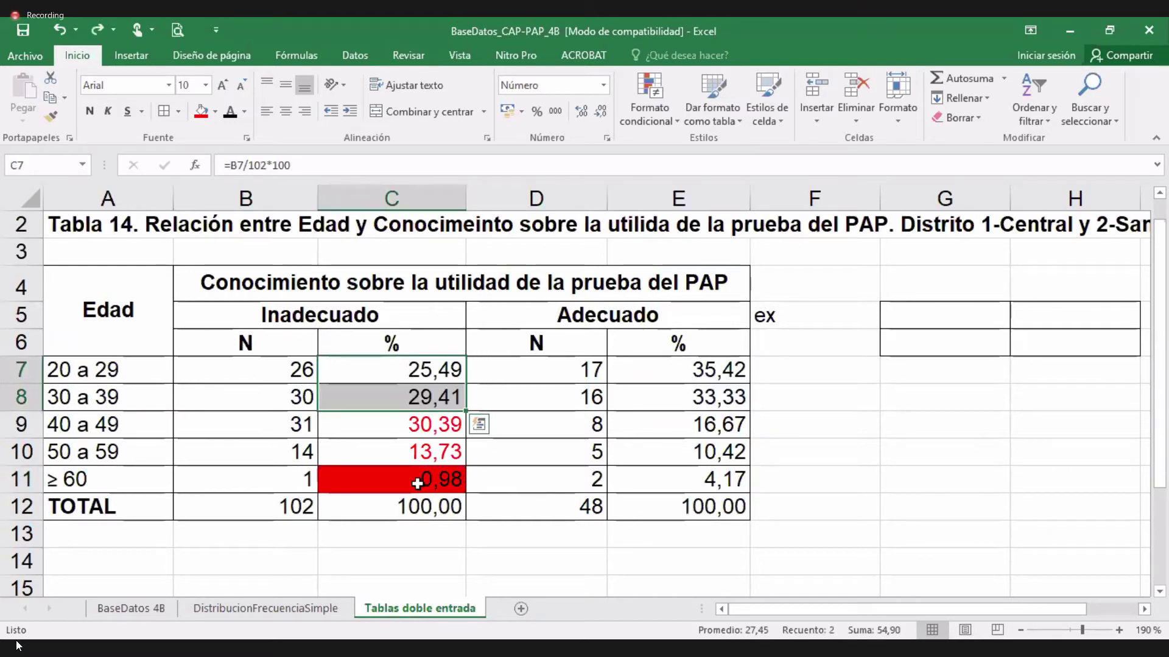
{"action": "key", "text": "ctrl+z"}
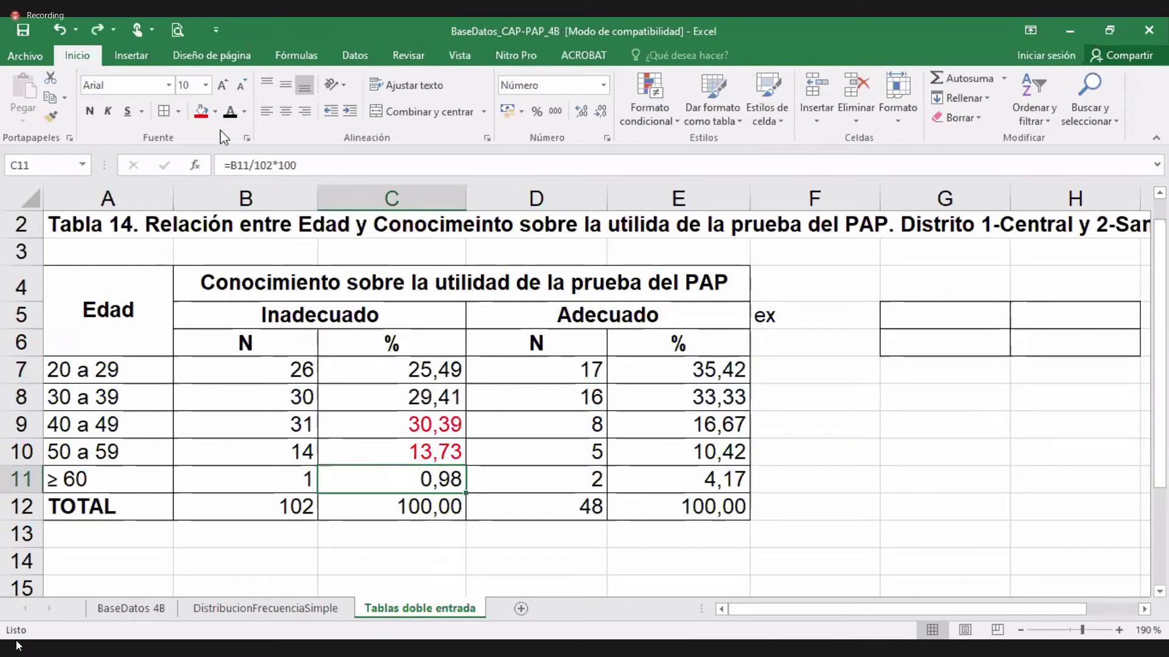
Step: Set the font colour of the ≥ 60 Inadecuado percentage in C11 to red
{"action": "key", "text": "Down"}
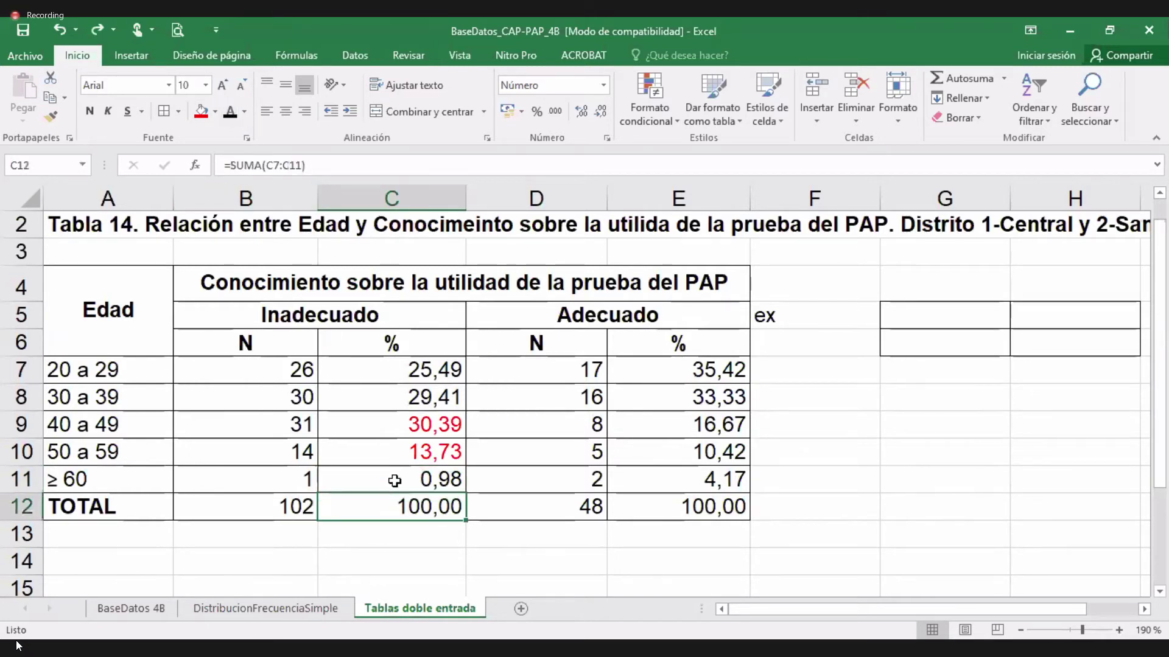
{"action": "left_click", "coordinate": [395, 481]}
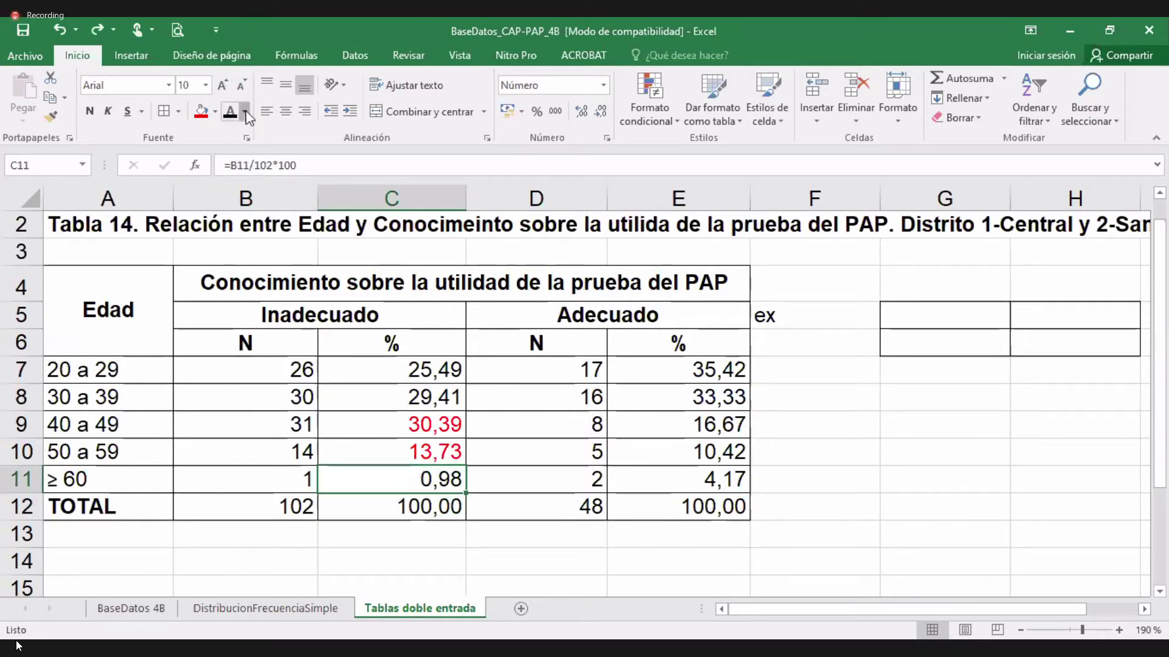
{"action": "left_click", "coordinate": [245, 112]}
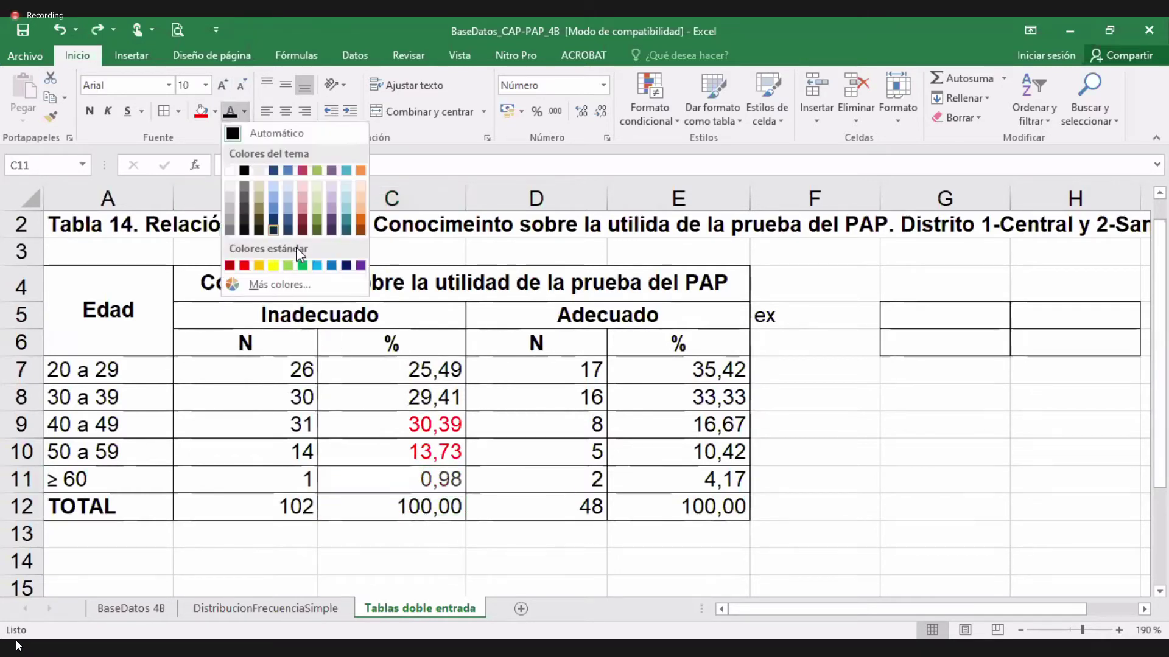
{"action": "left_click", "coordinate": [243, 266]}
Step: Highlight the range A9:C11, covering the 40 a 49, 50 a 59 and ≥ 60 Inadecuado data, with a yellow fill
{"action": "left_click_drag", "start_coordinate": [152, 424], "coordinate": [381, 478]}
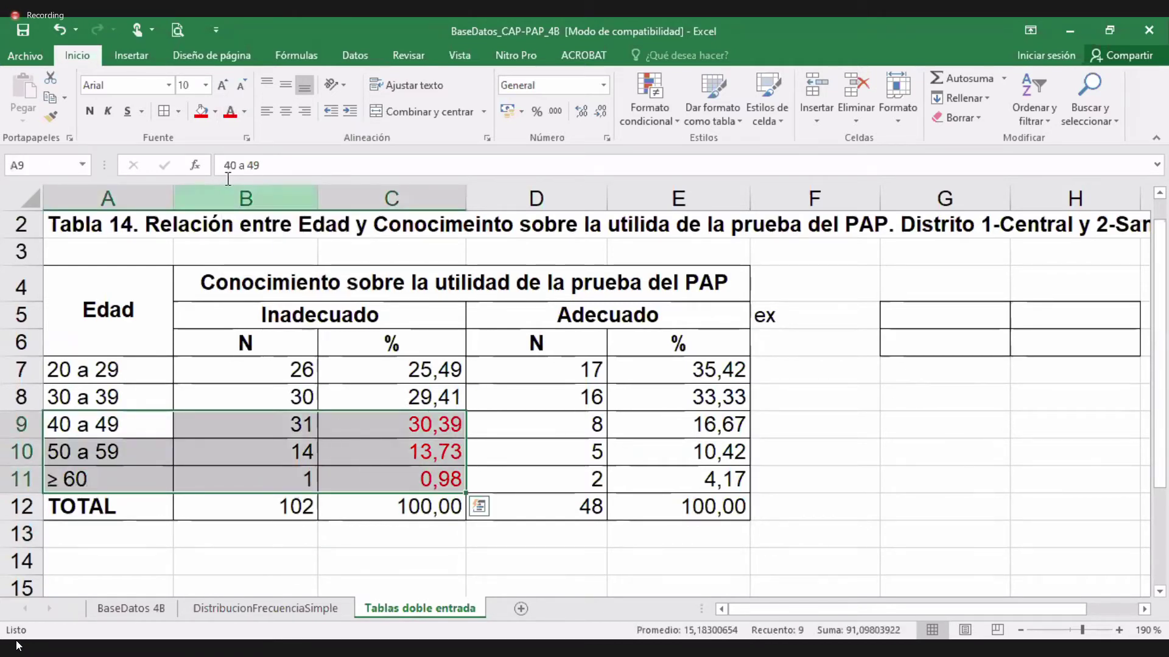
{"action": "left_click", "coordinate": [217, 119]}
{"action": "left_click", "coordinate": [246, 251]}
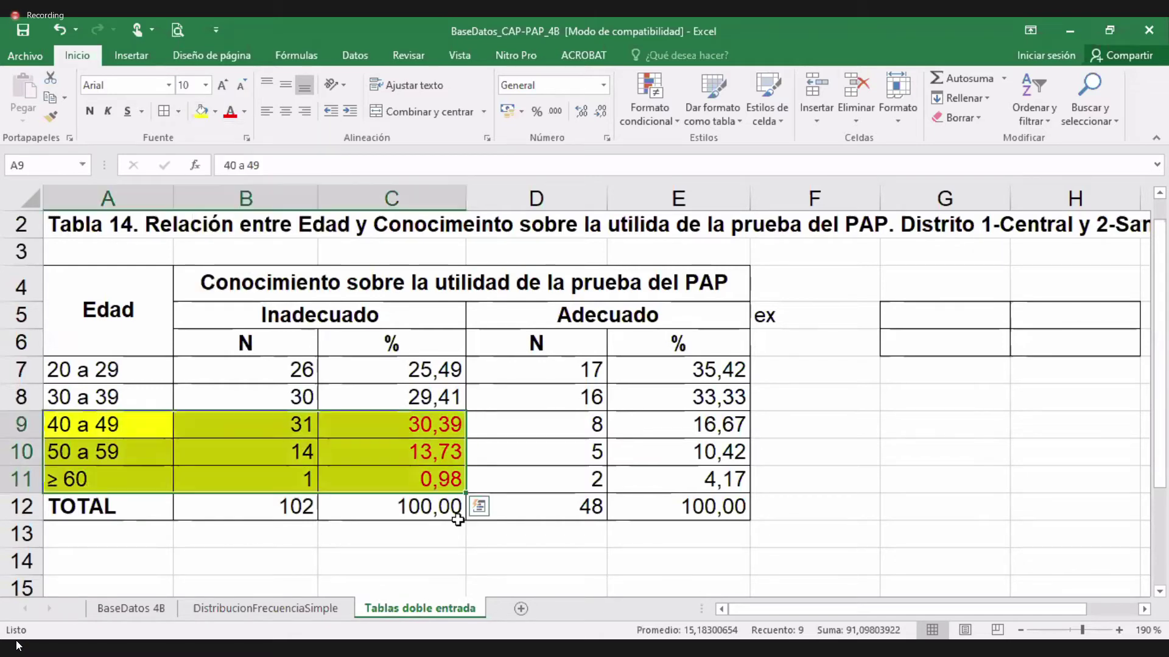
{"action": "left_click", "coordinate": [500, 537]}
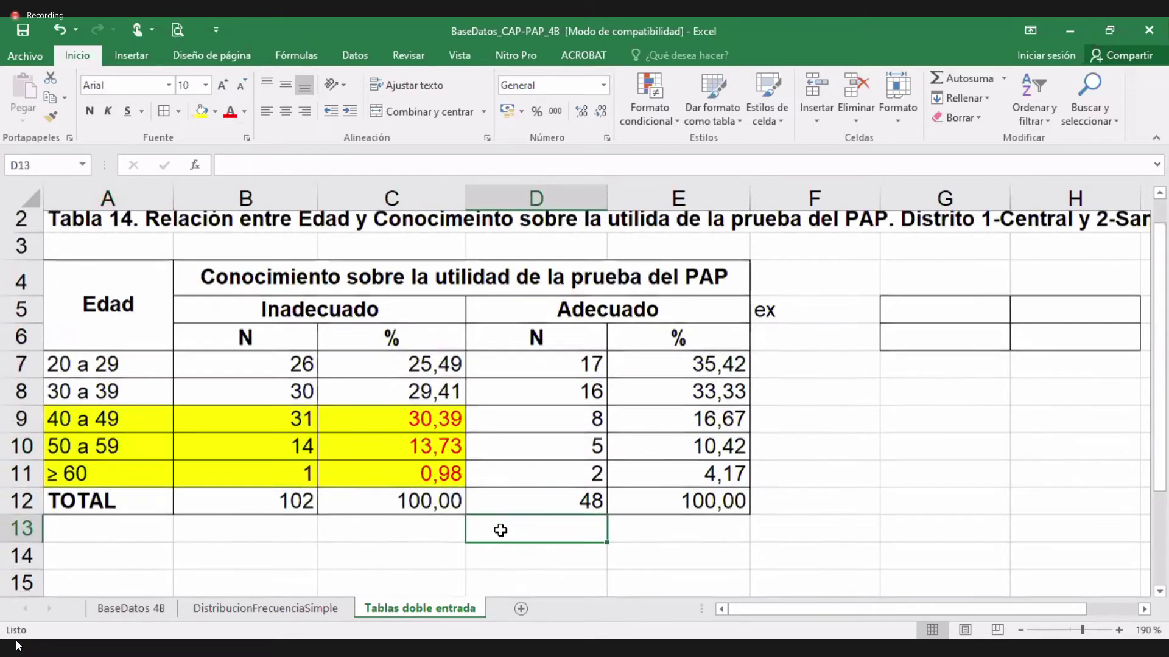
Step: Begin the interpretation in cell A14 with "Dentro del grupo de mujeres con conocimiento inadecuado sobre la prueba del"
{"action": "scroll", "coordinate": [496, 529], "scroll_direction": "down", "scroll_amount": 1}
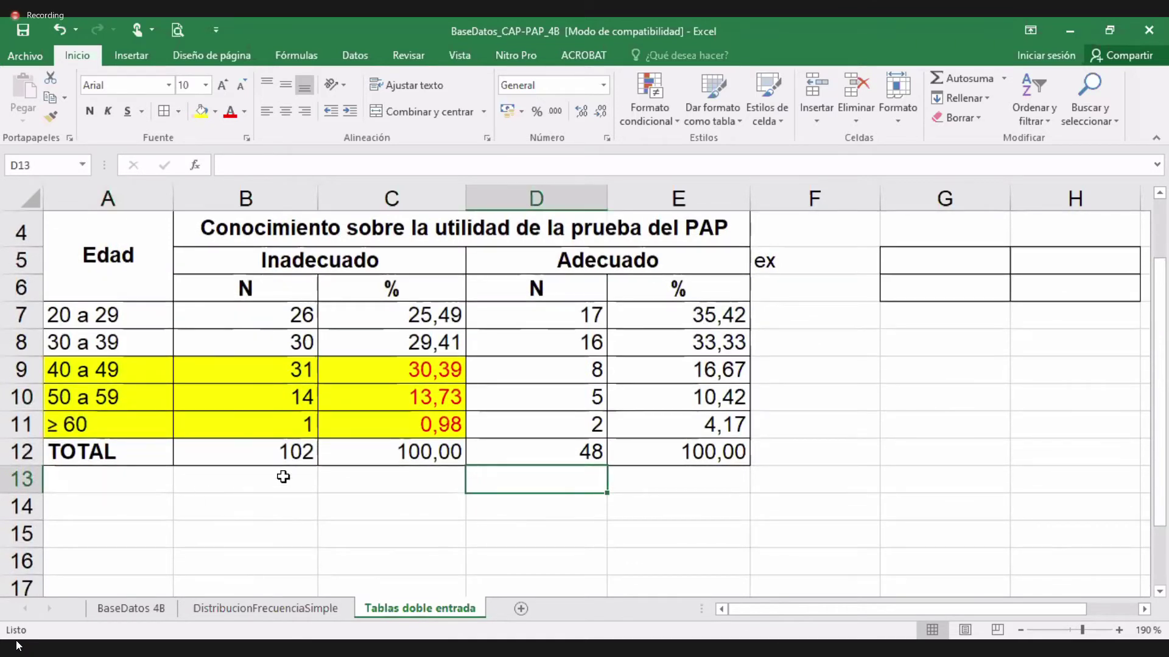
{"action": "left_click", "coordinate": [93, 513]}
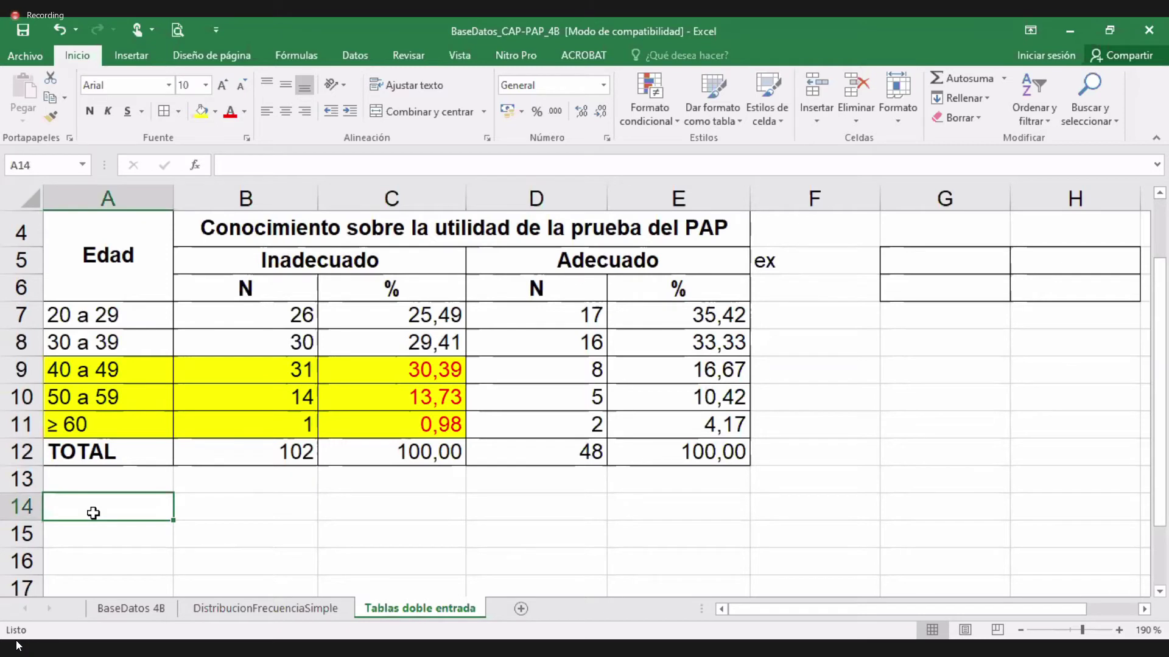
{"action": "type", "text": "Den"}
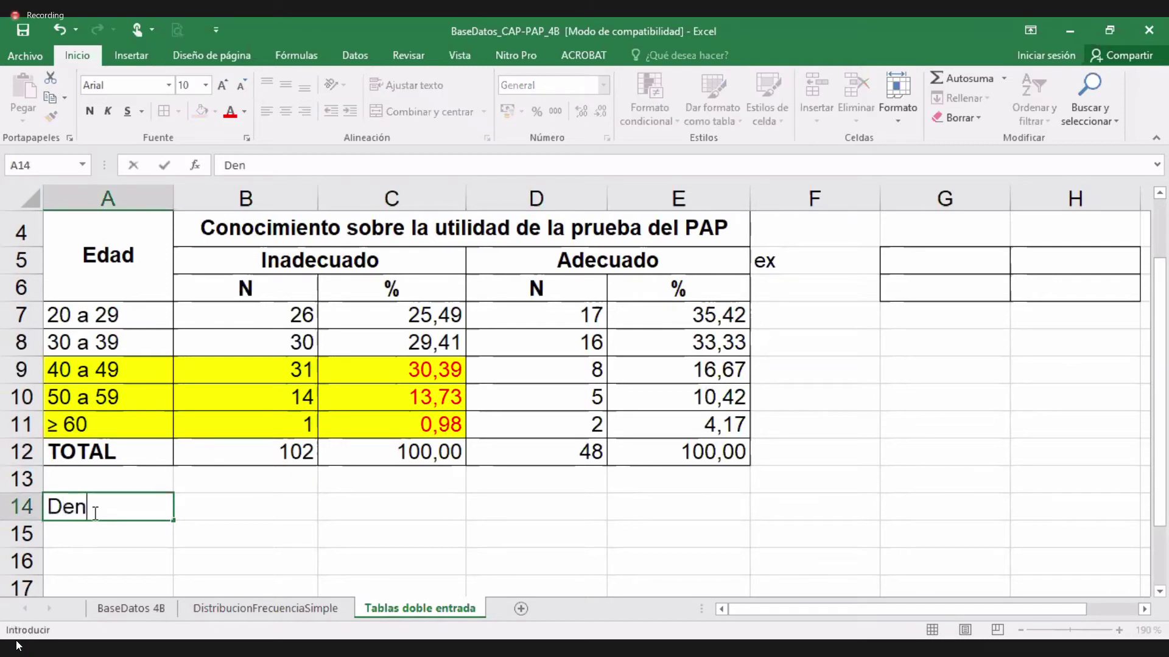
{"action": "type", "text": "tro del gru"}
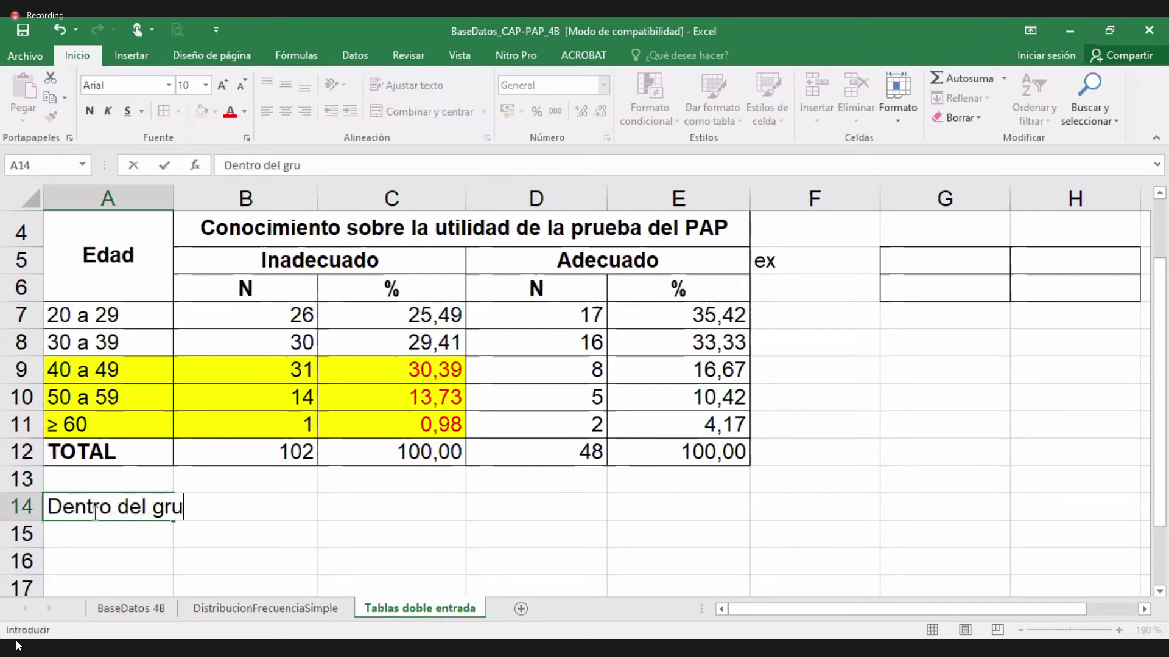
{"action": "type", "text": "po de mujeres"}
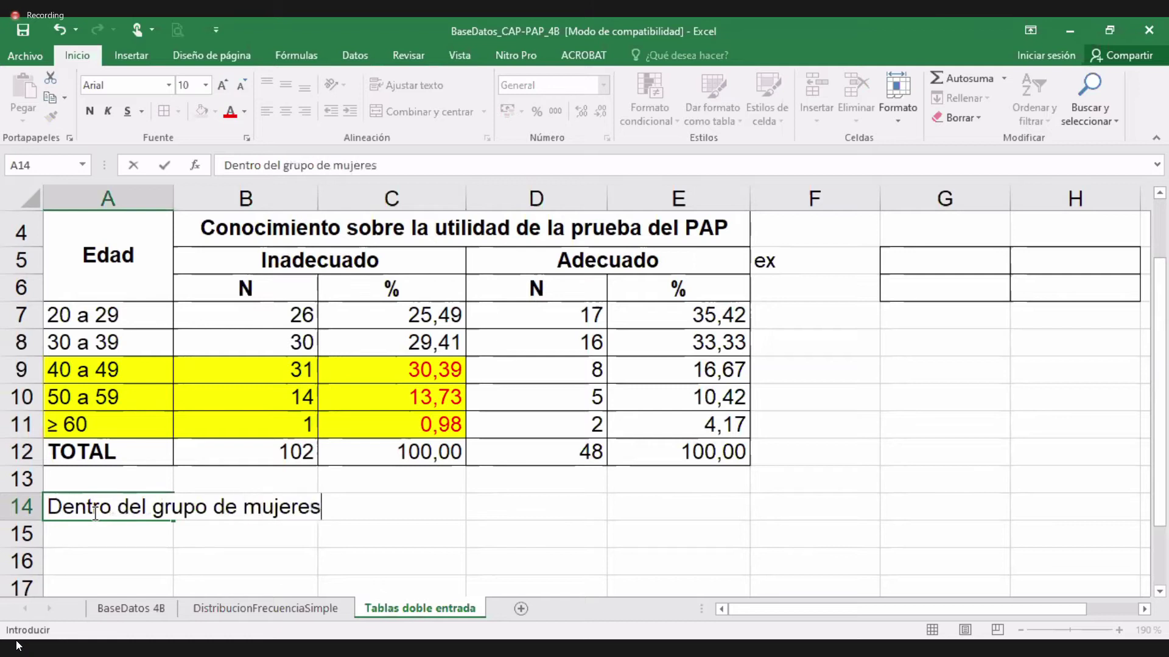
{"action": "type", "text": " con cono"}
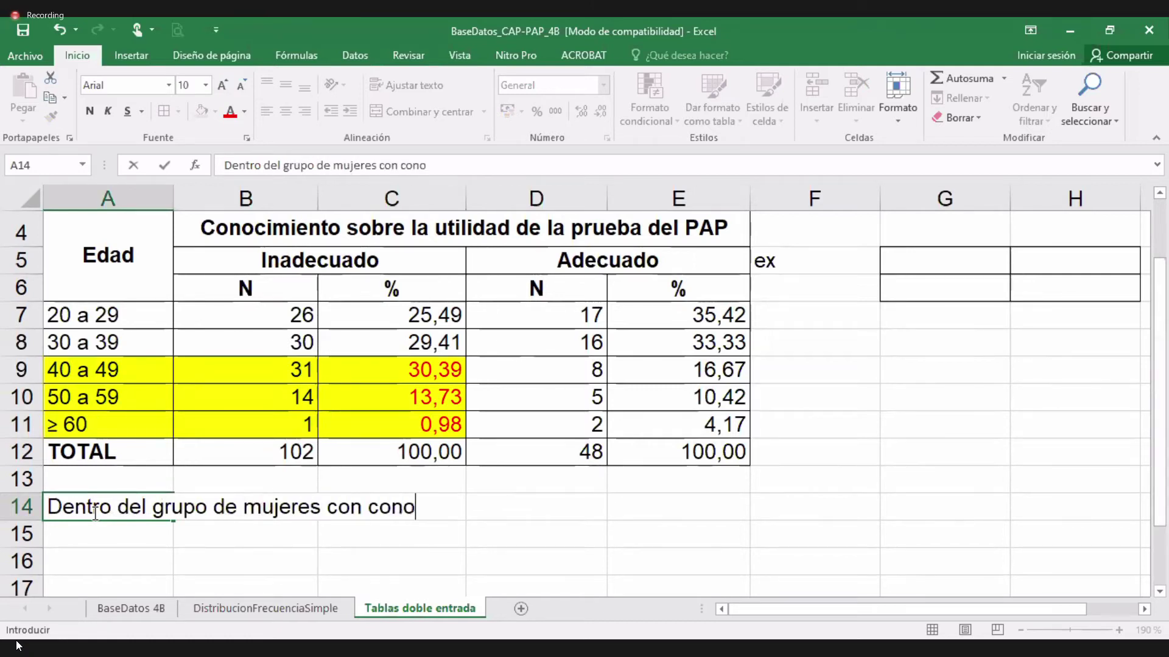
{"action": "type", "text": "cimien"}
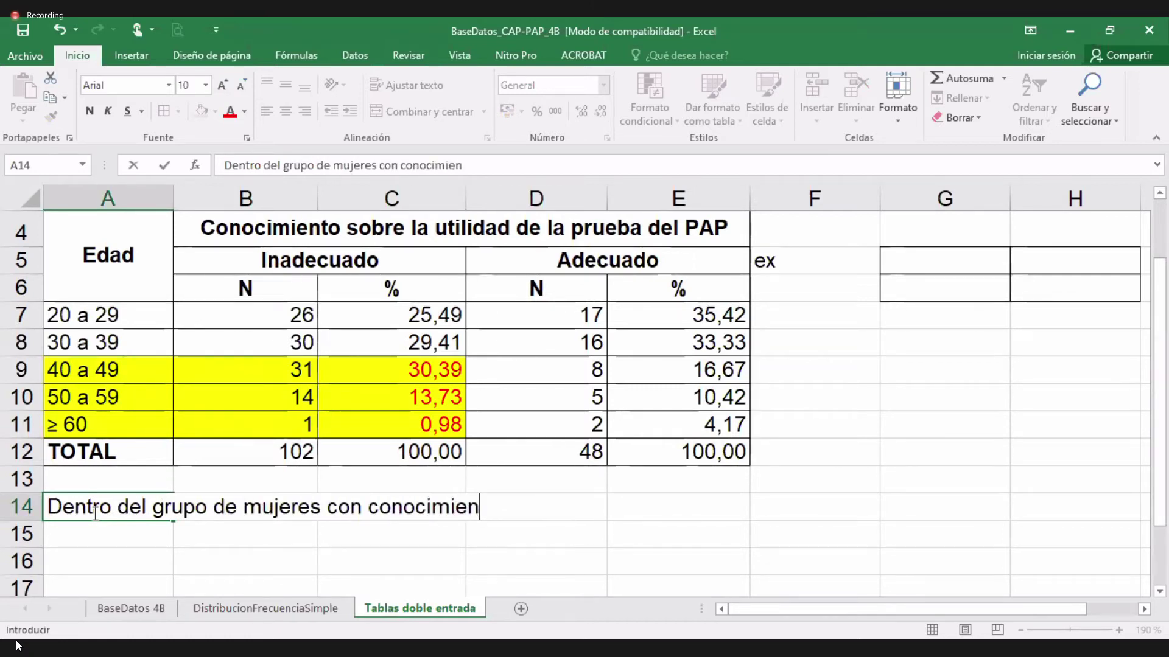
{"action": "type", "text": "to inadec"}
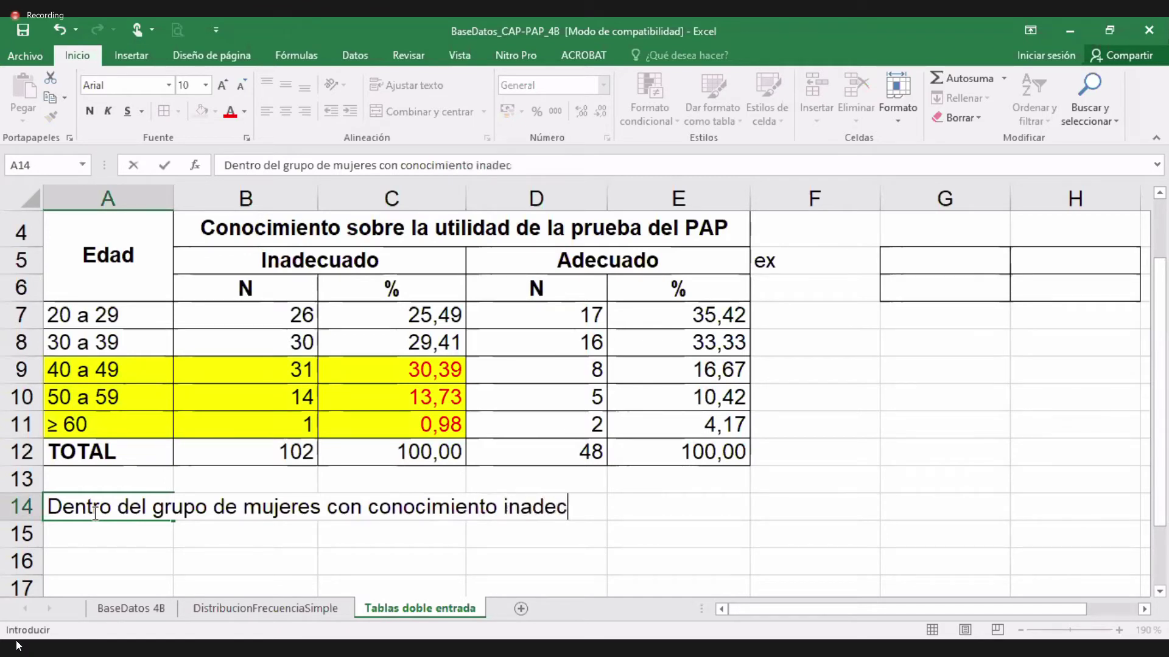
{"action": "type", "text": "uado sobre"}
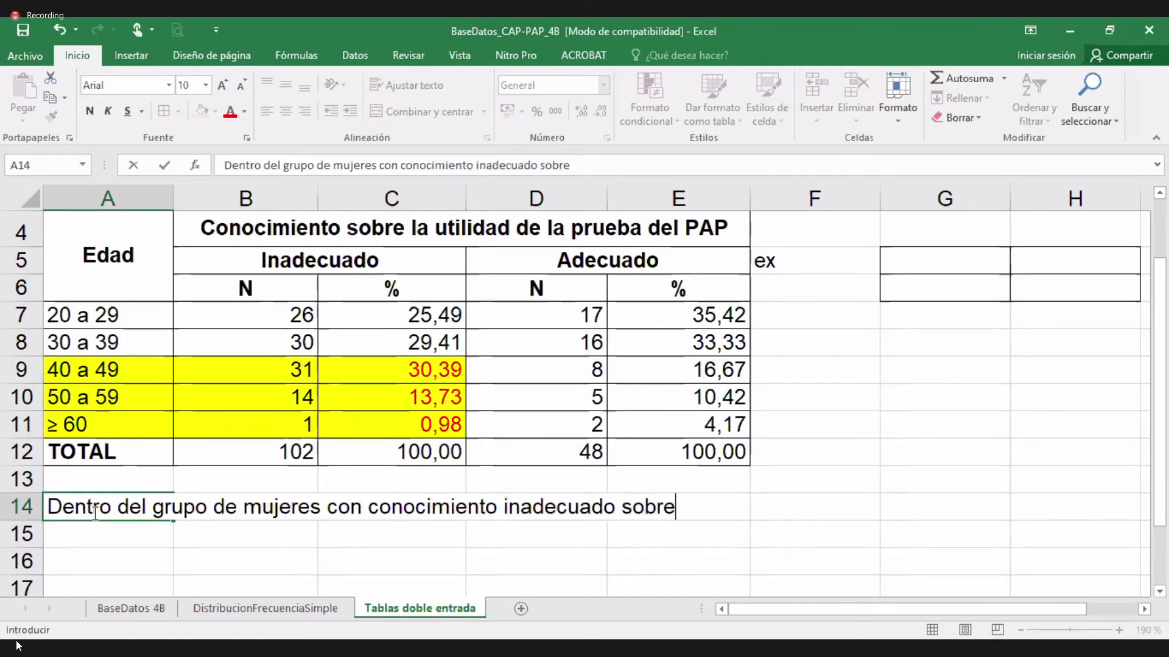
{"action": "type", "text": " la prueba del"}
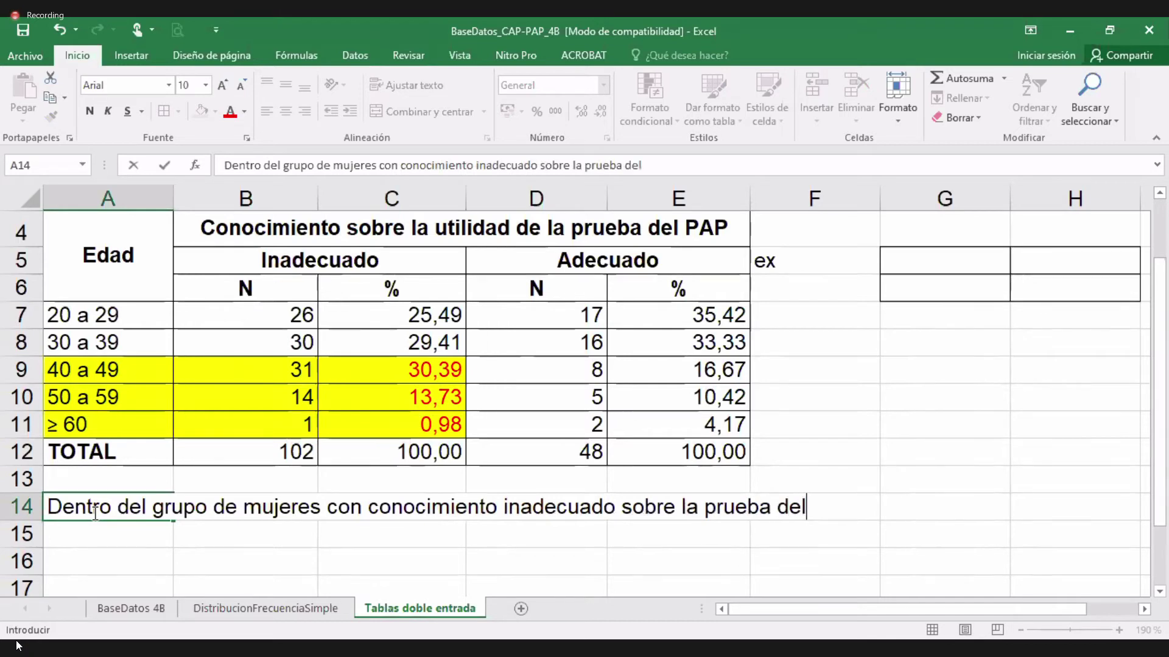
Step: Replace the closing words "prueba del" of the A14 text with "utilidad de l aprueba del PAP"
{"action": "key", "text": "BackSpace"}
{"action": "key", "text": "BackSpace"}
{"action": "key", "text": "BackSpace"}
{"action": "key", "text": "BackSpace"}
{"action": "key", "text": "BackSpace"}
{"action": "key", "text": "BackSpace"}
{"action": "key", "text": "BackSpace"}
{"action": "key", "text": "BackSpace"}
{"action": "key", "text": "BackSpace"}
{"action": "key", "text": "BackSpace"}
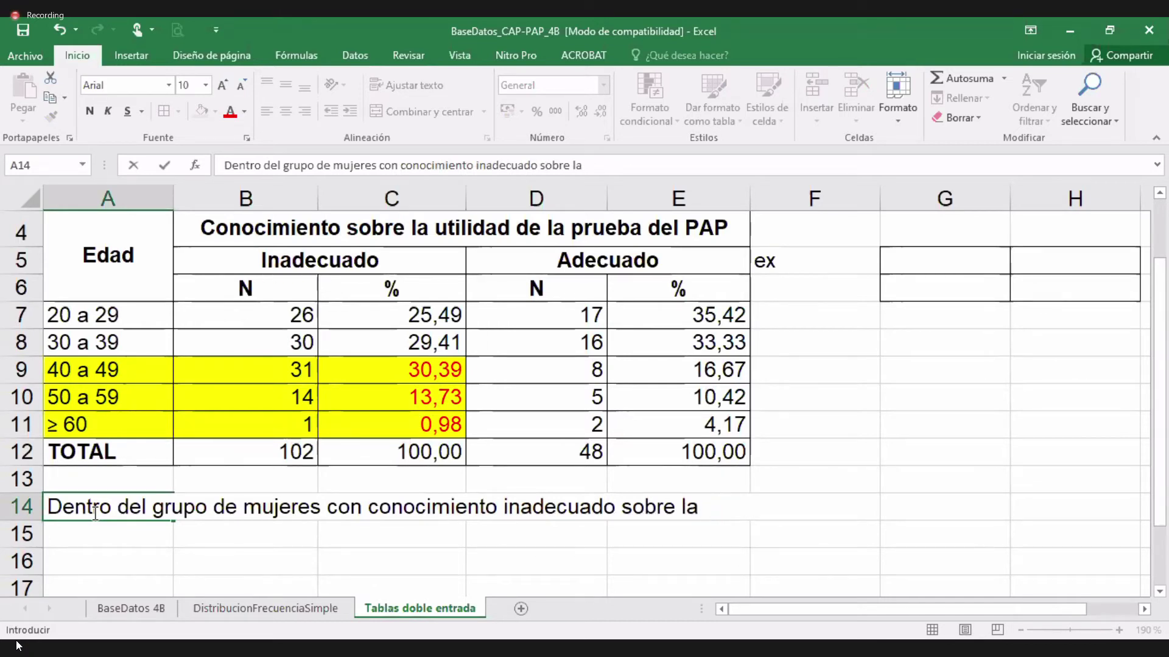
{"action": "type", "text": "utilidad de l ap"}
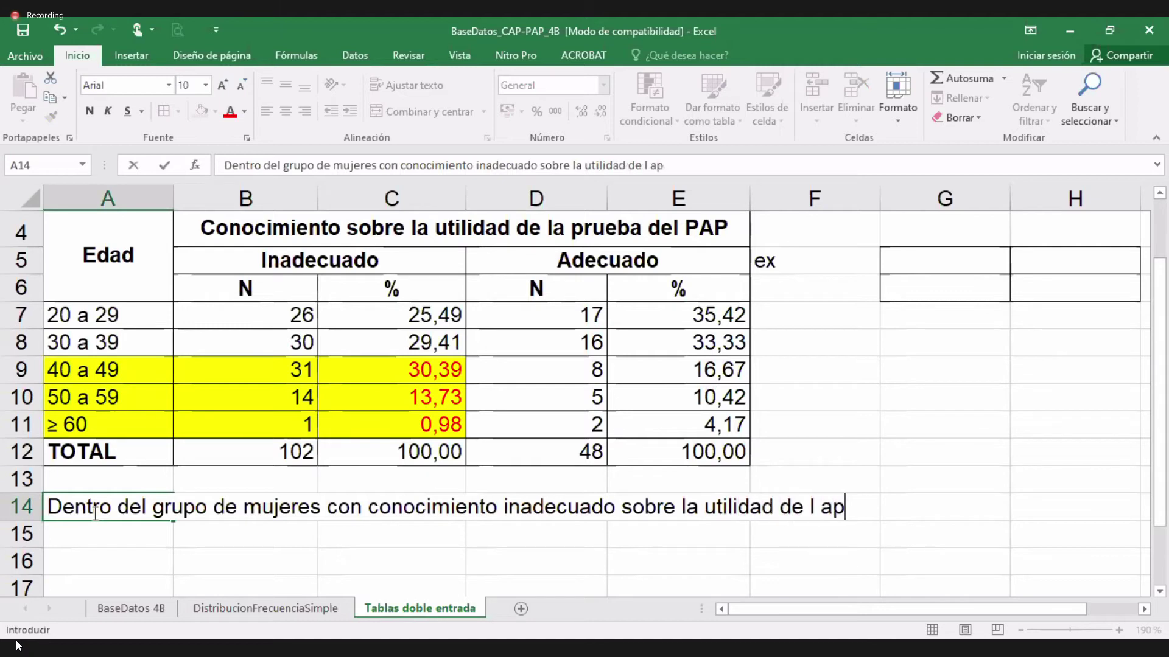
{"action": "type", "text": "rueba del"}
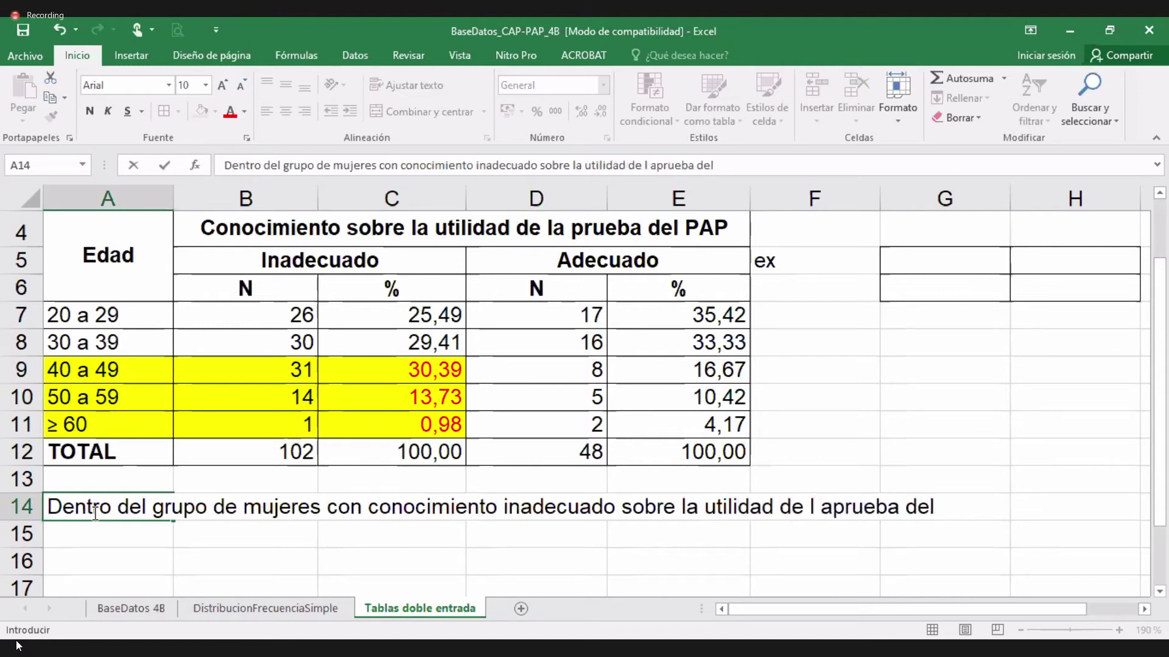
{"action": "type", "text": " PAP"}
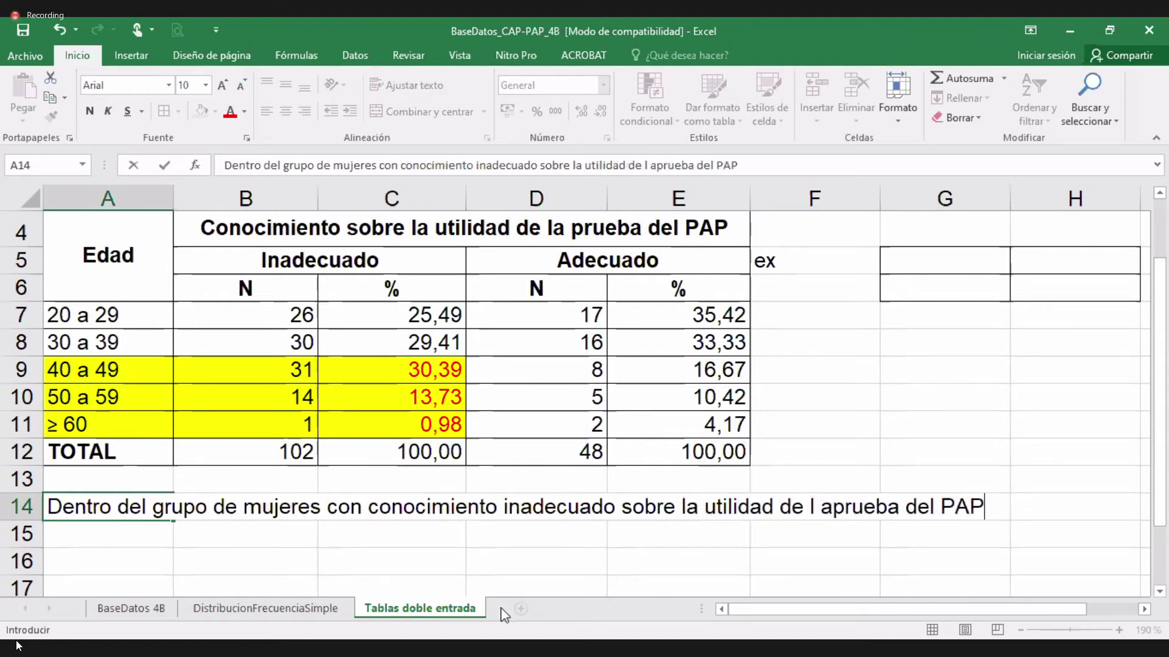
Step: Remove the misplaced space in "l aprueba" and append "el" to the end of the A14 text
{"action": "left_click", "coordinate": [825, 516]}
{"action": "key", "text": "BackSpace"}
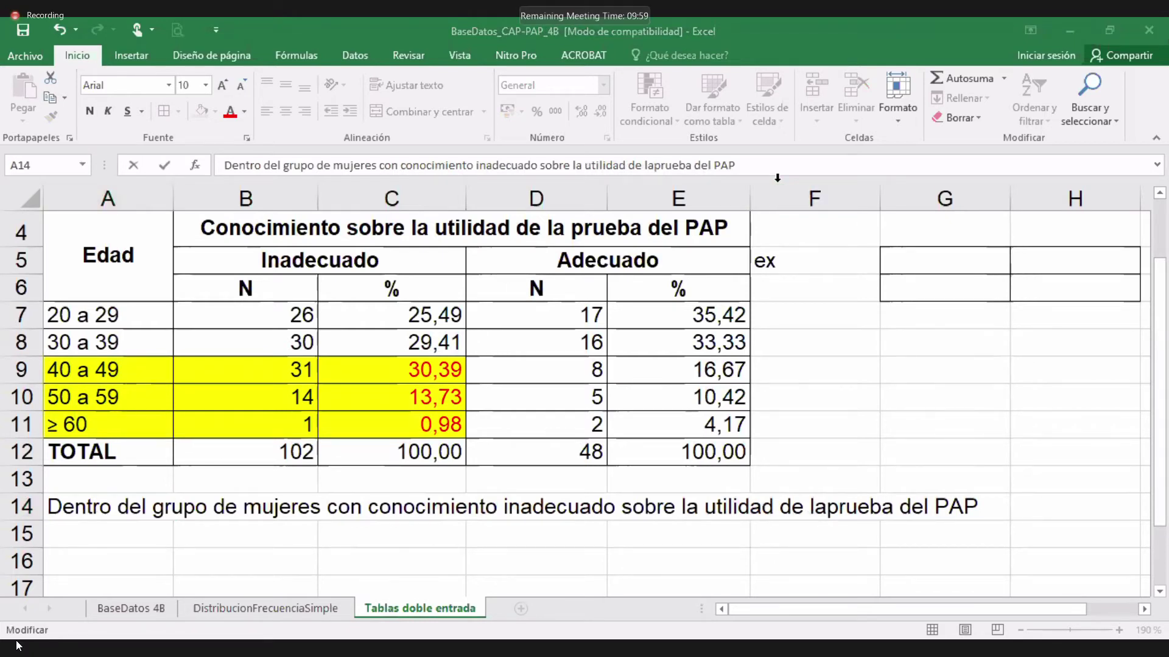
{"action": "key", "text": "End"}
{"action": "type", "text": "el"}
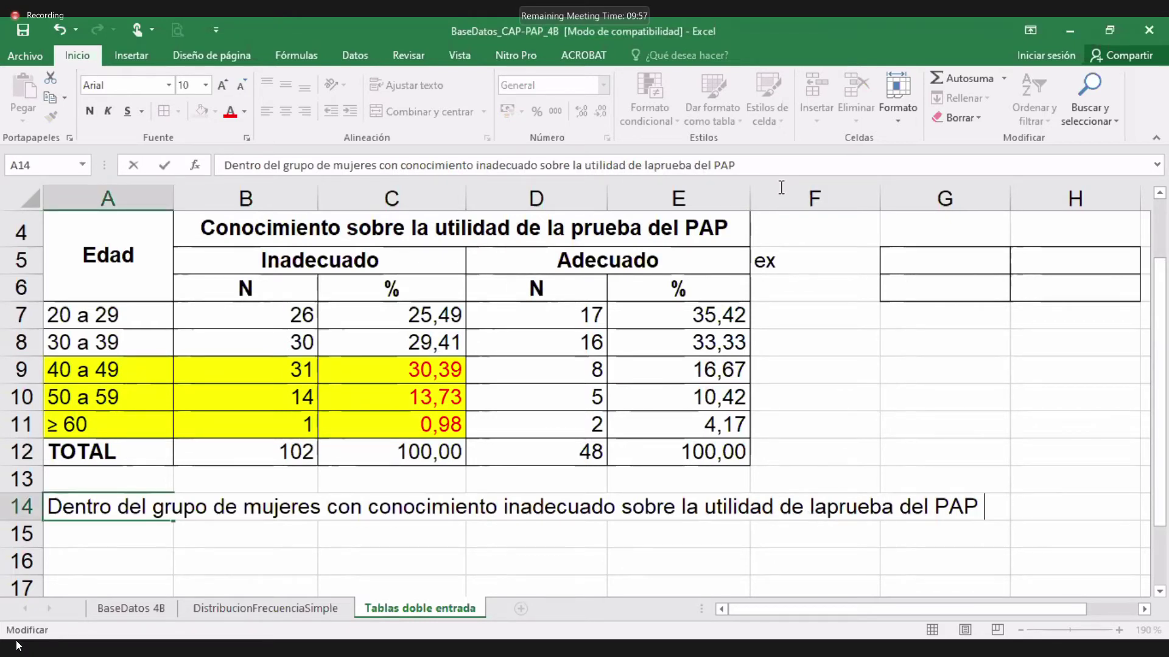
Step: Clear the Inadecuado percentages for 20 a 29 and 30 a 39 to check the remaining total, and undo both deletions
{"action": "left_click", "coordinate": [422, 316]}
{"action": "left_click_drag", "start_coordinate": [421, 316], "coordinate": [421, 332]}
{"action": "key", "text": "BackSpace"}
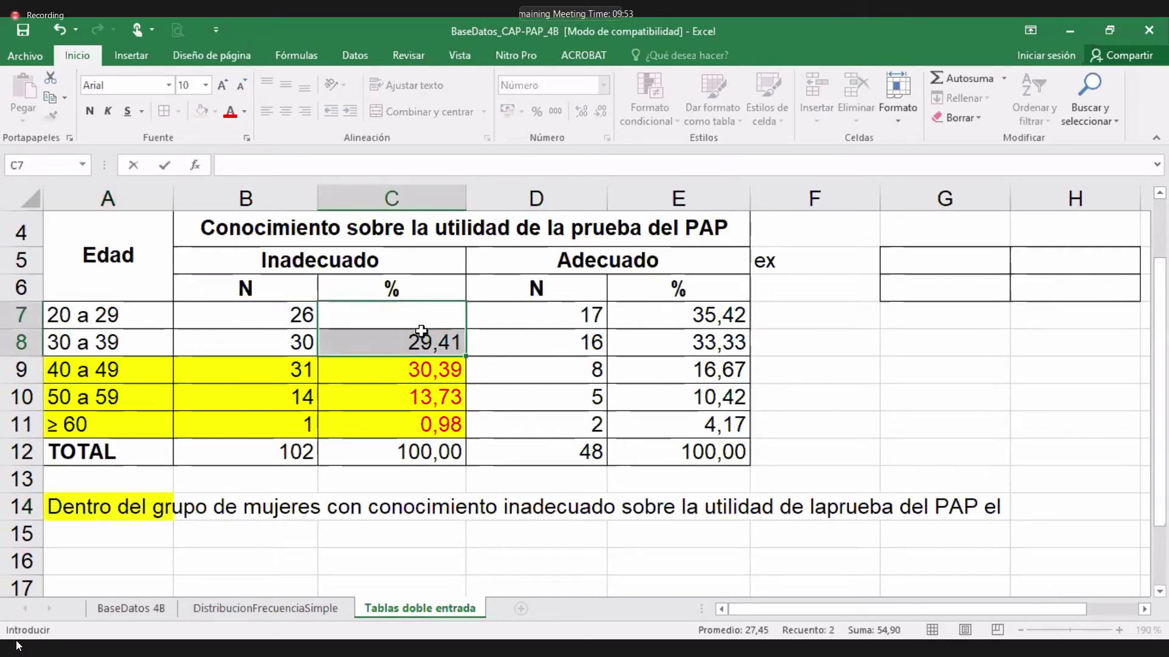
{"action": "left_click", "coordinate": [432, 341]}
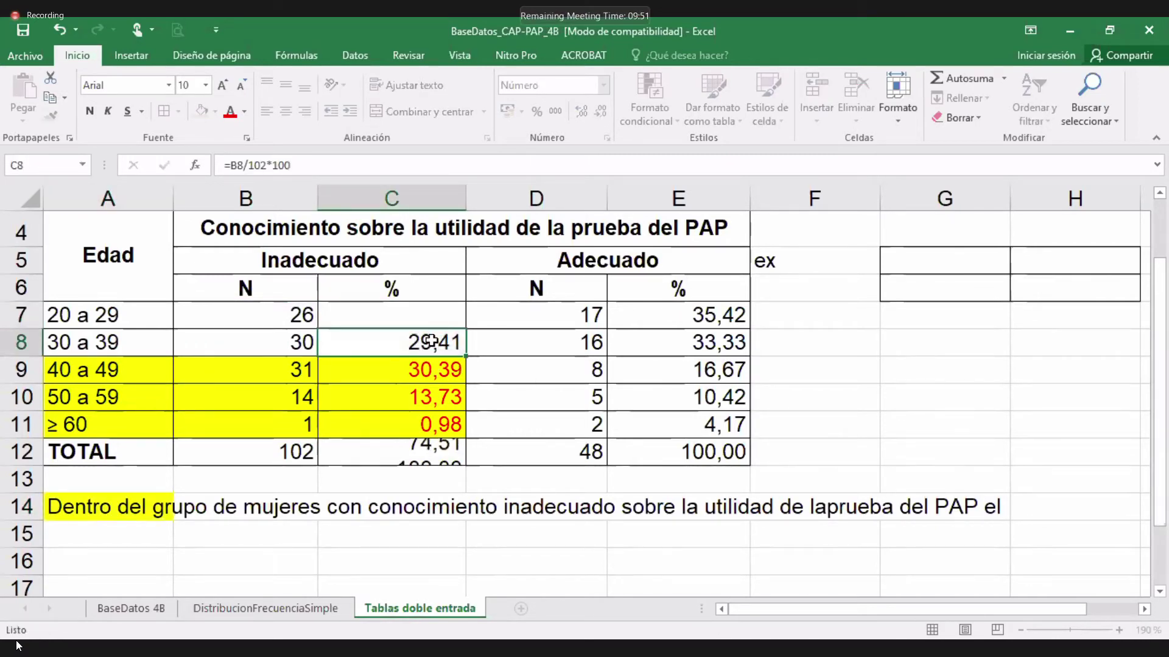
{"action": "key", "text": "Delete"}
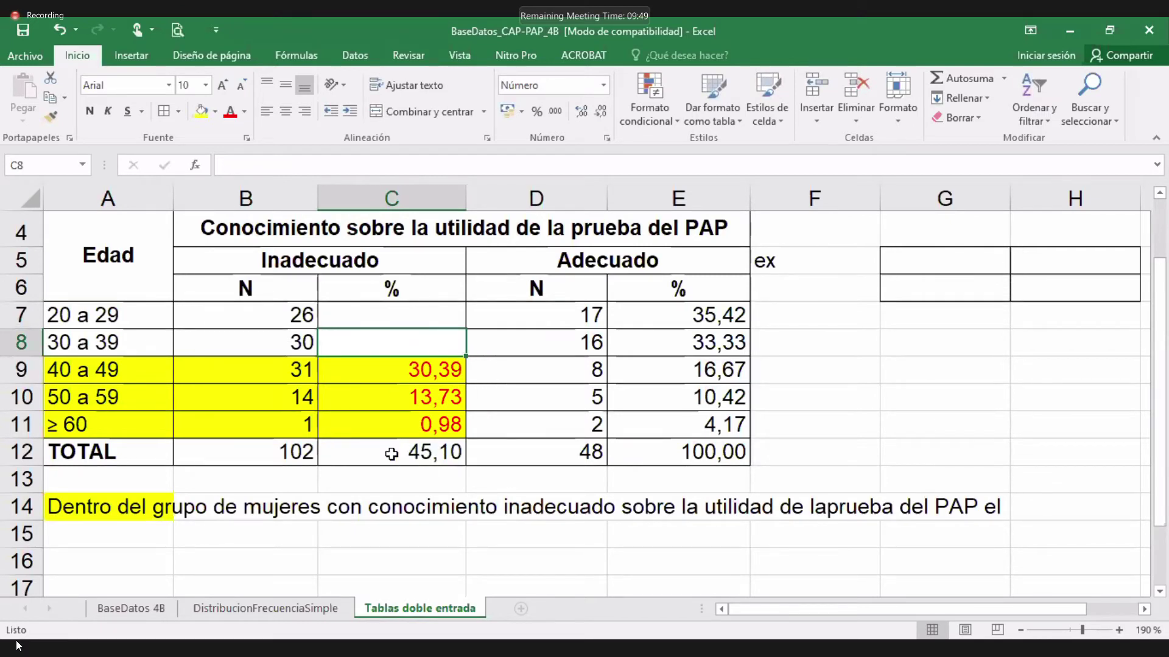
{"action": "key", "text": "ctrl+z"}
{"action": "key", "text": "ctrl+z"}
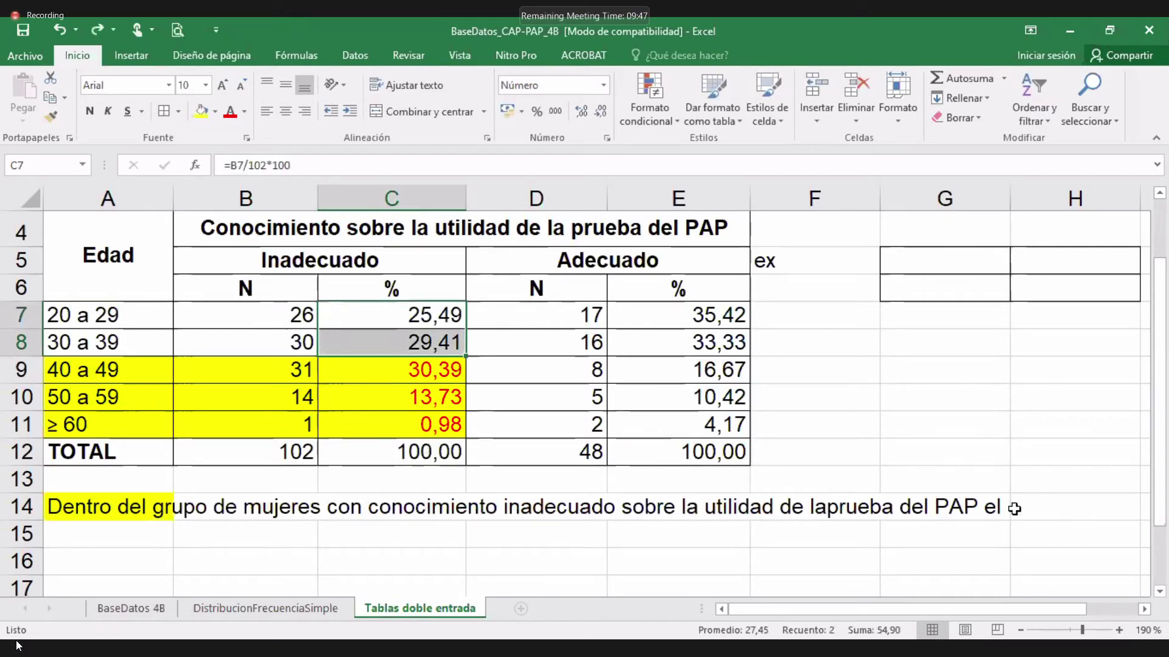
{"action": "double_click", "coordinate": [1004, 507]}
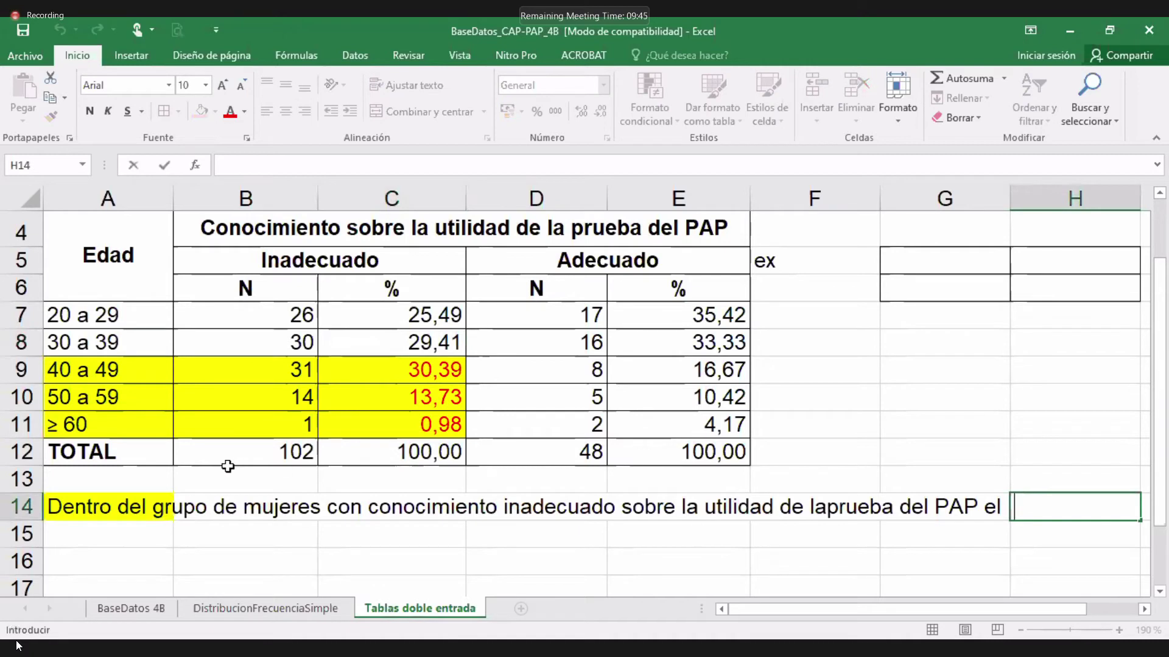
{"action": "left_click", "coordinate": [100, 509]}
{"action": "double_click", "coordinate": [101, 508]}
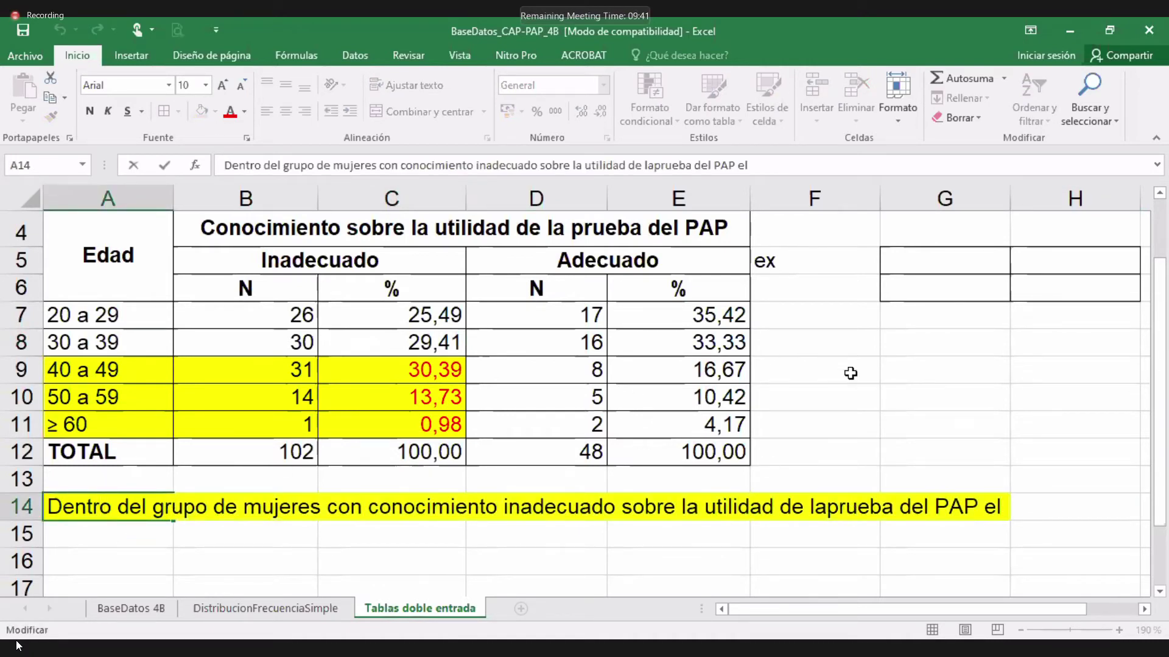
{"action": "left_click", "coordinate": [862, 398]}
{"action": "key", "text": "ctrl+z"}
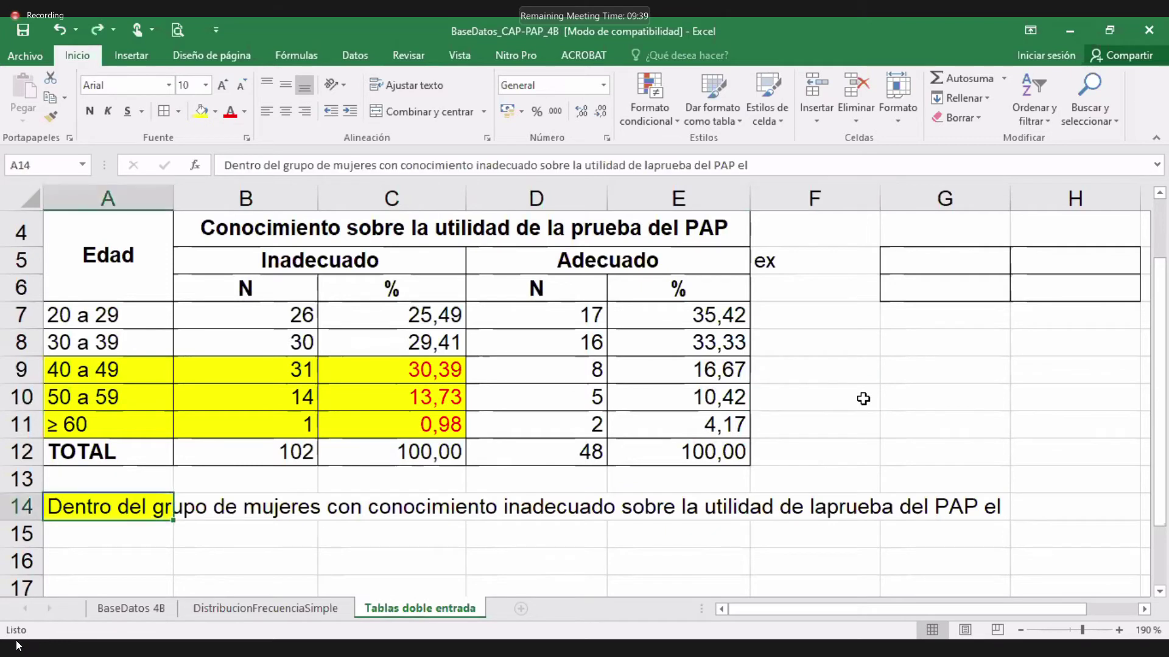
{"action": "key", "text": "ctrl+z"}
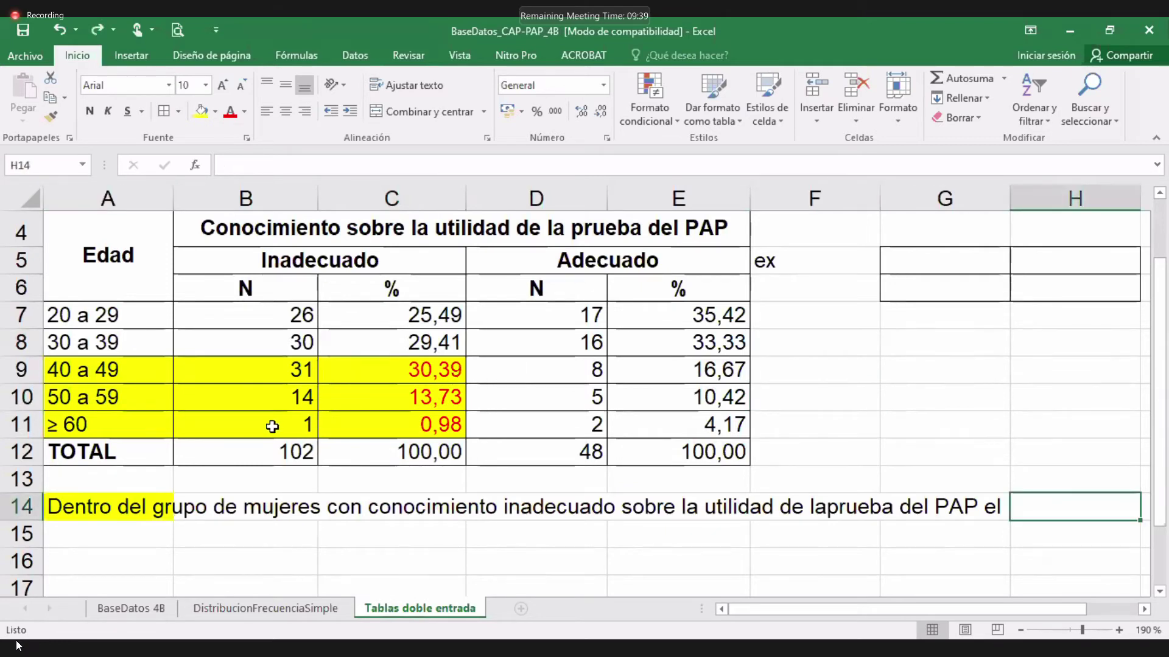
Step: Remove the yellow fill from the interpretation cell A14
{"action": "left_click", "coordinate": [111, 506]}
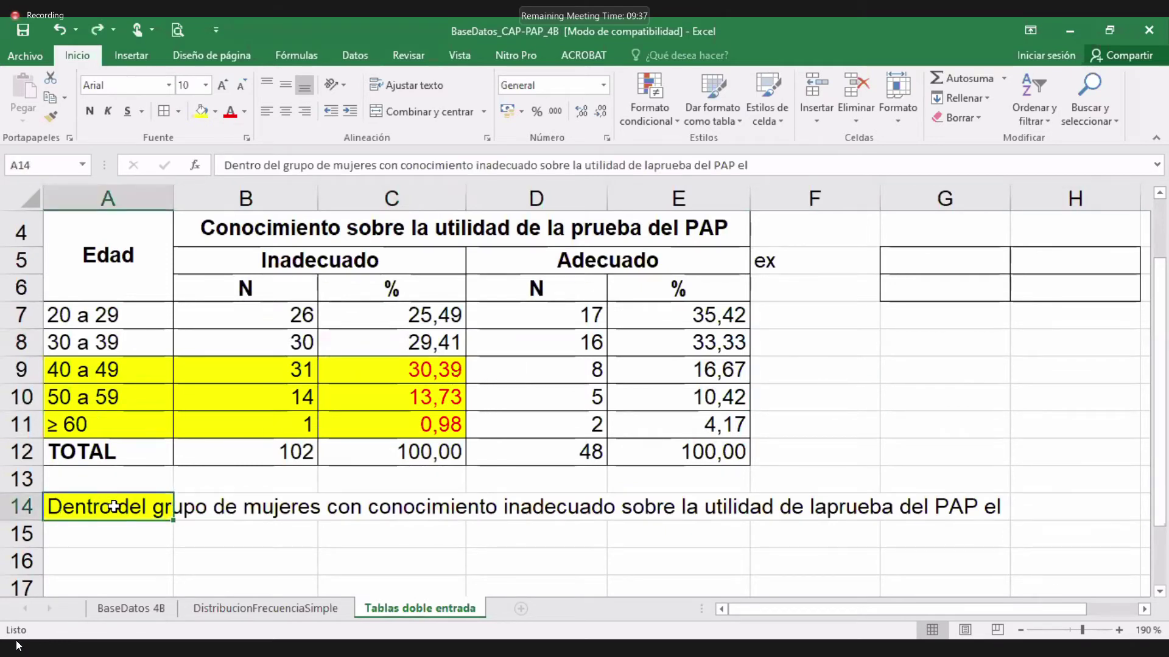
{"action": "left_click", "coordinate": [216, 112]}
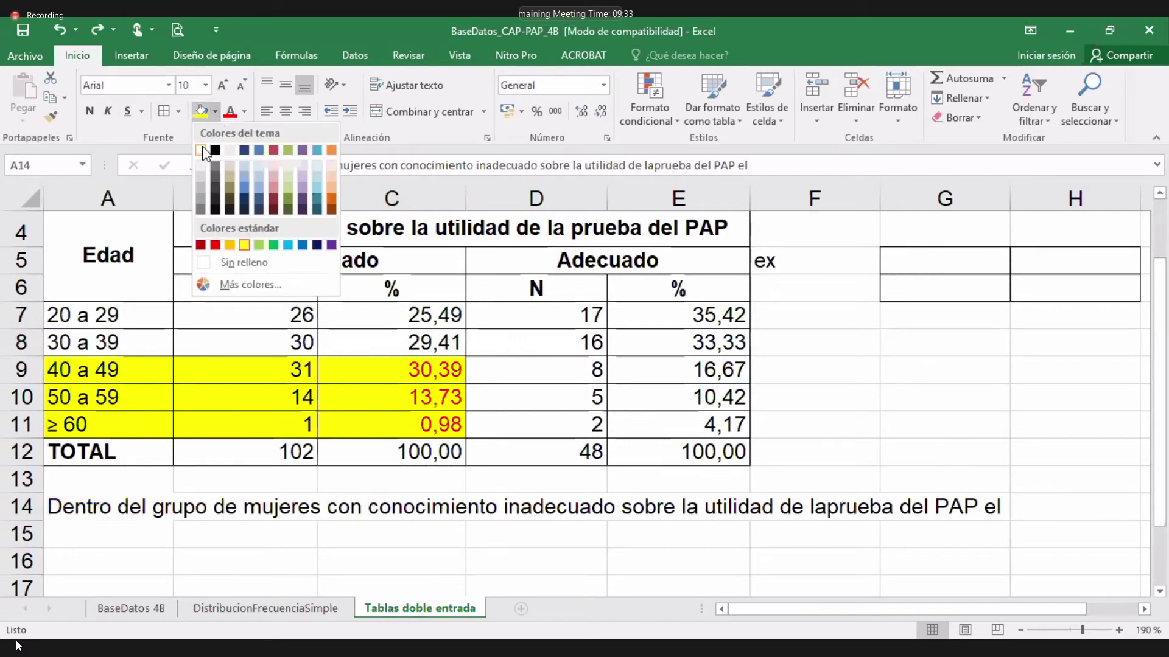
{"action": "left_click", "coordinate": [247, 264]}
Step: Append "45% son mujres con edades entre los 40 a 60 y más años;" to the interpretation text in A14
{"action": "double_click", "coordinate": [116, 505]}
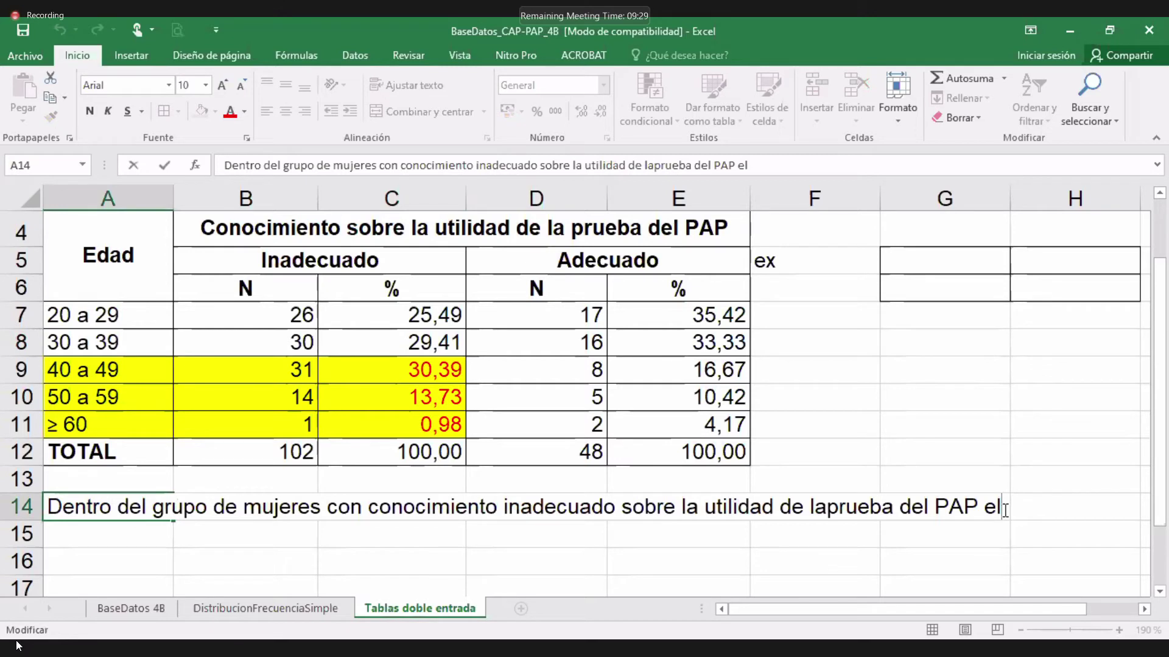
{"action": "type", "text": "45%"}
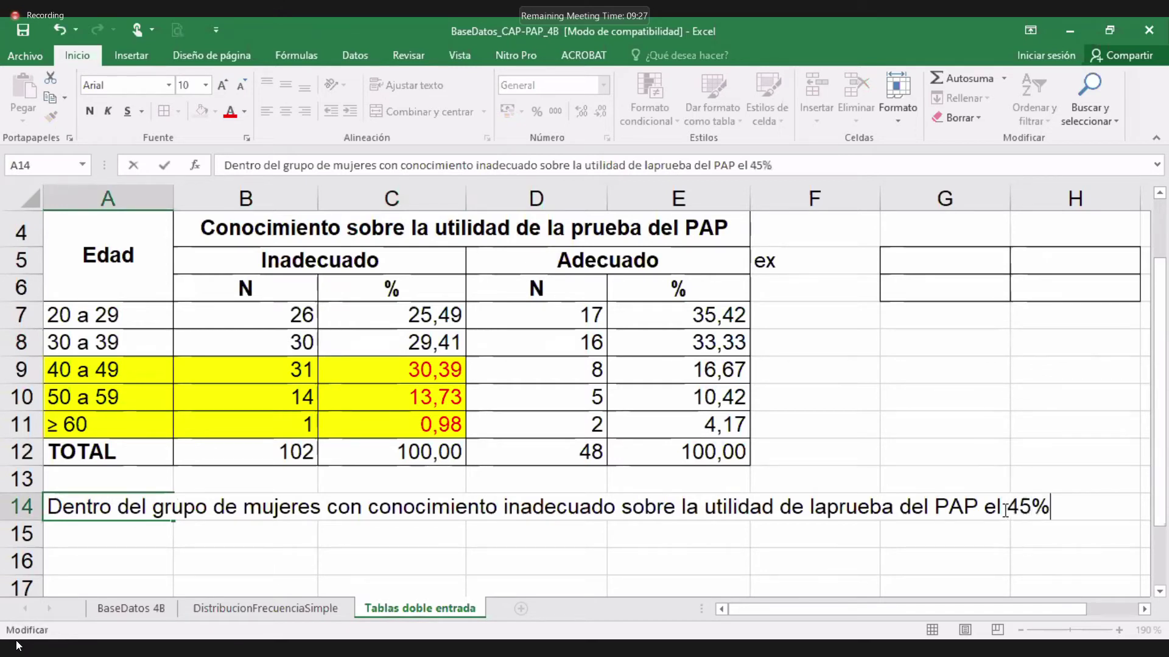
{"action": "type", "text": " son mu"}
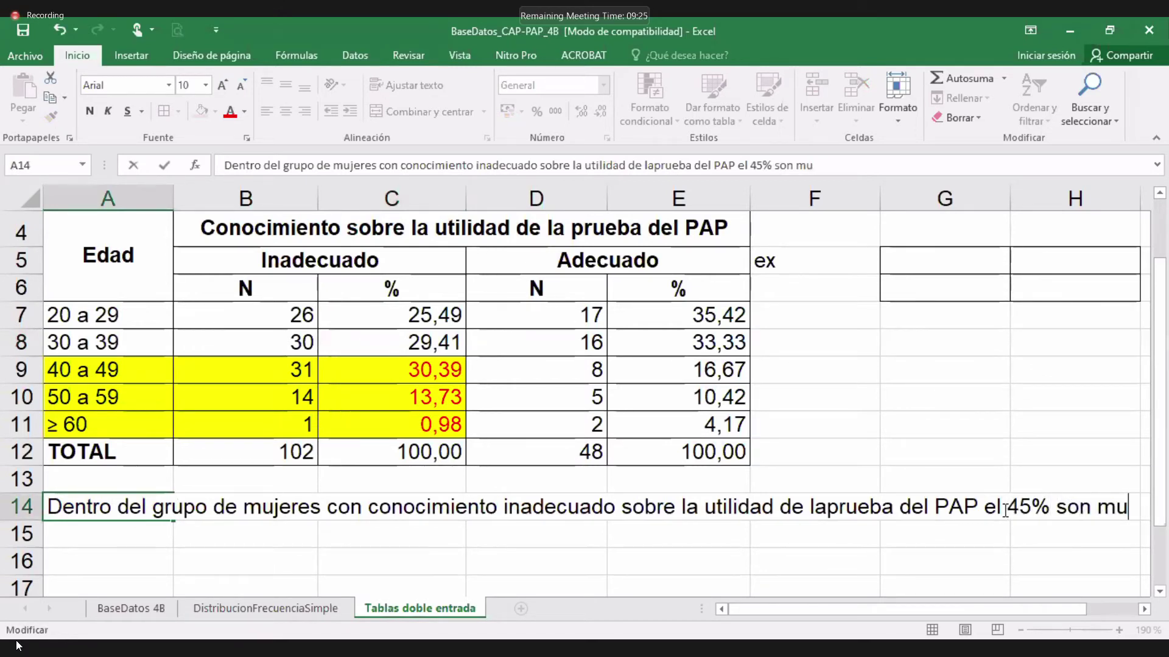
{"action": "type", "text": "jres con edade"}
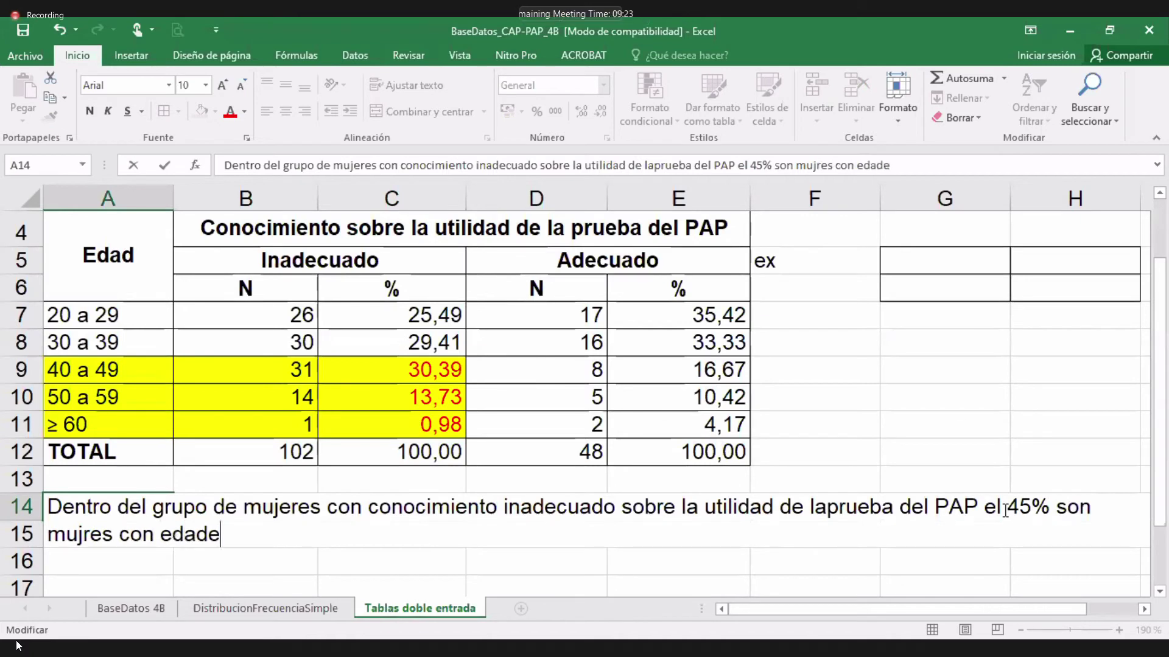
{"action": "type", "text": "s entre los "}
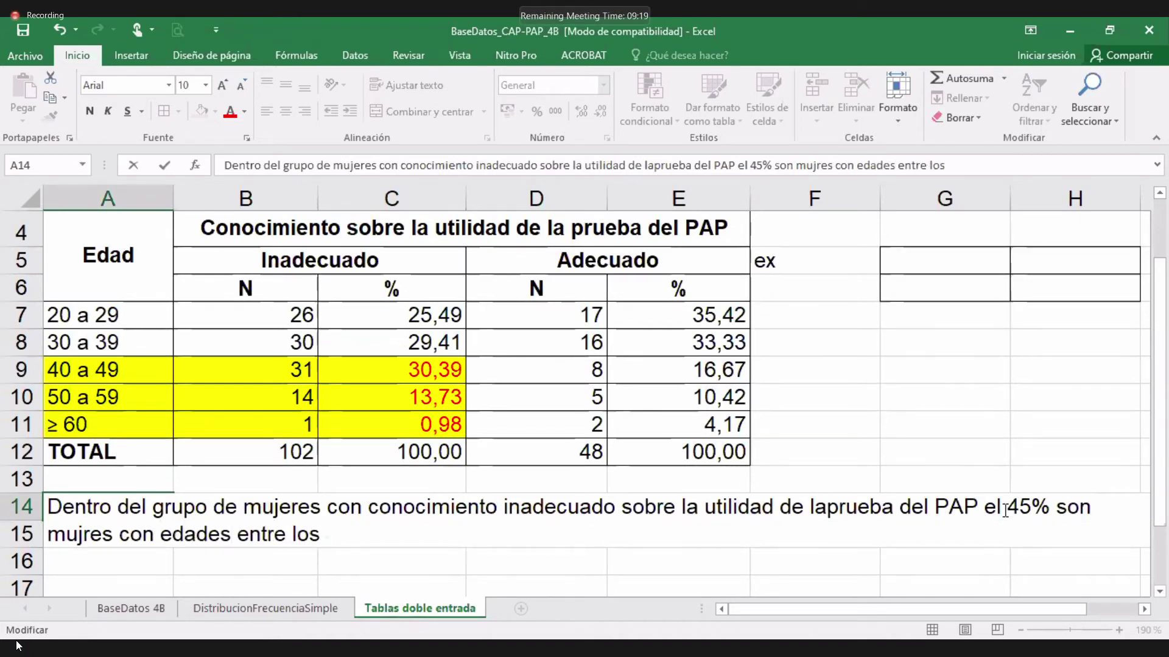
{"action": "type", "text": "40 a "}
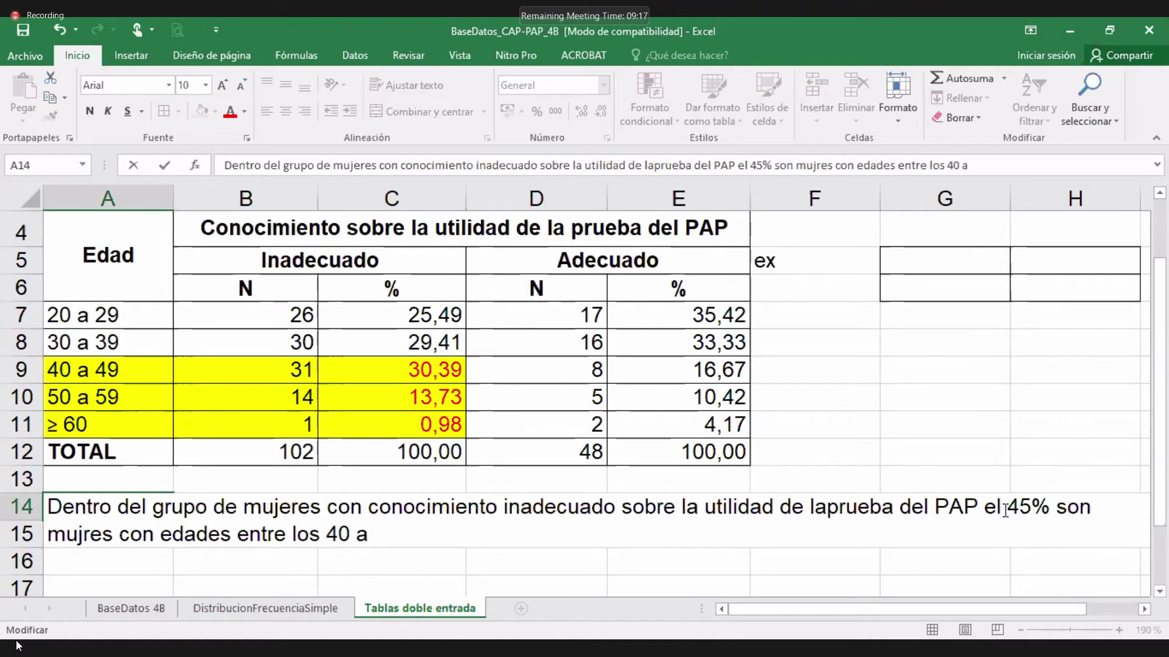
{"action": "type", "text": "60 y"}
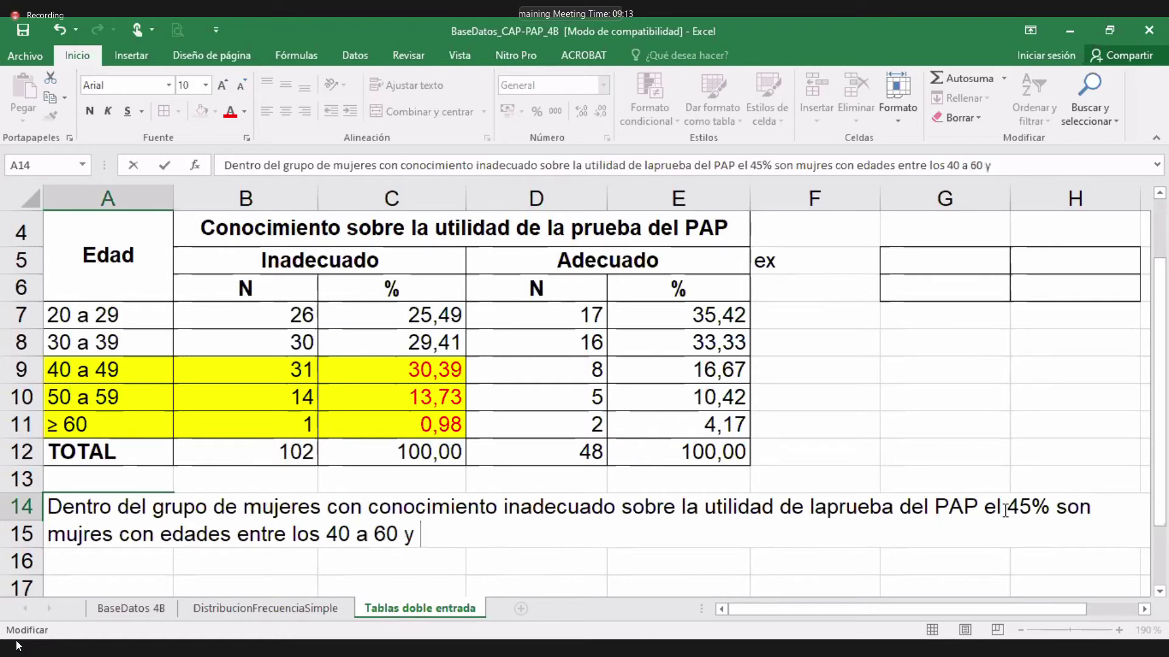
{"action": "type", "text": "más años,"}
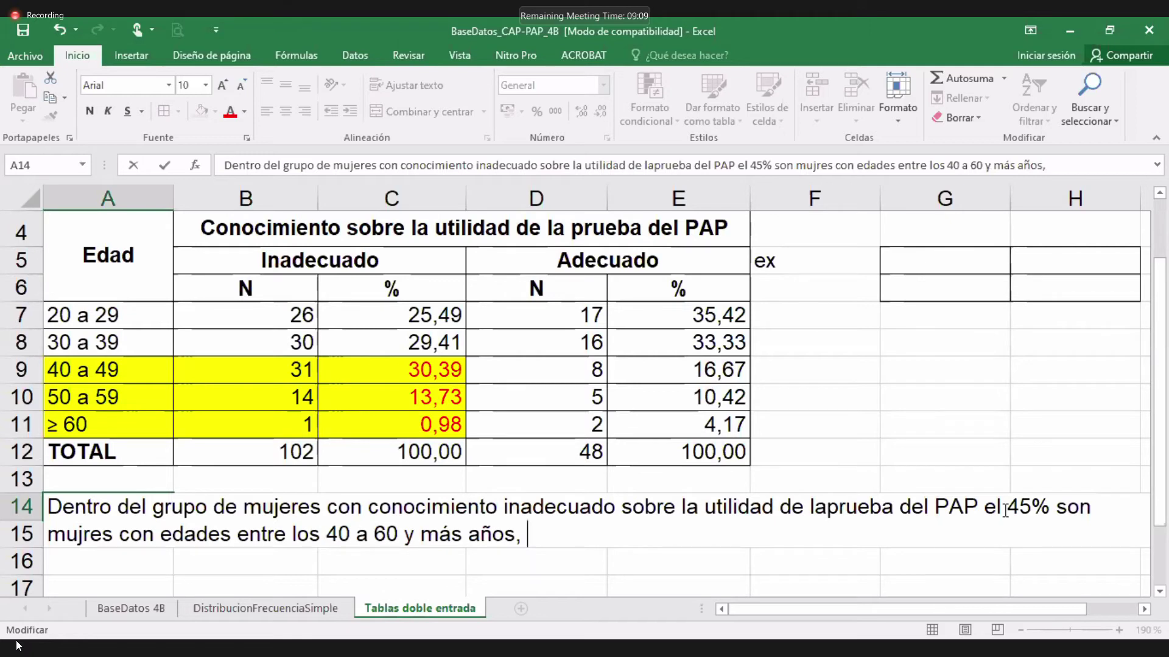
{"action": "key", "text": "BackSpace"}
{"action": "type", "text": "mien"}
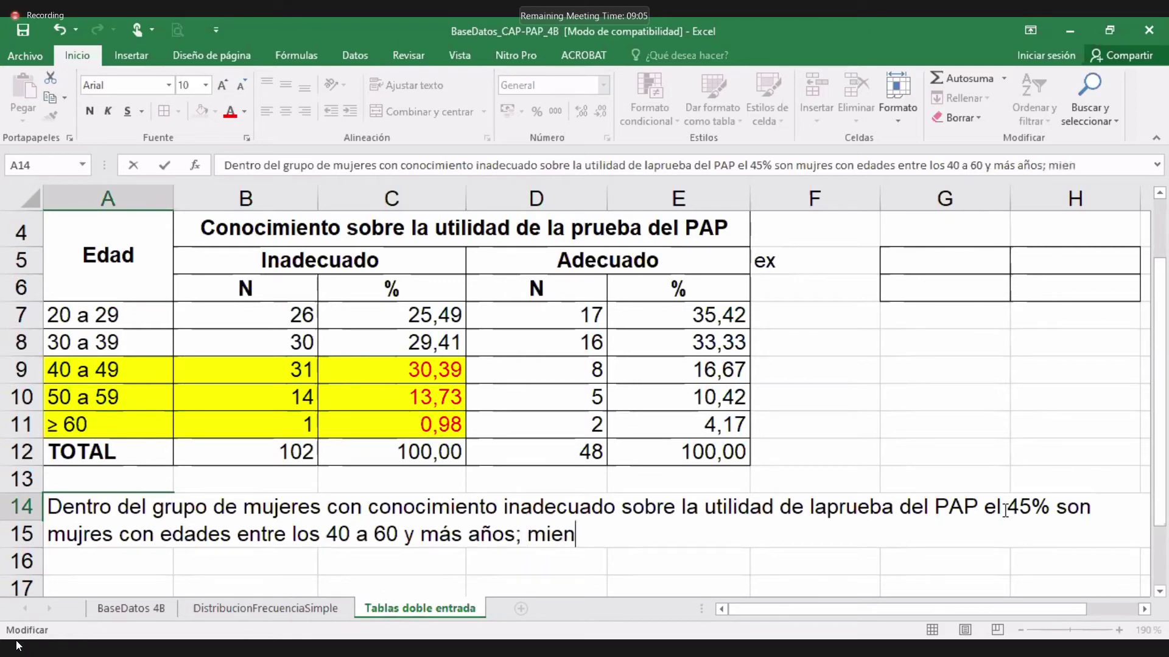
{"action": "type", "text": "tras q"}
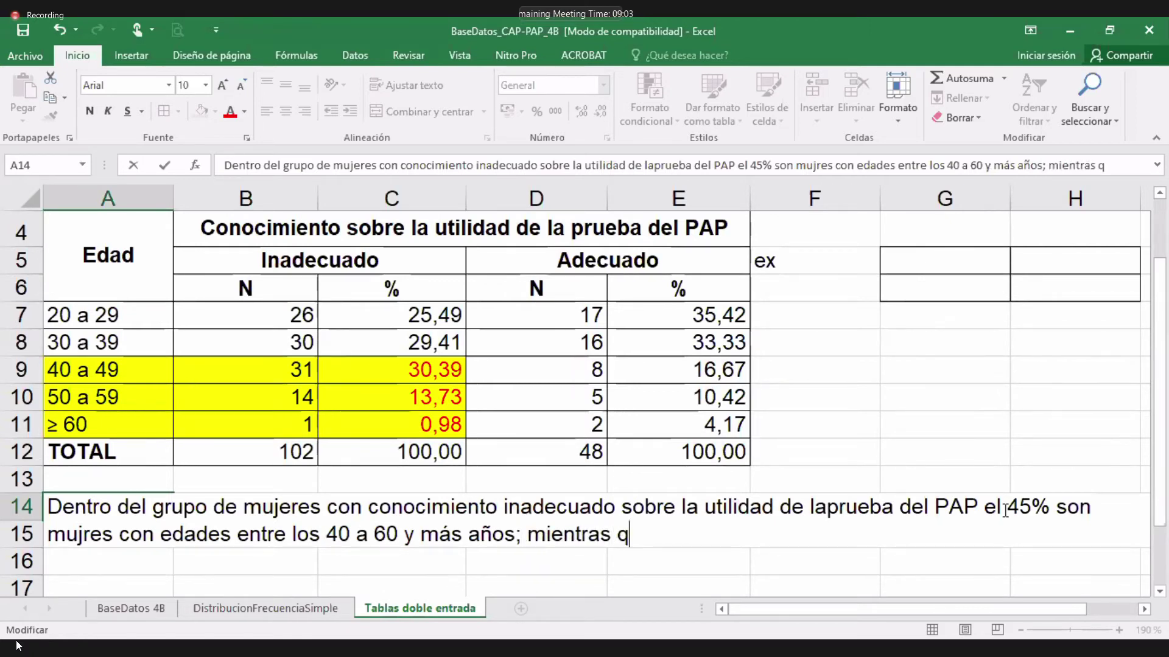
{"action": "type", "text": "ue dentr"}
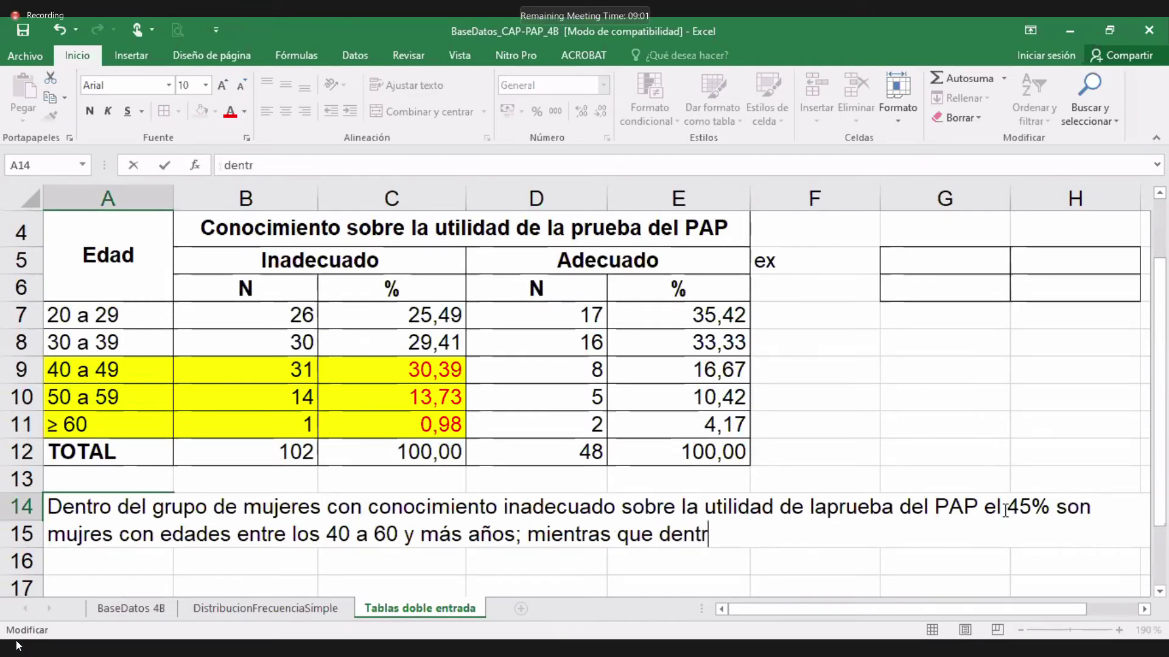
{"action": "key", "text": "BackSpace"}
{"action": "key", "text": "BackSpace"}
{"action": "key", "text": "BackSpace"}
{"action": "key", "text": "BackSpace"}
{"action": "key", "text": "BackSpace"}
{"action": "key", "text": "BackSpace"}
{"action": "key", "text": "BackSpace"}
{"action": "key", "text": "BackSpace"}
{"action": "key", "text": "BackSpace"}
{"action": "key", "text": "BackSpace"}
{"action": "key", "text": "BackSpace"}
{"action": "key", "text": "BackSpace"}
{"action": "key", "text": "BackSpace"}
{"action": "key", "text": "BackSpace"}
{"action": "key", "text": "BackSpace"}
{"action": "key", "text": "BackSpace"}
{"action": "key", "text": "BackSpace"}
{"action": "key", "text": "BackSpace"}
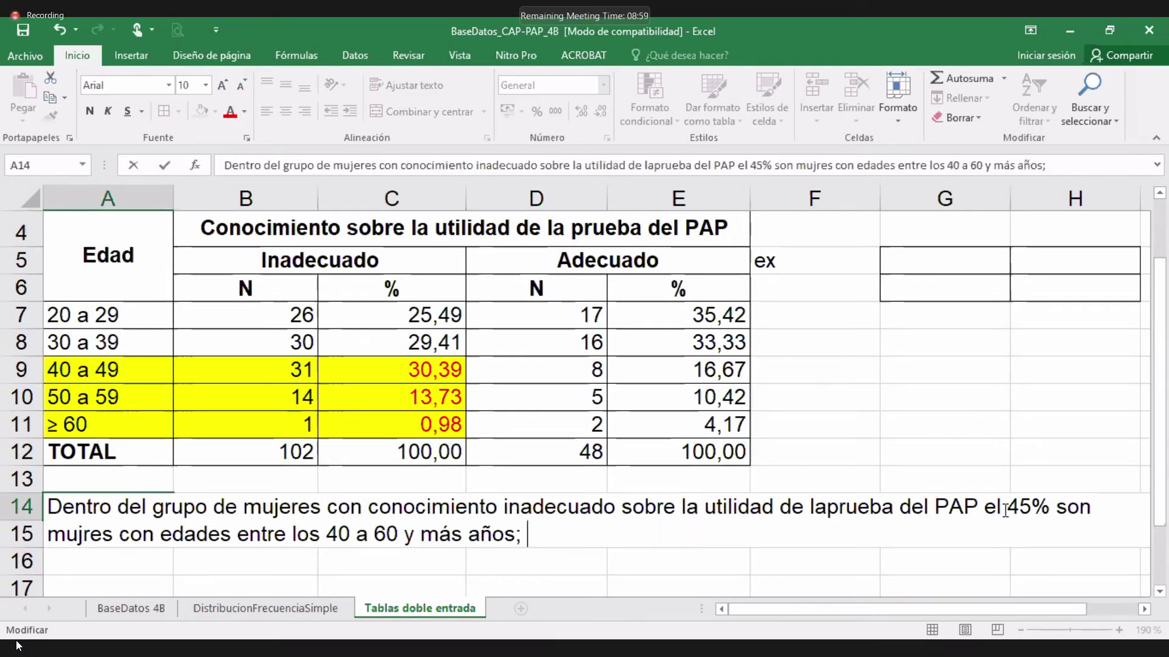
Step: Append "en cambio dentro del grupo de mujeres con conocimineto adecuado sobre l autilidad de l aprueba" to the A14 text
{"action": "type", "text": "en cambio den"}
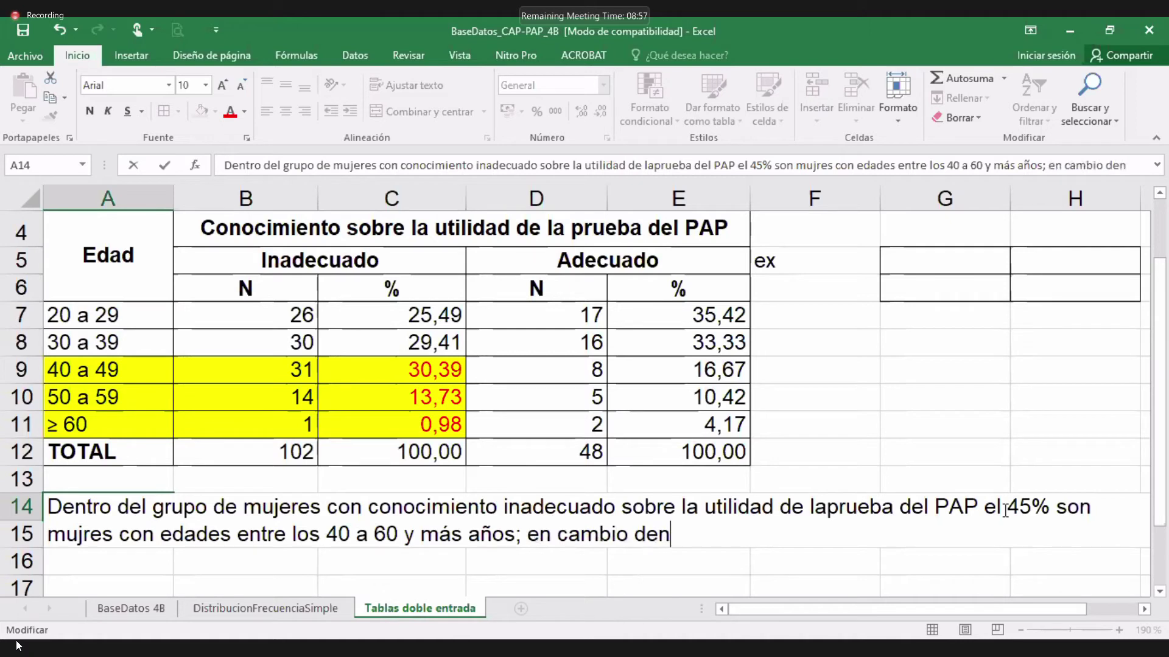
{"action": "type", "text": "tro del grupo de"}
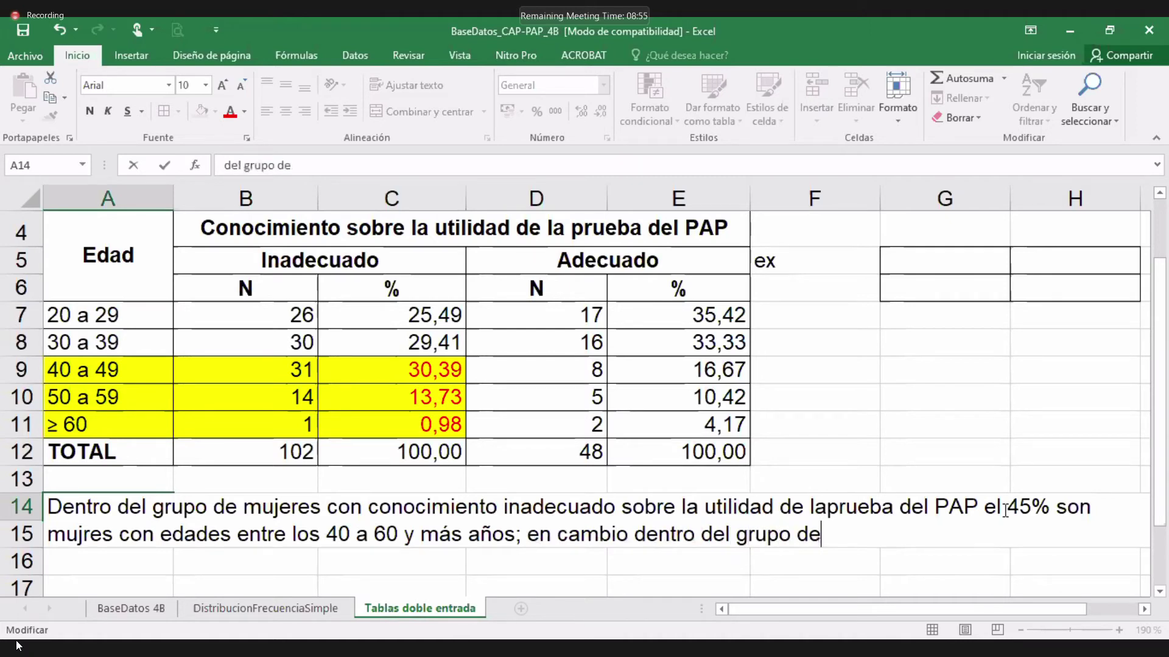
{"action": "type", "text": " mujeres con co"}
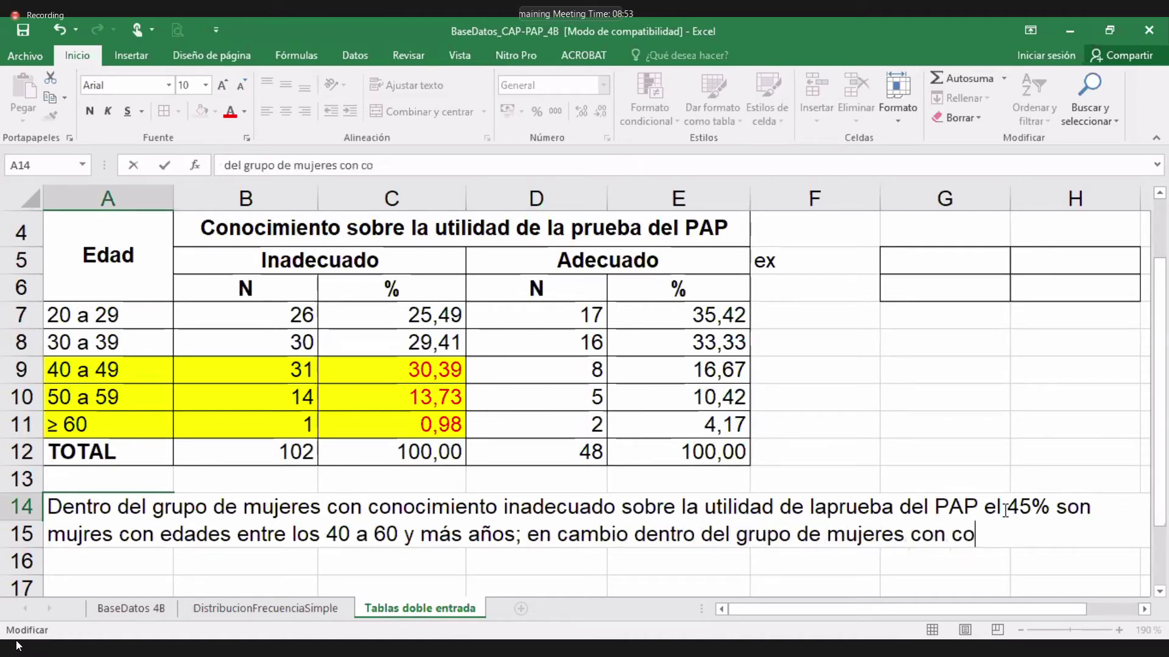
{"action": "type", "text": "nocimineto a"}
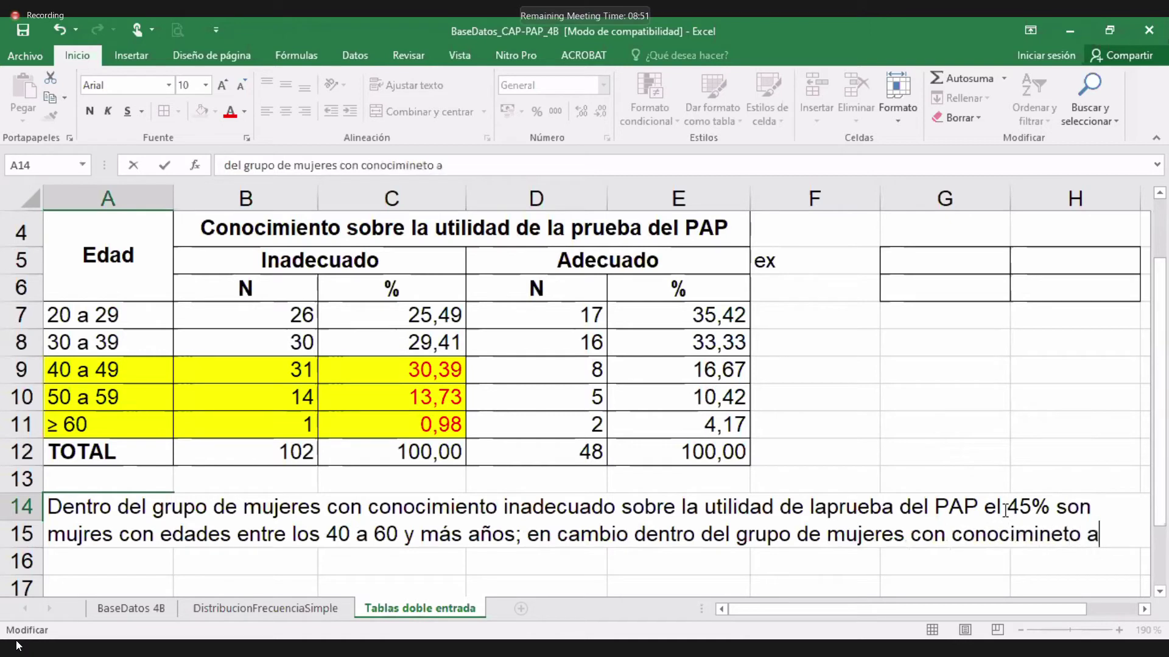
{"action": "type", "text": "decuado p"}
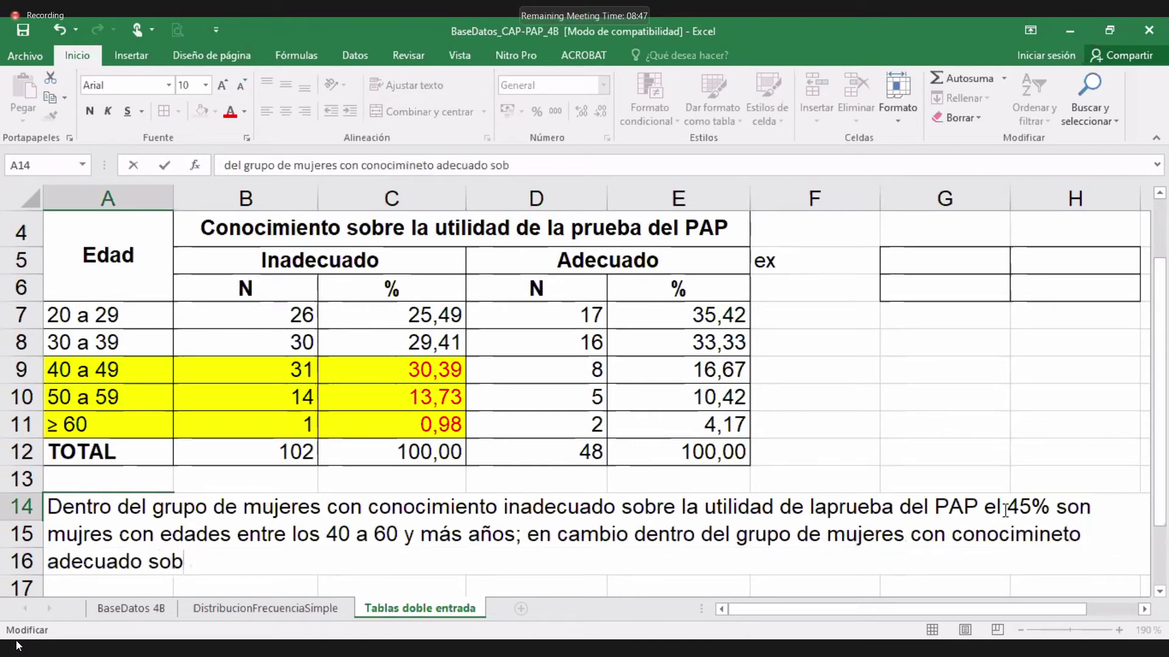
{"action": "type", "text": "re l autil"}
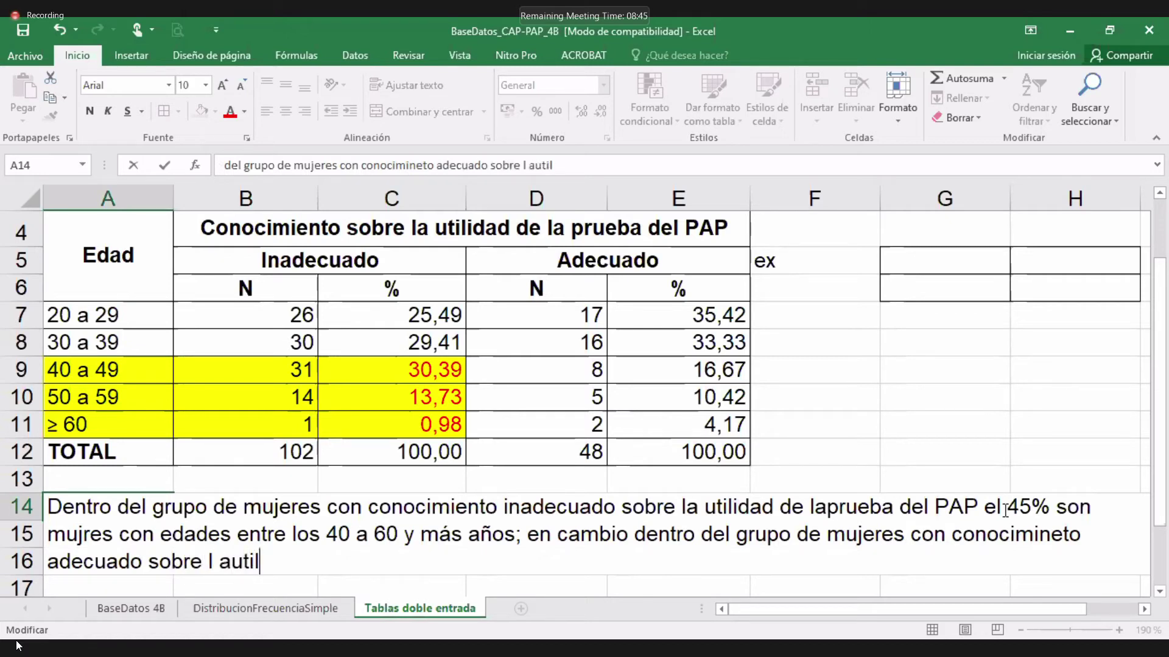
{"action": "type", "text": "idad de l aprueba"}
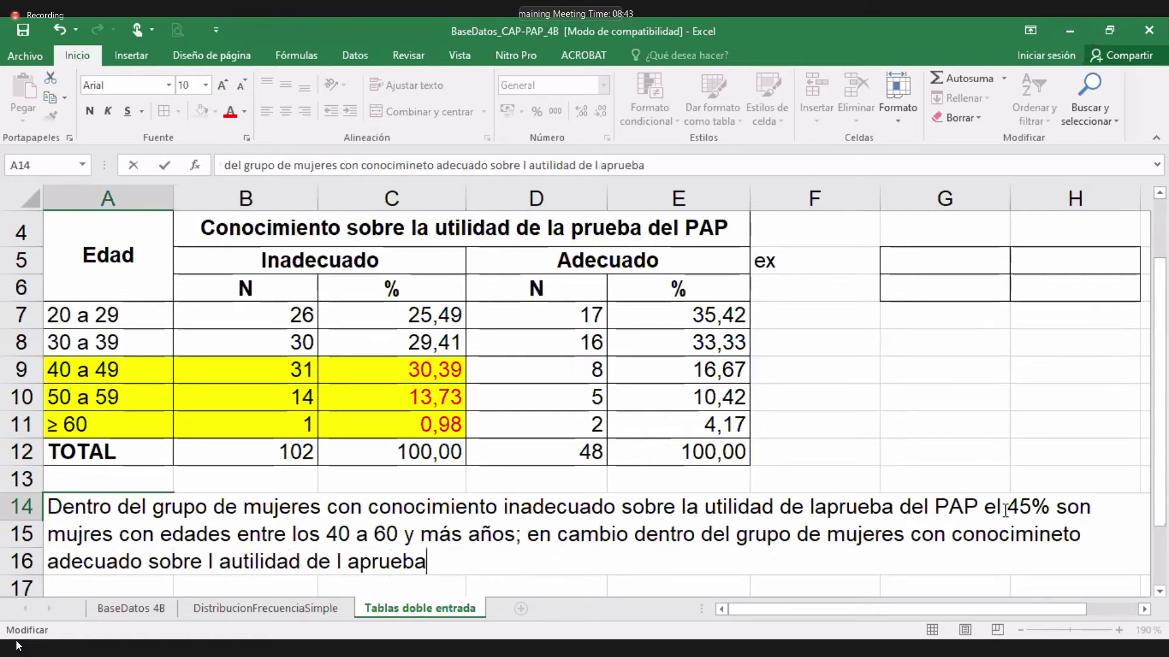
Step: Correct the closing "l aprueba" to "la prueba" and add "el" after it in the A14 text
{"action": "key", "text": "BackSpace"}
{"action": "key", "text": "BackSpace"}
{"action": "key", "text": "BackSpace"}
{"action": "key", "text": "BackSpace"}
{"action": "key", "text": "BackSpace"}
{"action": "key", "text": "BackSpace"}
{"action": "key", "text": "BackSpace"}
{"action": "key", "text": "BackSpace"}
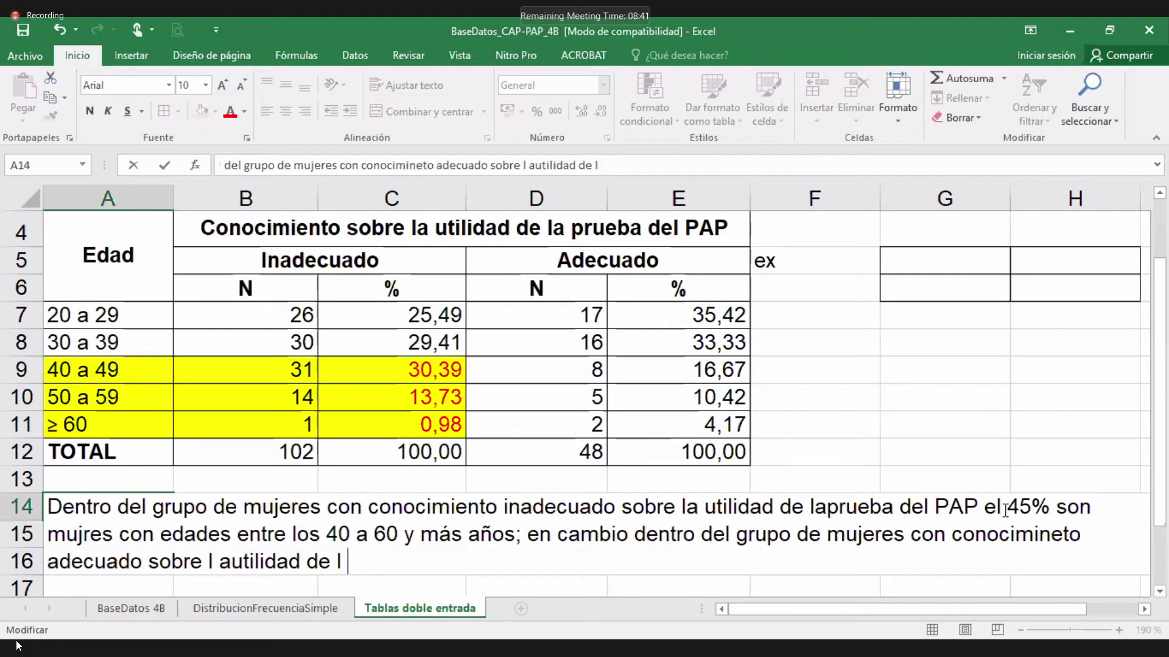
{"action": "type", "text": "a prueba"}
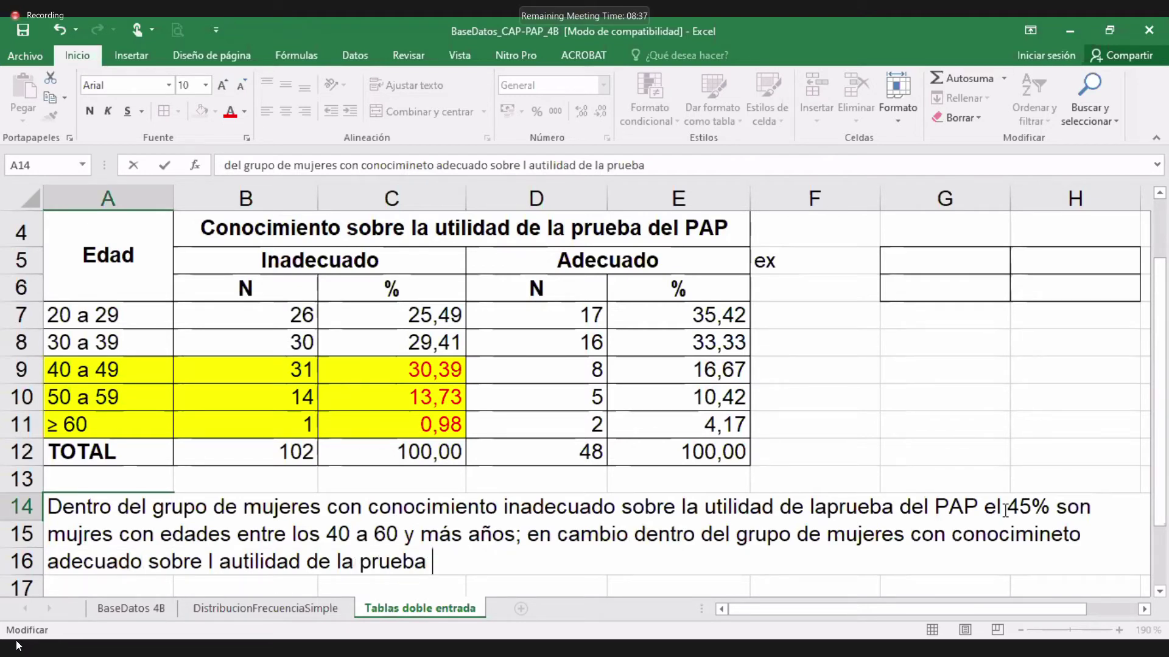
{"action": "type", "text": " el"}
Step: Clear the Adecuado percentages for 20 a 29 and 30 a 39 to check the remaining total, and undo the deletion
{"action": "left_click_drag", "start_coordinate": [724, 314], "coordinate": [719, 338]}
{"action": "key", "text": "Delete"}
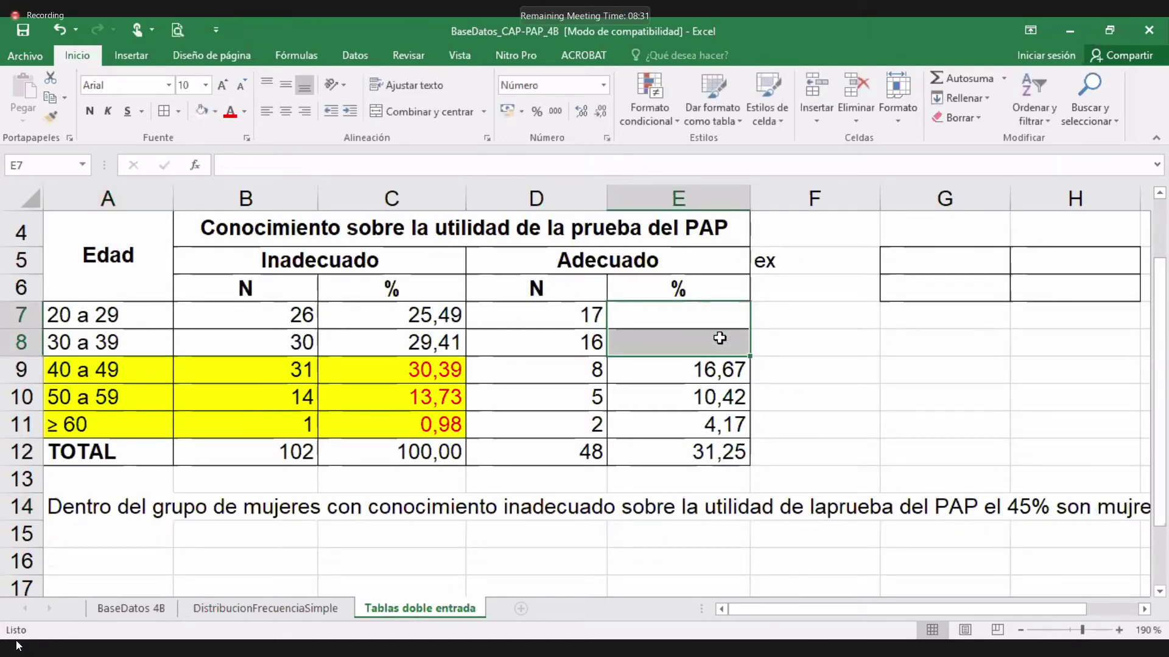
{"action": "key", "text": "ctrl+z"}
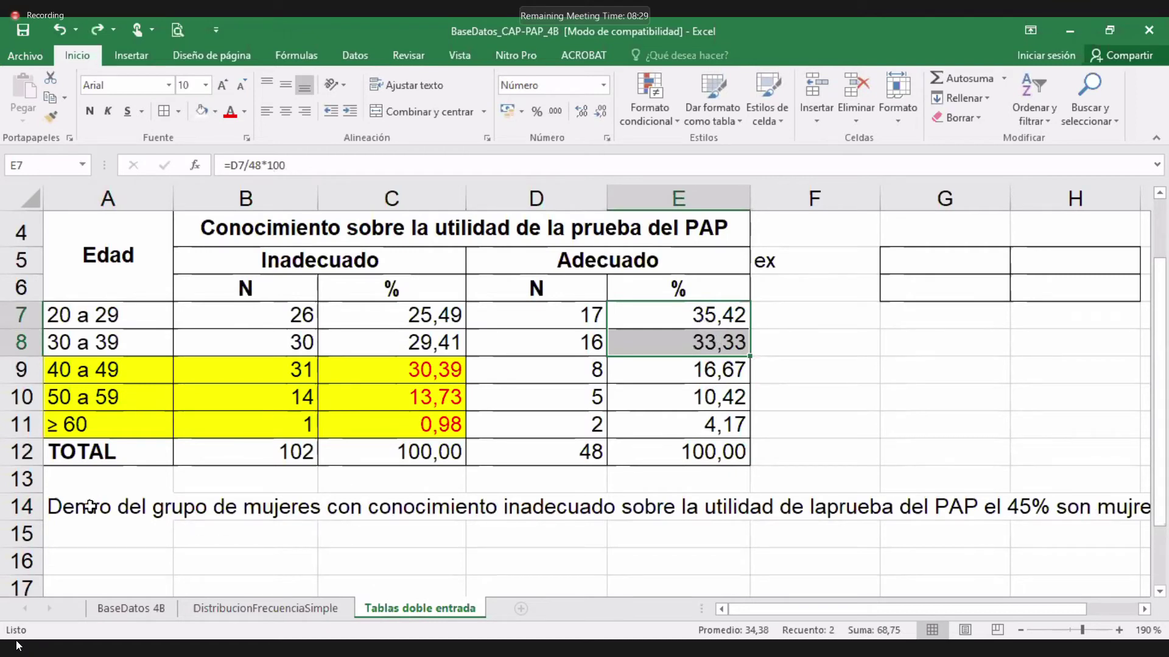
Step: Replace the closing "el" of the A14 text with "solamente el 31% tienen las mismas edades."
{"action": "double_click", "coordinate": [140, 513]}
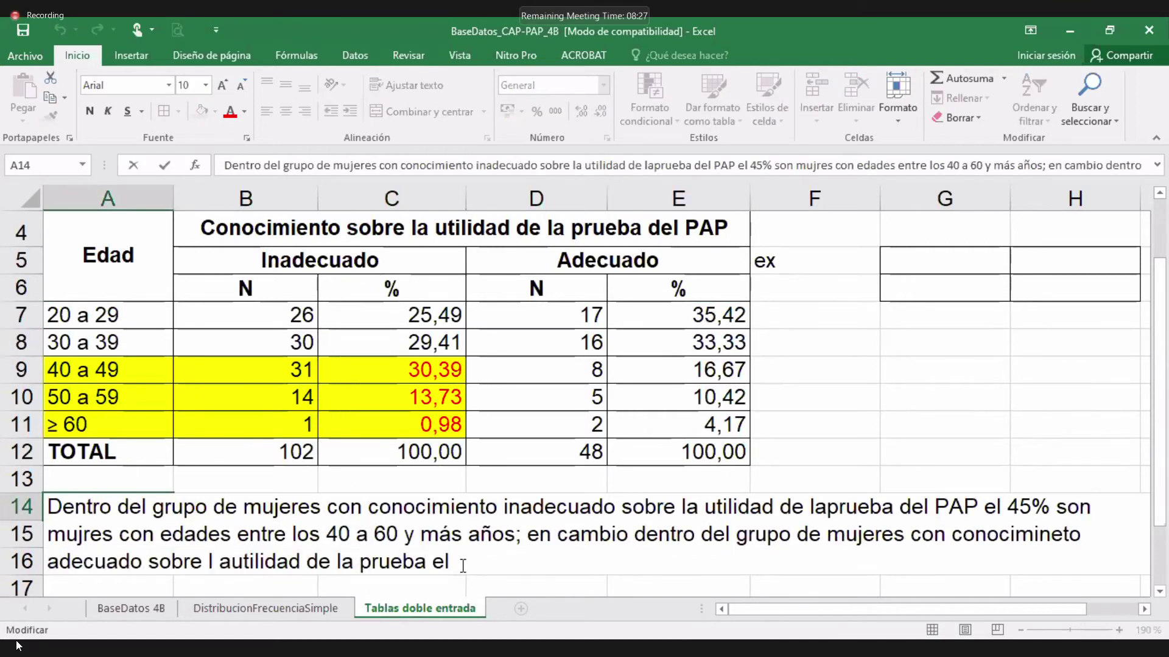
{"action": "type", "text": "31"}
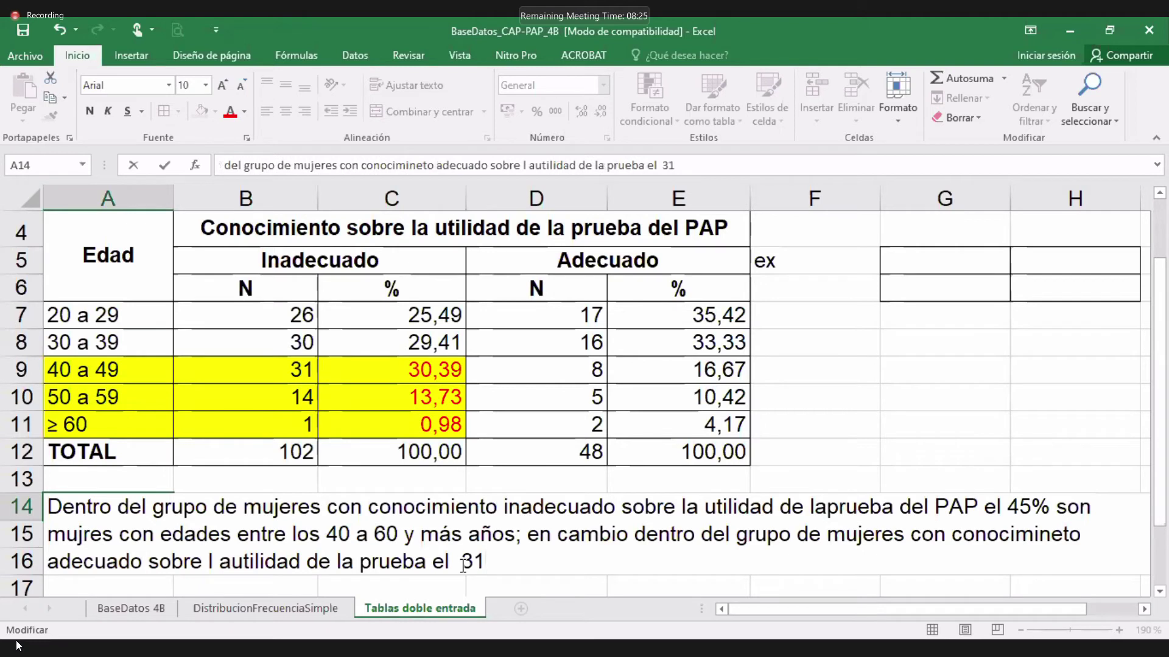
{"action": "key", "text": "BackSpace"}
{"action": "key", "text": "BackSpace"}
{"action": "key", "text": "BackSpace"}
{"action": "key", "text": "BackSpace"}
{"action": "key", "text": "BackSpace"}
{"action": "key", "text": "BackSpace"}
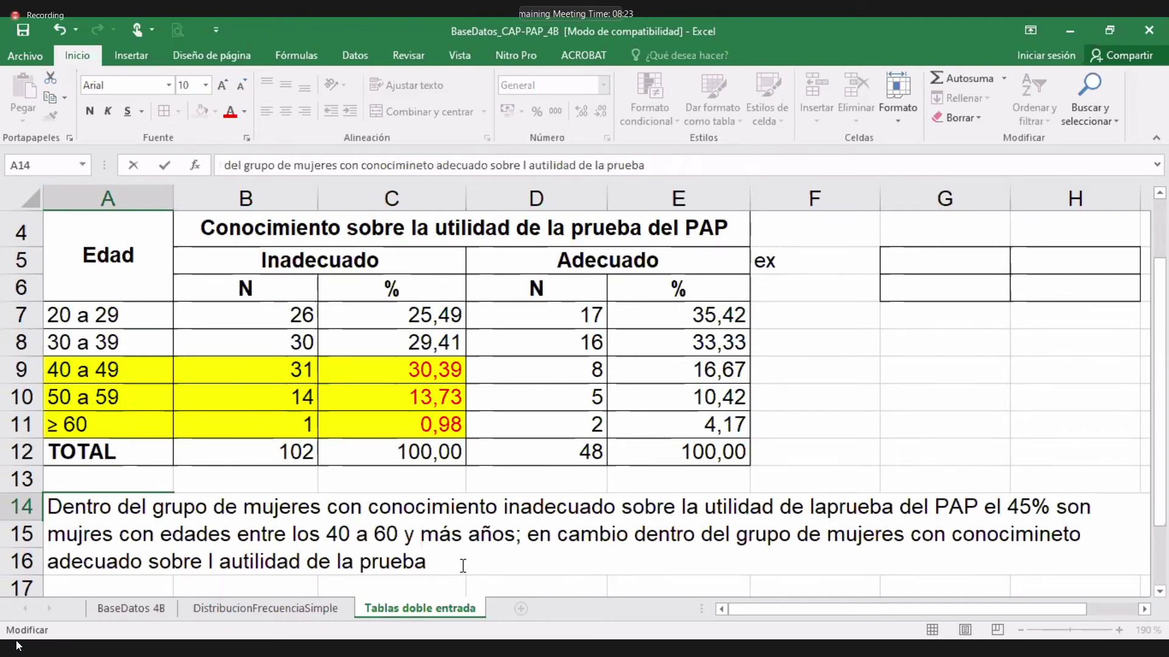
{"action": "type", "text": "solamente "}
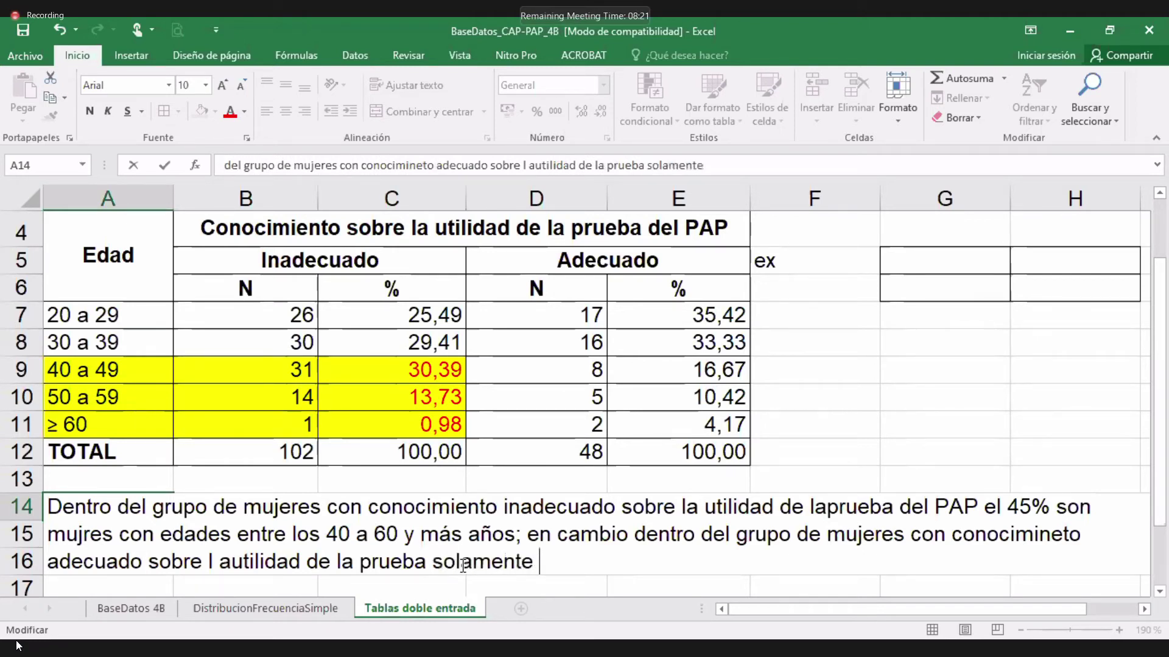
{"action": "type", "text": "el 3"}
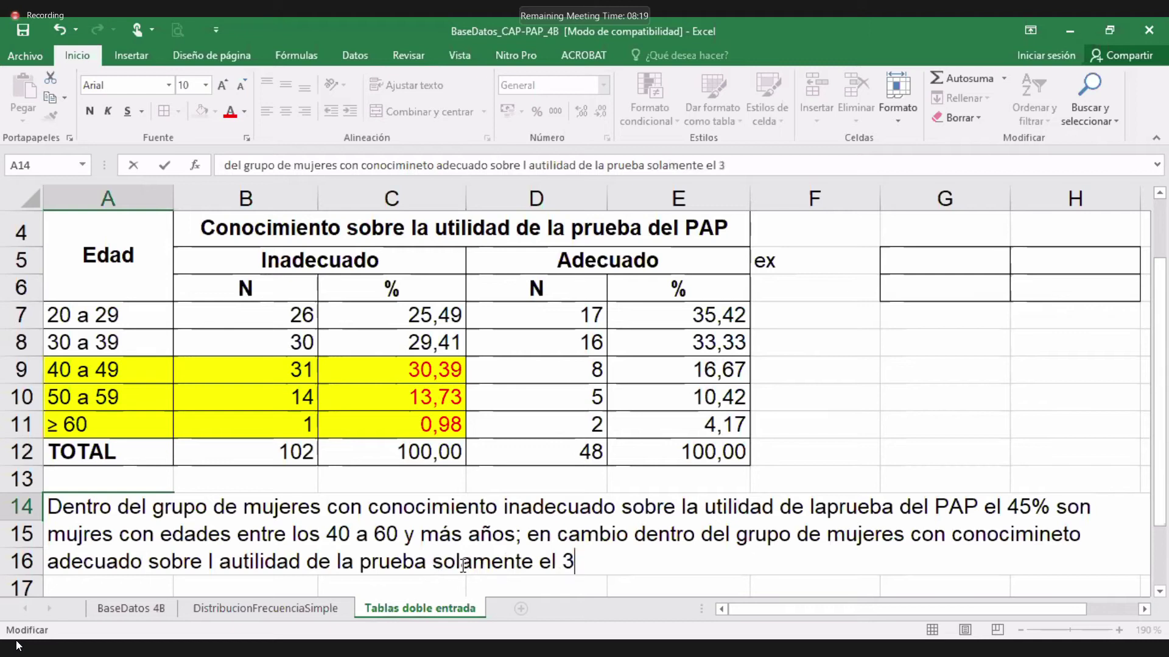
{"action": "type", "text": "1%"}
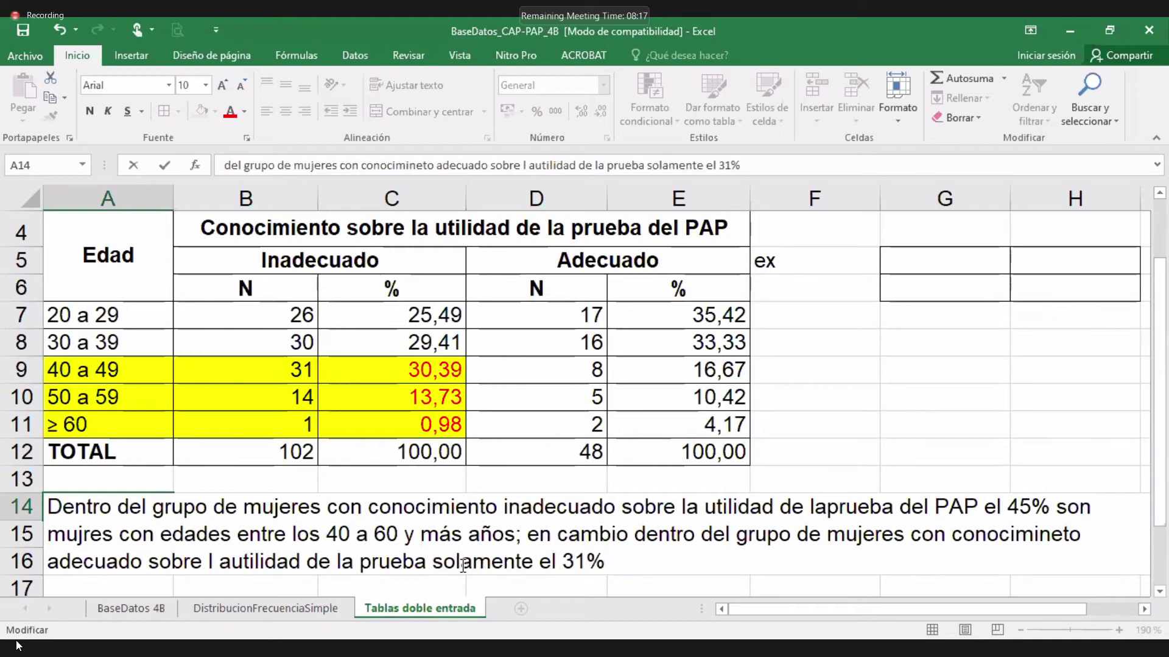
{"action": "type", "text": " tienen las mi"}
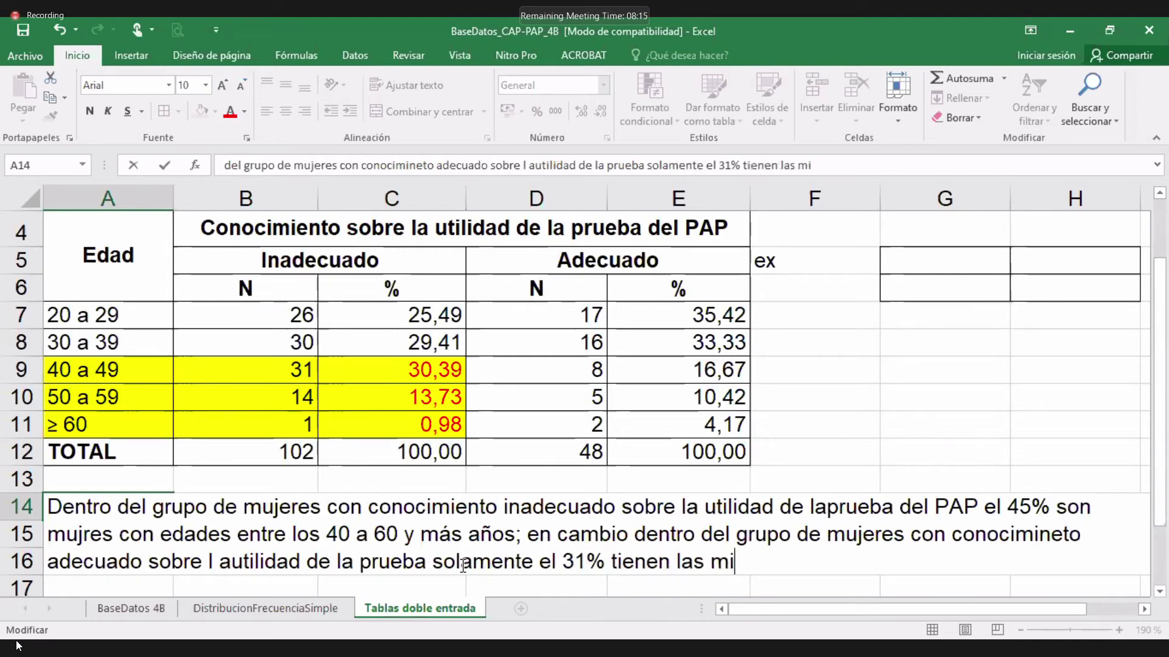
{"action": "type", "text": "smas edades"}
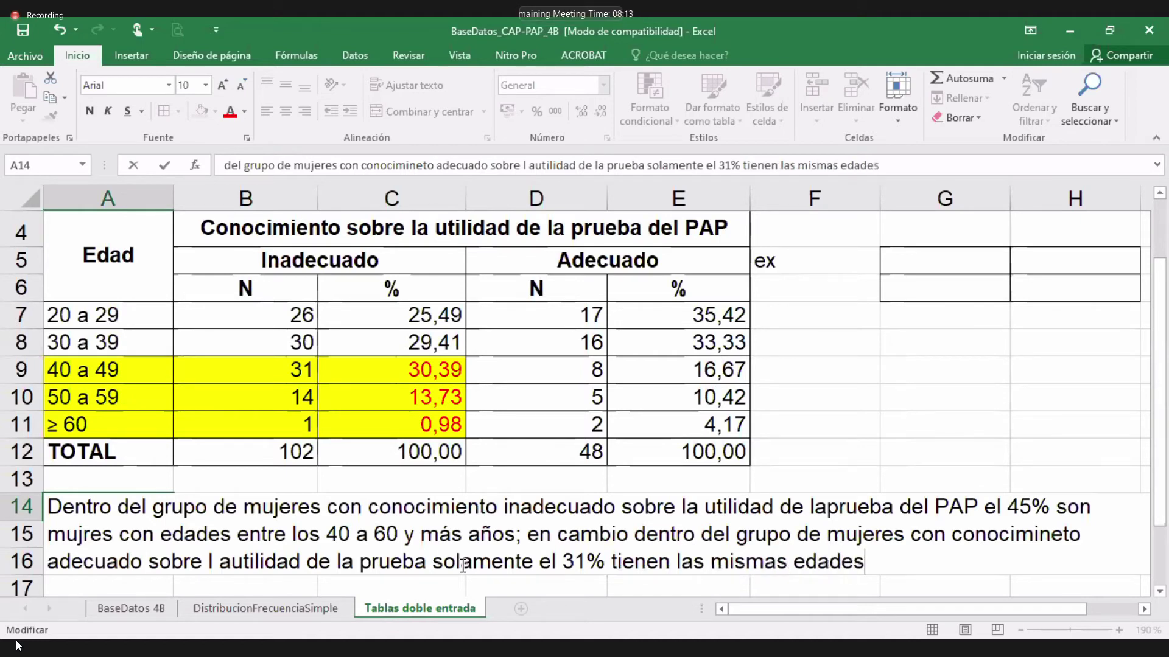
{"action": "type", "text": "."}
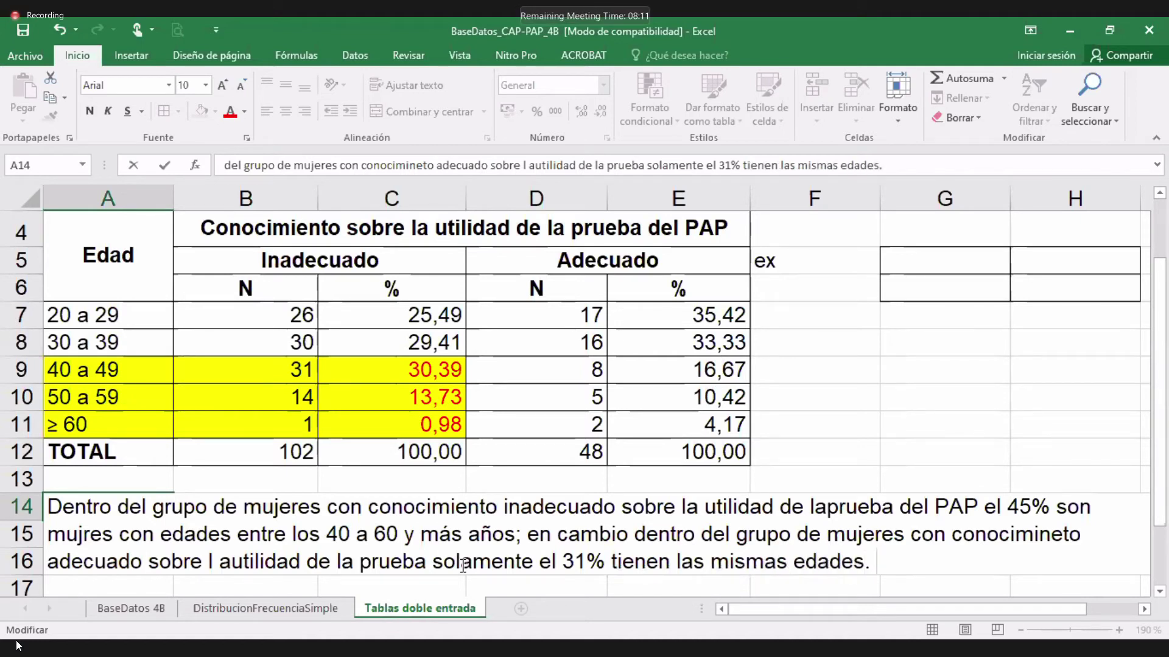
Step: Append "Por tanto el grupo más vulnerable para" to the interpretation text in A14
{"action": "type", "text": " PO"}
{"action": "key", "text": "BackSpace"}
{"action": "type", "text": "or tanto"}
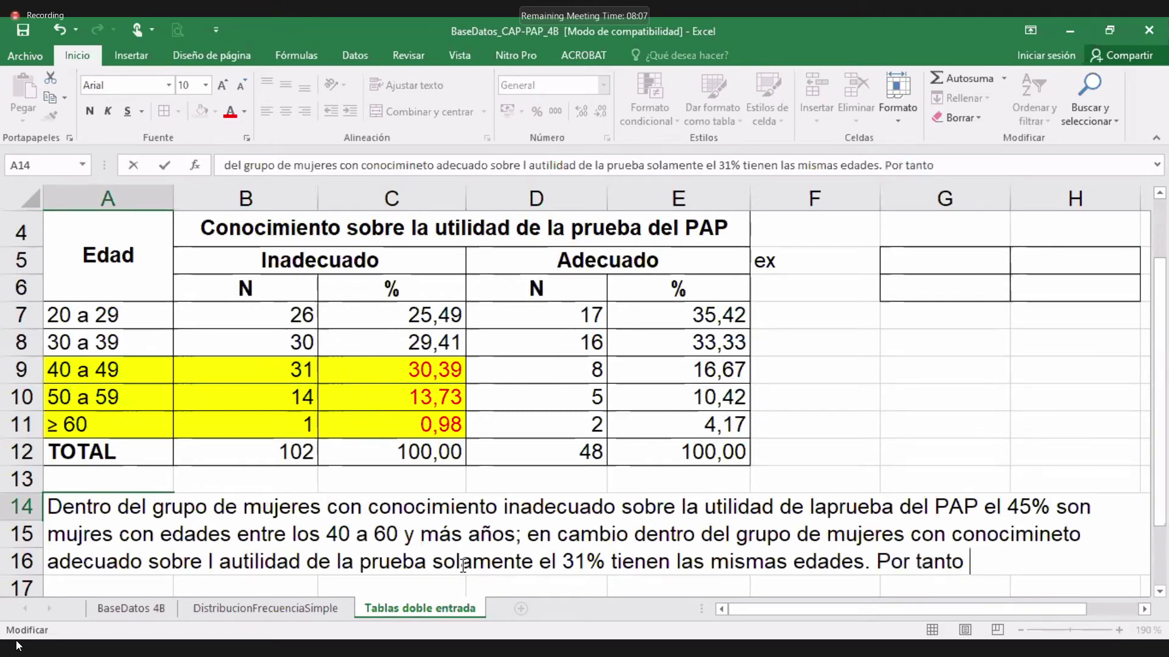
{"action": "type", "text": " el grupo m"}
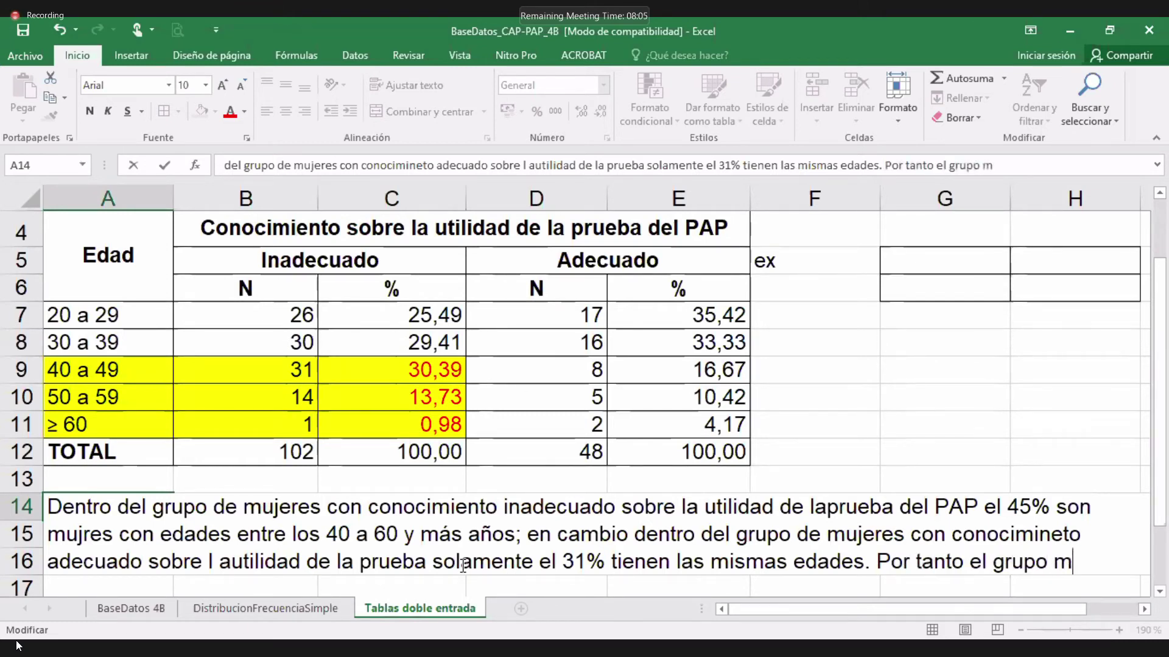
{"action": "type", "text": "ás vulner"}
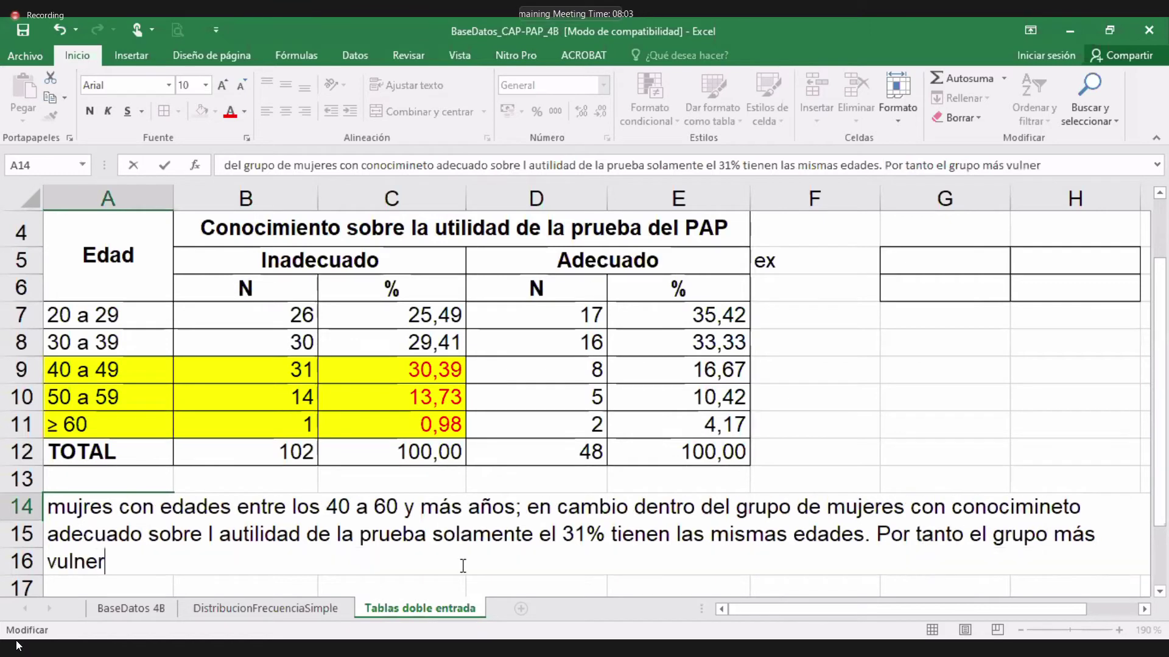
{"action": "type", "text": "able para"}
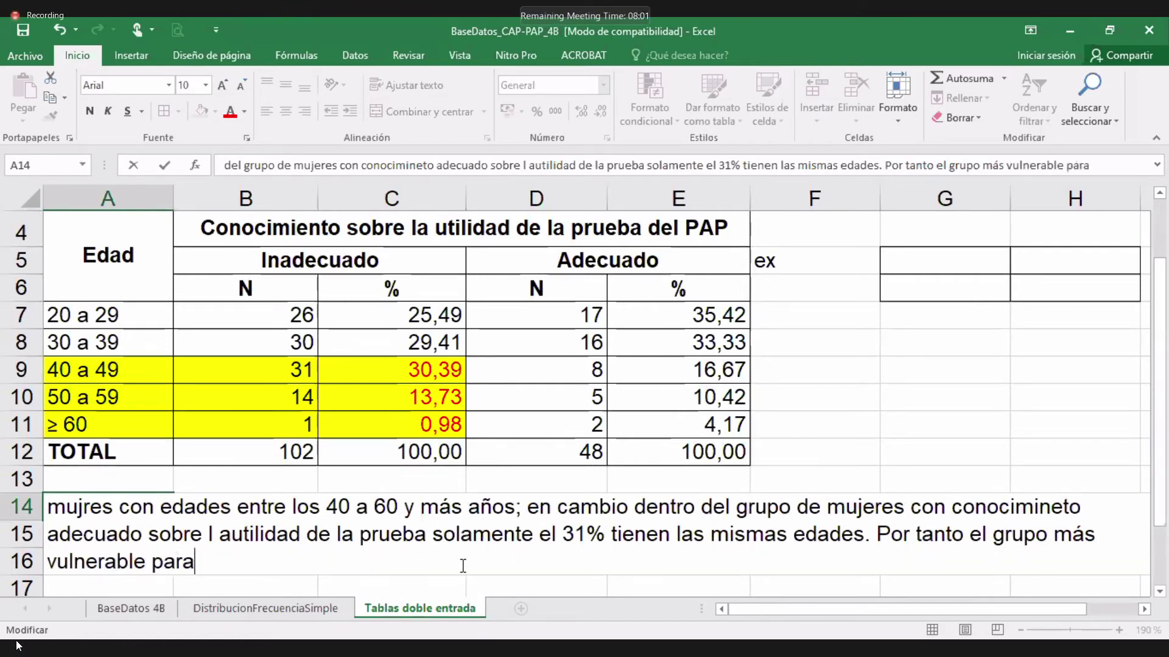
Step: Continue the A14 conclusion with "tener un conocimineto inadecuado sobre"
{"action": "type", "text": " twnww"}
{"action": "key", "text": "BackSpace"}
{"action": "key", "text": "BackSpace"}
{"action": "key", "text": "BackSpace"}
{"action": "key", "text": "BackSpace"}
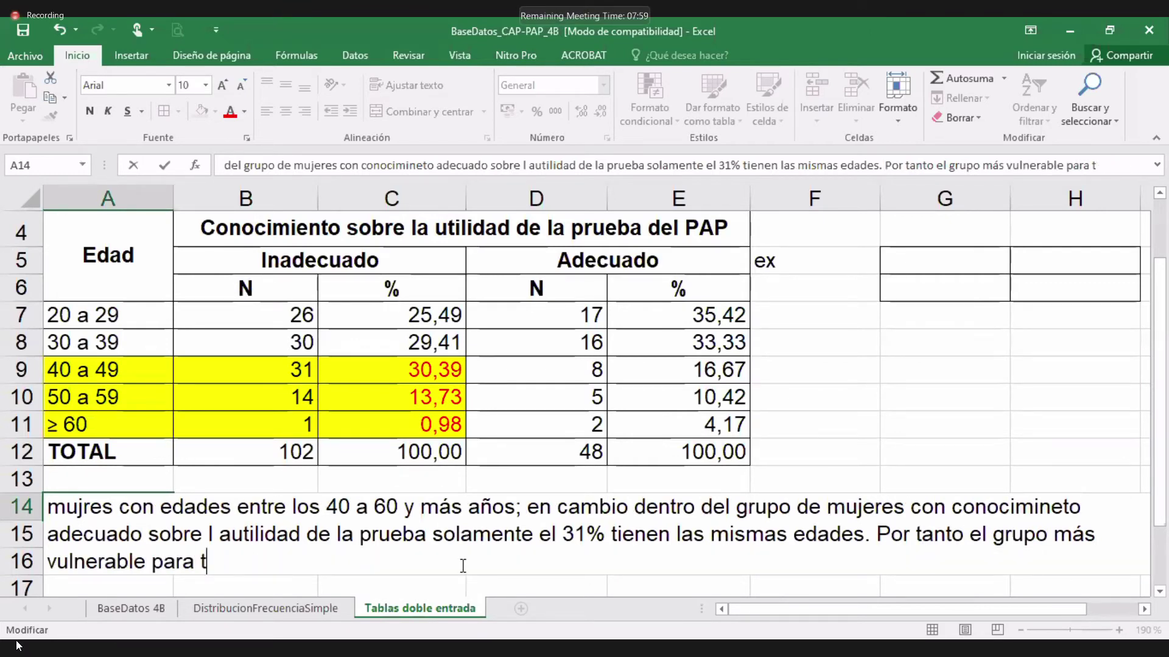
{"action": "type", "text": "ener un "}
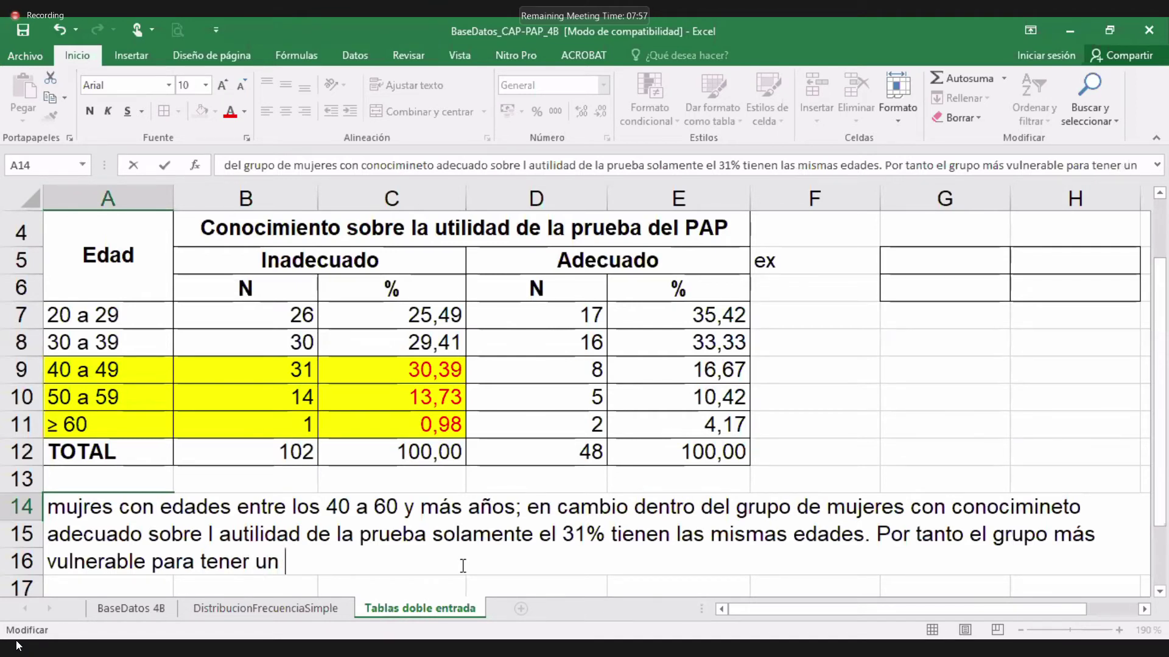
{"action": "type", "text": "conocimineto ina"}
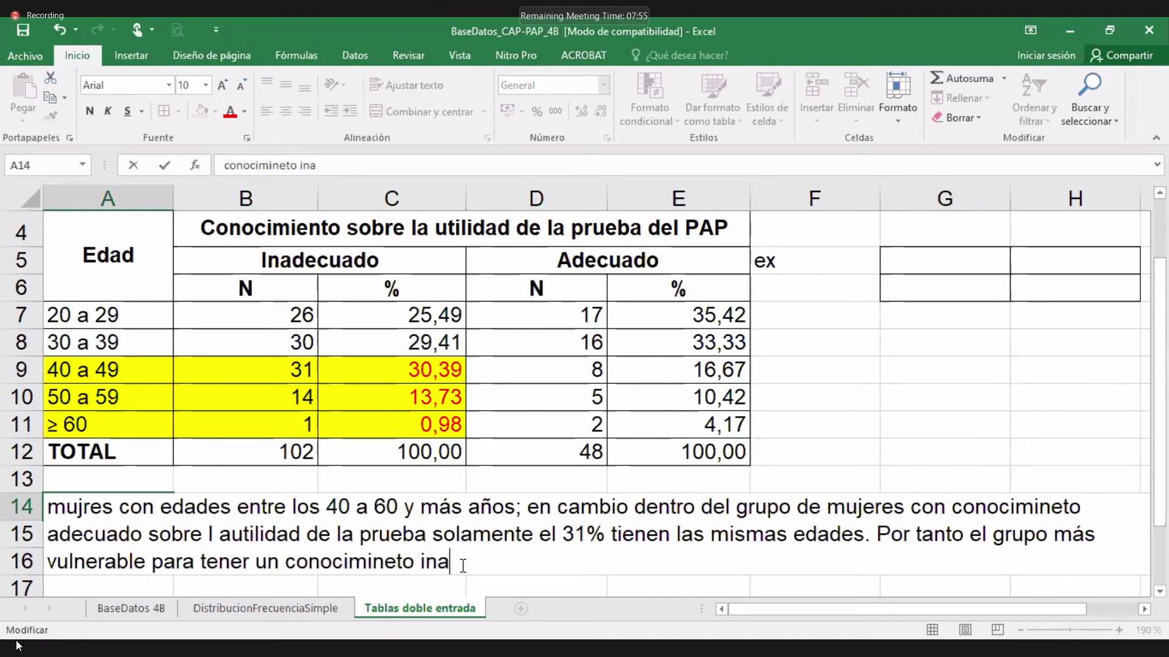
{"action": "type", "text": "decuado sob"}
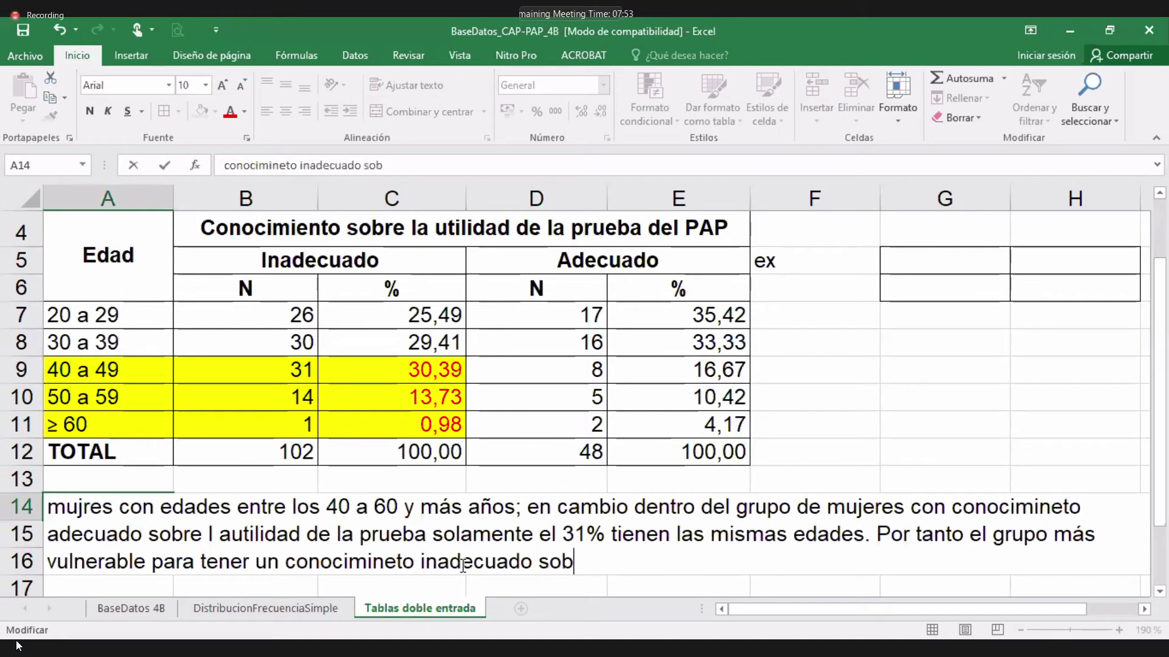
{"action": "key", "text": "BackSpace"}
{"action": "type", "text": "bre"}
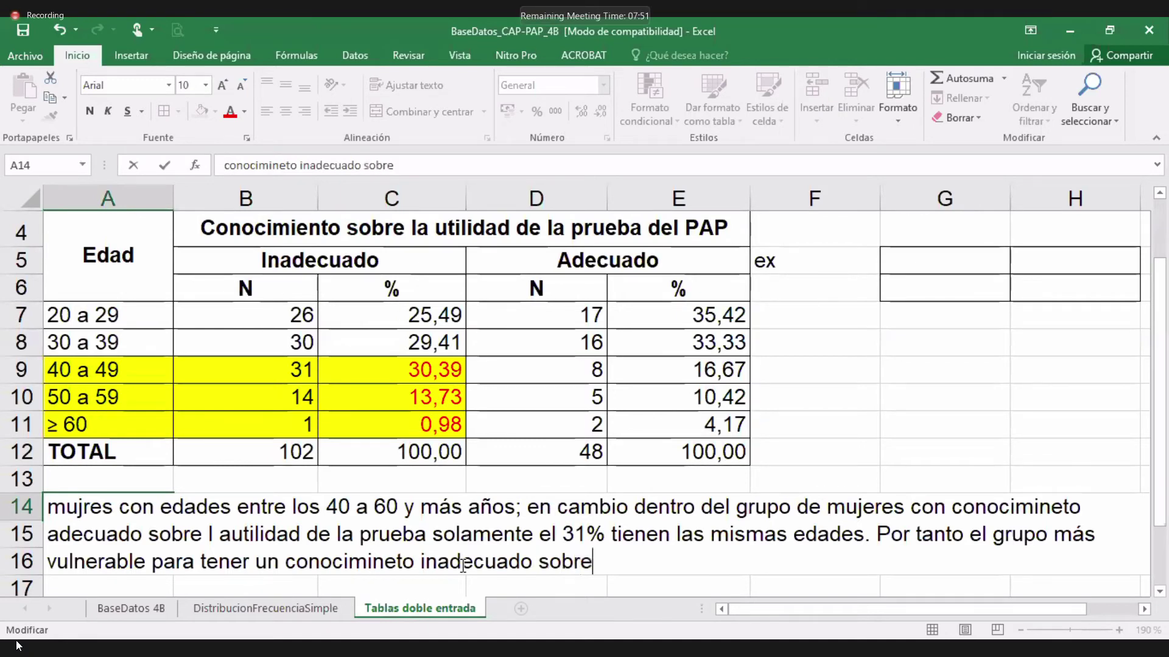
Step: Continue the A14 conclusion with "la utilida de la prueba son las mujres con edades"
{"action": "type", "text": " la utilida de l"}
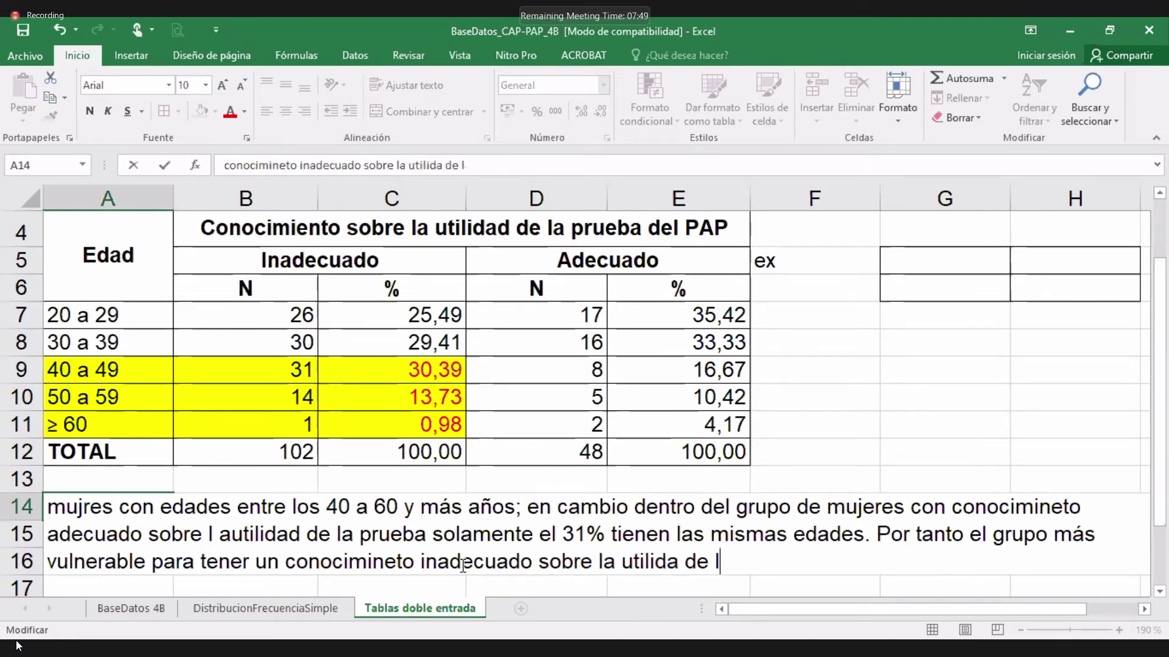
{"action": "type", "text": " aprueba"}
{"action": "key", "text": "BackSpace"}
{"action": "key", "text": "BackSpace"}
{"action": "key", "text": "BackSpace"}
{"action": "key", "text": "BackSpace"}
{"action": "key", "text": "BackSpace"}
{"action": "key", "text": "BackSpace"}
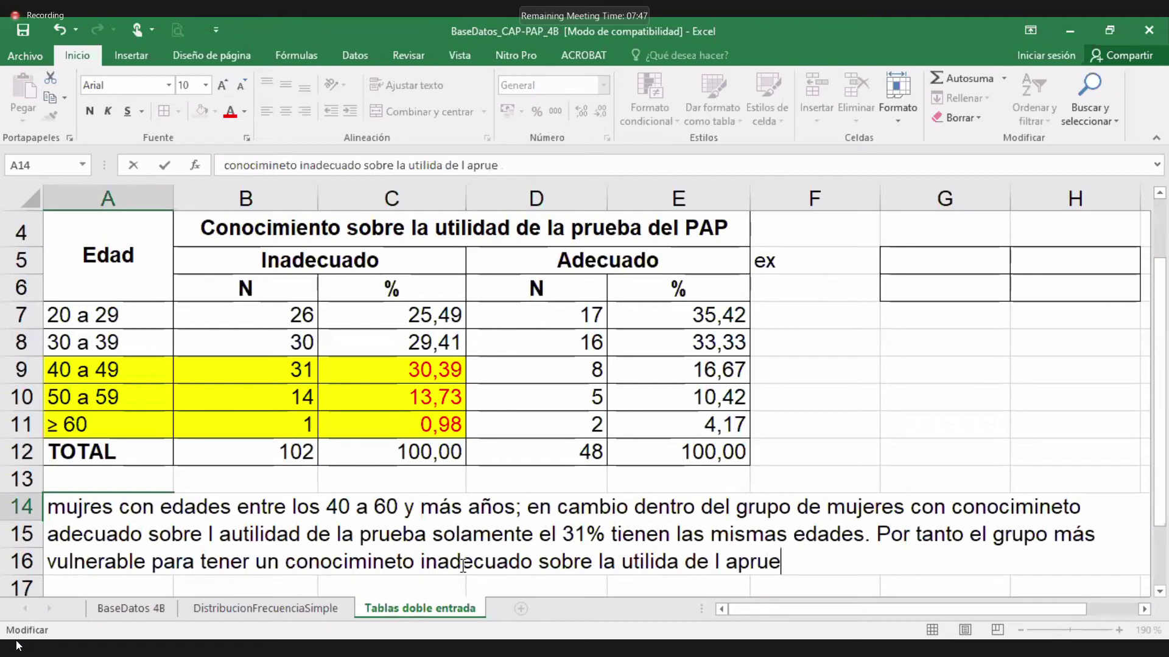
{"action": "key", "text": "BackSpace"}
{"action": "key", "text": "BackSpace"}
{"action": "type", "text": "a pr"}
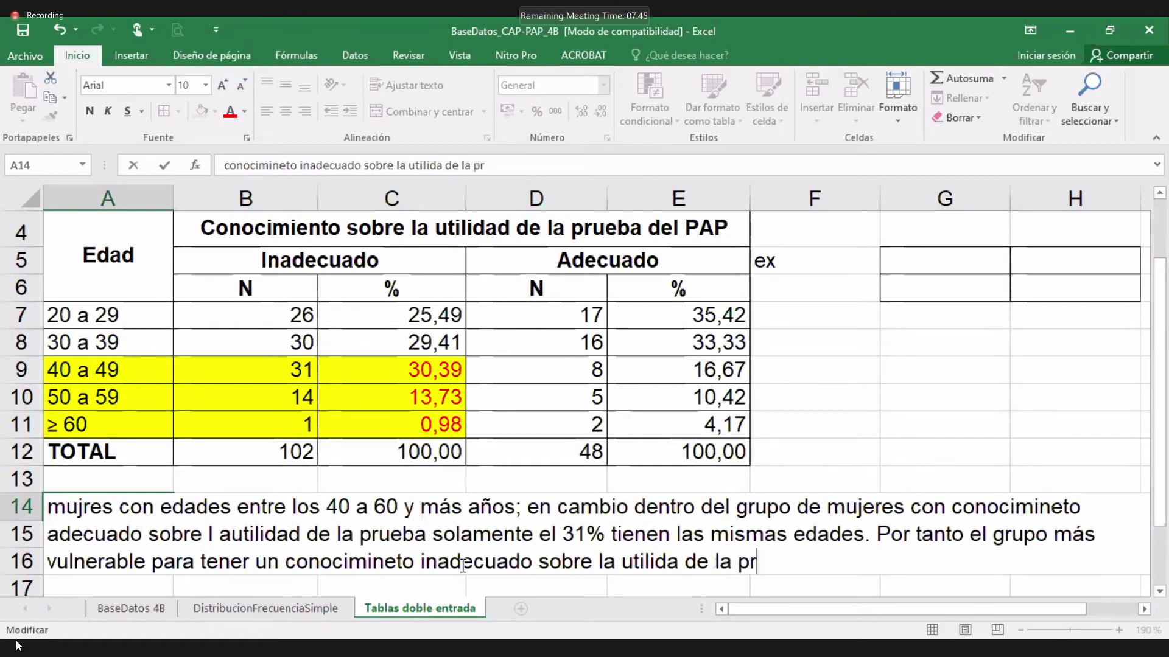
{"action": "type", "text": "ueba son las mujr"}
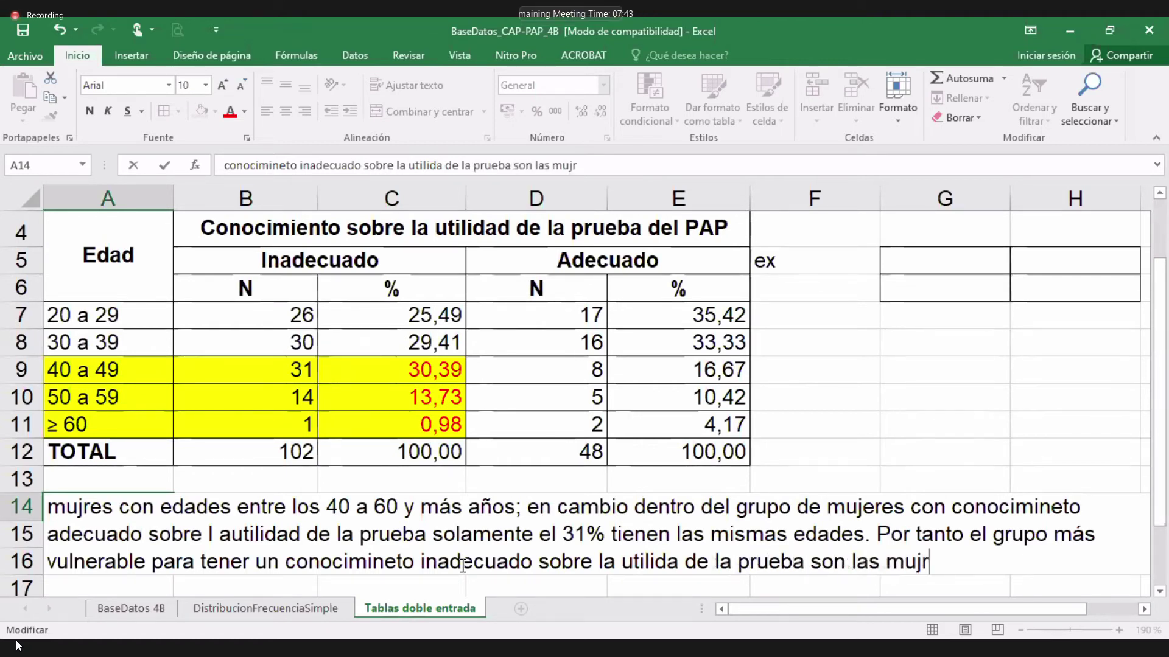
{"action": "type", "text": "es con edades"}
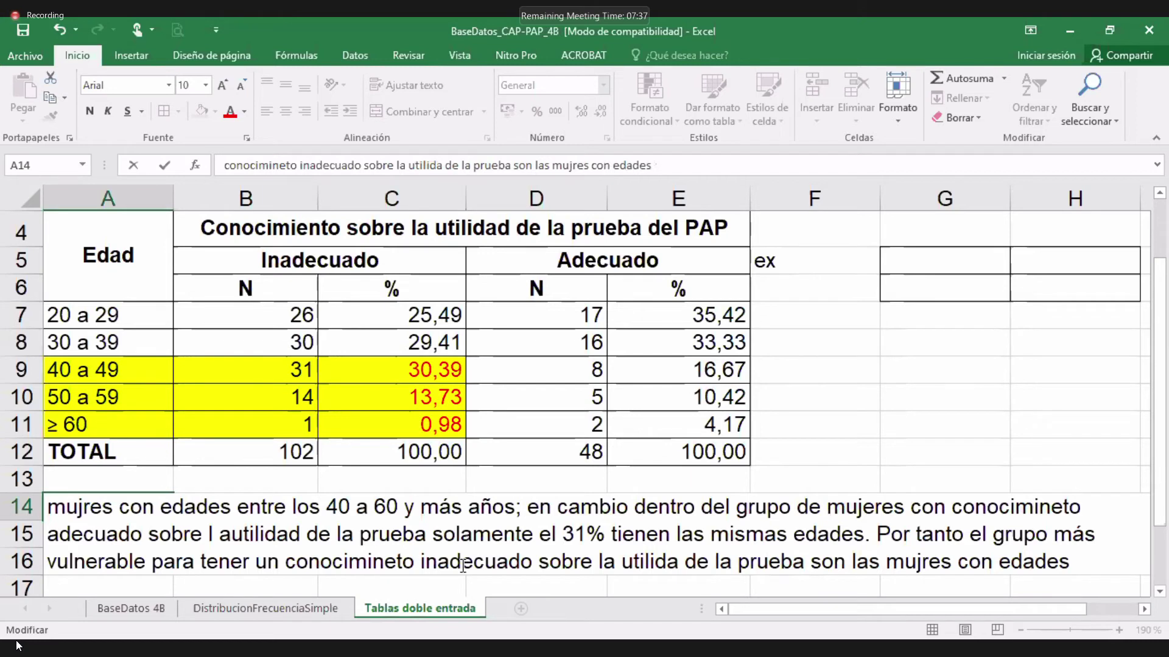
Step: End the A14 conclusion with "igual o myor a los 40 años." and commit the cell entry
{"action": "type", "text": " igual "}
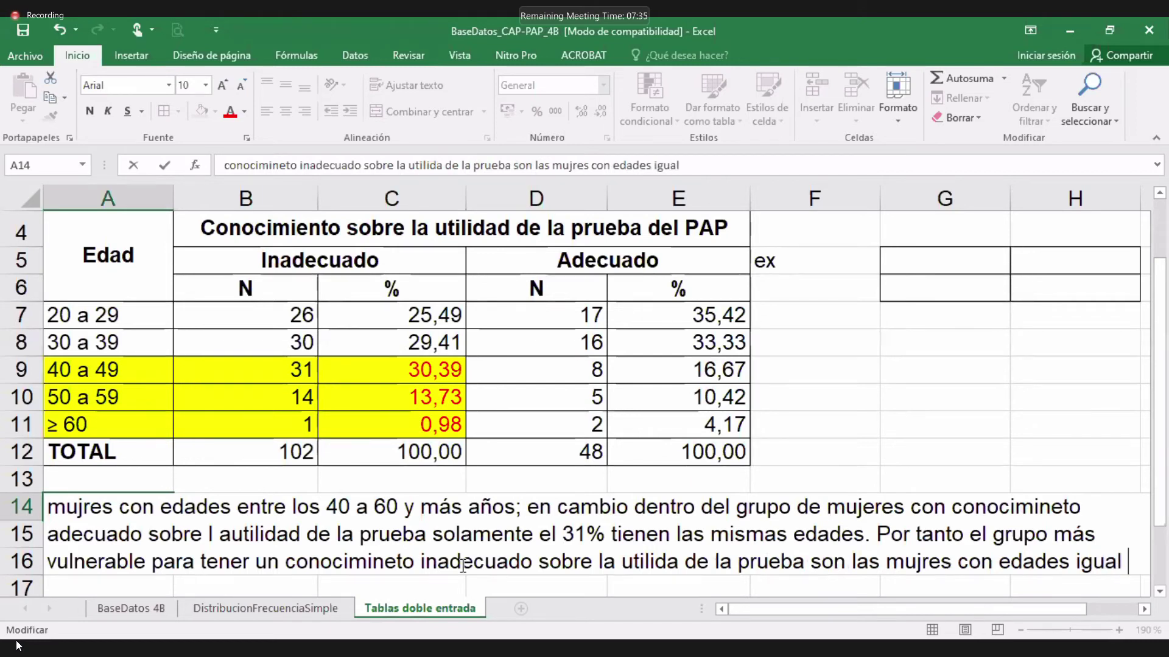
{"action": "type", "text": "o myor"}
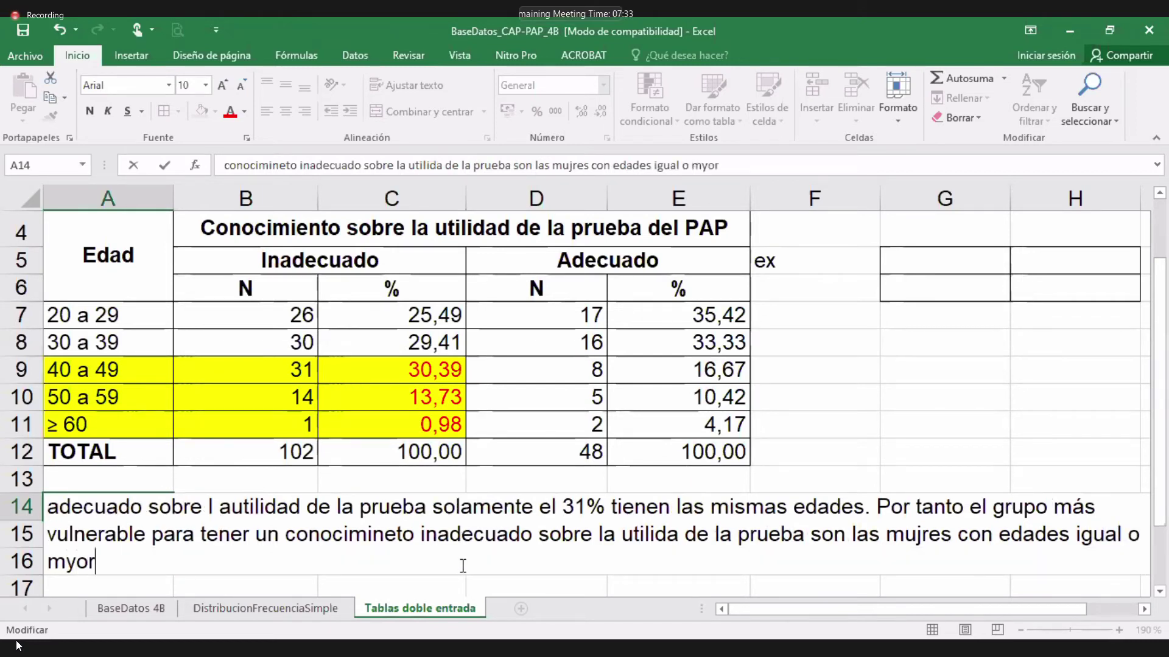
{"action": "type", "text": " a los 40 "}
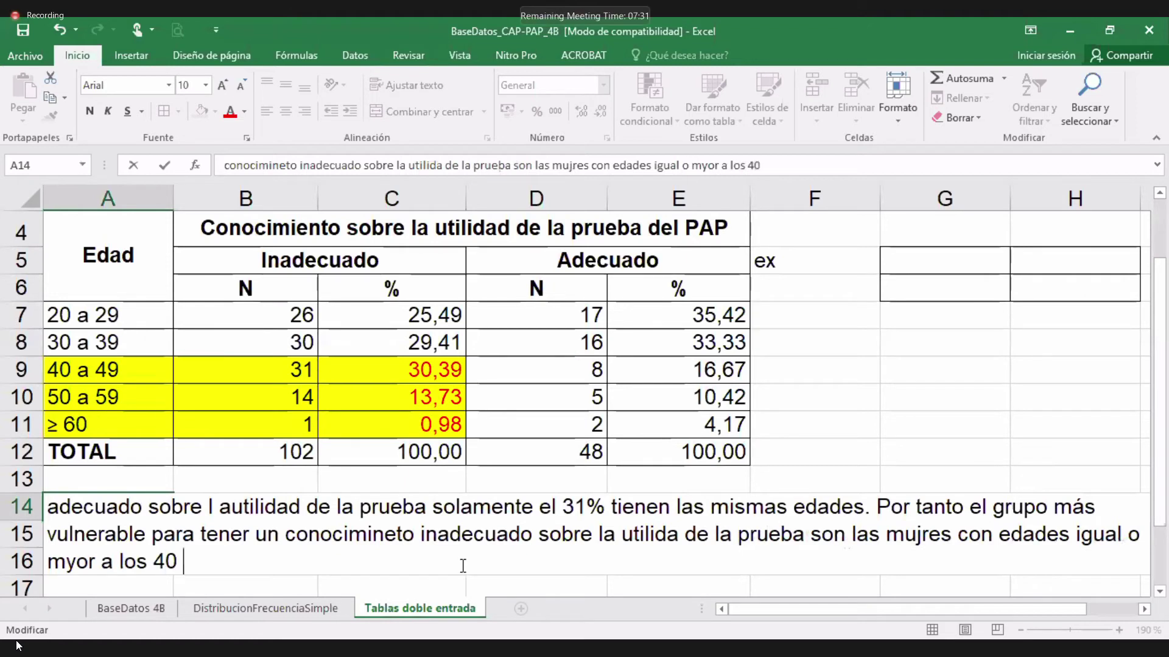
{"action": "type", "text": "años."}
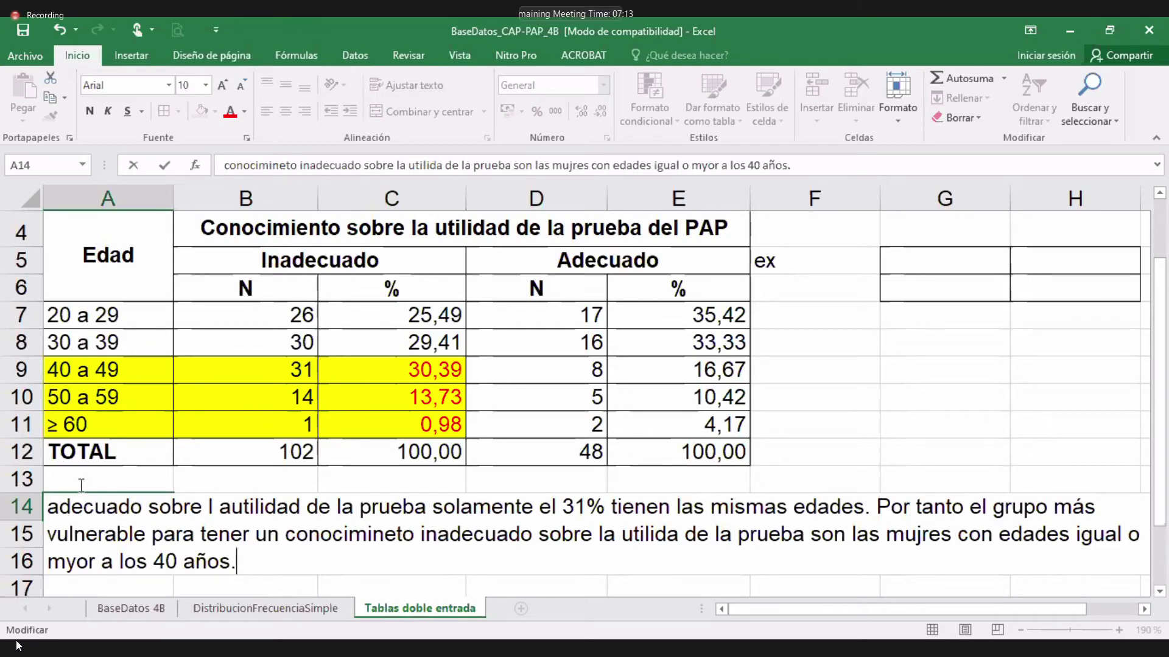
{"action": "scroll", "coordinate": [237, 372], "scroll_direction": "down", "scroll_amount": 1}
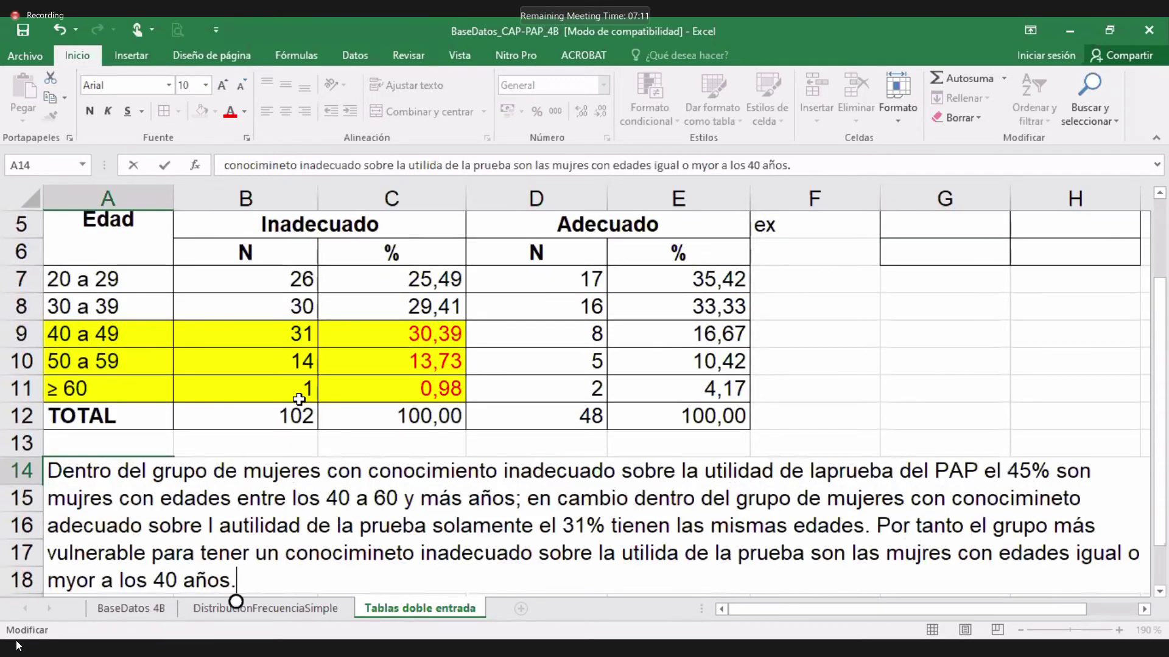
{"action": "left_click", "coordinate": [775, 394]}
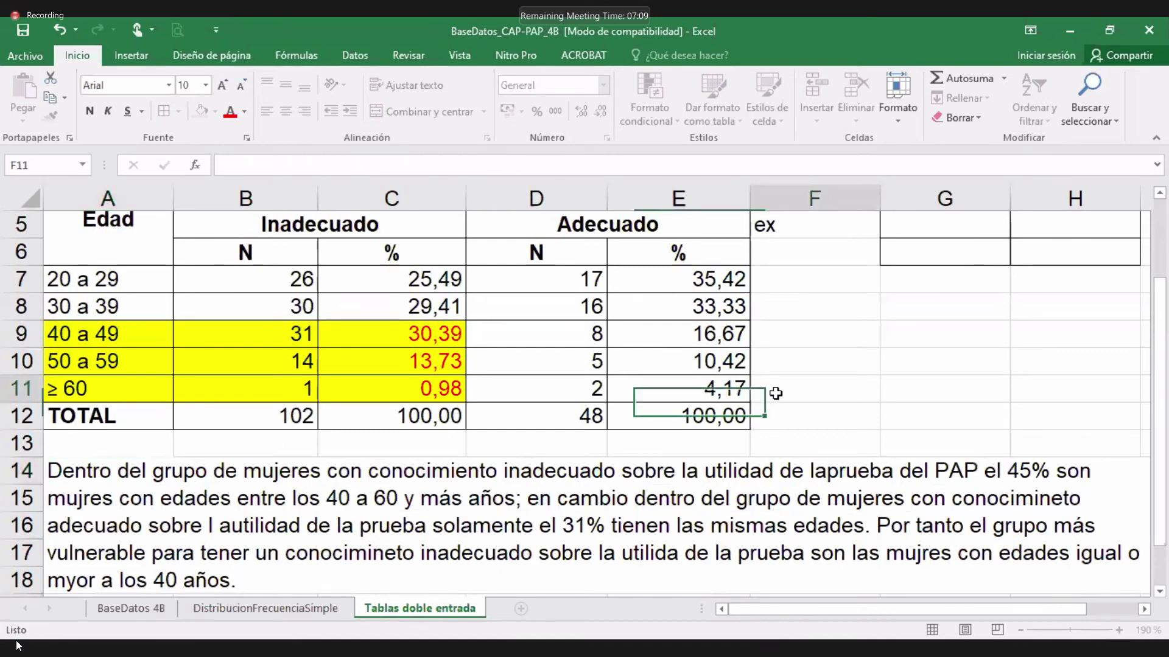
Step: Merge and center A14:H17 and wrap the interpretation text inside the merged block
{"action": "scroll", "coordinate": [774, 393], "scroll_direction": "down", "scroll_amount": 1}
{"action": "scroll", "coordinate": [332, 496], "scroll_direction": "up", "scroll_amount": 1}
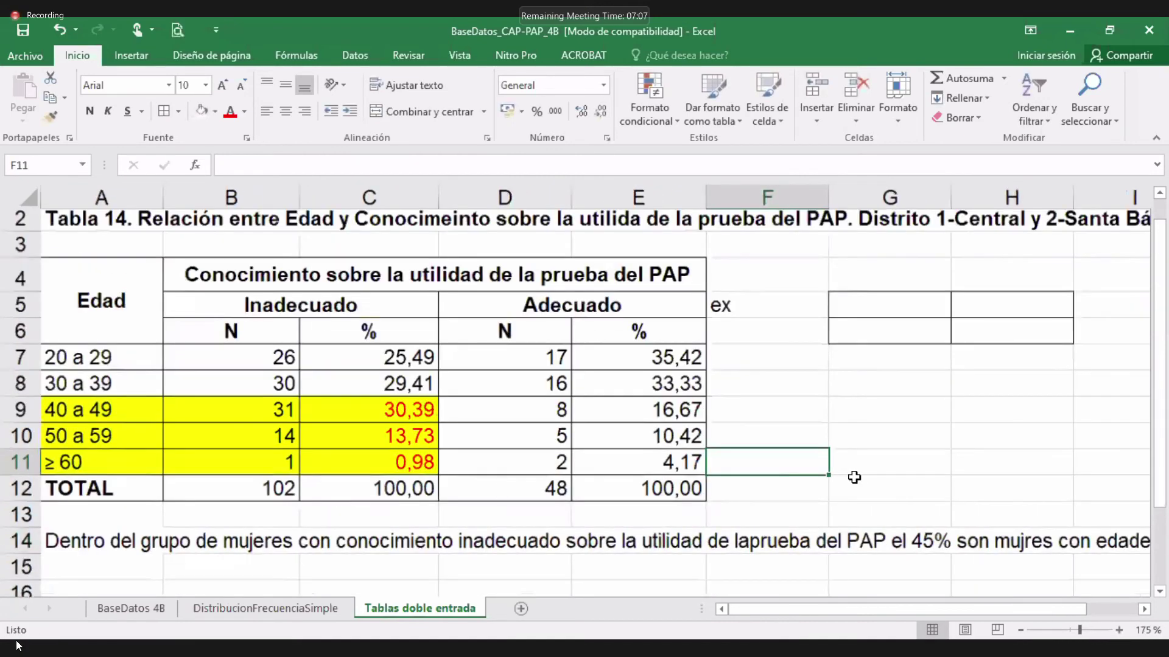
{"action": "scroll", "coordinate": [302, 496], "scroll_direction": "down", "scroll_amount": 2, "text": "ctrl"}
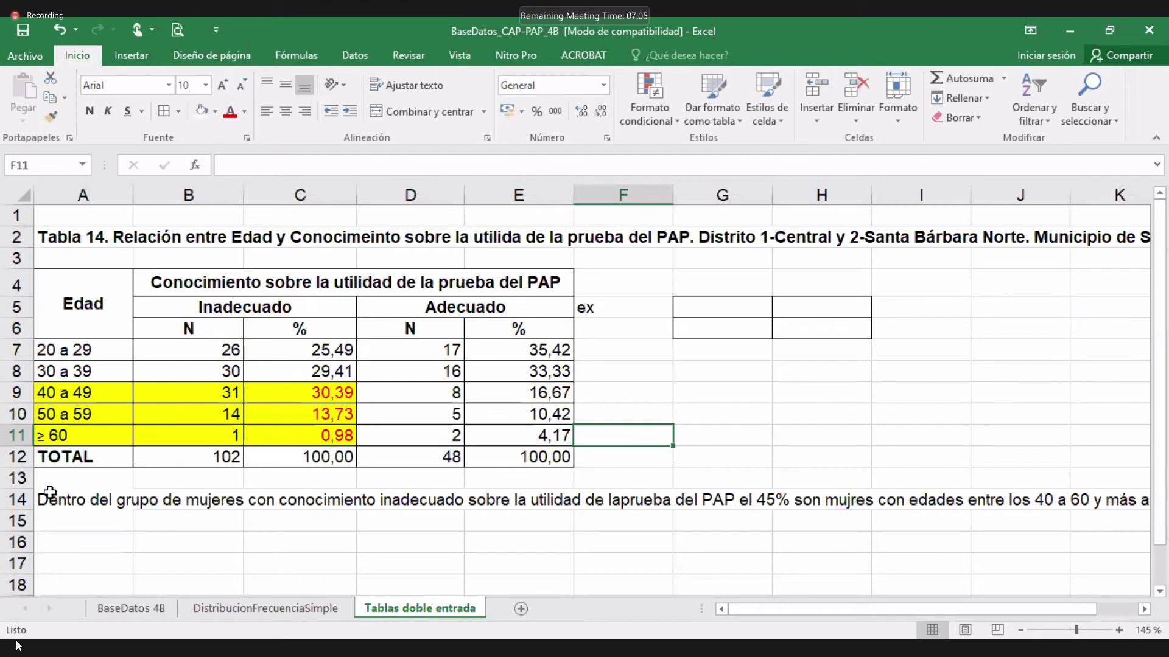
{"action": "left_click_drag", "start_coordinate": [51, 498], "coordinate": [844, 567]}
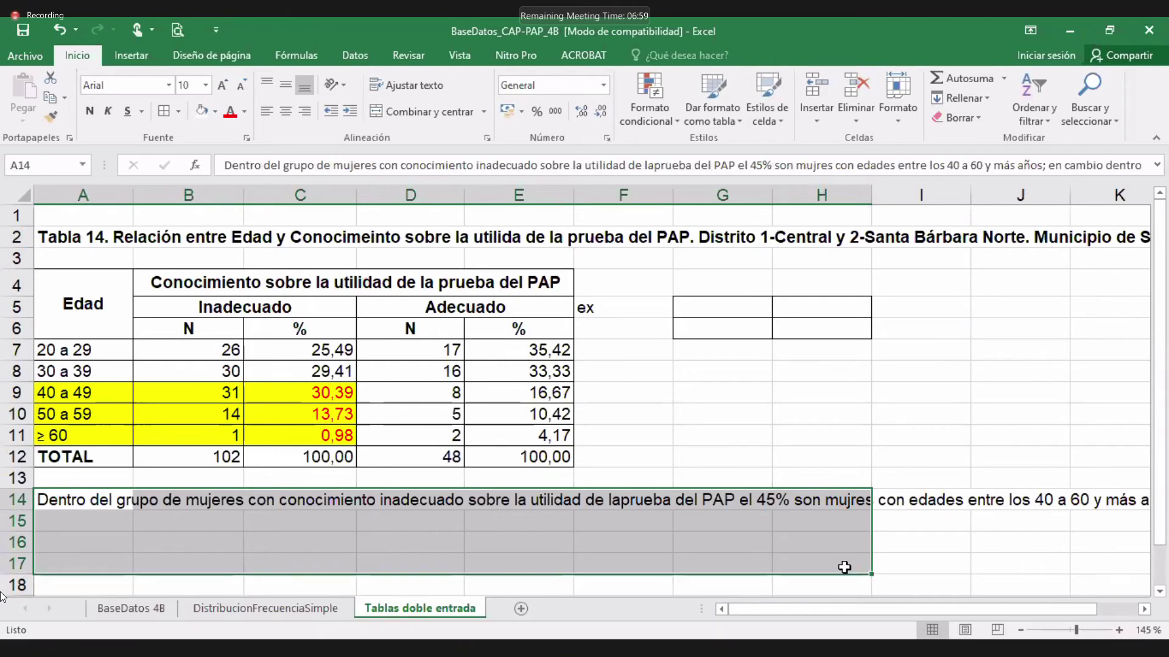
{"action": "left_click", "coordinate": [416, 113]}
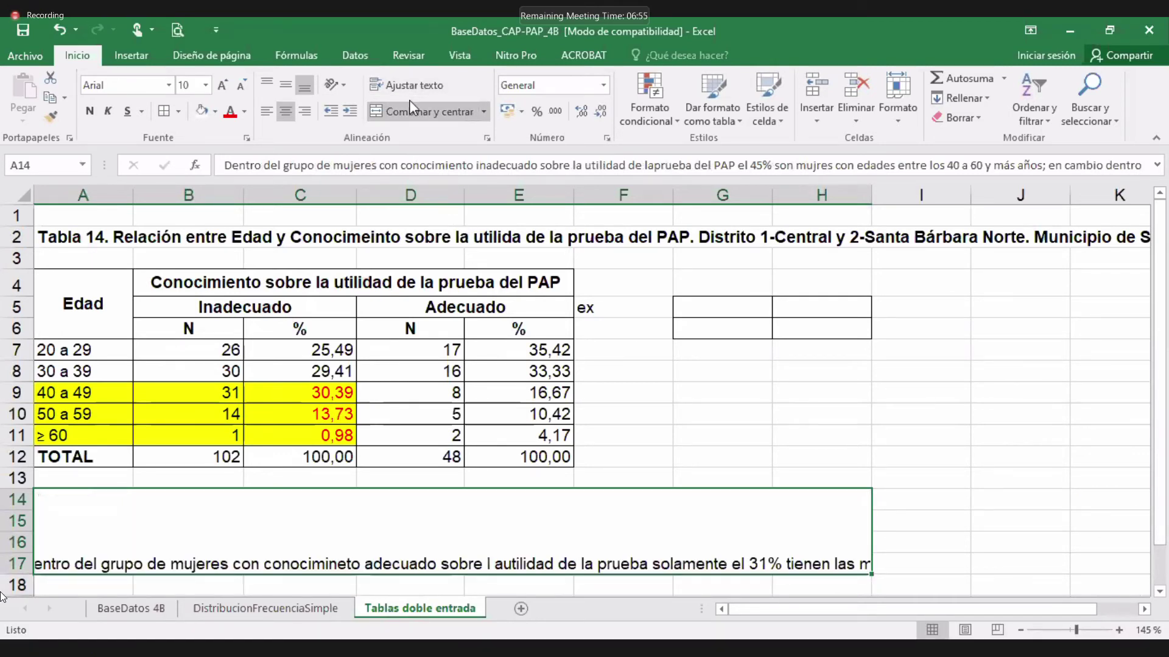
{"action": "left_click", "coordinate": [408, 87]}
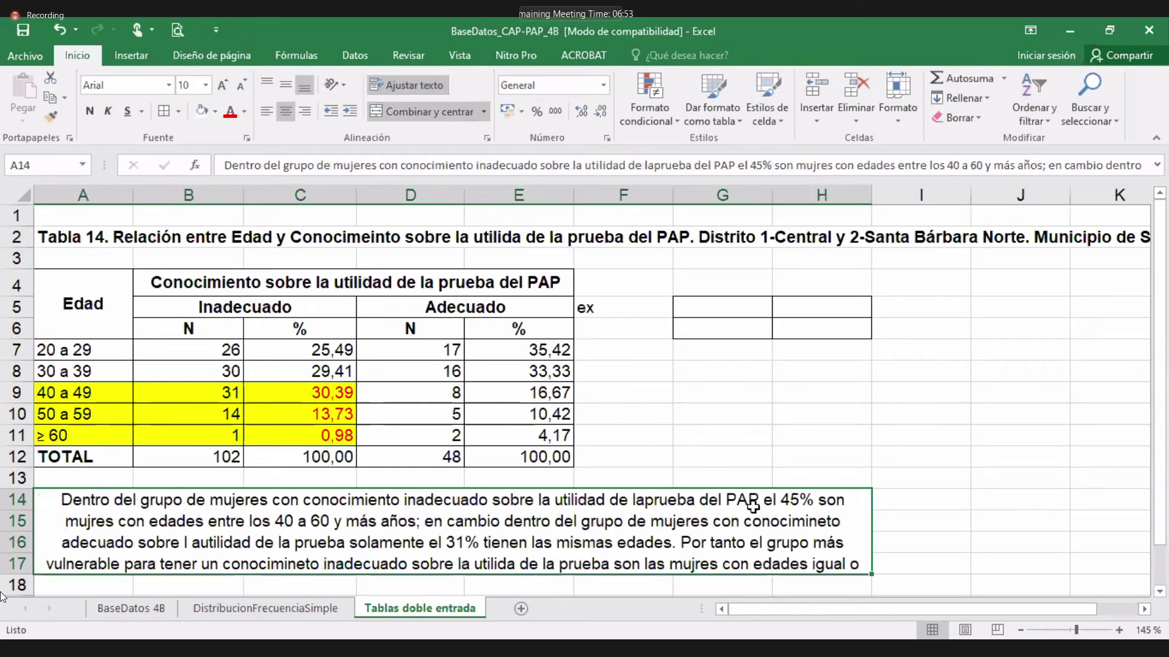
Step: Increase the height of row 17 so the whole wrapped interpretation fits
{"action": "scroll", "coordinate": [753, 501], "scroll_direction": "down", "scroll_amount": 1}
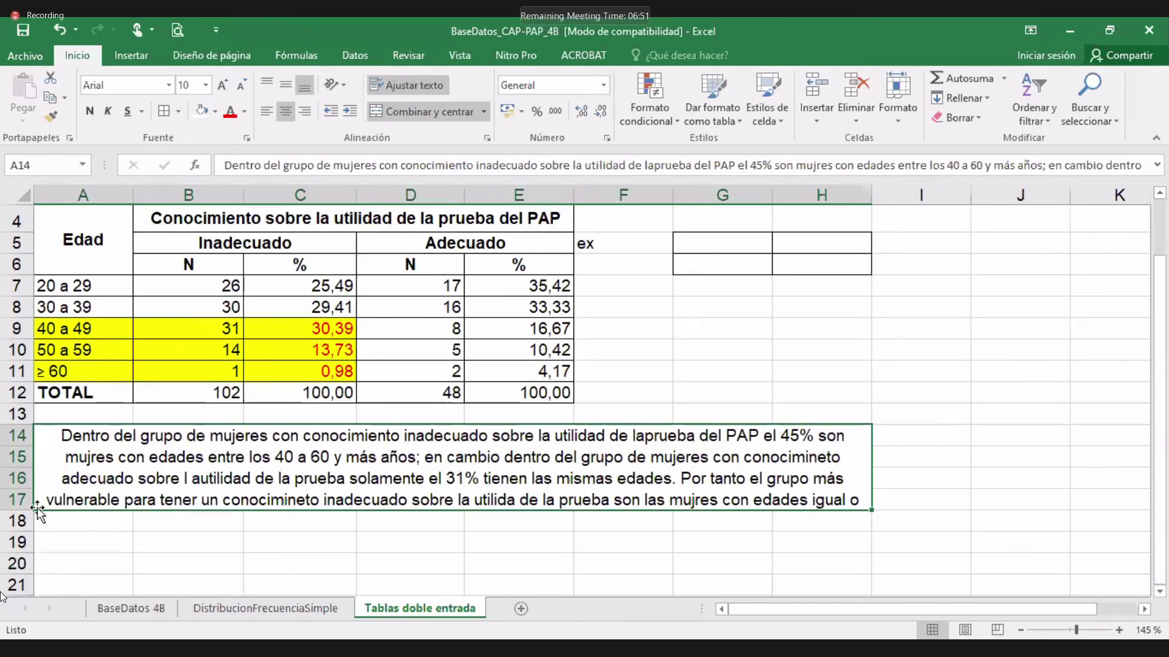
{"action": "left_click_drag", "start_coordinate": [22, 527], "coordinate": [23, 528]}
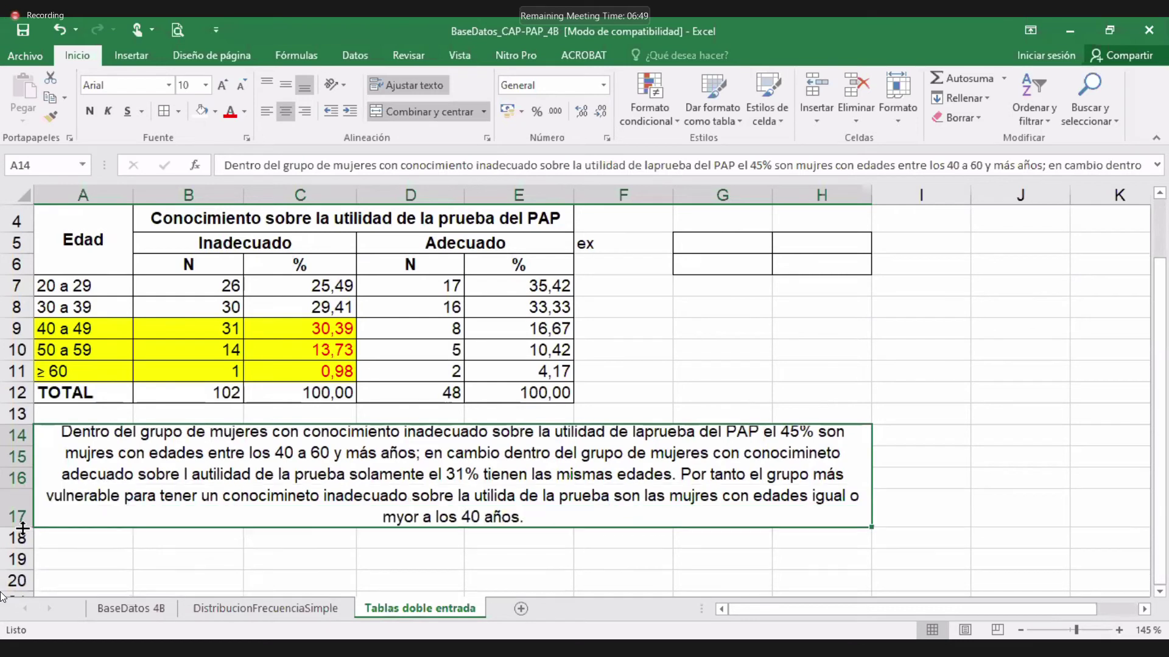
{"action": "left_click", "coordinate": [1080, 505]}
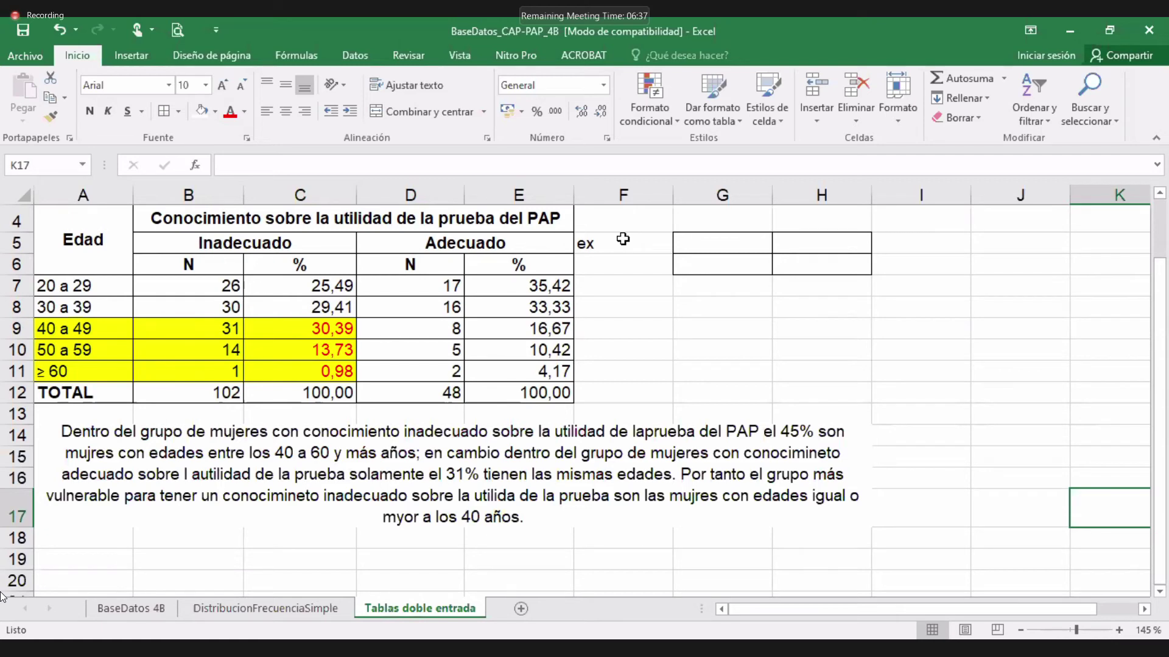
Step: Copy the title, table and interpretation in A2:H17 and paste them starting at A20
{"action": "left_click", "coordinate": [389, 365]}
{"action": "scroll", "coordinate": [389, 365], "scroll_direction": "up", "scroll_amount": 1}
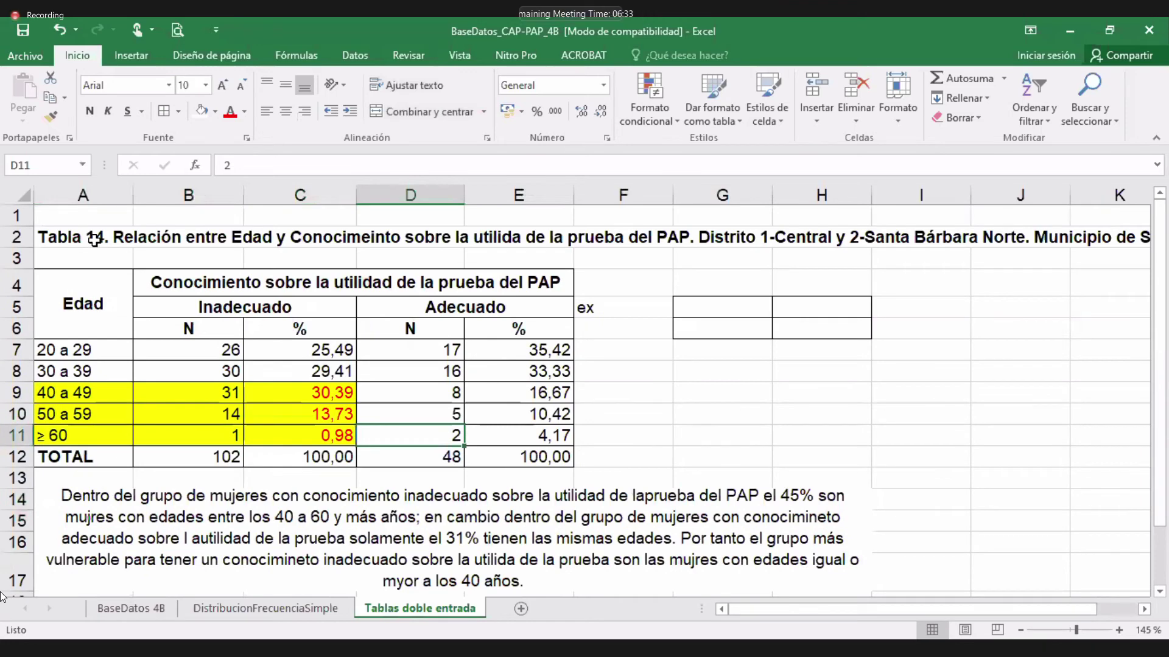
{"action": "left_click_drag", "start_coordinate": [96, 235], "coordinate": [494, 533]}
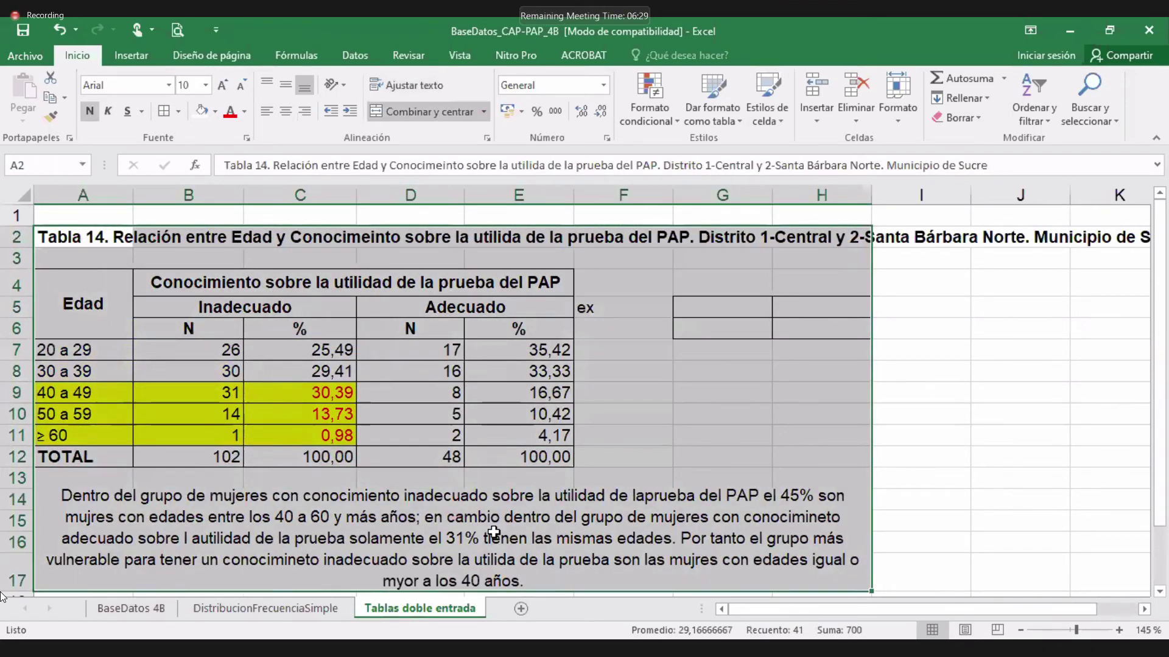
{"action": "key", "text": "ctrl+c"}
{"action": "scroll", "coordinate": [202, 420], "scroll_direction": "down", "scroll_amount": 3}
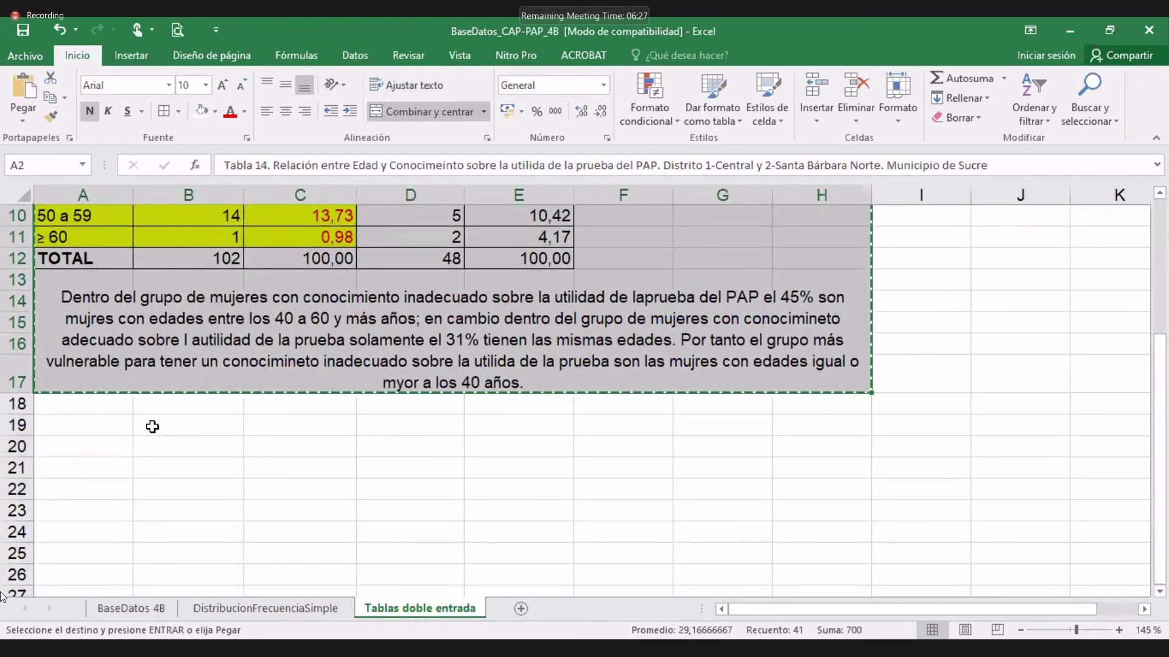
{"action": "left_click", "coordinate": [105, 446]}
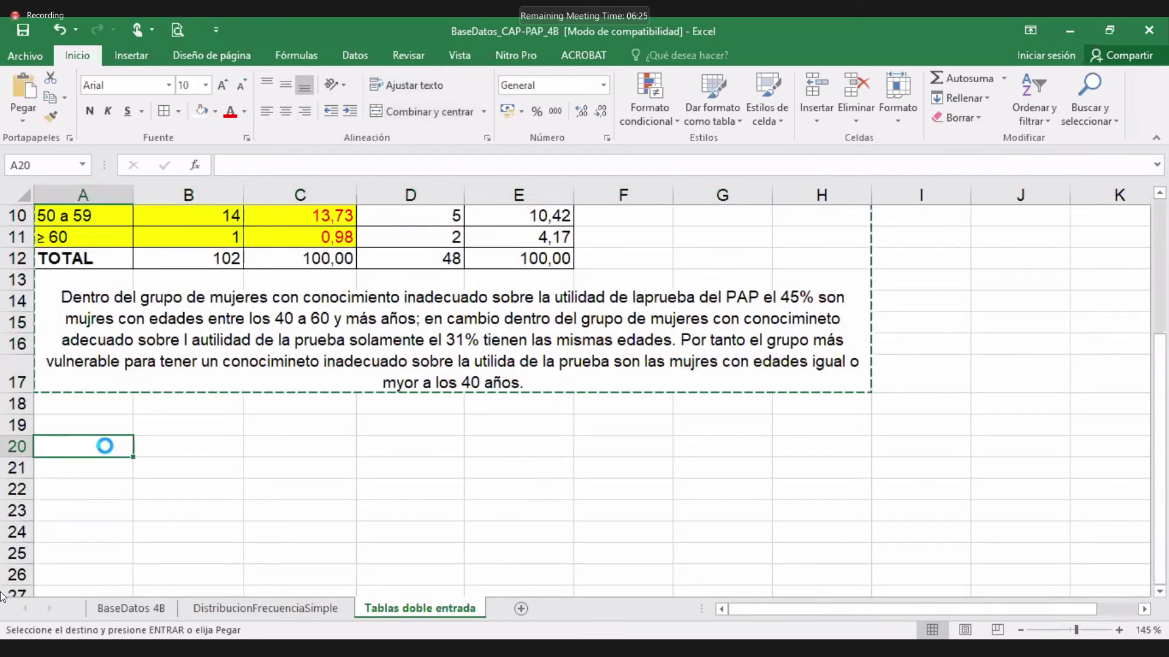
{"action": "key", "text": "ctrl+v"}
{"action": "left_click", "coordinate": [190, 449]}
{"action": "scroll", "coordinate": [190, 450], "scroll_direction": "down", "scroll_amount": 1}
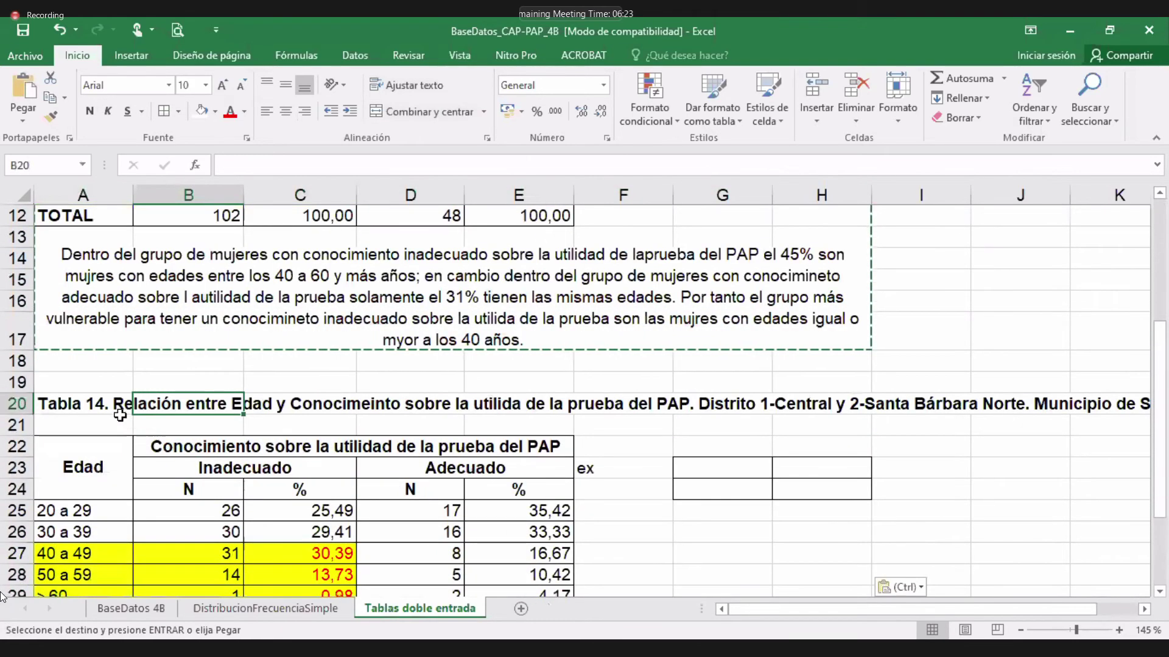
Step: Change the table number in the copied title in A20 to 15
{"action": "double_click", "coordinate": [91, 407]}
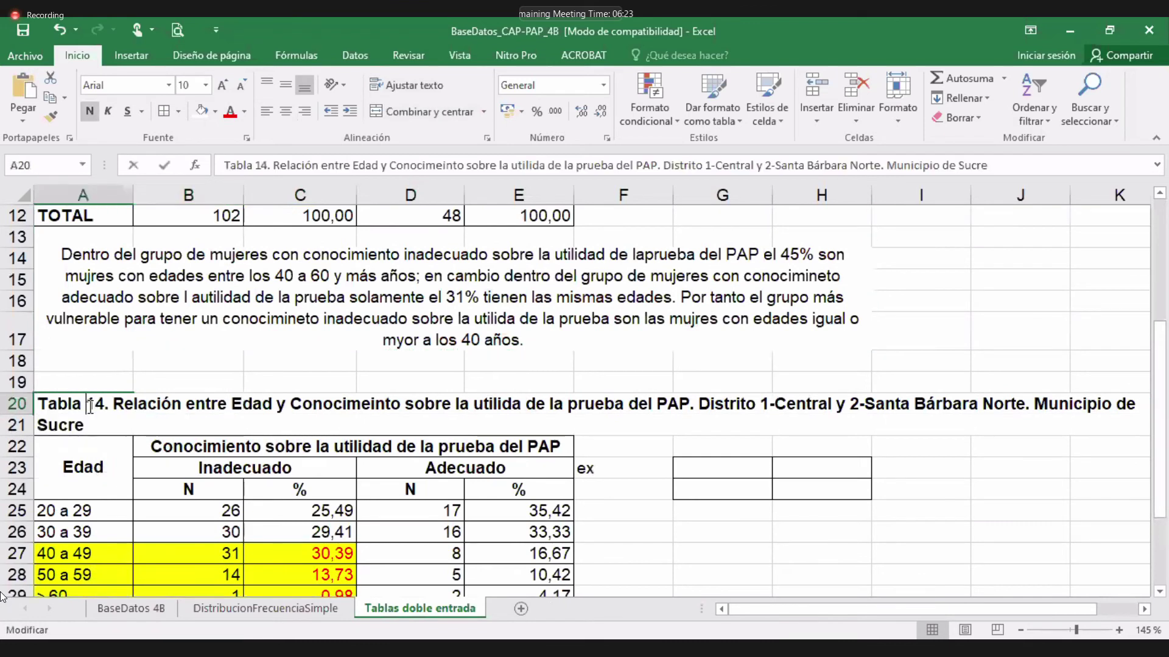
{"action": "left_click", "coordinate": [268, 166]}
{"action": "key", "text": "BackSpace"}
{"action": "type", "text": "5"}
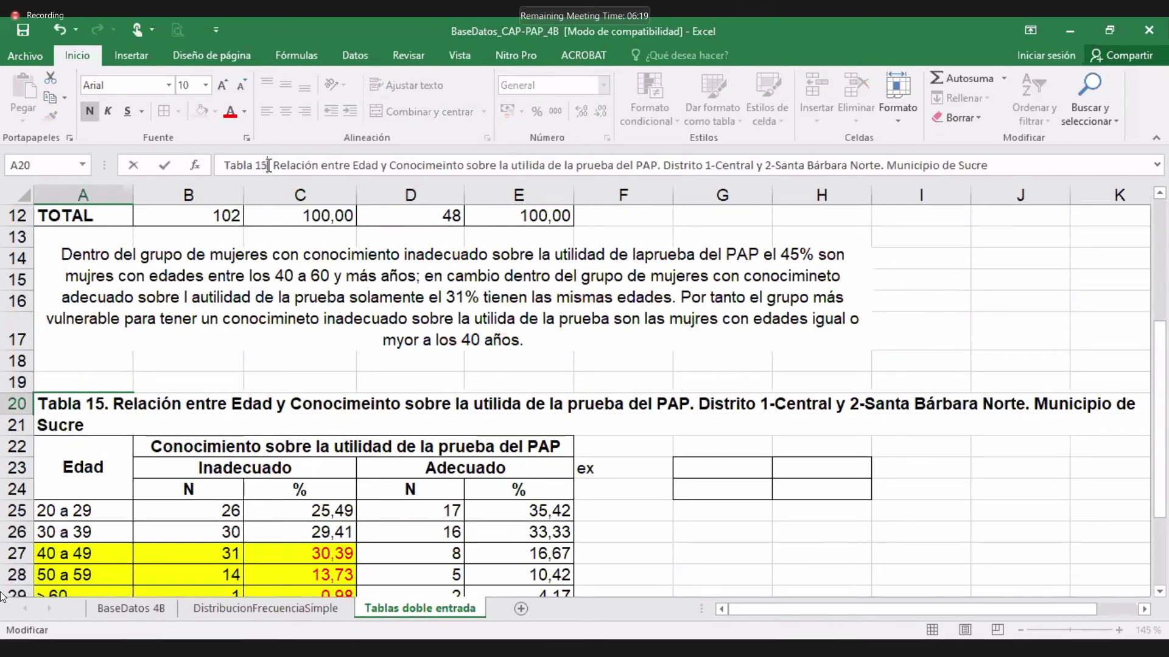
Step: Replace "Edad" with "Estado civil" in the Tabla 15 title in A20
{"action": "left_click", "coordinate": [380, 165]}
{"action": "key", "text": "BackSpace"}
{"action": "key", "text": "BackSpace"}
{"action": "key", "text": "BackSpace"}
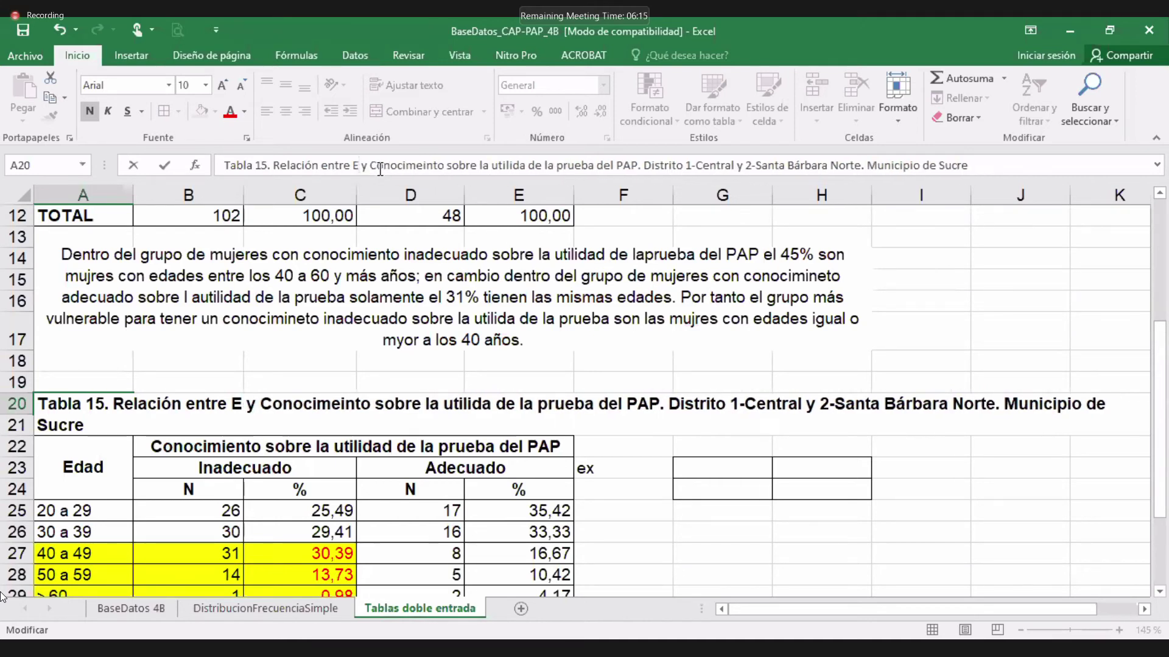
{"action": "type", "text": "stado civil"}
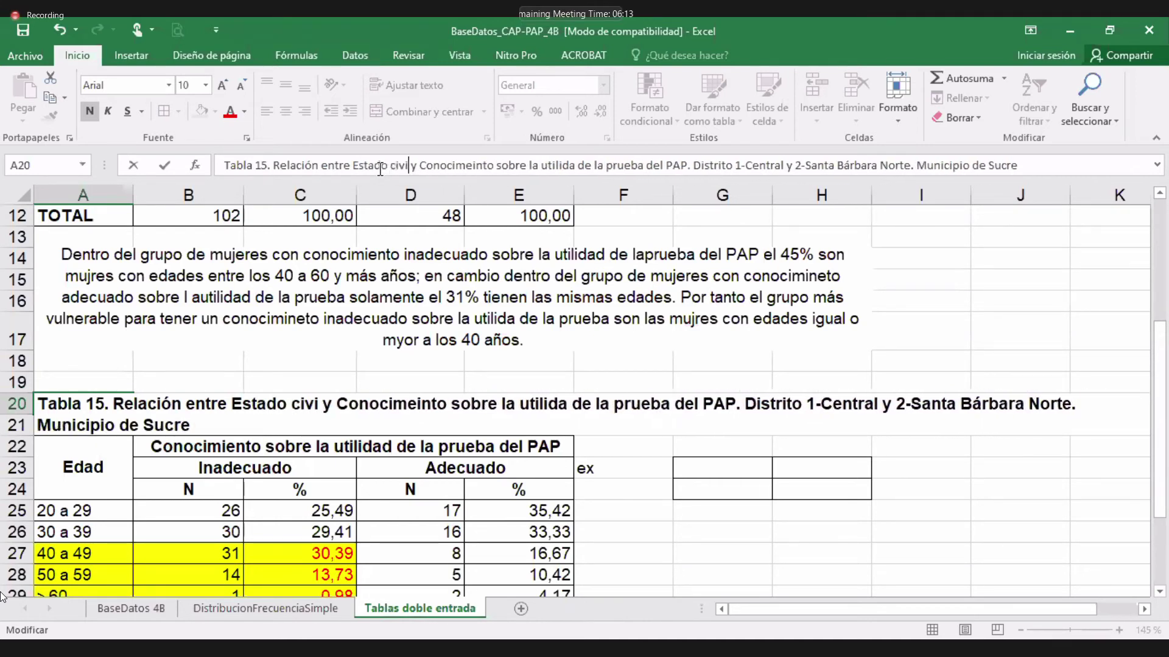
{"action": "left_click", "coordinate": [410, 383]}
Step: Change the row-category header in A22 of Tabla 15 to "Estado civil"
{"action": "double_click", "coordinate": [106, 468]}
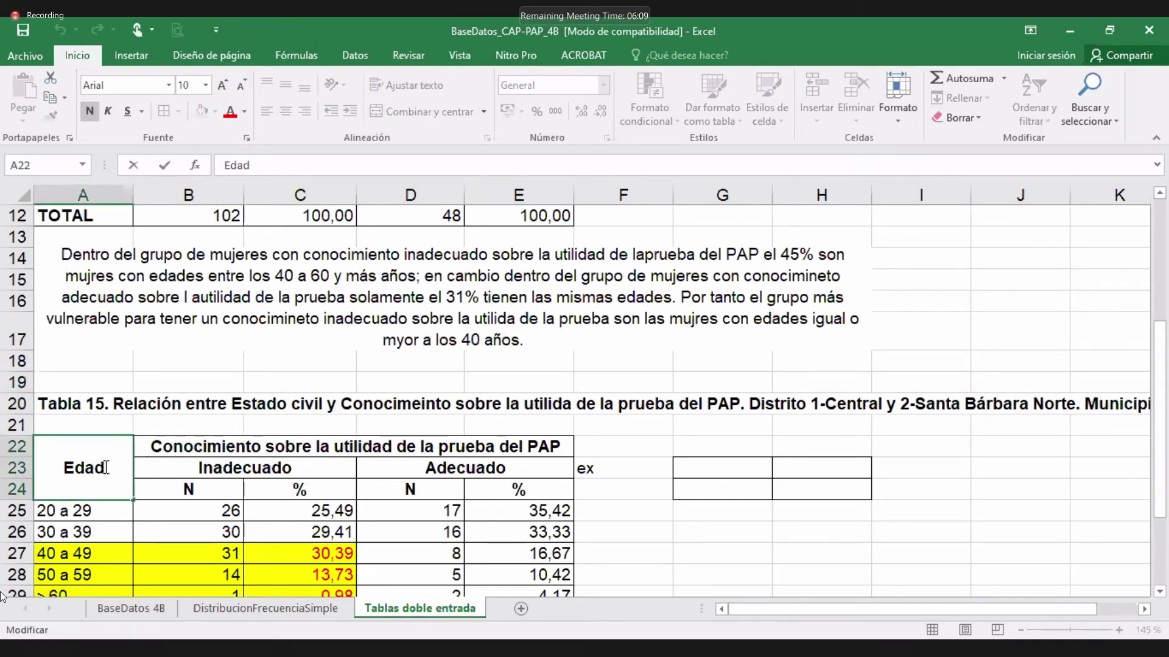
{"action": "key", "text": "BackSpace"}
{"action": "key", "text": "BackSpace"}
{"action": "key", "text": "BackSpace"}
{"action": "type", "text": "stado civil"}
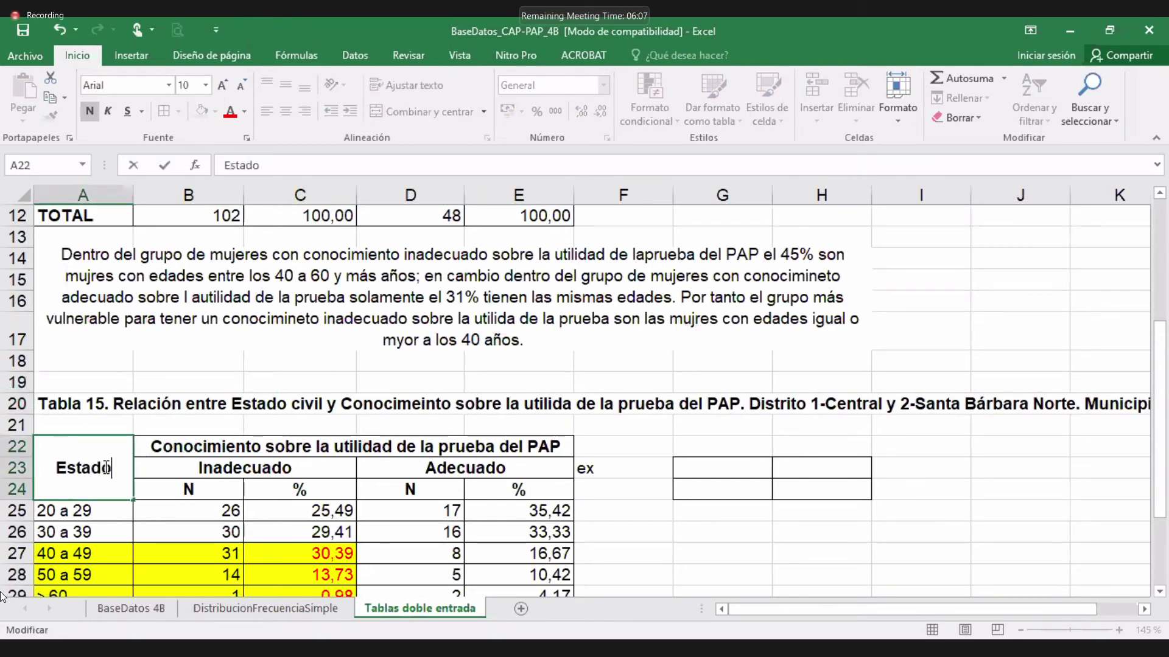
{"action": "left_click", "coordinate": [387, 490]}
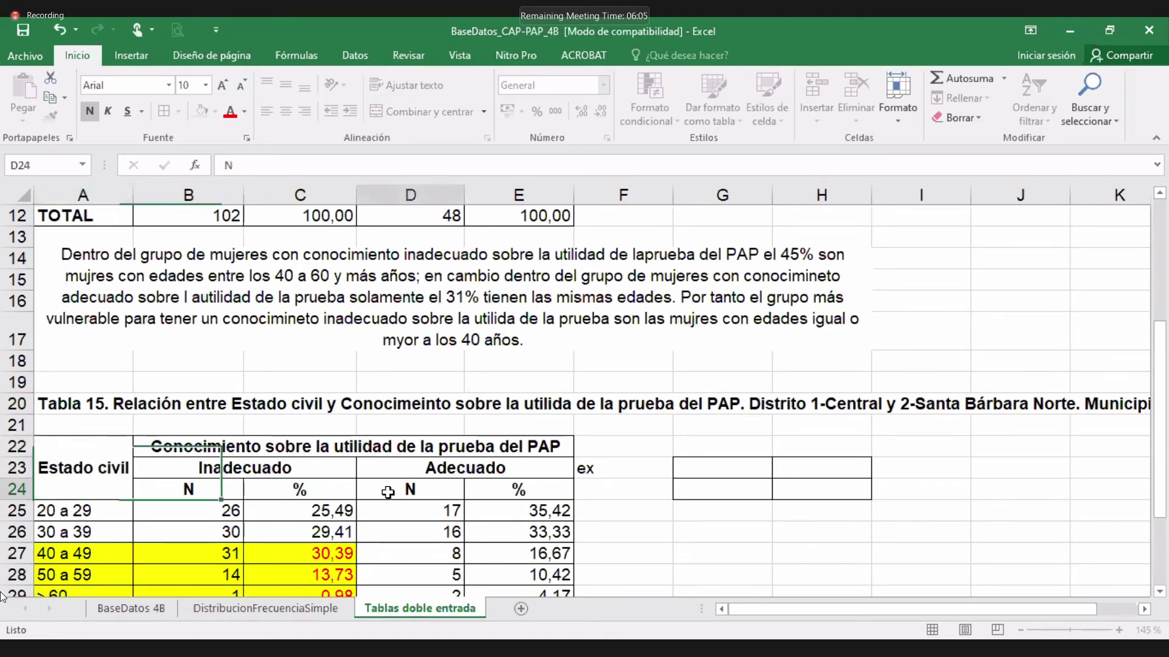
Step: Clear the age categories in A25:A29 and both N count columns in B25:B29 and D25:D29
{"action": "scroll", "coordinate": [388, 490], "scroll_direction": "down", "scroll_amount": 2}
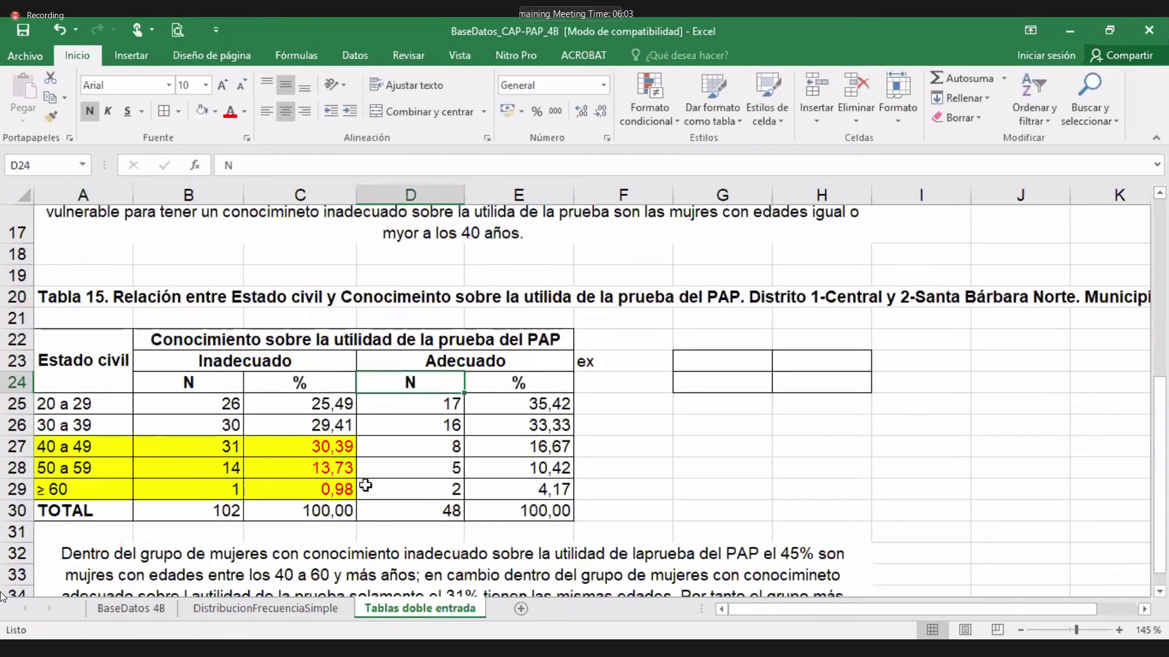
{"action": "left_click_drag", "start_coordinate": [104, 404], "coordinate": [105, 489]}
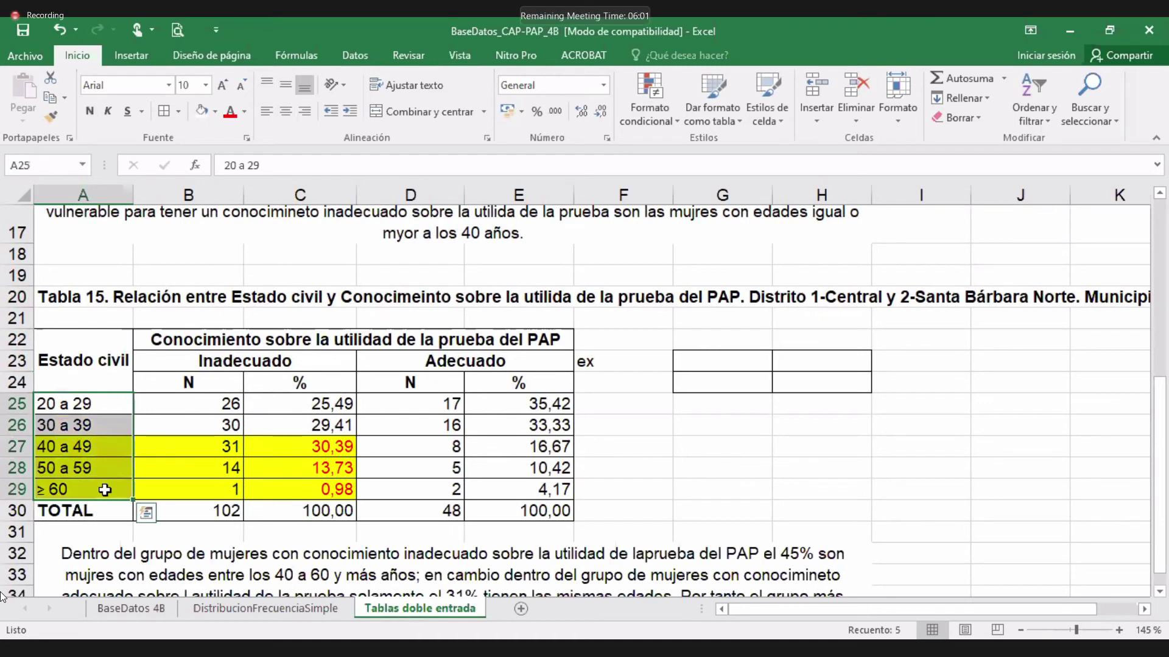
{"action": "key", "text": "Delete"}
{"action": "left_click_drag", "start_coordinate": [208, 403], "coordinate": [202, 499]}
{"action": "key", "text": "Delete"}
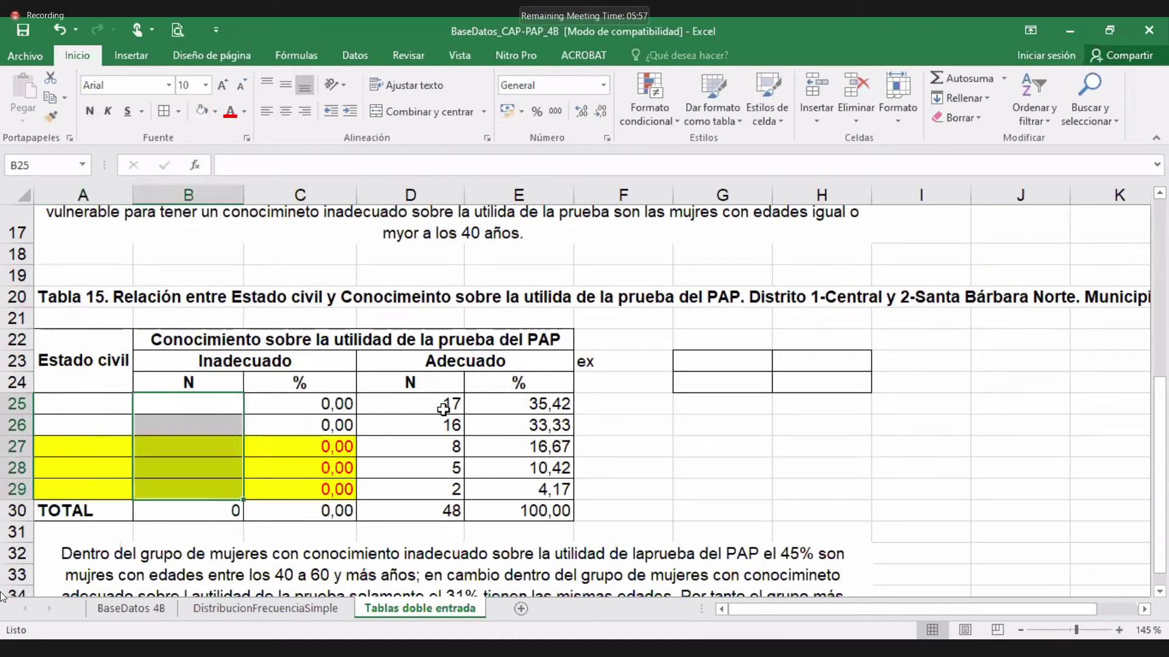
{"action": "left_click_drag", "start_coordinate": [450, 402], "coordinate": [449, 488]}
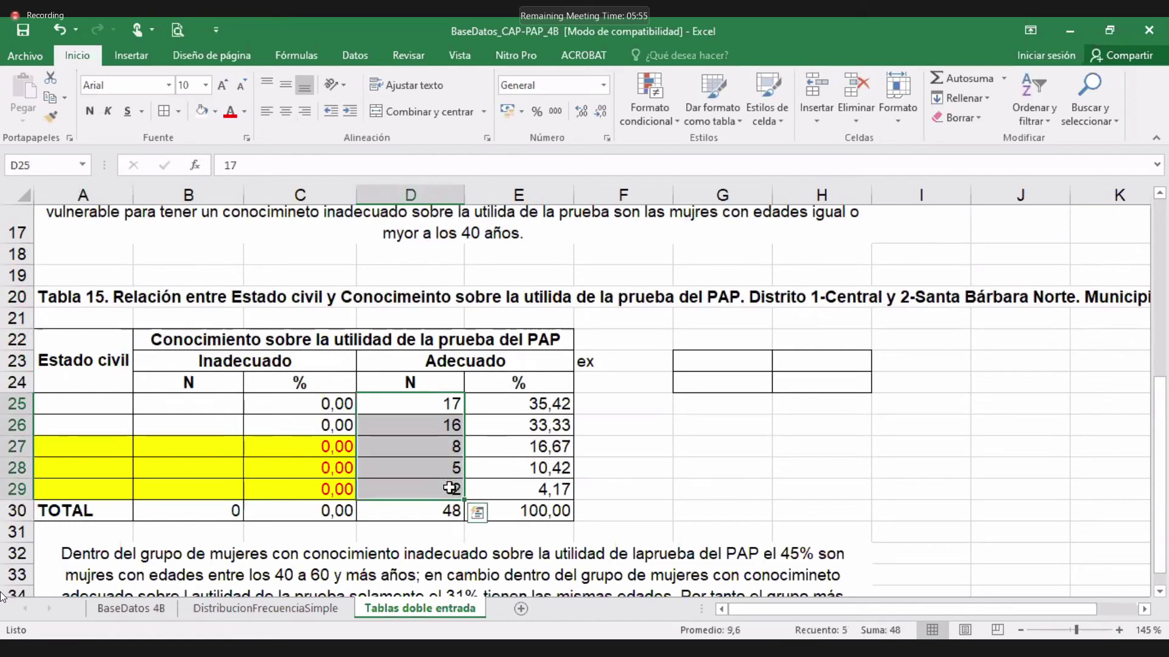
{"action": "key", "text": "Delete"}
Step: Reset the highlighted cells A27:C29 to the automatic black font colour and a white fill
{"action": "left_click_drag", "start_coordinate": [67, 452], "coordinate": [339, 485]}
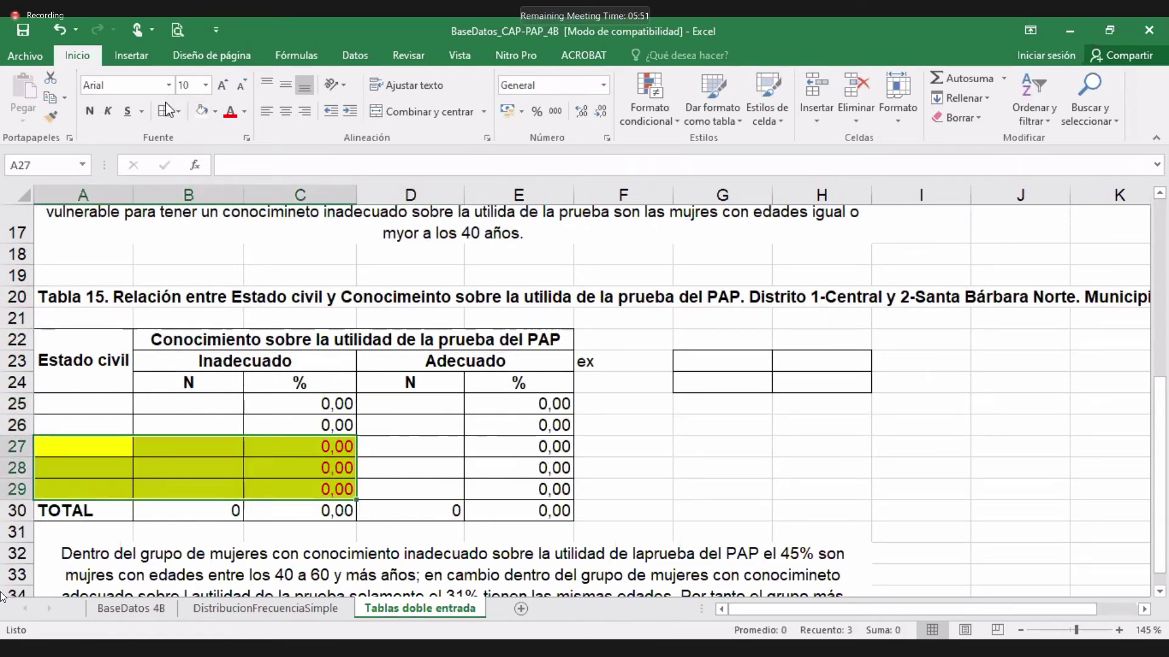
{"action": "left_click", "coordinate": [243, 115]}
{"action": "left_click", "coordinate": [241, 133]}
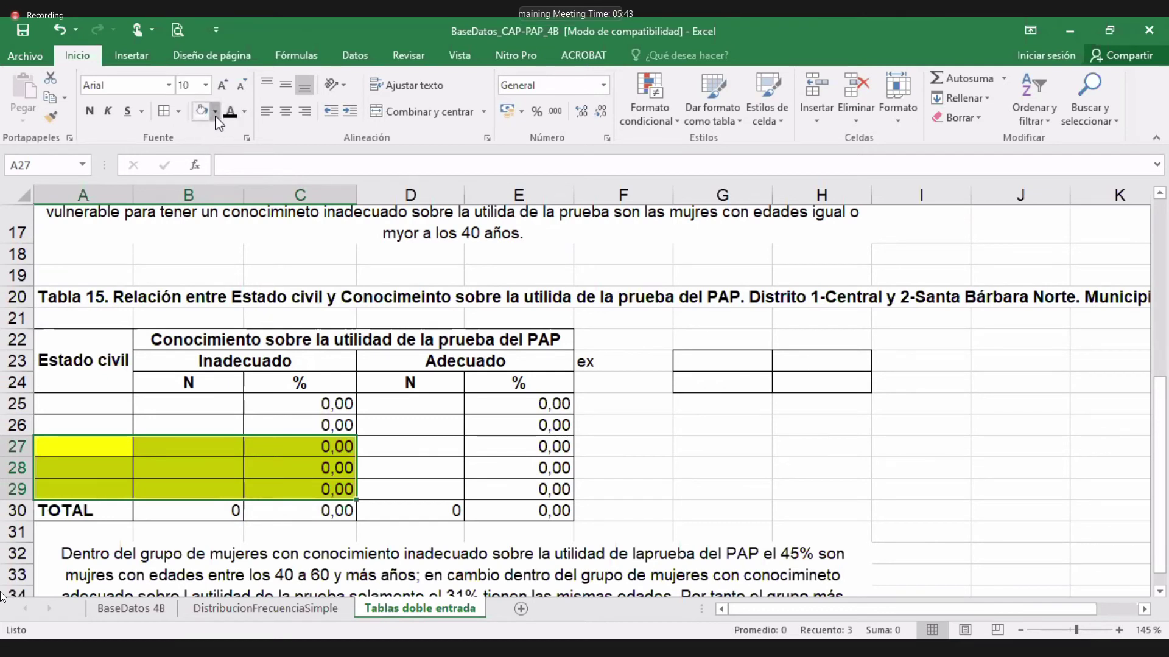
{"action": "left_click", "coordinate": [215, 111]}
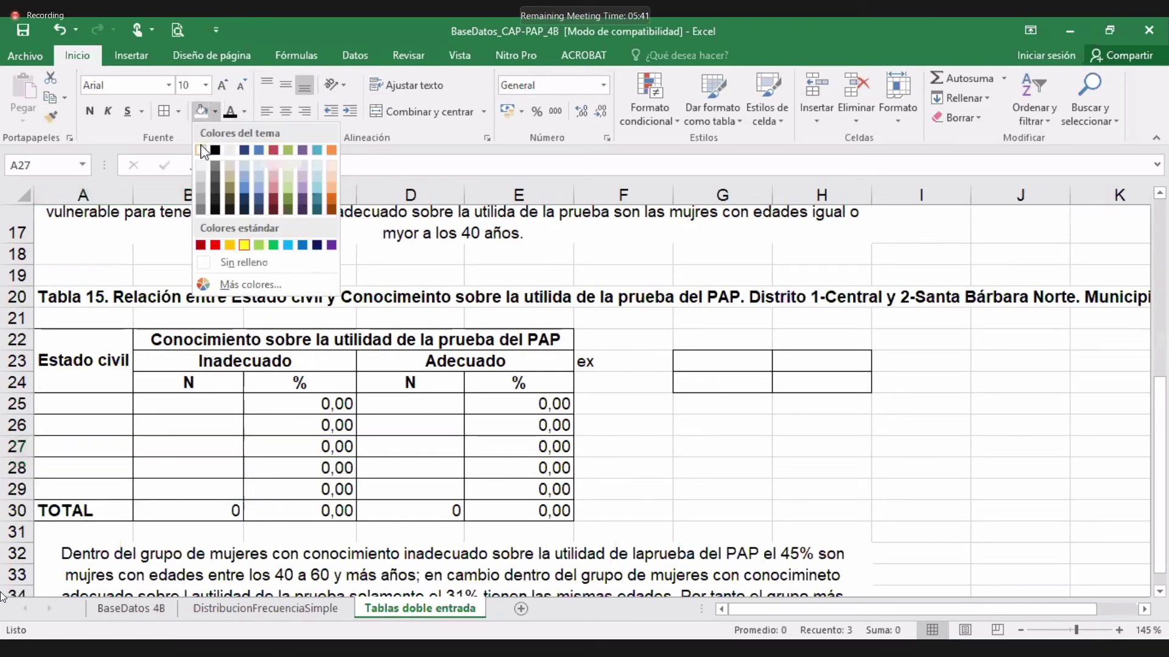
{"action": "left_click", "coordinate": [206, 152]}
{"action": "left_click", "coordinate": [448, 401]}
Step: Enter the category Soltera in A25 with an N of 56 for Inadecuado and 16 for Adecuado
{"action": "left_click", "coordinate": [57, 404]}
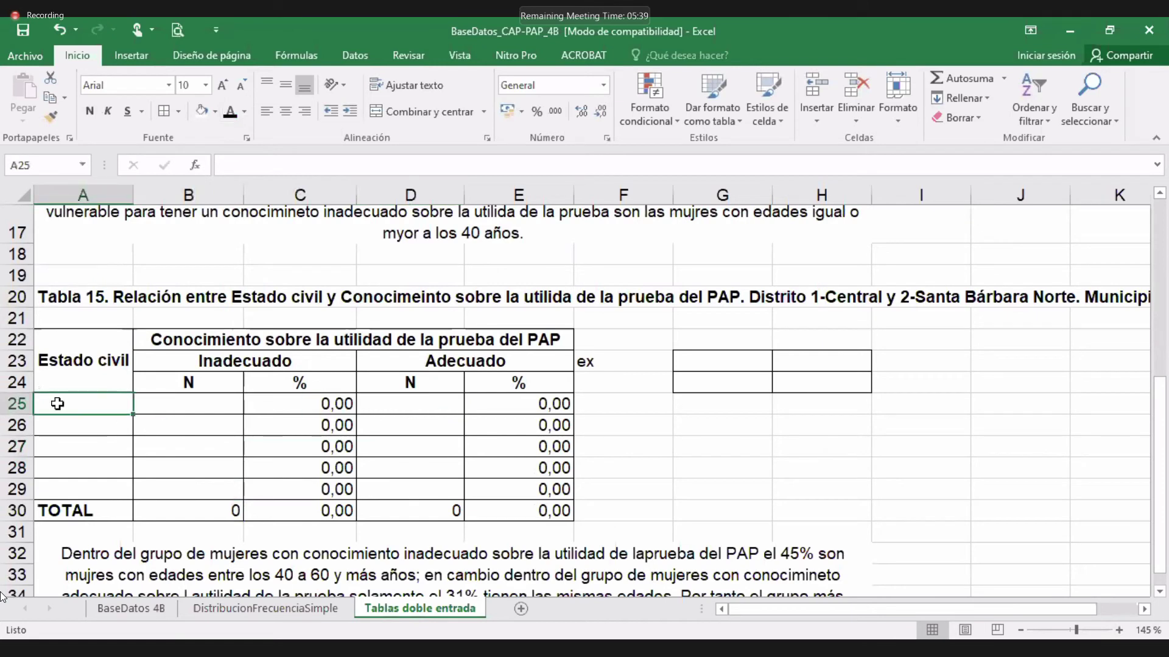
{"action": "type", "text": "Soltera"}
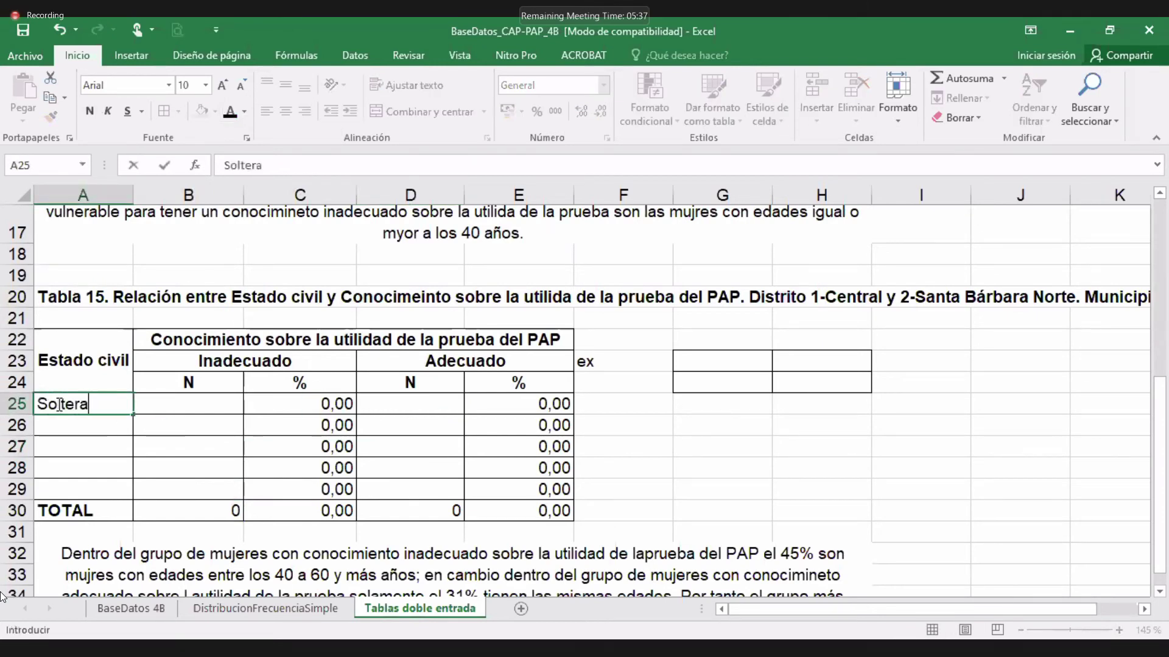
{"action": "left_click", "coordinate": [169, 409]}
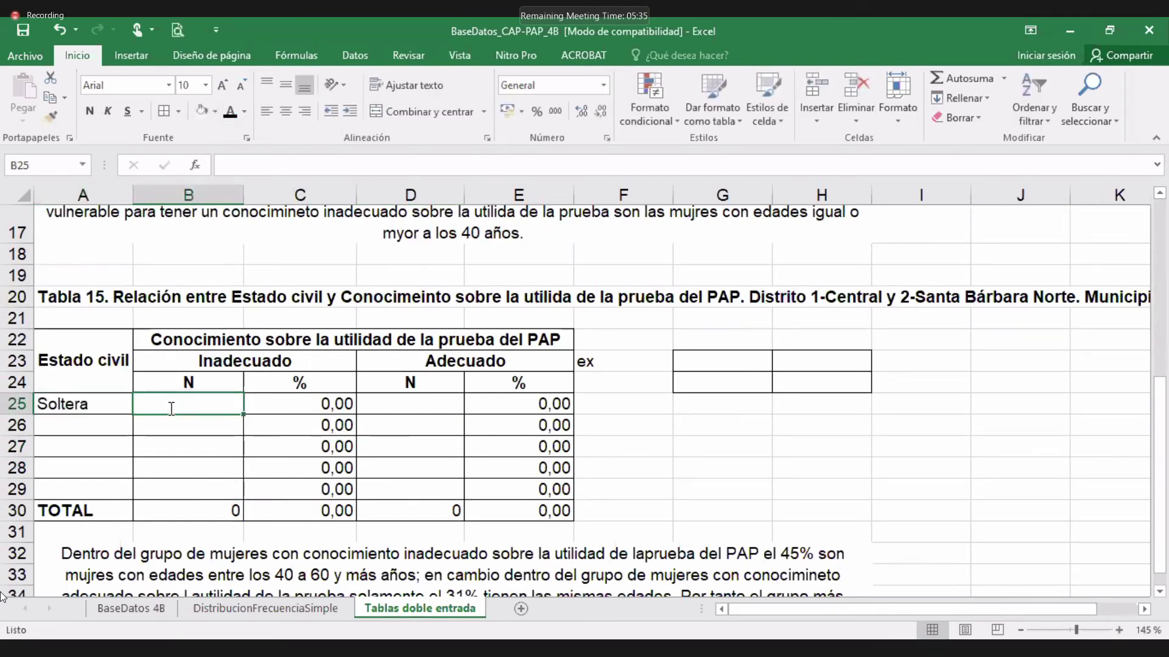
{"action": "type", "text": "56"}
{"action": "left_click", "coordinate": [204, 482]}
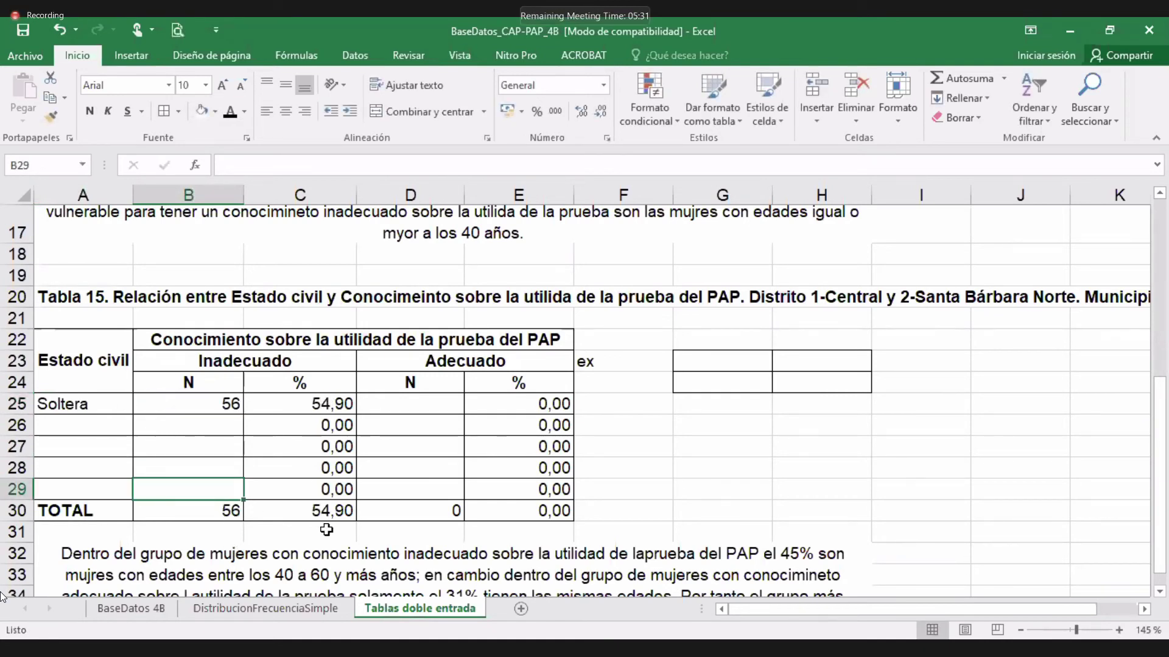
{"action": "left_click", "coordinate": [437, 397]}
{"action": "type", "text": "16"}
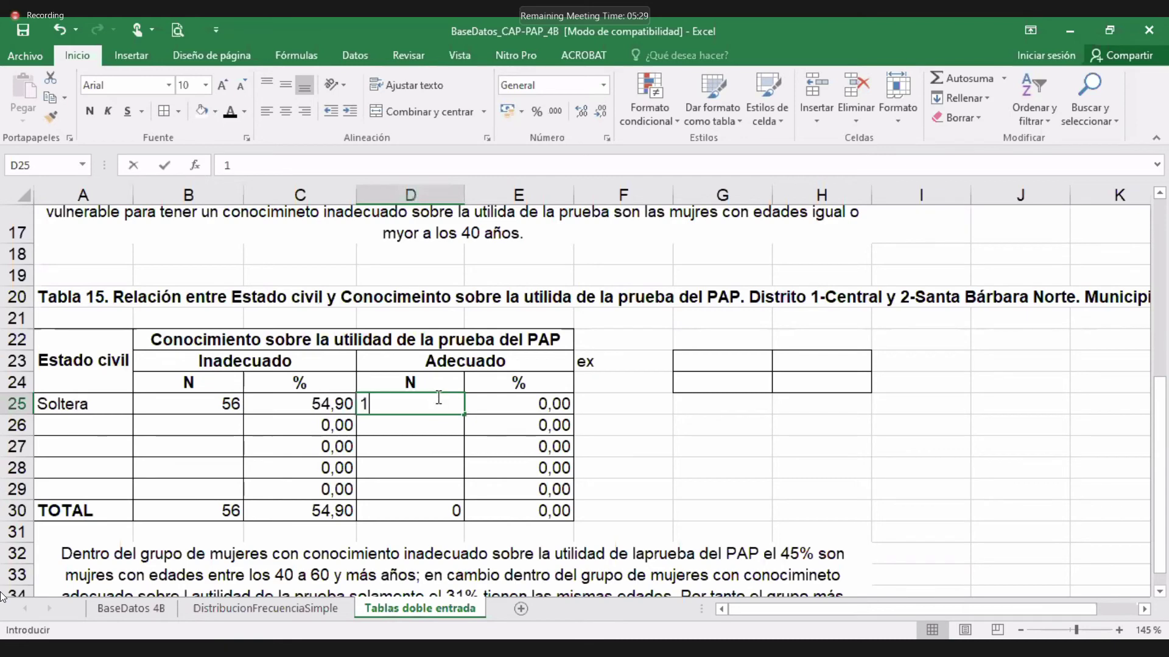
{"action": "left_click", "coordinate": [433, 439]}
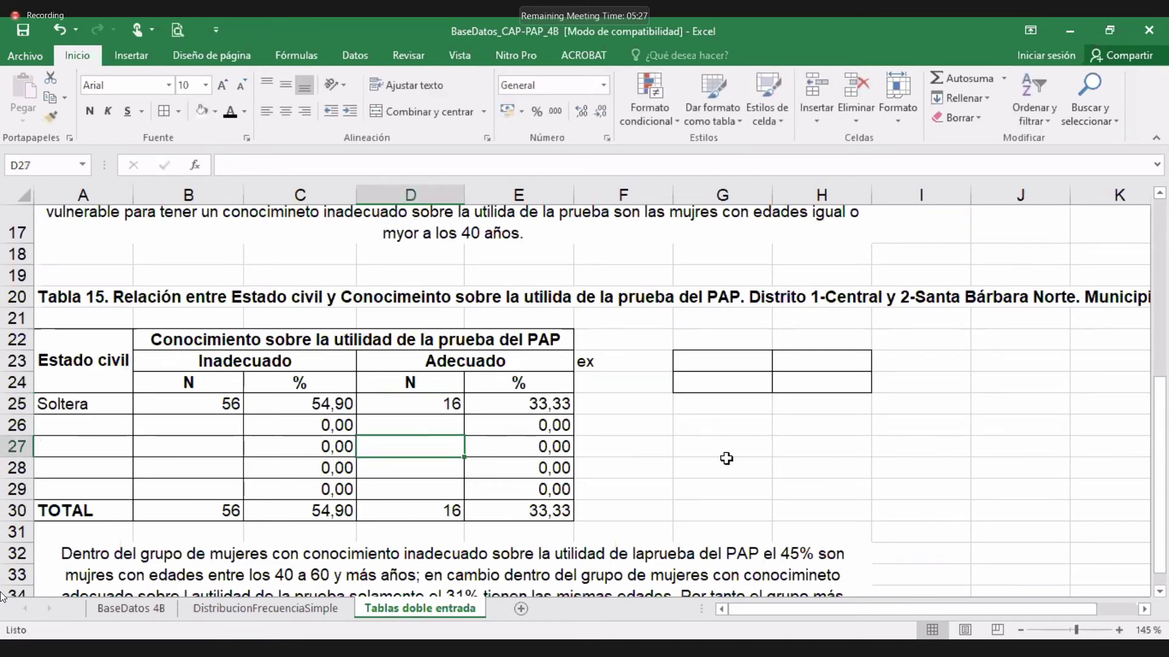
{"action": "scroll", "coordinate": [581, 436], "scroll_direction": "down", "scroll_amount": 2}
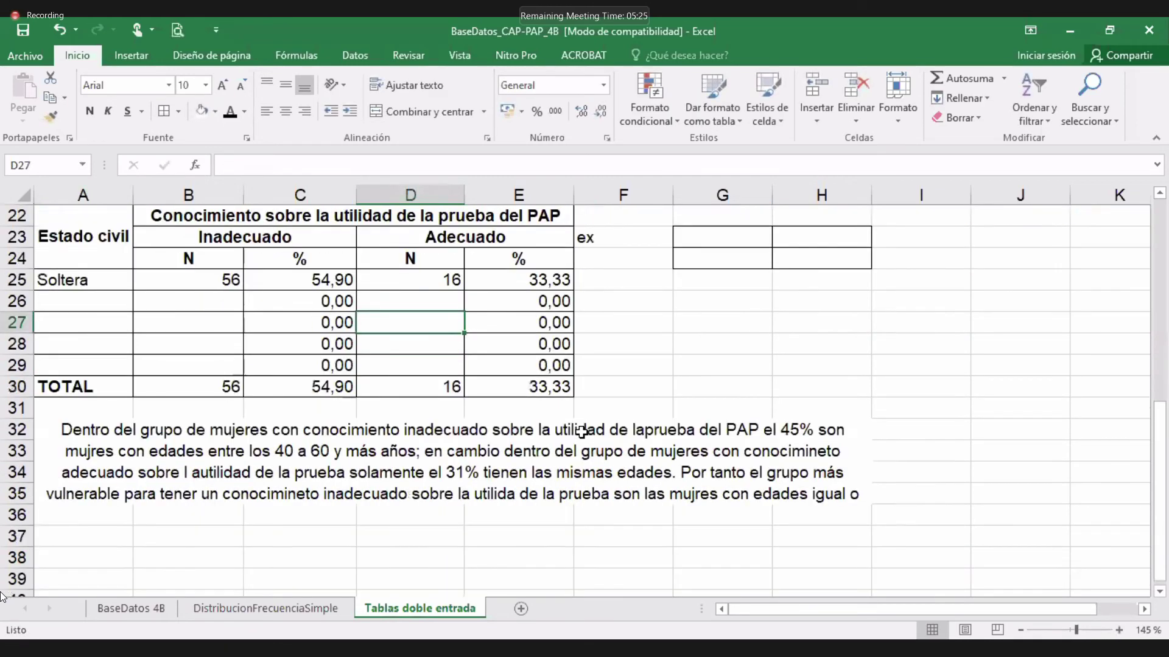
{"action": "left_click", "coordinate": [476, 451]}
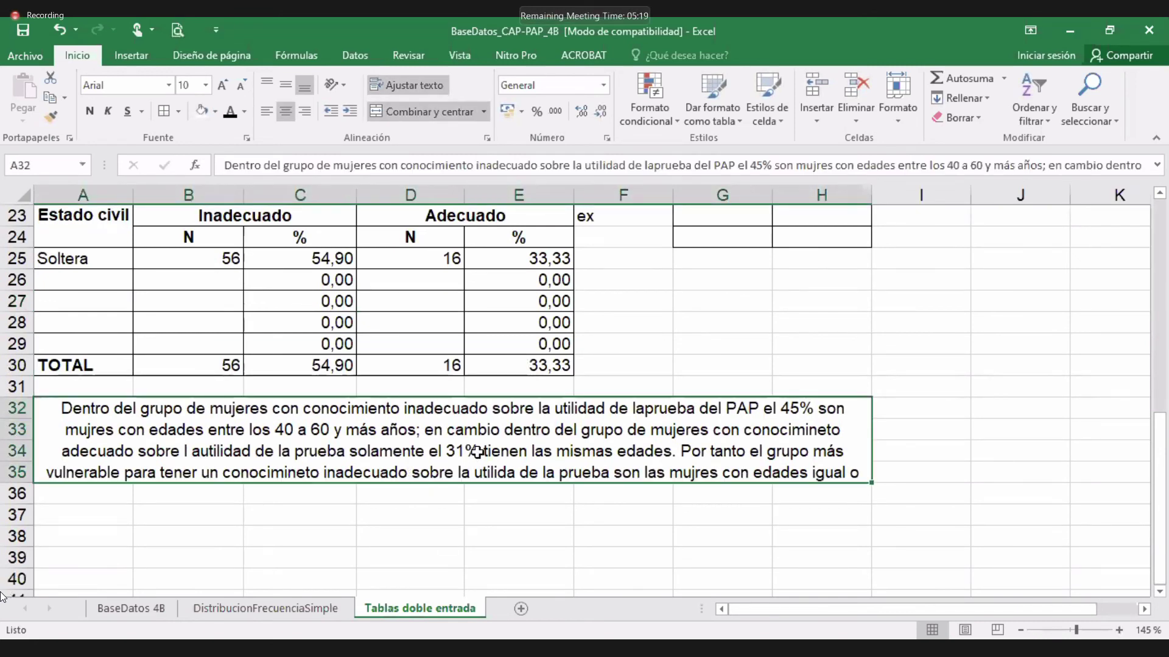
{"action": "scroll", "coordinate": [274, 458], "scroll_direction": "up", "scroll_amount": 2}
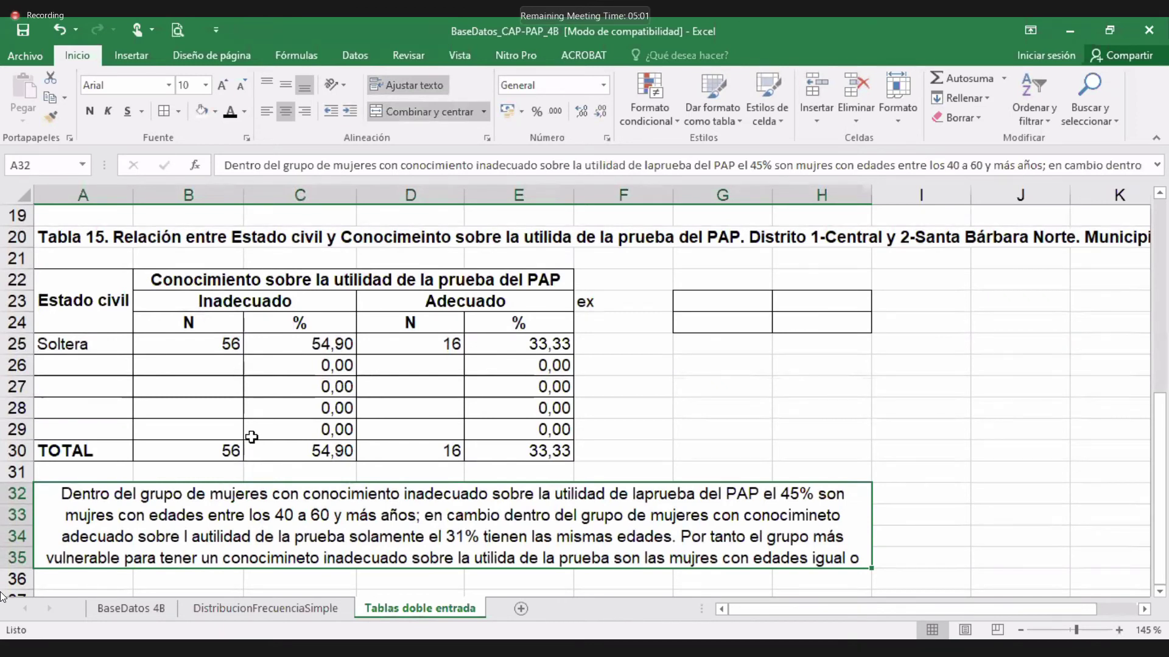
{"action": "mouse_move", "coordinate": [3, 632]}
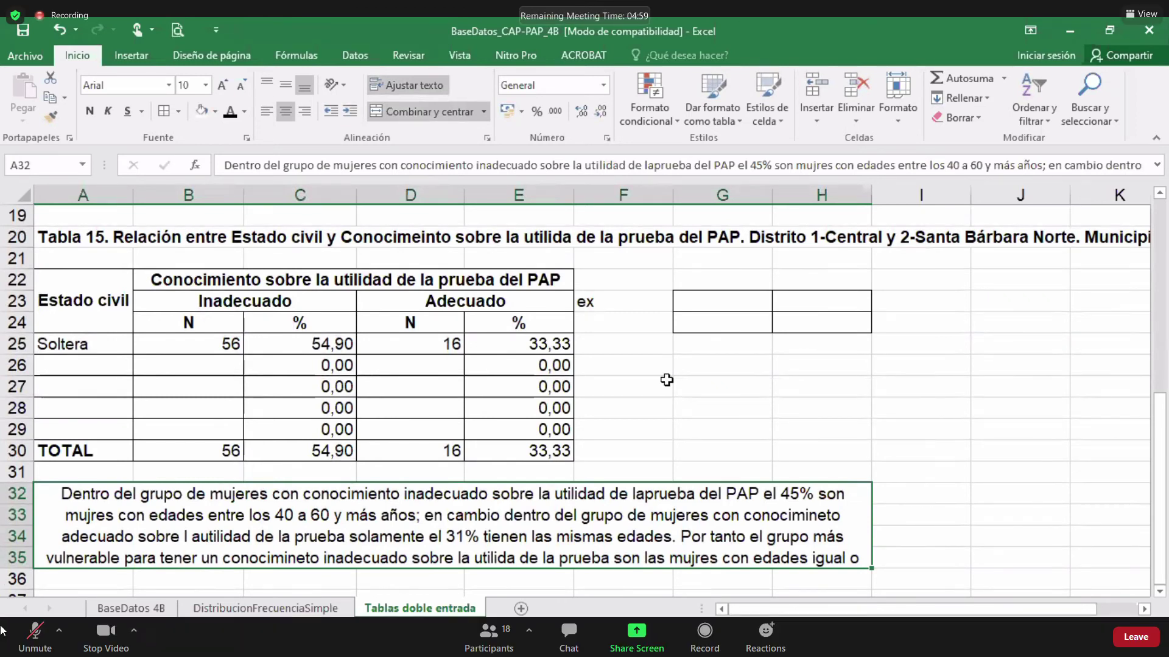
Step: Delete the stray text "ex" from F23 beside Tabla 15
{"action": "left_click", "coordinate": [624, 303]}
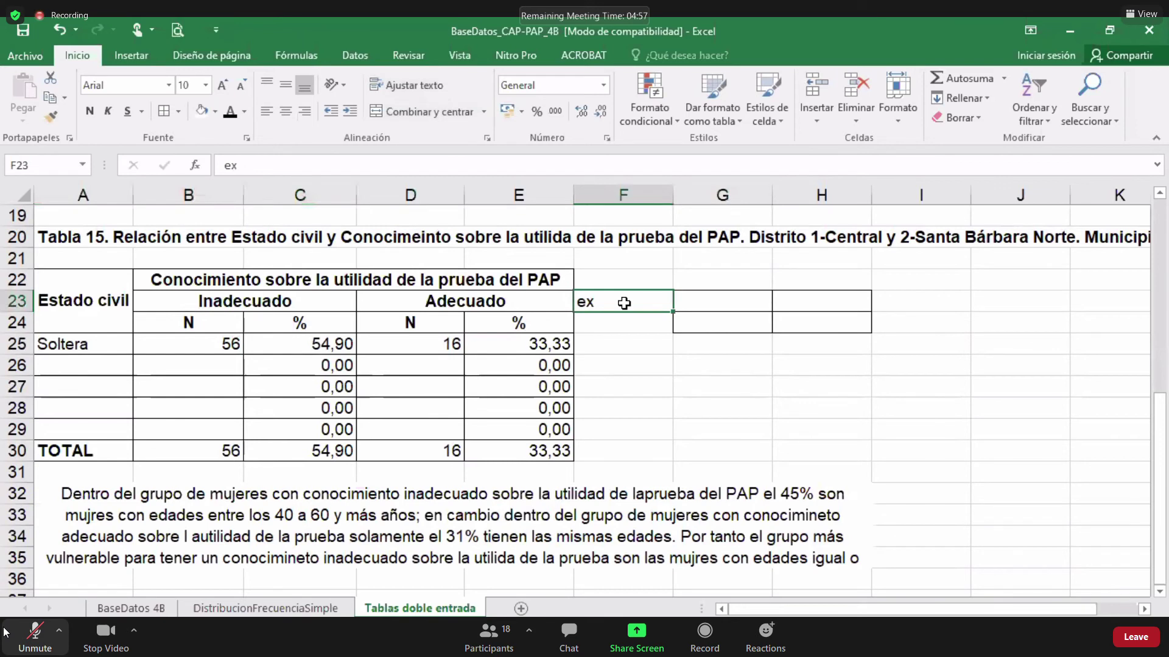
{"action": "key", "text": "Delete"}
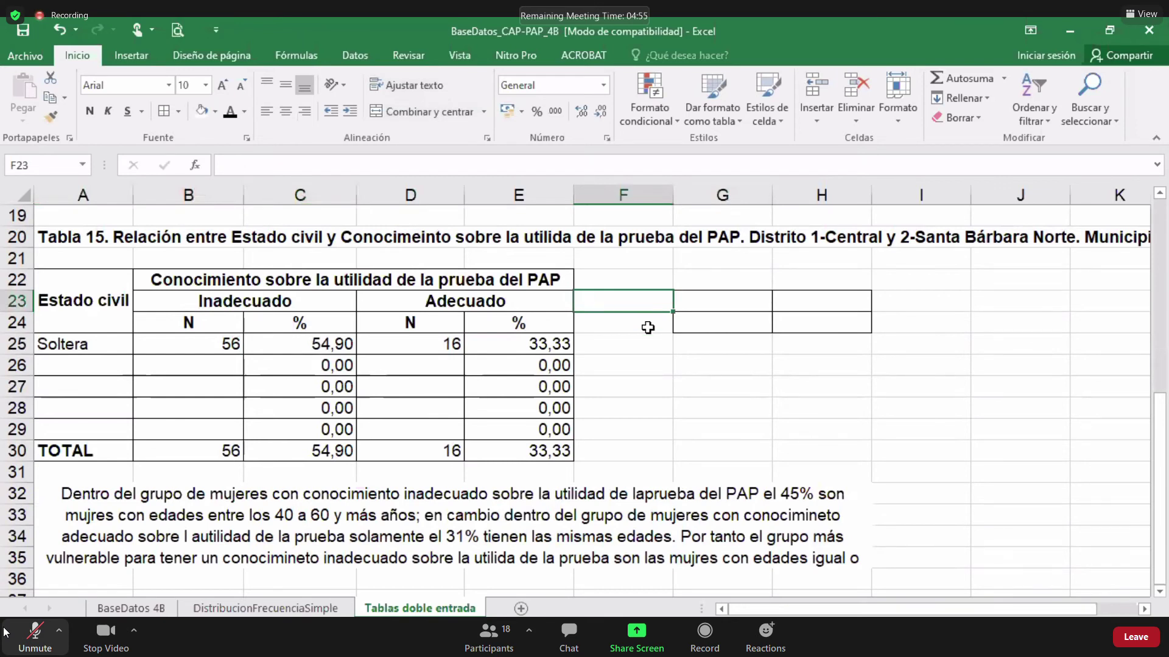
{"action": "left_click", "coordinate": [679, 381]}
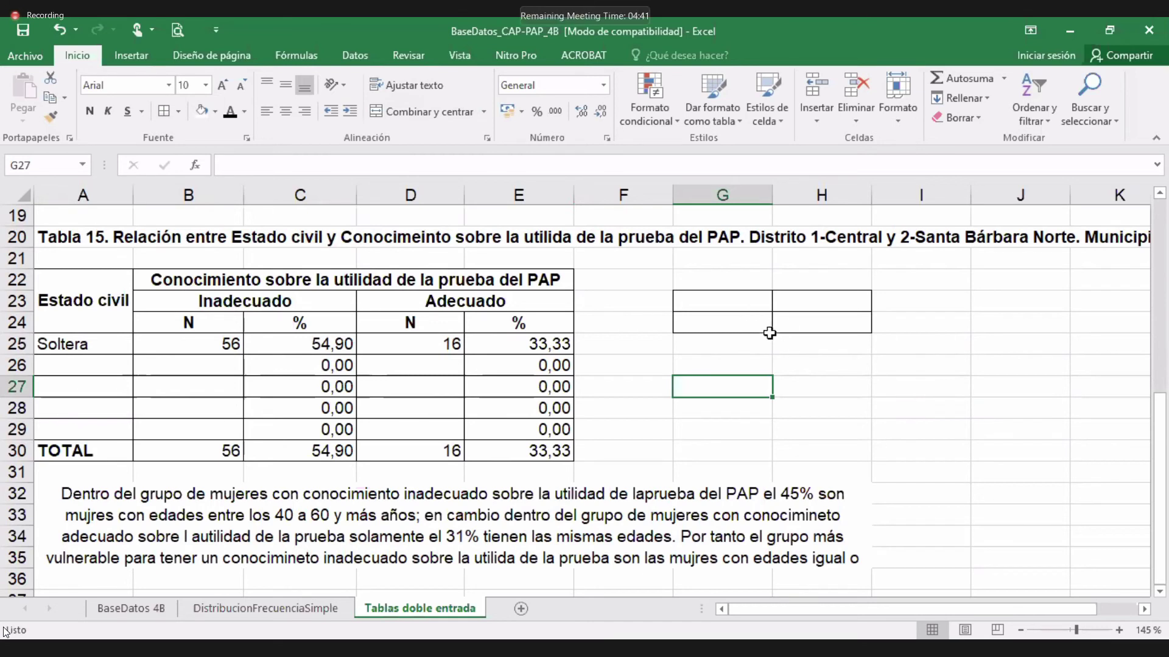
{"action": "left_click", "coordinate": [513, 426]}
{"action": "left_click", "coordinate": [669, 408]}
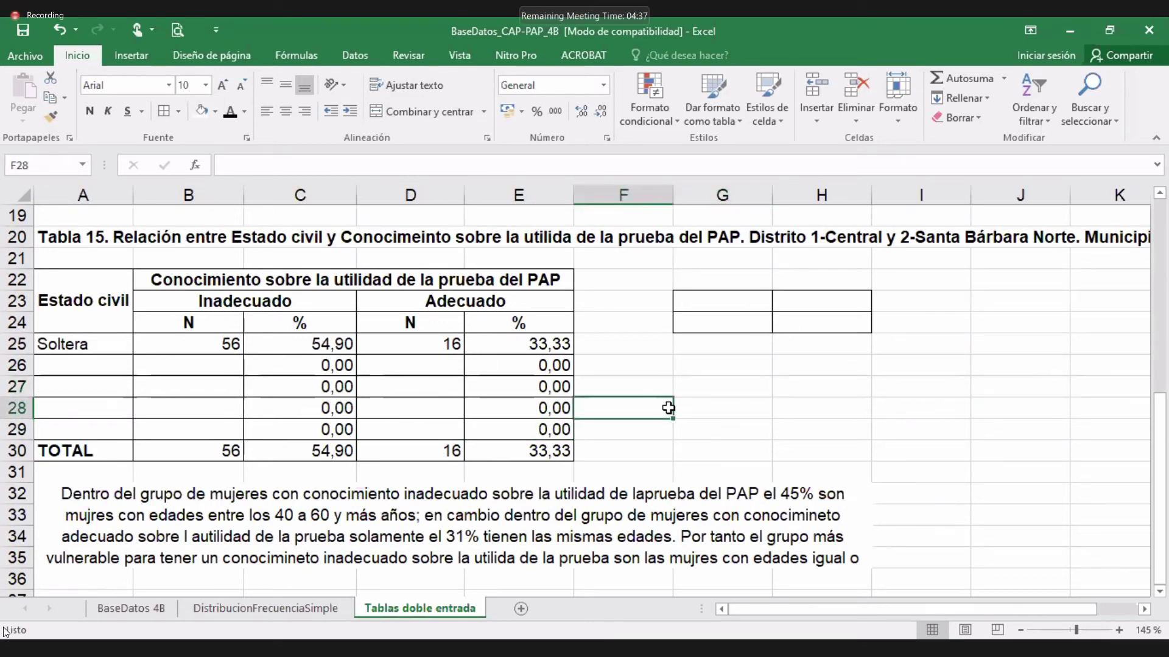
{"action": "left_click", "coordinate": [493, 433]}
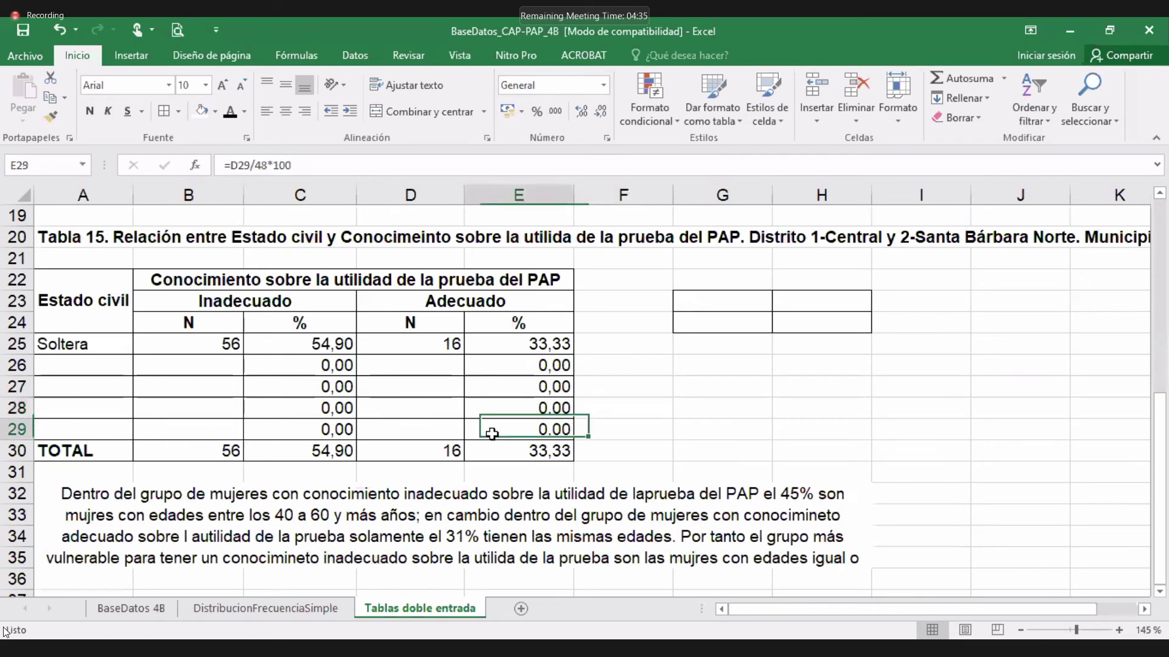
{"action": "scroll", "coordinate": [492, 434], "scroll_direction": "up", "scroll_amount": 1}
{"action": "scroll", "coordinate": [492, 434], "scroll_direction": "up", "scroll_amount": 2}
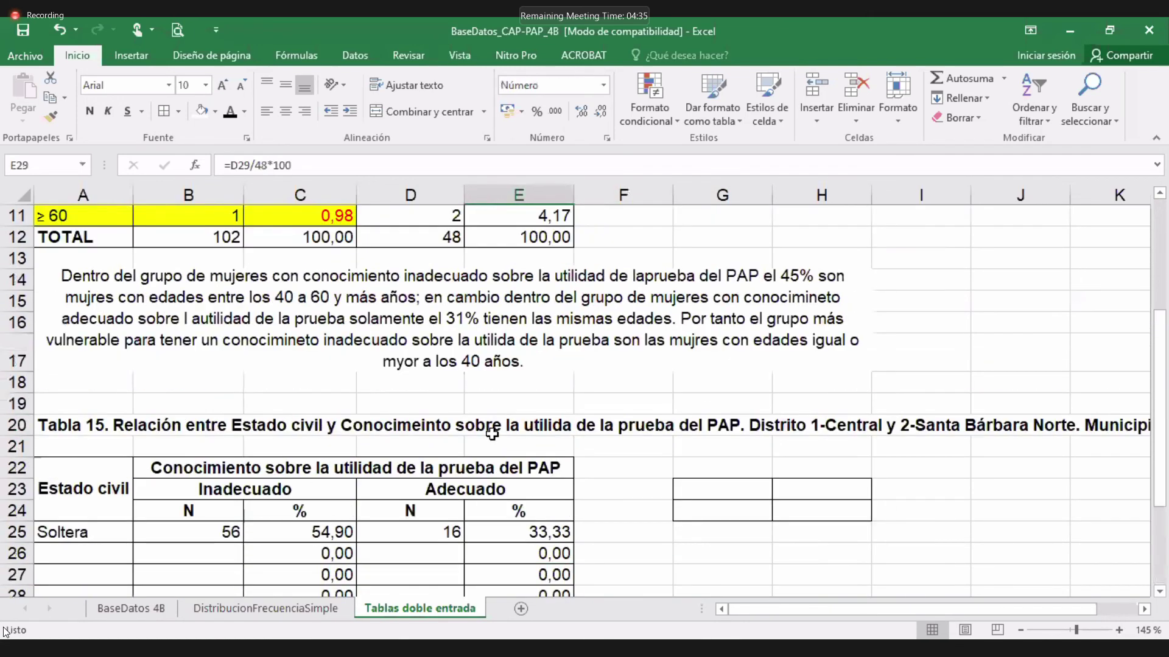
Step: Clear the 1_2_EDAD filter on the BaseDatos 4B sheet
{"action": "left_click", "coordinate": [131, 608]}
{"action": "left_click", "coordinate": [381, 424]}
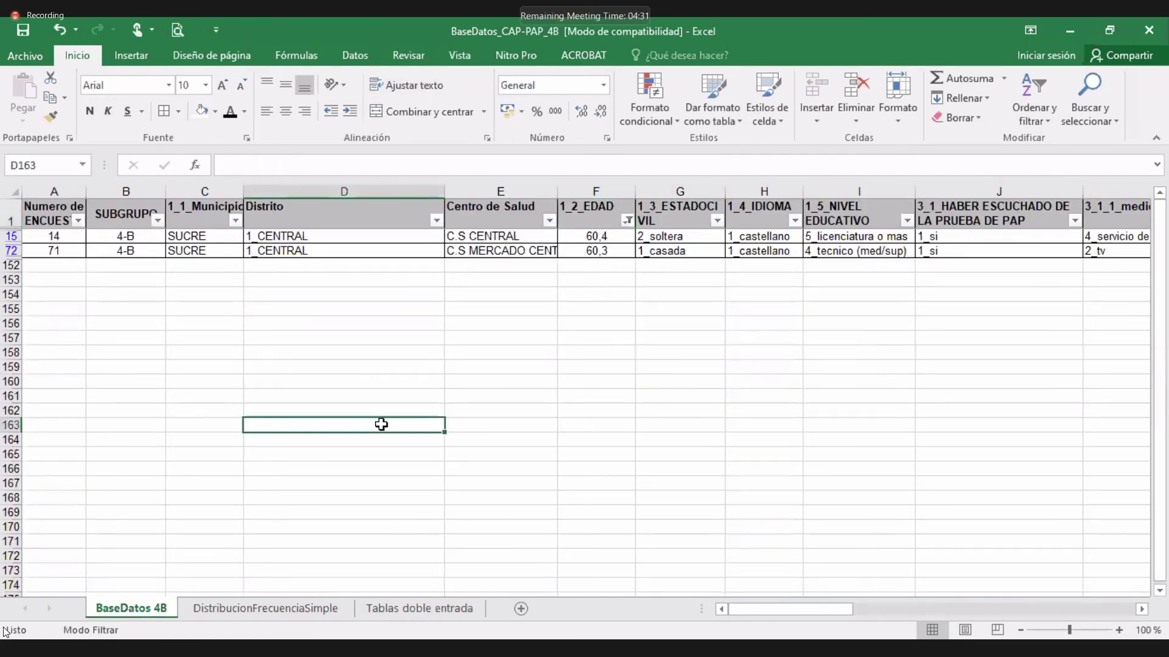
{"action": "left_click", "coordinate": [627, 220]}
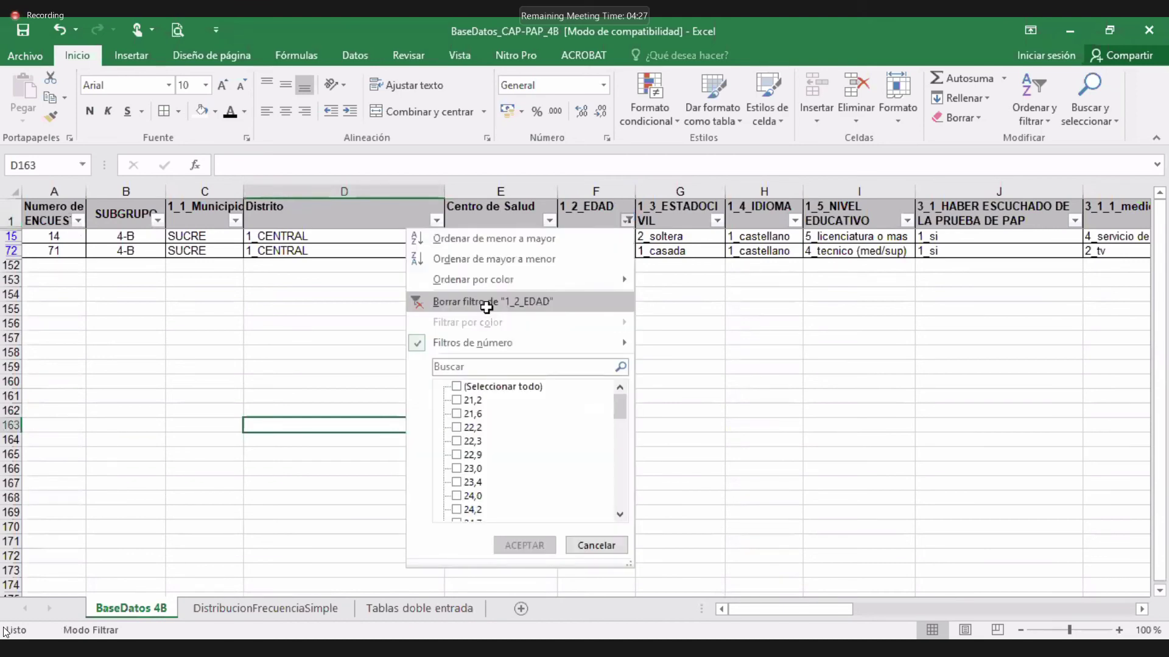
{"action": "left_click", "coordinate": [487, 309]}
Step: Look through the knowledge, frequency, attitude and practice columns of the BaseDatos 4B sheet
{"action": "scroll", "coordinate": [485, 307], "scroll_direction": "right", "scroll_amount": 2}
{"action": "scroll", "coordinate": [486, 307], "scroll_direction": "right", "scroll_amount": 6}
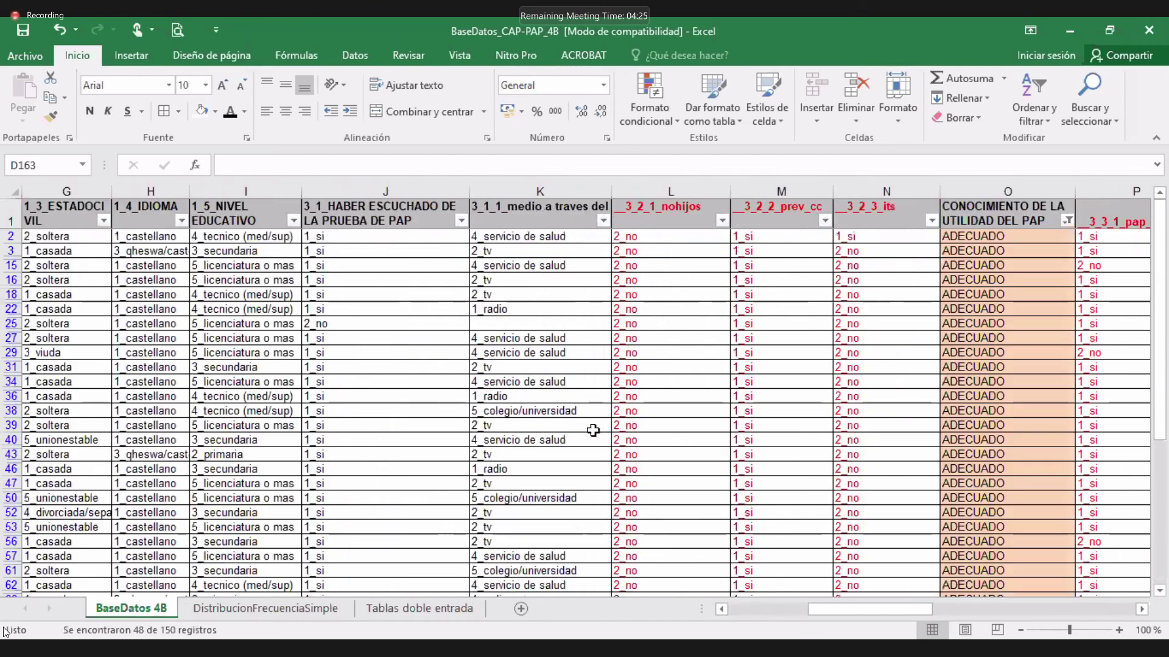
{"action": "scroll", "coordinate": [557, 384], "scroll_direction": "right", "scroll_amount": 3}
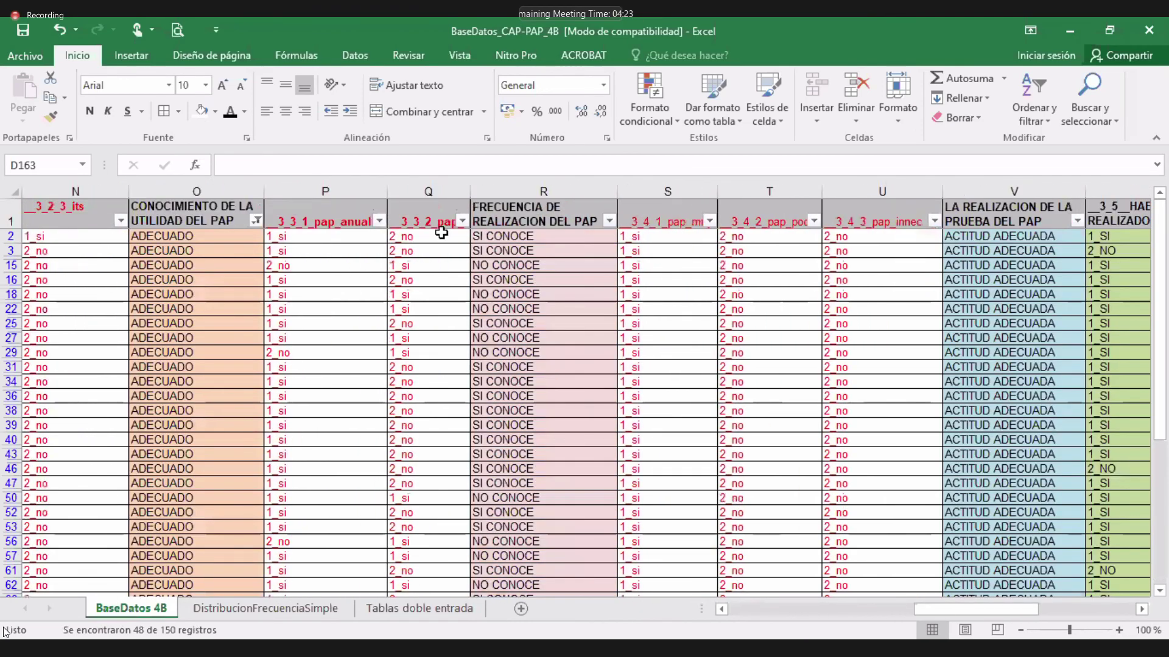
{"action": "scroll", "coordinate": [429, 406], "scroll_direction": "right", "scroll_amount": 3}
{"action": "scroll", "coordinate": [367, 310], "scroll_direction": "right", "scroll_amount": 3}
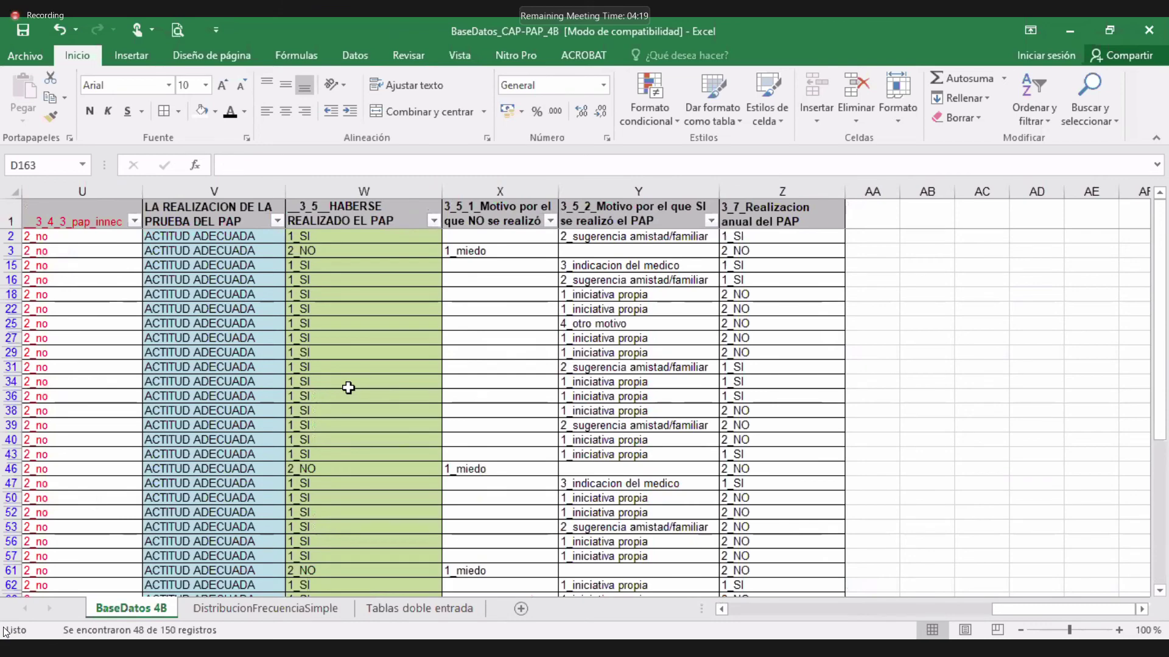
{"action": "scroll", "coordinate": [354, 387], "scroll_direction": "left", "scroll_amount": 7}
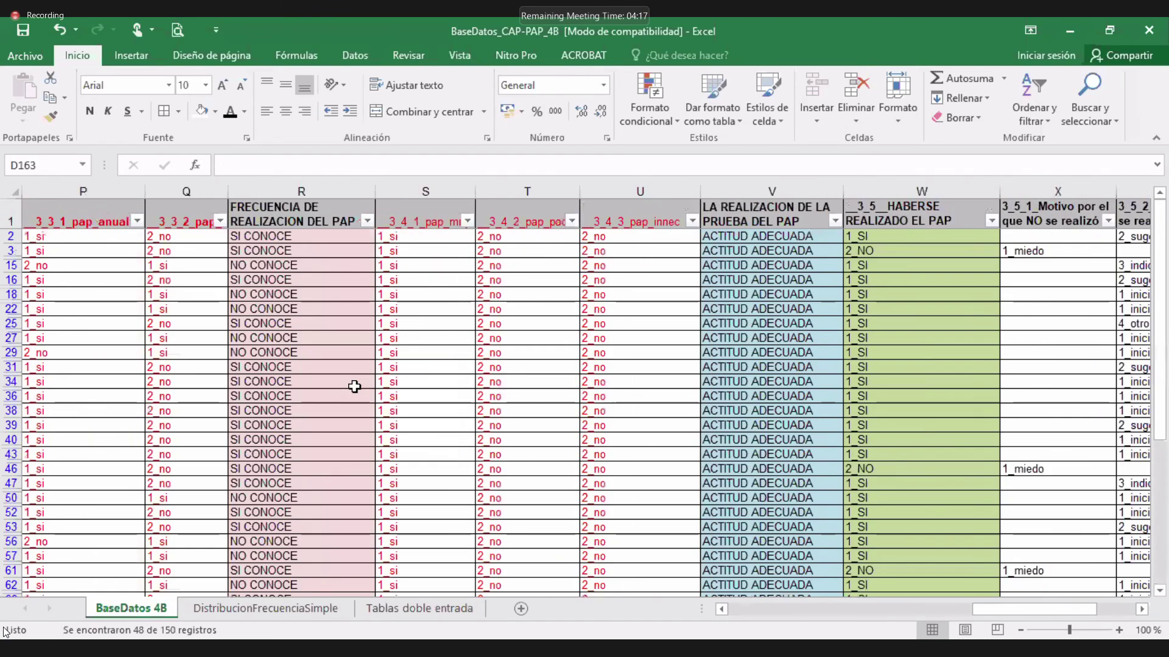
{"action": "scroll", "coordinate": [198, 372], "scroll_direction": "right", "scroll_amount": 2}
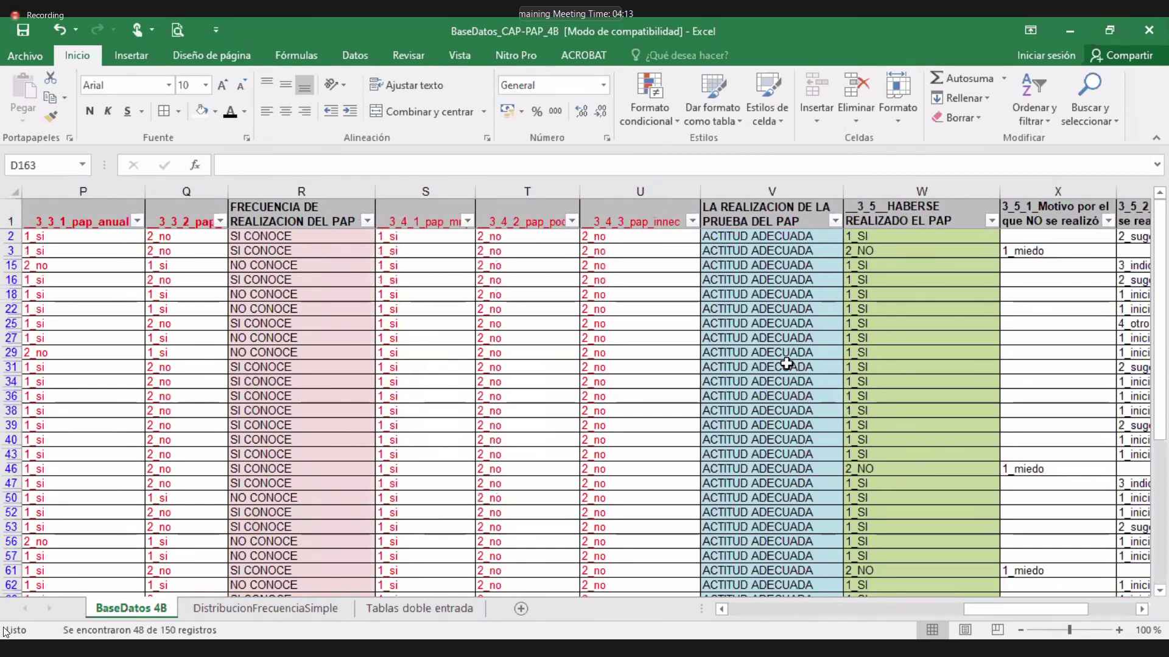
Step: Examine the BaseDatos 4B variables from Distrito, age, marital status, language and education through PAP knowledge, attitude and practice to 3_7_Realizacion anual del PAP
{"action": "scroll", "coordinate": [532, 322], "scroll_direction": "left", "scroll_amount": 4}
{"action": "scroll", "coordinate": [532, 322], "scroll_direction": "left", "scroll_amount": 4}
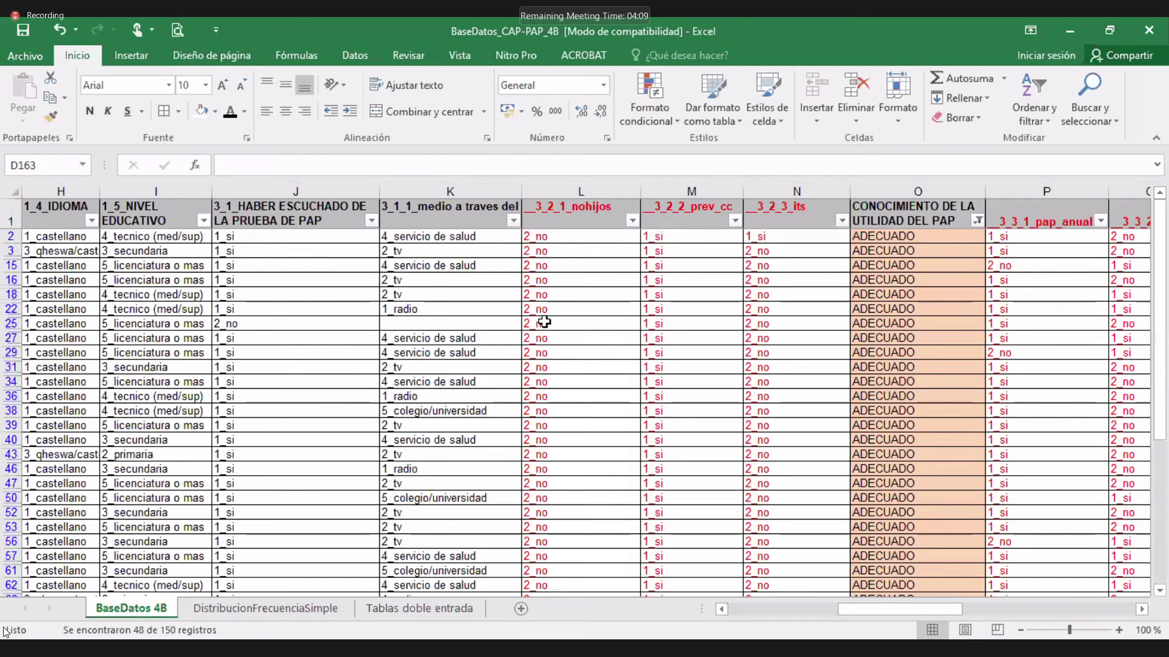
{"action": "scroll", "coordinate": [532, 322], "scroll_direction": "left", "scroll_amount": 2}
{"action": "scroll", "coordinate": [582, 321], "scroll_direction": "left", "scroll_amount": 2}
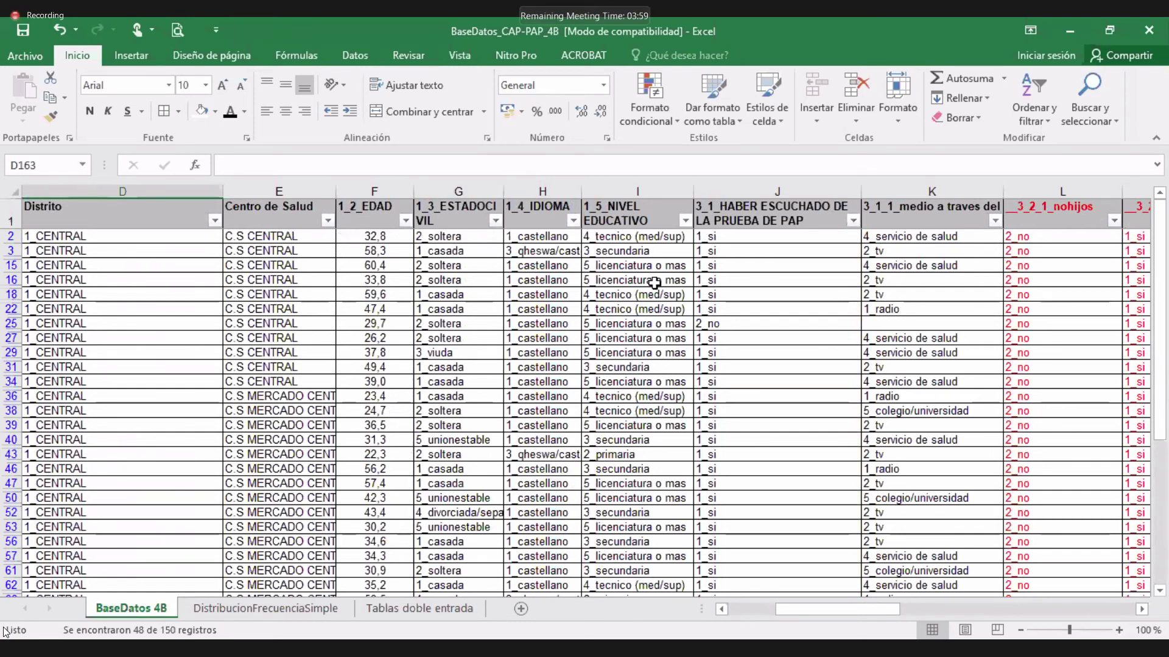
{"action": "left_click", "coordinate": [773, 354]}
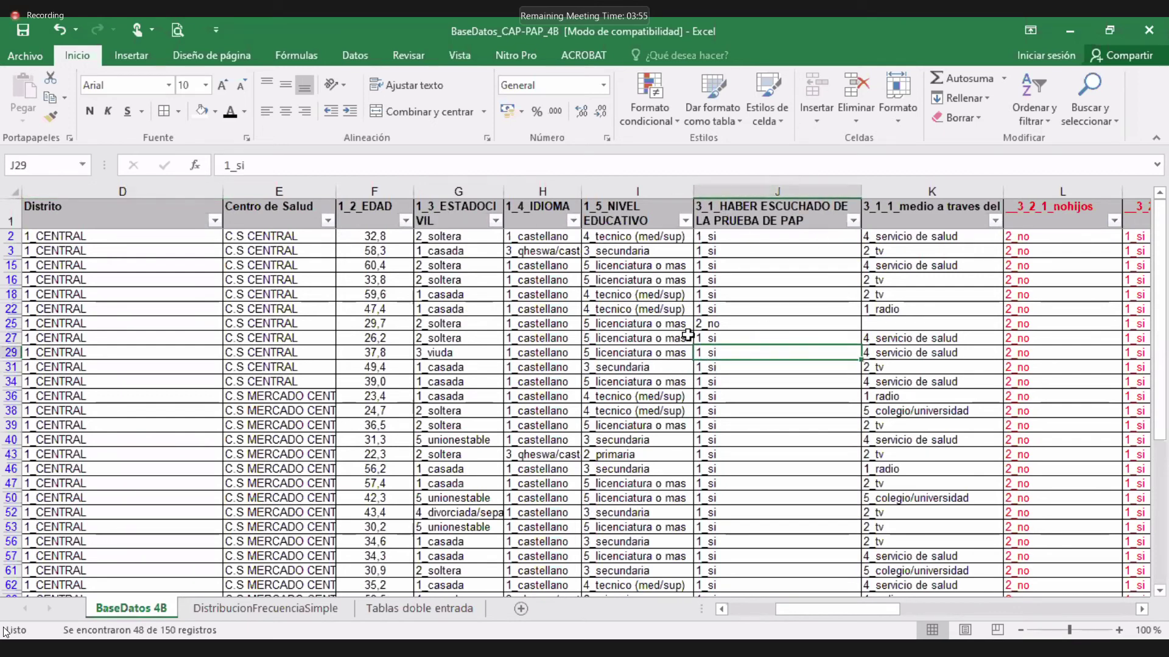
{"action": "scroll", "coordinate": [633, 351], "scroll_direction": "right", "scroll_amount": 5}
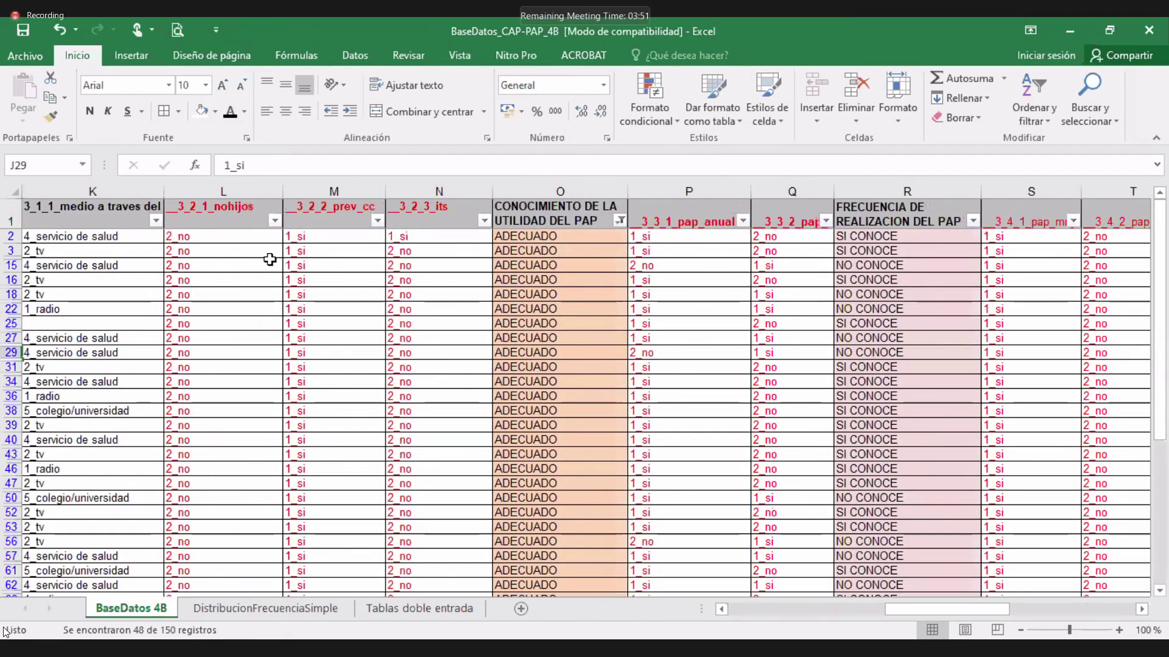
{"action": "scroll", "coordinate": [599, 448], "scroll_direction": "right", "scroll_amount": 1}
{"action": "scroll", "coordinate": [599, 447], "scroll_direction": "right", "scroll_amount": 6}
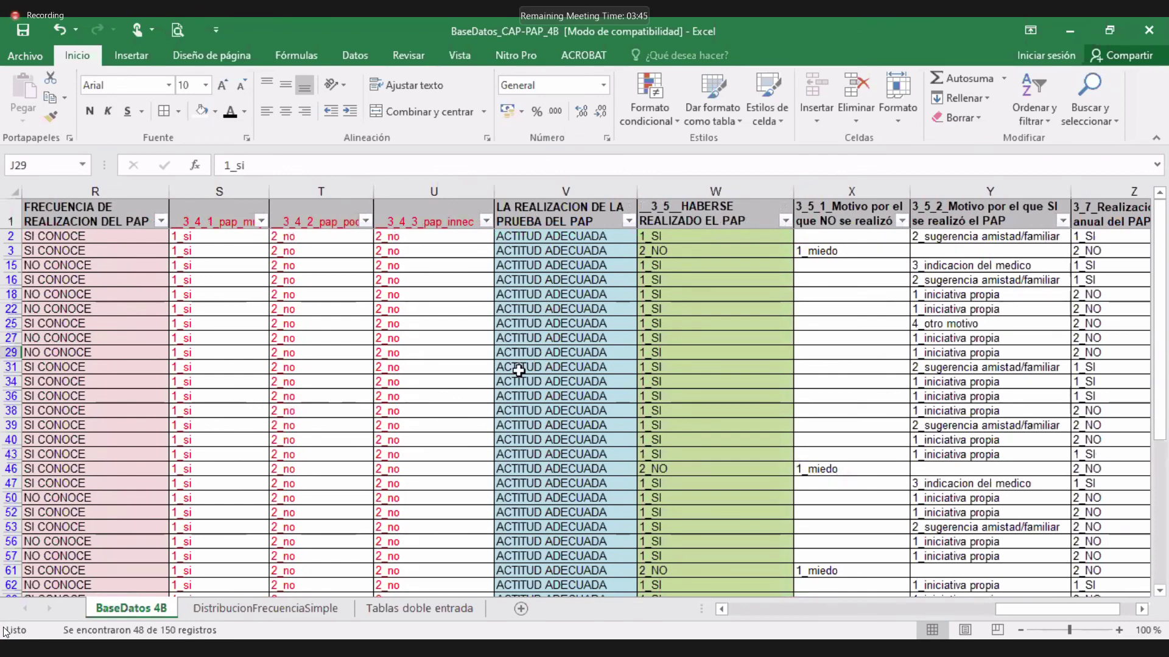
{"action": "scroll", "coordinate": [509, 390], "scroll_direction": "right", "scroll_amount": 1}
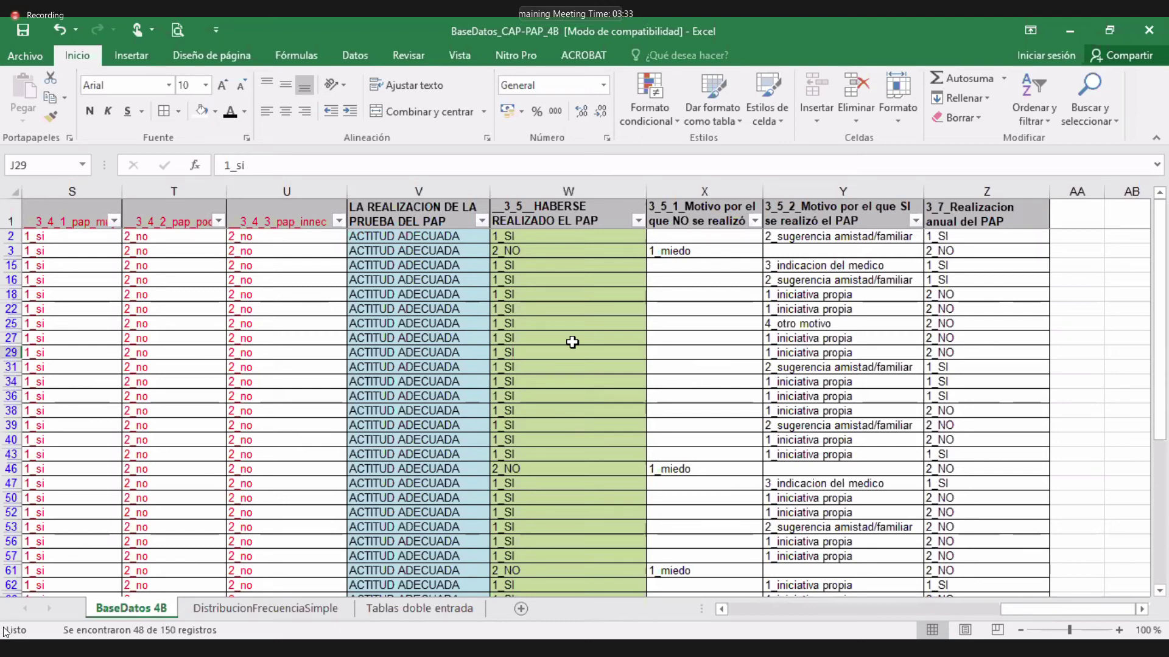
{"action": "scroll", "coordinate": [572, 342], "scroll_direction": "left", "scroll_amount": 2}
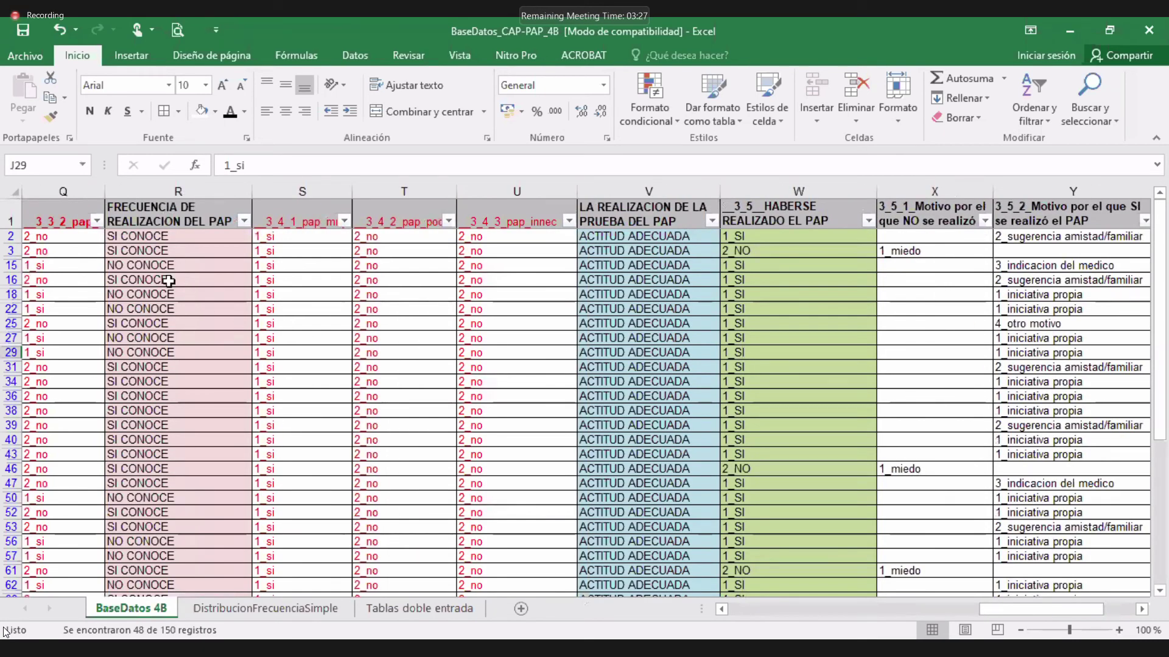
{"action": "scroll", "coordinate": [168, 281], "scroll_direction": "left", "scroll_amount": 1}
{"action": "scroll", "coordinate": [169, 281], "scroll_direction": "left", "scroll_amount": 3}
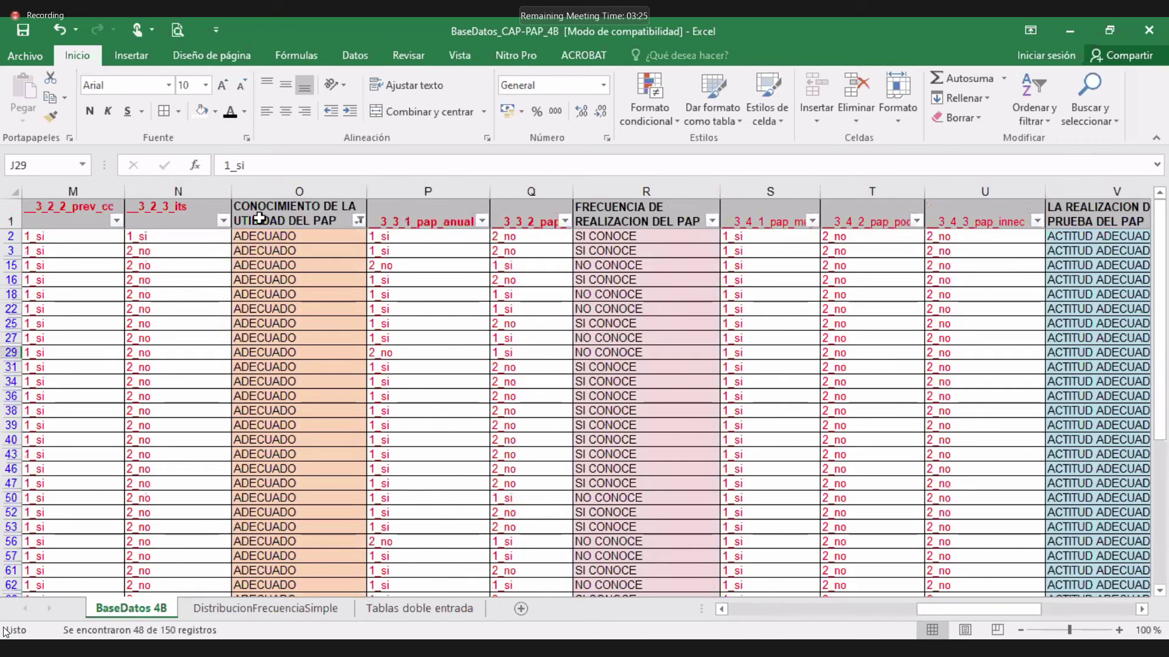
{"action": "scroll", "coordinate": [273, 332], "scroll_direction": "right", "scroll_amount": 5}
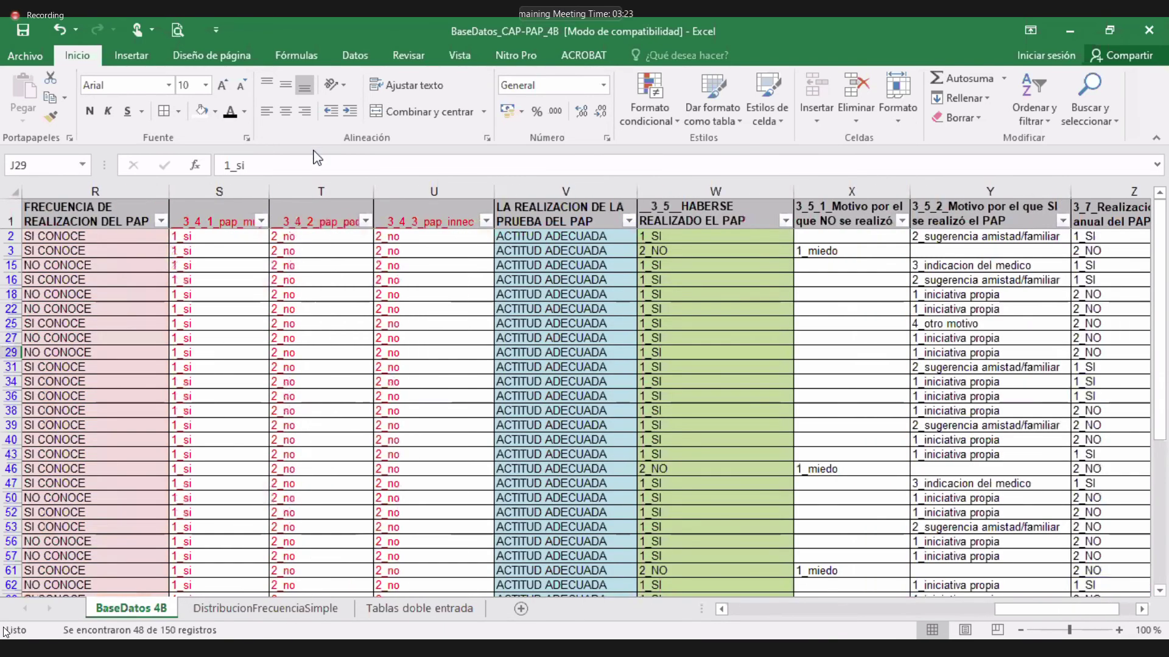
{"action": "scroll", "coordinate": [269, 402], "scroll_direction": "right", "scroll_amount": 4}
{"action": "scroll", "coordinate": [269, 420], "scroll_direction": "left", "scroll_amount": 2}
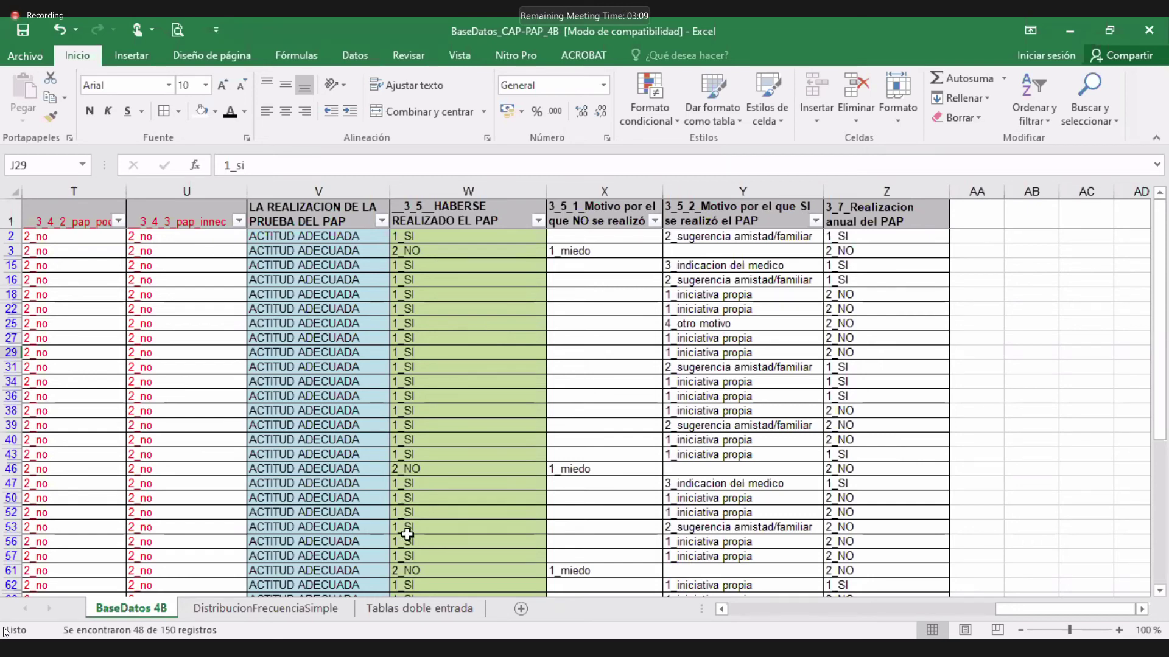
Step: Return to Tabla 15 on the Tablas doble entrada sheet and select the Adecuado % heading in E24
{"action": "left_click", "coordinate": [426, 608]}
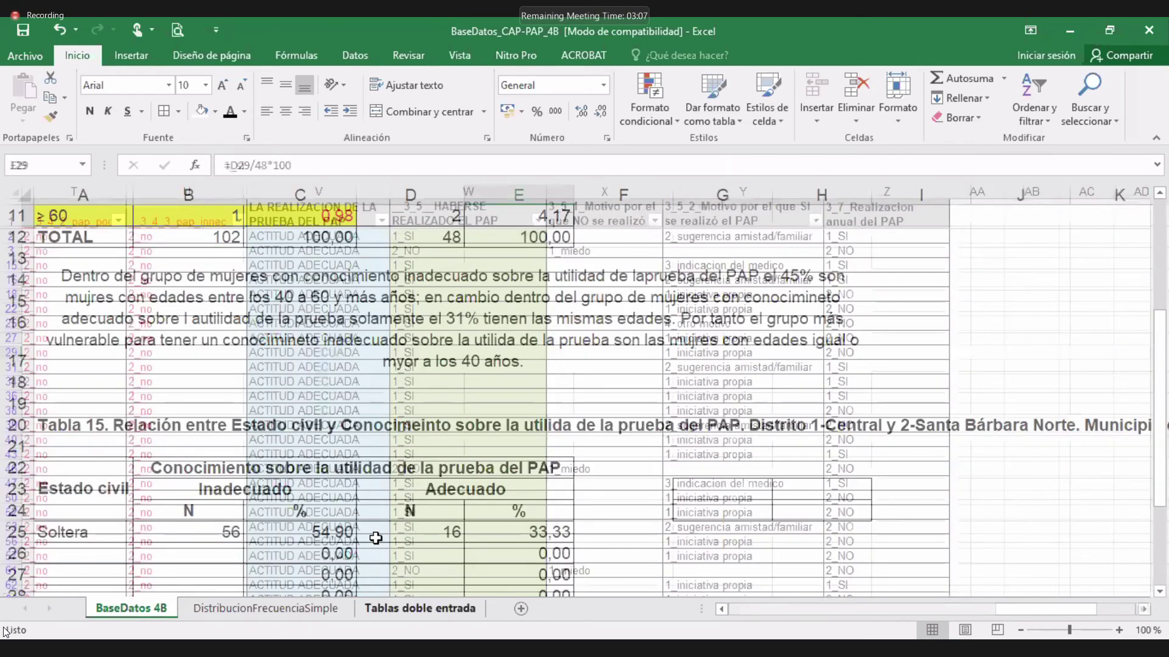
{"action": "left_click", "coordinate": [466, 500]}
{"action": "scroll", "coordinate": [466, 500], "scroll_direction": "down", "scroll_amount": 3}
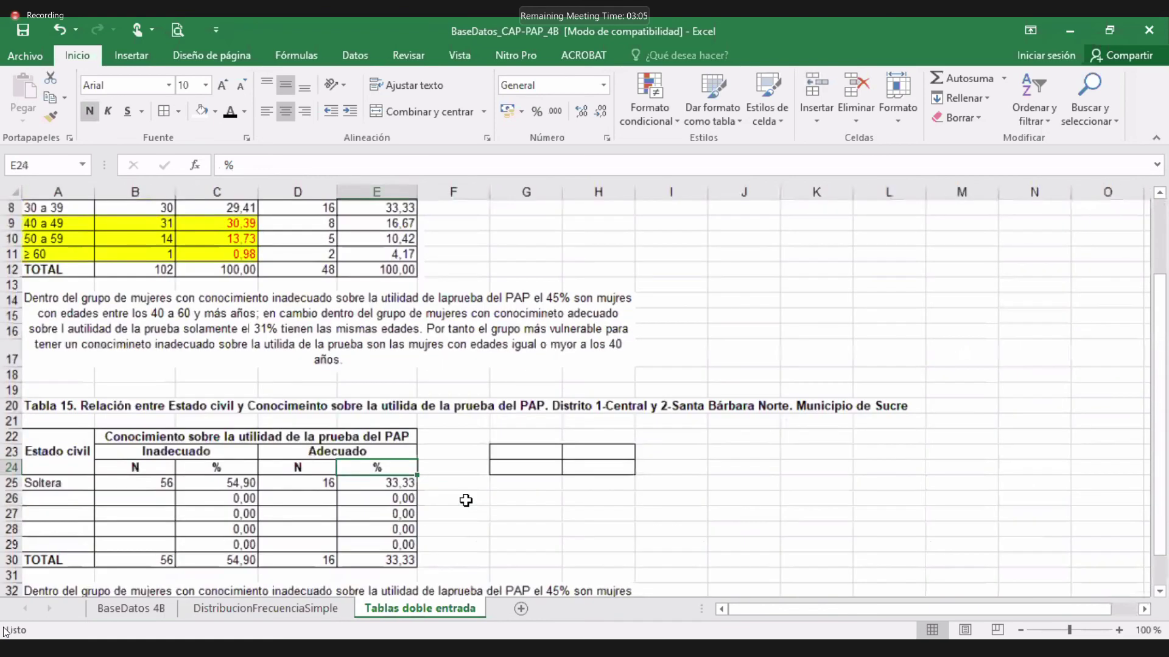